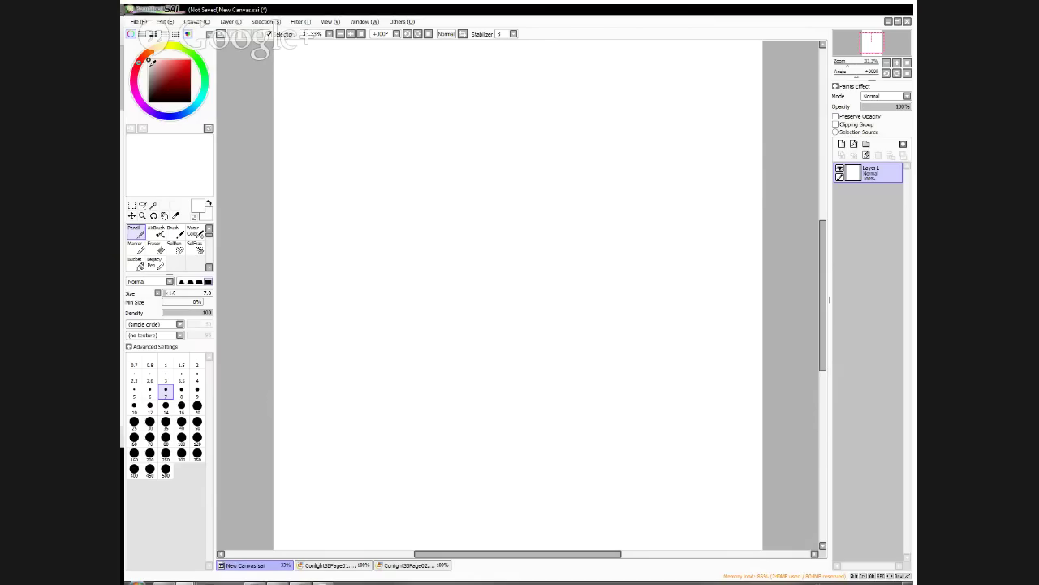
Pick a dark red colour and handwrite the word WHERE near the top of the canvas
{"action": "left_click", "coordinate": [177, 82]}
{"action": "mouse_move", "coordinate": [343, 66]}
{"action": "left_mouse_down"}
{"action": "mouse_move", "coordinate": [371, 65]}
{"action": "mouse_move", "coordinate": [376, 90]}
{"action": "left_mouse_up"}
{"action": "left_click_drag", "start_coordinate": [375, 78], "coordinate": [390, 89]}
{"action": "mouse_move", "coordinate": [417, 66]}
{"action": "left_mouse_down"}
{"action": "mouse_move", "coordinate": [417, 89]}
{"action": "mouse_move", "coordinate": [415, 76]}
{"action": "left_mouse_up"}
{"action": "mouse_move", "coordinate": [421, 65]}
{"action": "left_mouse_down"}
{"action": "mouse_move", "coordinate": [424, 86]}
{"action": "mouse_move", "coordinate": [474, 91]}
{"action": "left_mouse_up"}
{"action": "mouse_move", "coordinate": [455, 70]}
{"action": "left_mouse_down"}
{"action": "mouse_move", "coordinate": [469, 91]}
{"action": "mouse_move", "coordinate": [485, 65]}
{"action": "left_mouse_up"}
Handwrite the word WHEN below WHERE
{"action": "left_click_drag", "start_coordinate": [343, 115], "coordinate": [365, 143]}
{"action": "mouse_move", "coordinate": [374, 118]}
{"action": "left_mouse_down"}
{"action": "mouse_move", "coordinate": [375, 143]}
{"action": "mouse_move", "coordinate": [396, 132]}
{"action": "left_mouse_up"}
{"action": "mouse_move", "coordinate": [398, 116]}
{"action": "left_mouse_down"}
{"action": "mouse_move", "coordinate": [398, 144]}
{"action": "mouse_move", "coordinate": [419, 143]}
{"action": "left_mouse_up"}
{"action": "left_click_drag", "start_coordinate": [404, 133], "coordinate": [419, 120]}
{"action": "mouse_move", "coordinate": [423, 118]}
{"action": "left_mouse_down"}
{"action": "mouse_move", "coordinate": [422, 144]}
{"action": "mouse_move", "coordinate": [438, 142]}
{"action": "left_mouse_up"}
{"action": "left_click_drag", "start_coordinate": [438, 141], "coordinate": [441, 116]}
Handwrite WHO as the third word and draw a box around the three-word list
{"action": "left_click_drag", "start_coordinate": [341, 175], "coordinate": [379, 177]}
{"action": "mouse_move", "coordinate": [383, 179]}
{"action": "left_mouse_down"}
{"action": "mouse_move", "coordinate": [384, 208]}
{"action": "mouse_move", "coordinate": [403, 198]}
{"action": "left_mouse_up"}
{"action": "mouse_move", "coordinate": [404, 176]}
{"action": "left_mouse_down"}
{"action": "mouse_move", "coordinate": [405, 208]}
{"action": "mouse_move", "coordinate": [428, 205]}
{"action": "left_mouse_up"}
{"action": "mouse_move", "coordinate": [325, 232]}
{"action": "left_mouse_down"}
{"action": "mouse_move", "coordinate": [286, 100]}
{"action": "mouse_move", "coordinate": [288, 212]}
{"action": "left_mouse_up"}
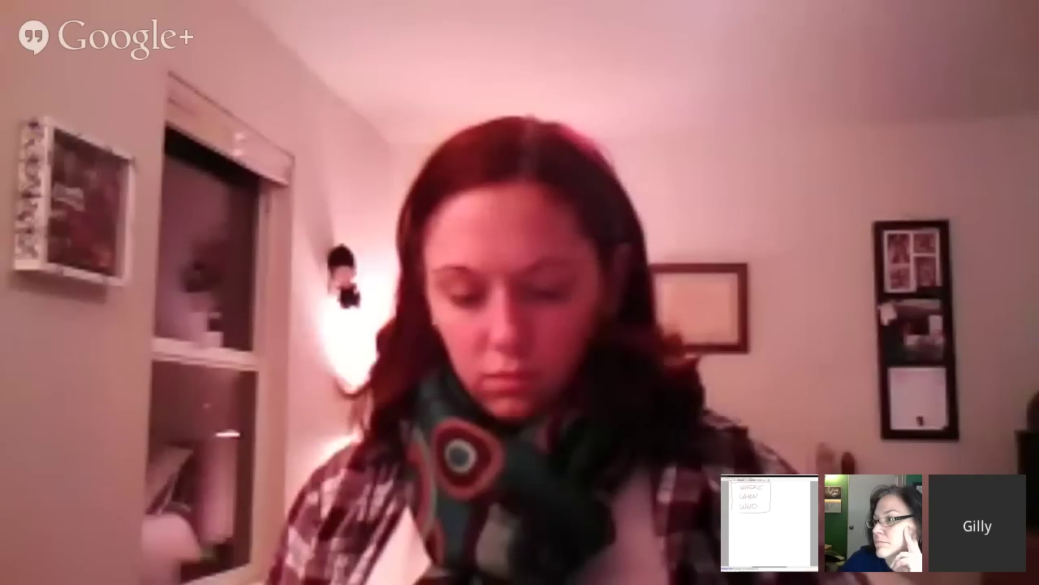
Draw a large panel frame below the word box and handwrite "Establishing shot" beside it
{"action": "left_click_drag", "start_coordinate": [299, 243], "coordinate": [292, 429]}
{"action": "mouse_move", "coordinate": [300, 244]}
{"action": "left_mouse_down"}
{"action": "mouse_move", "coordinate": [552, 253]}
{"action": "mouse_move", "coordinate": [537, 453]}
{"action": "left_mouse_up"}
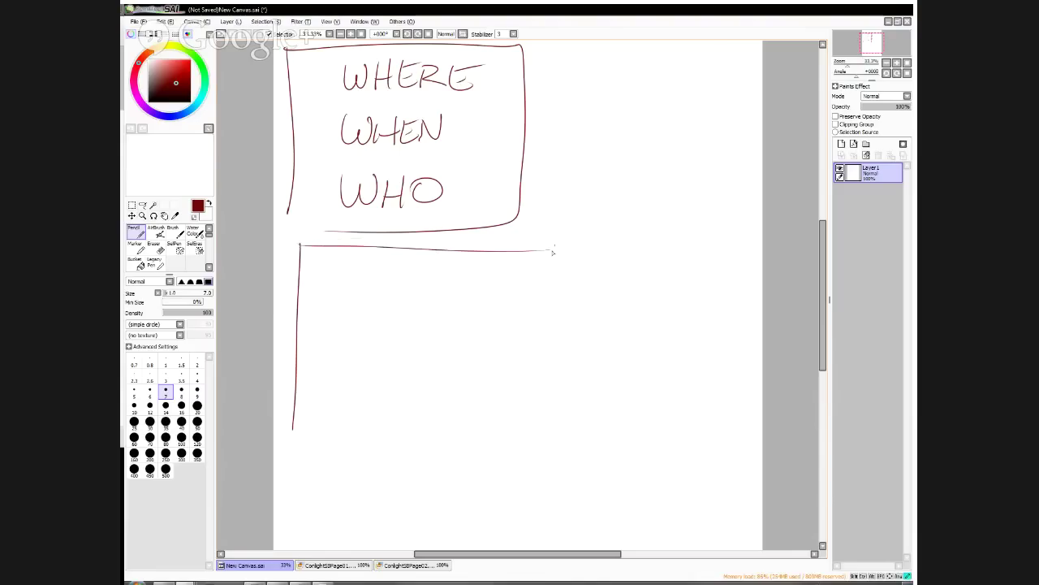
{"action": "left_click_drag", "start_coordinate": [280, 449], "coordinate": [572, 458]}
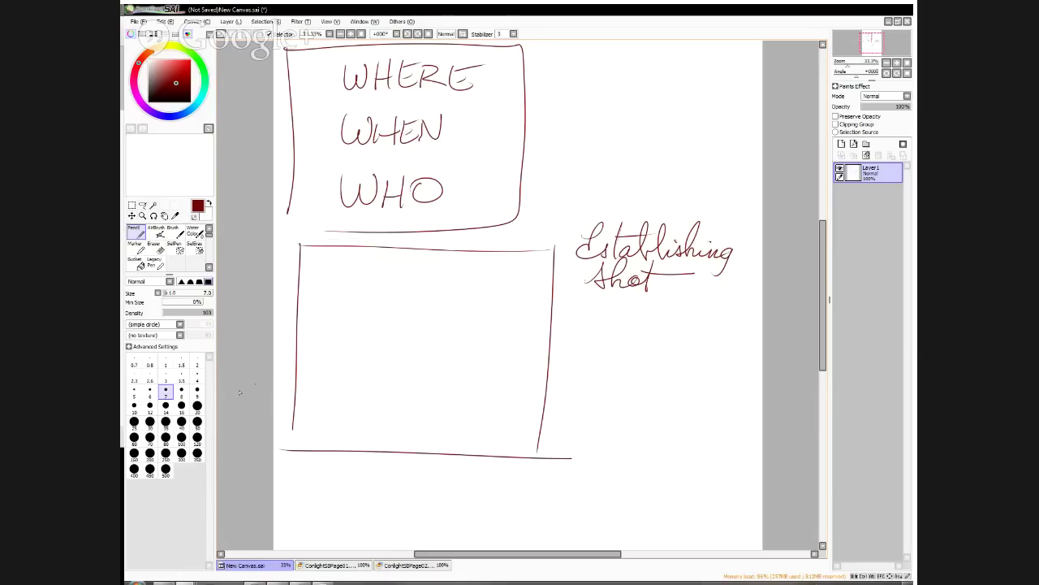
Sketch the background skyscrapers in the large panel, including a tall central tower and a lower building beside the panel edge
{"action": "mouse_move", "coordinate": [359, 309]}
{"action": "left_mouse_down"}
{"action": "mouse_move", "coordinate": [358, 358]}
{"action": "mouse_move", "coordinate": [406, 301]}
{"action": "left_mouse_up"}
{"action": "mouse_move", "coordinate": [404, 301]}
{"action": "left_mouse_down"}
{"action": "mouse_move", "coordinate": [404, 395]}
{"action": "mouse_move", "coordinate": [414, 307]}
{"action": "mouse_move", "coordinate": [421, 403]}
{"action": "left_mouse_up"}
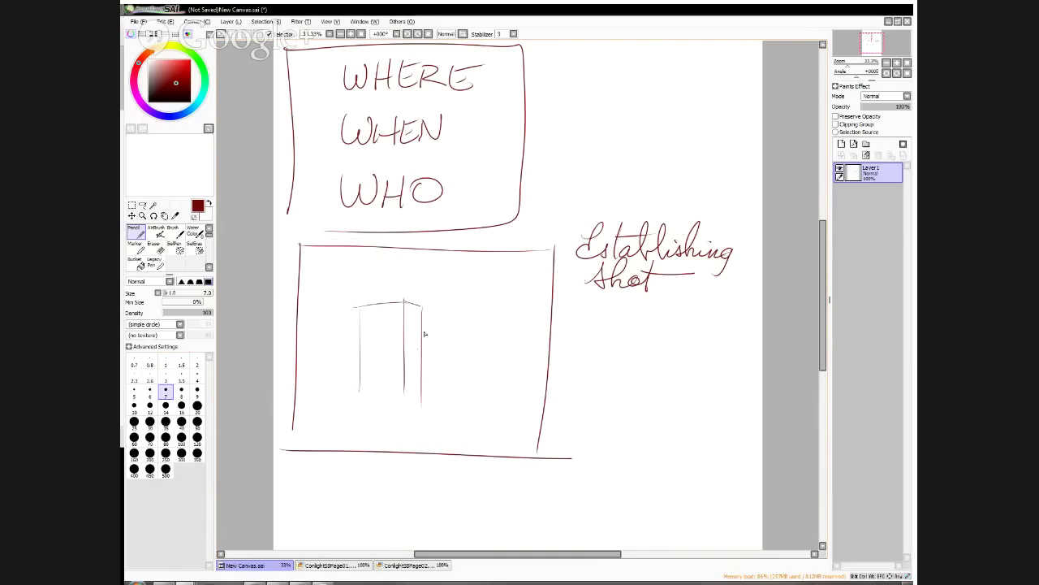
{"action": "mouse_move", "coordinate": [416, 306]}
{"action": "left_mouse_down"}
{"action": "mouse_move", "coordinate": [445, 266]}
{"action": "mouse_move", "coordinate": [447, 384]}
{"action": "left_mouse_up"}
{"action": "mouse_move", "coordinate": [447, 263]}
{"action": "left_mouse_down"}
{"action": "mouse_move", "coordinate": [476, 274]}
{"action": "mouse_move", "coordinate": [477, 394]}
{"action": "left_mouse_up"}
{"action": "mouse_move", "coordinate": [479, 341]}
{"action": "left_mouse_down"}
{"action": "mouse_move", "coordinate": [520, 336]}
{"action": "mouse_move", "coordinate": [515, 435]}
{"action": "left_mouse_up"}
{"action": "mouse_move", "coordinate": [521, 337]}
{"action": "left_mouse_down"}
{"action": "mouse_move", "coordinate": [549, 357]}
{"action": "mouse_move", "coordinate": [540, 453]}
{"action": "left_mouse_up"}
{"action": "mouse_move", "coordinate": [480, 355]}
{"action": "left_mouse_down"}
{"action": "mouse_move", "coordinate": [519, 352]}
{"action": "mouse_move", "coordinate": [513, 373]}
{"action": "left_mouse_up"}
Sketch a wide block building in perspective in front of the background skyscrapers
{"action": "left_click_drag", "start_coordinate": [325, 359], "coordinate": [320, 439]}
{"action": "mouse_move", "coordinate": [325, 359]}
{"action": "left_mouse_down"}
{"action": "mouse_move", "coordinate": [370, 351]}
{"action": "mouse_move", "coordinate": [389, 459]}
{"action": "left_mouse_up"}
{"action": "left_click_drag", "start_coordinate": [384, 344], "coordinate": [423, 359]}
{"action": "mouse_move", "coordinate": [422, 359]}
{"action": "left_mouse_down"}
{"action": "mouse_move", "coordinate": [423, 467]}
{"action": "mouse_move", "coordinate": [450, 448]}
{"action": "left_mouse_up"}
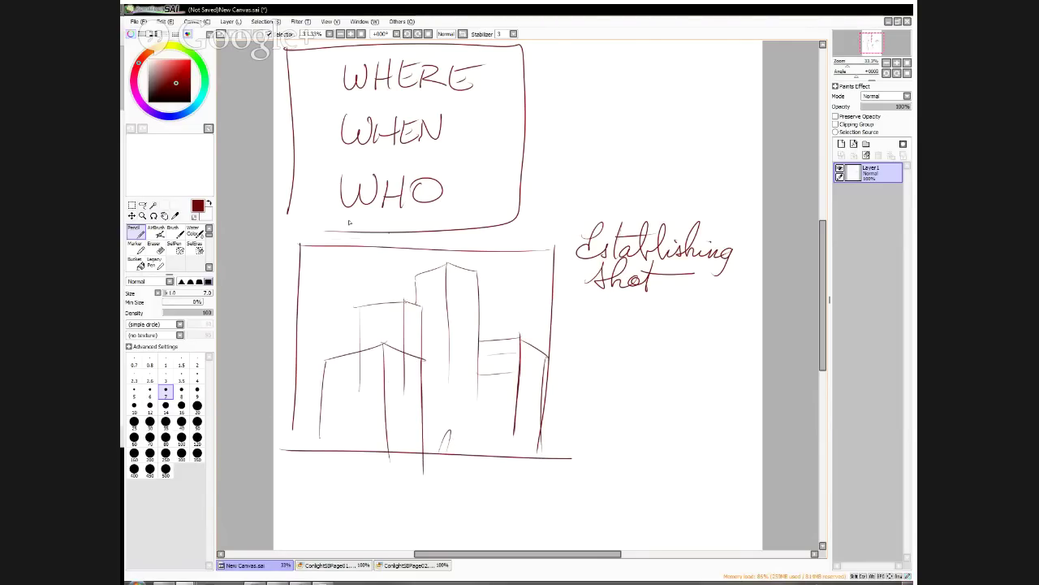
Finish the cityscape with an airplane, buildings at the panel's edges and a hatched globe on top of the tallest tower
{"action": "mouse_move", "coordinate": [318, 274]}
{"action": "left_mouse_down"}
{"action": "mouse_move", "coordinate": [356, 265]}
{"action": "mouse_move", "coordinate": [318, 274]}
{"action": "left_mouse_up"}
{"action": "mouse_move", "coordinate": [323, 269]}
{"action": "left_mouse_down"}
{"action": "mouse_move", "coordinate": [313, 276]}
{"action": "mouse_move", "coordinate": [354, 279]}
{"action": "mouse_move", "coordinate": [362, 265]}
{"action": "left_mouse_up"}
{"action": "mouse_move", "coordinate": [325, 344]}
{"action": "left_mouse_down"}
{"action": "mouse_move", "coordinate": [297, 342]}
{"action": "mouse_move", "coordinate": [326, 365]}
{"action": "mouse_move", "coordinate": [308, 462]}
{"action": "left_mouse_up"}
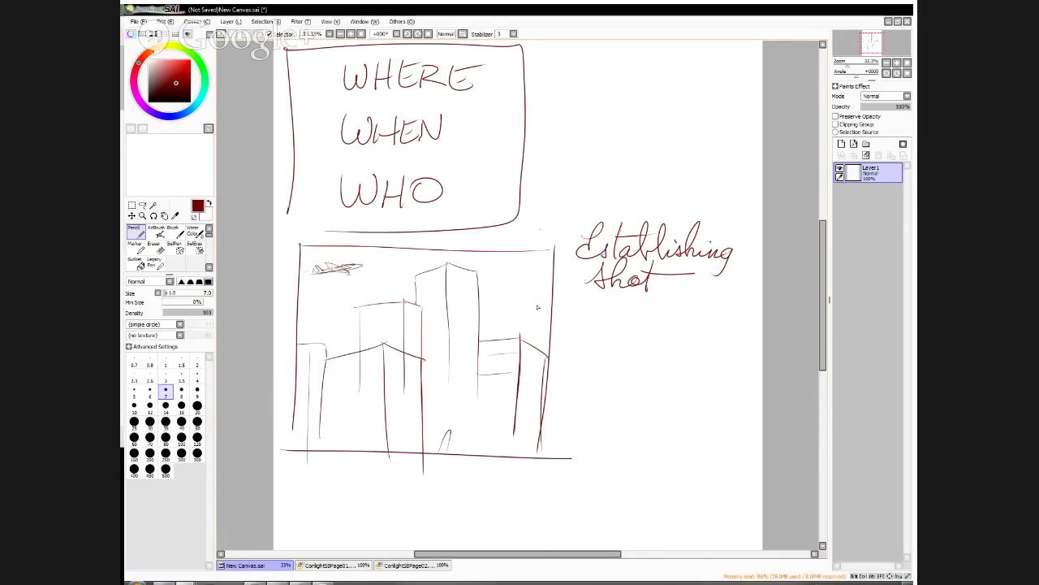
{"action": "left_click_drag", "start_coordinate": [544, 253], "coordinate": [544, 348]}
{"action": "mouse_move", "coordinate": [478, 229]}
{"action": "left_mouse_down"}
{"action": "mouse_move", "coordinate": [431, 260]}
{"action": "mouse_move", "coordinate": [455, 219]}
{"action": "mouse_move", "coordinate": [422, 244]}
{"action": "mouse_move", "coordinate": [478, 217]}
{"action": "mouse_move", "coordinate": [422, 268]}
{"action": "mouse_move", "coordinate": [416, 262]}
{"action": "mouse_move", "coordinate": [455, 264]}
{"action": "left_mouse_up"}
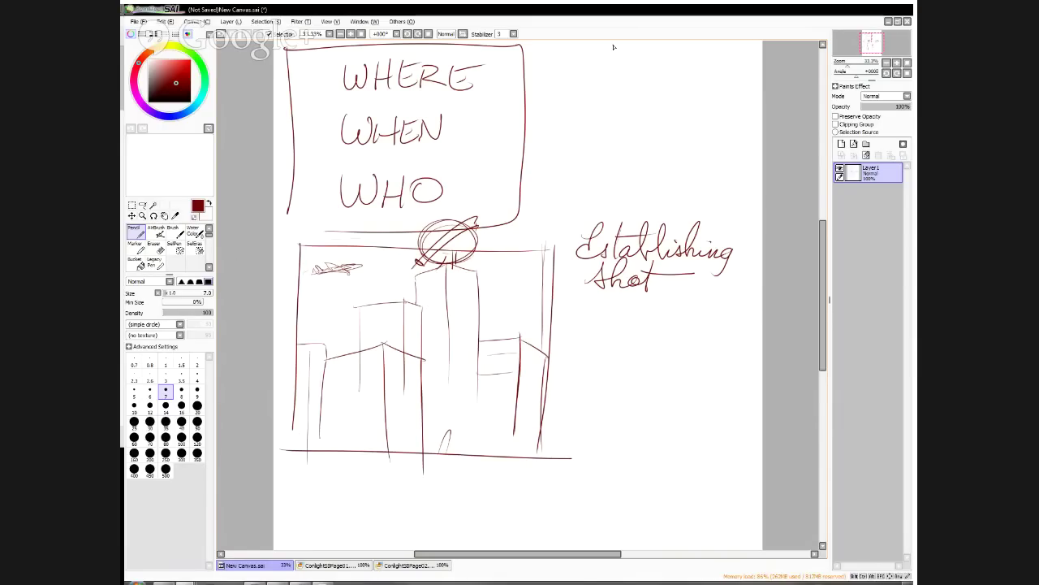
Draw a smaller panel below the "Establishing shot" note containing a single building topped by a hatched globe
{"action": "mouse_move", "coordinate": [821, 235]}
{"action": "left_mouse_down"}
{"action": "mouse_move", "coordinate": [823, 290]}
{"action": "mouse_move", "coordinate": [821, 270]}
{"action": "left_mouse_up"}
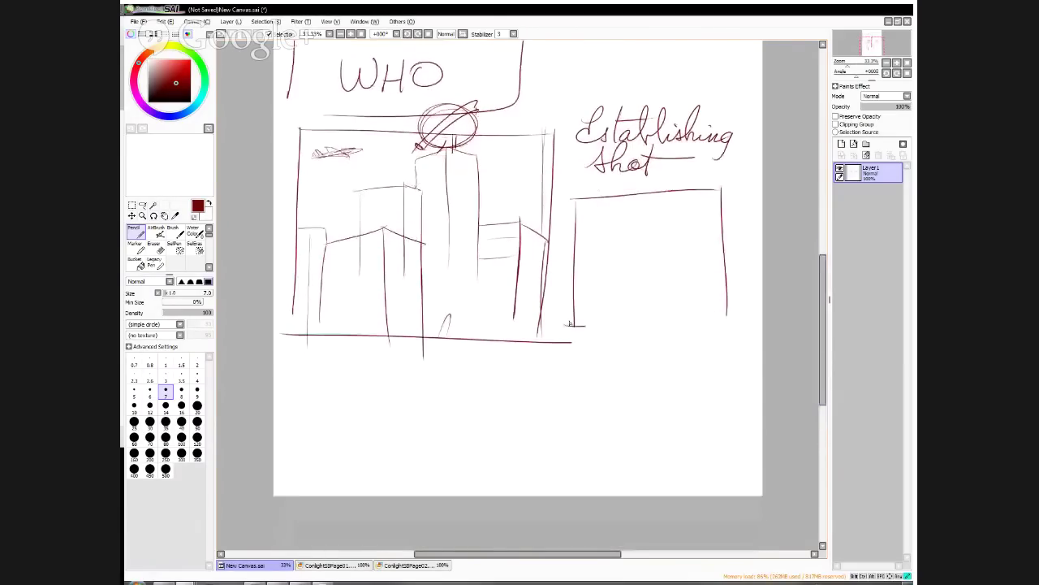
{"action": "left_click_drag", "start_coordinate": [585, 325], "coordinate": [729, 327]}
{"action": "mouse_move", "coordinate": [608, 248]}
{"action": "left_mouse_down"}
{"action": "mouse_move", "coordinate": [607, 311]}
{"action": "mouse_move", "coordinate": [643, 239]}
{"action": "mouse_move", "coordinate": [644, 311]}
{"action": "left_mouse_up"}
{"action": "mouse_move", "coordinate": [643, 241]}
{"action": "left_mouse_down"}
{"action": "mouse_move", "coordinate": [678, 251]}
{"action": "mouse_move", "coordinate": [682, 325]}
{"action": "left_mouse_up"}
{"action": "mouse_move", "coordinate": [659, 203]}
{"action": "left_mouse_down"}
{"action": "mouse_move", "coordinate": [617, 213]}
{"action": "mouse_move", "coordinate": [646, 185]}
{"action": "mouse_move", "coordinate": [625, 236]}
{"action": "mouse_move", "coordinate": [670, 199]}
{"action": "mouse_move", "coordinate": [636, 242]}
{"action": "mouse_move", "coordinate": [610, 323]}
{"action": "left_mouse_up"}
{"action": "left_click_drag", "start_coordinate": [607, 274], "coordinate": [642, 272]}
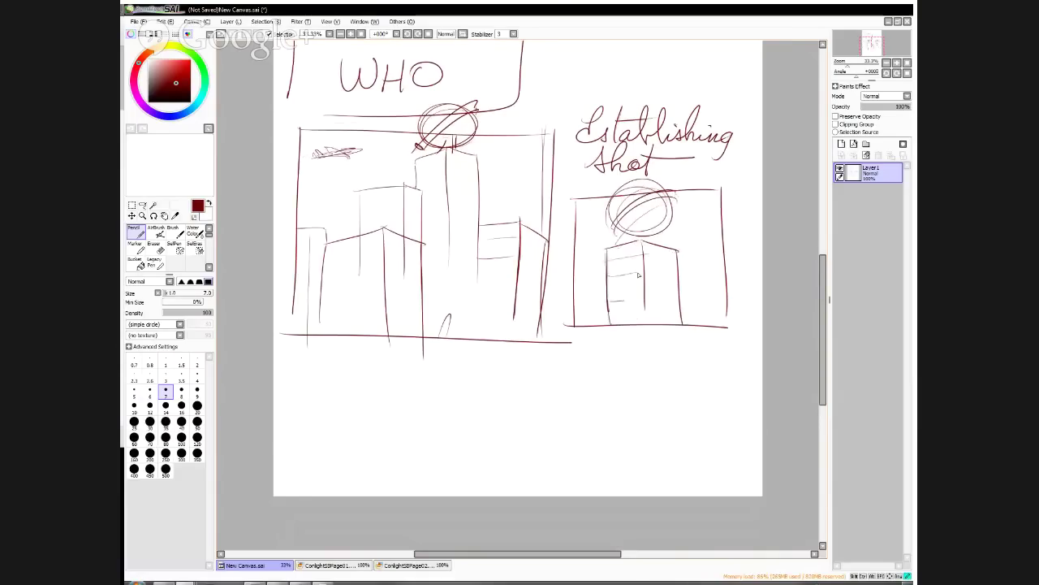
Add low buildings on both sides of the globe building and a speech balloon pointing to it
{"action": "left_click_drag", "start_coordinate": [560, 299], "coordinate": [604, 296]}
{"action": "left_click_drag", "start_coordinate": [597, 296], "coordinate": [596, 329]}
{"action": "mouse_move", "coordinate": [676, 279]}
{"action": "left_mouse_down"}
{"action": "mouse_move", "coordinate": [710, 280]}
{"action": "mouse_move", "coordinate": [712, 330]}
{"action": "left_mouse_up"}
{"action": "left_click_drag", "start_coordinate": [718, 288], "coordinate": [719, 330]}
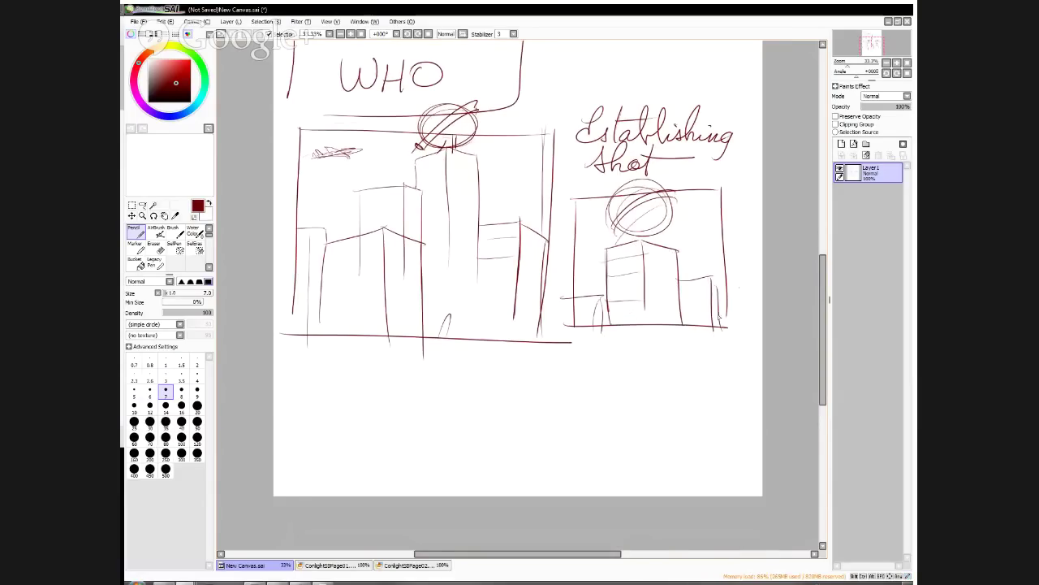
{"action": "mouse_move", "coordinate": [661, 255]}
{"action": "left_mouse_down"}
{"action": "mouse_move", "coordinate": [689, 231]}
{"action": "mouse_move", "coordinate": [735, 219]}
{"action": "left_mouse_up"}
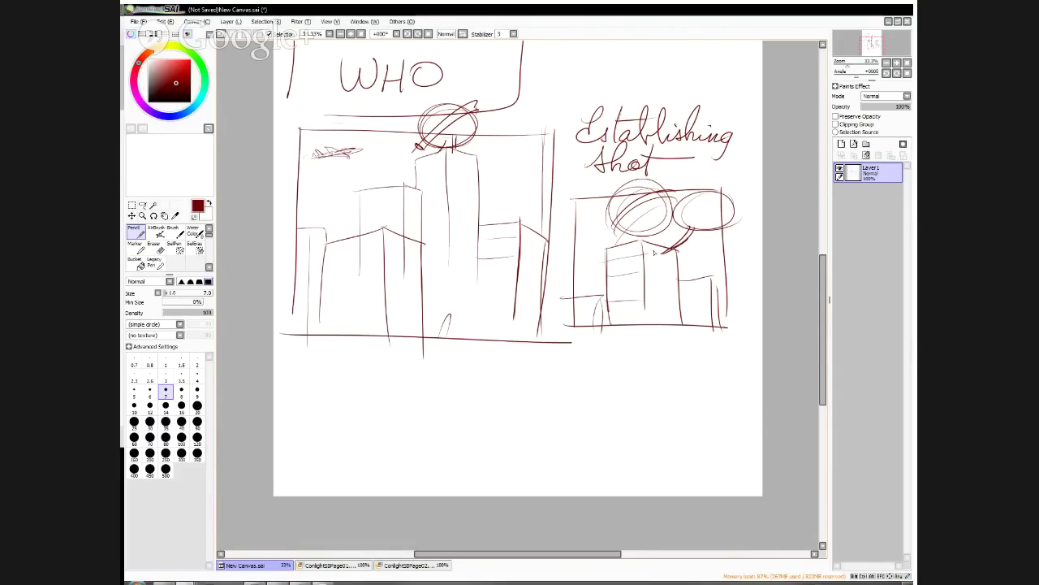
Clear the layer and draw a large new panel frame at the top of the page
{"action": "left_click", "coordinate": [866, 154]}
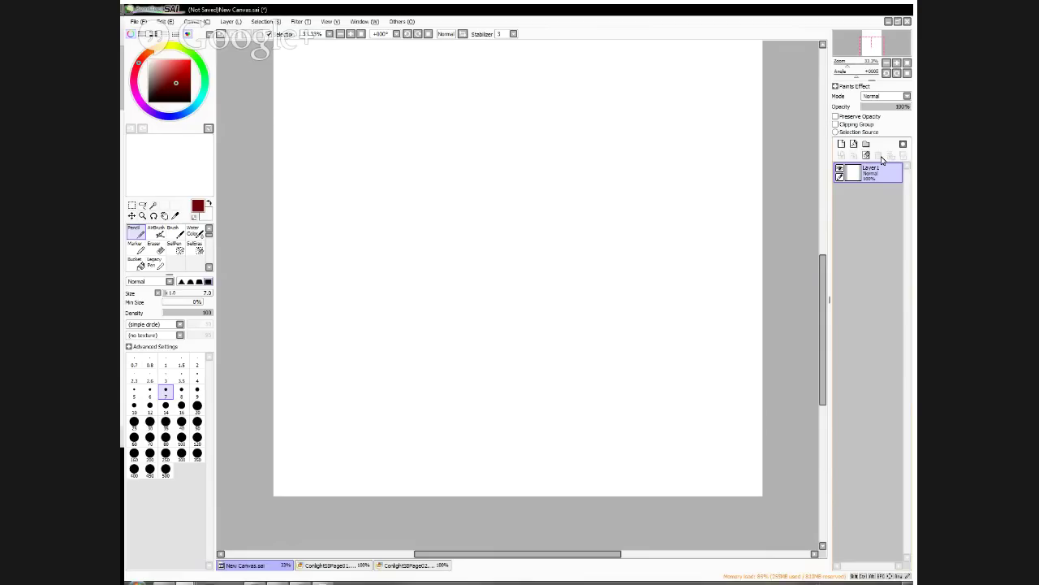
{"action": "left_click_drag", "start_coordinate": [823, 369], "coordinate": [824, 289]}
{"action": "left_click_drag", "start_coordinate": [313, 99], "coordinate": [310, 270]}
{"action": "left_click_drag", "start_coordinate": [315, 95], "coordinate": [499, 98]}
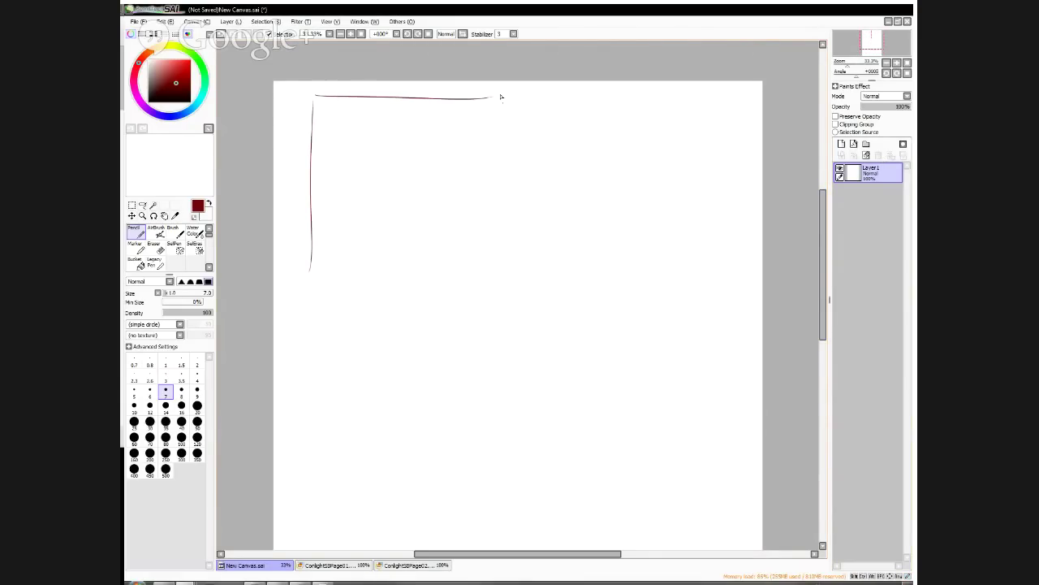
{"action": "left_click_drag", "start_coordinate": [429, 97], "coordinate": [527, 257]}
{"action": "left_click_drag", "start_coordinate": [290, 277], "coordinate": [553, 277]}
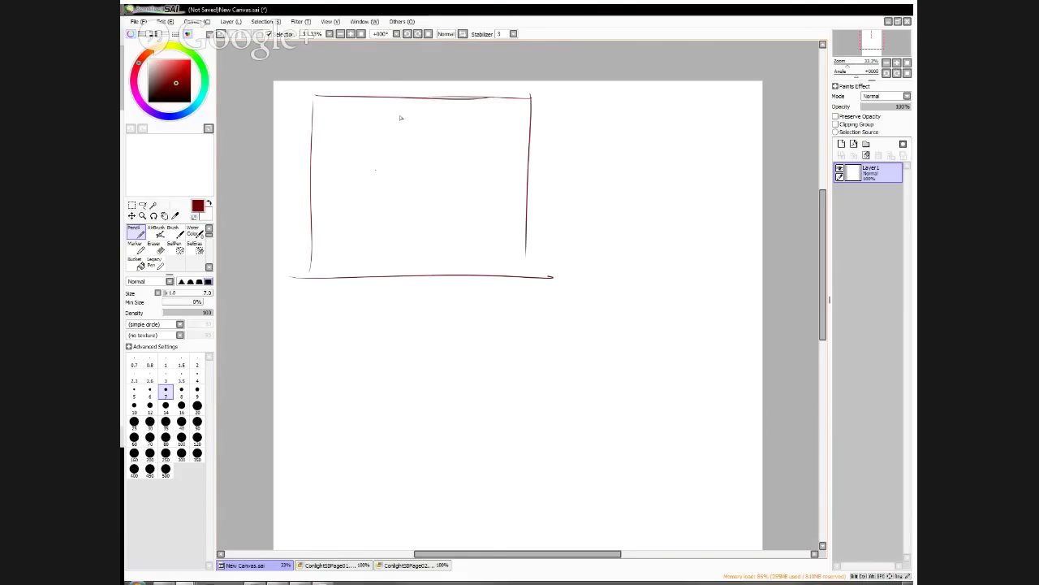
Sketch the corner of a room and a large desk in perspective inside the panel
{"action": "left_click_drag", "start_coordinate": [293, 229], "coordinate": [438, 213]}
{"action": "mouse_move", "coordinate": [445, 88]}
{"action": "left_mouse_down"}
{"action": "mouse_move", "coordinate": [443, 218]}
{"action": "mouse_move", "coordinate": [599, 251]}
{"action": "left_mouse_up"}
{"action": "left_click_drag", "start_coordinate": [448, 180], "coordinate": [341, 191]}
{"action": "left_click_drag", "start_coordinate": [408, 181], "coordinate": [463, 184]}
{"action": "left_click_drag", "start_coordinate": [463, 185], "coordinate": [383, 201]}
{"action": "mouse_move", "coordinate": [343, 192]}
{"action": "left_mouse_down"}
{"action": "mouse_move", "coordinate": [367, 201]}
{"action": "mouse_move", "coordinate": [338, 237]}
{"action": "mouse_move", "coordinate": [337, 261]}
{"action": "left_mouse_up"}
{"action": "mouse_move", "coordinate": [376, 200]}
{"action": "left_mouse_down"}
{"action": "mouse_move", "coordinate": [375, 264]}
{"action": "mouse_move", "coordinate": [462, 249]}
{"action": "left_mouse_up"}
{"action": "left_click_drag", "start_coordinate": [466, 187], "coordinate": [465, 246]}
Sketch a figure leaning over the desk and two standing figures facing it
{"action": "mouse_move", "coordinate": [380, 139]}
{"action": "left_mouse_down"}
{"action": "mouse_move", "coordinate": [396, 143]}
{"action": "mouse_move", "coordinate": [380, 139]}
{"action": "mouse_move", "coordinate": [363, 184]}
{"action": "mouse_move", "coordinate": [381, 193]}
{"action": "left_mouse_up"}
{"action": "mouse_move", "coordinate": [397, 158]}
{"action": "left_mouse_down"}
{"action": "mouse_move", "coordinate": [403, 192]}
{"action": "mouse_move", "coordinate": [412, 187]}
{"action": "left_mouse_up"}
{"action": "left_click_drag", "start_coordinate": [476, 136], "coordinate": [474, 265]}
{"action": "mouse_move", "coordinate": [506, 131]}
{"action": "left_mouse_down"}
{"action": "mouse_move", "coordinate": [505, 158]}
{"action": "mouse_move", "coordinate": [461, 152]}
{"action": "mouse_move", "coordinate": [467, 240]}
{"action": "left_mouse_up"}
{"action": "left_click_drag", "start_coordinate": [471, 156], "coordinate": [472, 249]}
{"action": "mouse_move", "coordinate": [507, 117]}
{"action": "left_mouse_down"}
{"action": "mouse_move", "coordinate": [497, 139]}
{"action": "mouse_move", "coordinate": [503, 251]}
{"action": "left_mouse_up"}
{"action": "mouse_move", "coordinate": [514, 141]}
{"action": "left_mouse_down"}
{"action": "mouse_move", "coordinate": [508, 244]}
{"action": "mouse_move", "coordinate": [492, 254]}
{"action": "mouse_move", "coordinate": [508, 258]}
{"action": "left_mouse_up"}
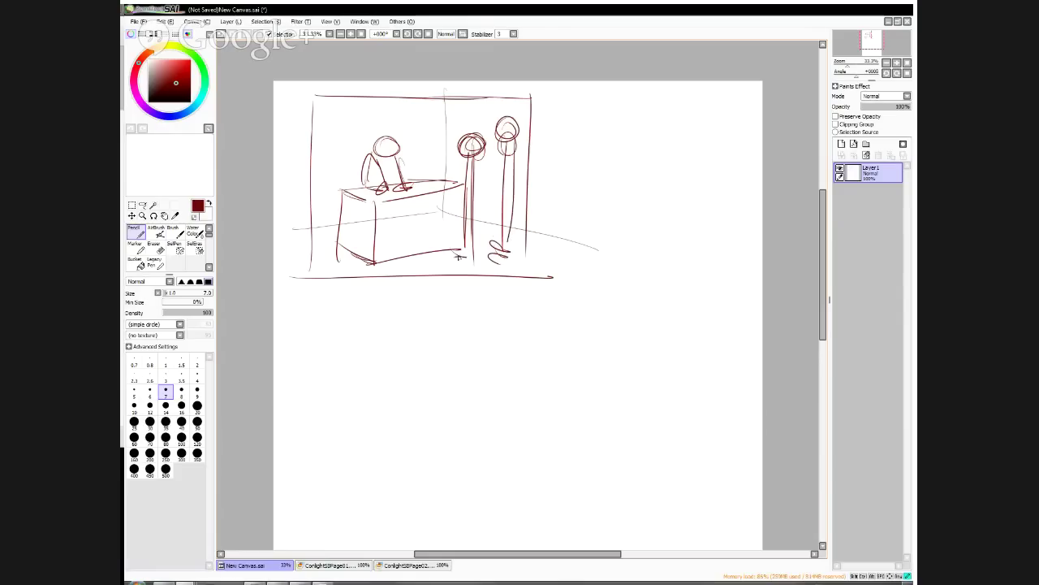
Add wall lines, vertical dividers and two small ovals to the room behind the desk
{"action": "left_click_drag", "start_coordinate": [457, 85], "coordinate": [459, 164]}
{"action": "mouse_move", "coordinate": [458, 174]}
{"action": "left_mouse_down"}
{"action": "mouse_move", "coordinate": [499, 184]}
{"action": "mouse_move", "coordinate": [466, 180]}
{"action": "left_mouse_up"}
{"action": "left_click_drag", "start_coordinate": [454, 75], "coordinate": [459, 182]}
{"action": "left_click_drag", "start_coordinate": [395, 85], "coordinate": [396, 107]}
{"action": "mouse_move", "coordinate": [396, 151]}
{"action": "left_mouse_down"}
{"action": "mouse_move", "coordinate": [398, 107]}
{"action": "mouse_move", "coordinate": [289, 93]}
{"action": "left_mouse_up"}
{"action": "left_click_drag", "start_coordinate": [308, 90], "coordinate": [312, 148]}
{"action": "left_click_drag", "start_coordinate": [362, 170], "coordinate": [302, 172]}
{"action": "left_click_drag", "start_coordinate": [410, 101], "coordinate": [408, 104]}
{"action": "mouse_move", "coordinate": [433, 99]}
{"action": "left_mouse_down"}
{"action": "mouse_move", "coordinate": [428, 112]}
{"action": "mouse_move", "coordinate": [434, 100]}
{"action": "left_mouse_up"}
Flesh out the desk figure's arms and add ground strokes around the desk and the nearer standing figure's feet
{"action": "left_click_drag", "start_coordinate": [378, 172], "coordinate": [364, 215]}
{"action": "mouse_move", "coordinate": [364, 159]}
{"action": "left_mouse_down"}
{"action": "mouse_move", "coordinate": [349, 241]}
{"action": "mouse_move", "coordinate": [353, 232]}
{"action": "mouse_move", "coordinate": [367, 250]}
{"action": "left_mouse_up"}
{"action": "left_click_drag", "start_coordinate": [372, 239], "coordinate": [406, 237]}
{"action": "left_click_drag", "start_coordinate": [454, 262], "coordinate": [469, 265]}
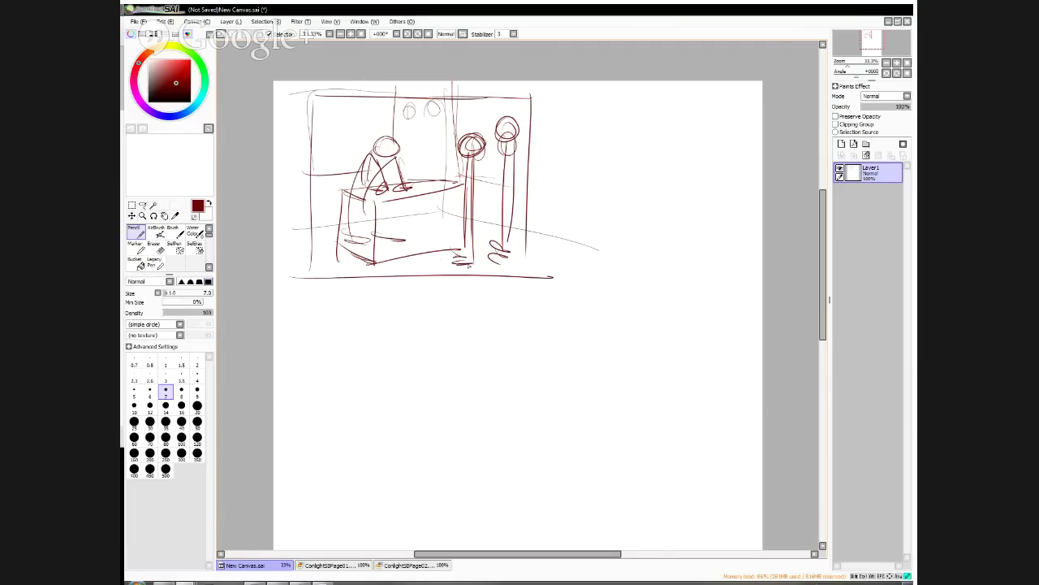
Flesh out the two standing figures and give the desk figure a speech balloon
{"action": "mouse_move", "coordinate": [460, 161]}
{"action": "left_mouse_down"}
{"action": "mouse_move", "coordinate": [479, 193]}
{"action": "mouse_move", "coordinate": [479, 170]}
{"action": "mouse_move", "coordinate": [464, 197]}
{"action": "mouse_move", "coordinate": [478, 229]}
{"action": "mouse_move", "coordinate": [461, 249]}
{"action": "mouse_move", "coordinate": [476, 238]}
{"action": "left_mouse_up"}
{"action": "mouse_move", "coordinate": [506, 151]}
{"action": "left_mouse_down"}
{"action": "mouse_move", "coordinate": [504, 171]}
{"action": "mouse_move", "coordinate": [519, 180]}
{"action": "mouse_move", "coordinate": [495, 221]}
{"action": "mouse_move", "coordinate": [495, 248]}
{"action": "left_mouse_up"}
{"action": "left_click_drag", "start_coordinate": [512, 160], "coordinate": [510, 264]}
{"action": "left_click_drag", "start_coordinate": [483, 203], "coordinate": [511, 206]}
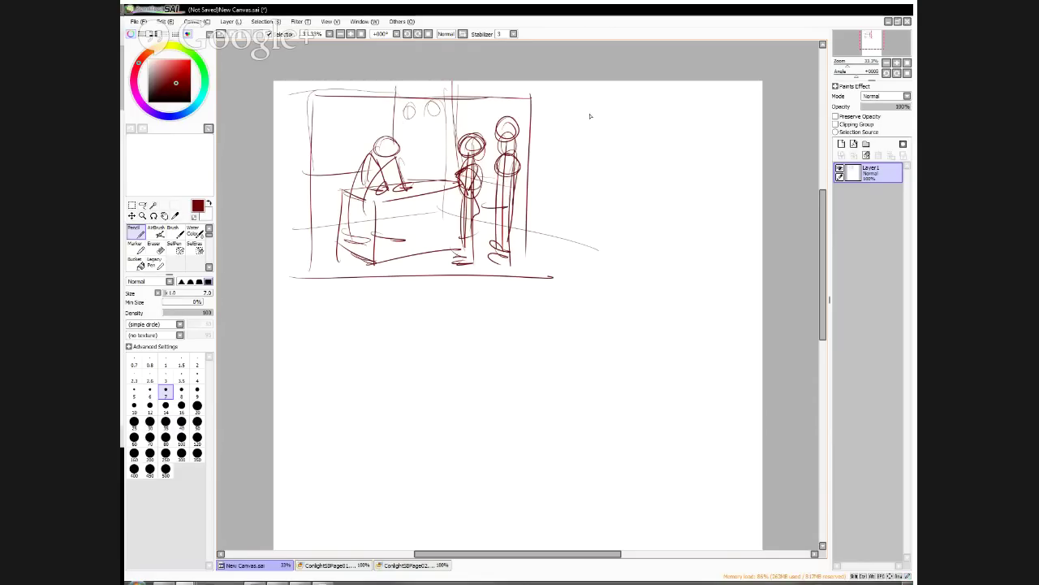
{"action": "left_click", "coordinate": [549, 103]}
{"action": "mouse_move", "coordinate": [396, 119]}
{"action": "left_mouse_down"}
{"action": "mouse_move", "coordinate": [455, 119]}
{"action": "mouse_move", "coordinate": [393, 101]}
{"action": "mouse_move", "coordinate": [401, 141]}
{"action": "left_mouse_up"}
Draw a smaller panel below the office scene with an angry shouting figure and its speech balloon
{"action": "left_click_drag", "start_coordinate": [309, 289], "coordinate": [310, 402]}
{"action": "mouse_move", "coordinate": [309, 288]}
{"action": "left_mouse_down"}
{"action": "mouse_move", "coordinate": [444, 284]}
{"action": "mouse_move", "coordinate": [446, 393]}
{"action": "left_mouse_up"}
{"action": "left_click_drag", "start_coordinate": [309, 402], "coordinate": [437, 403]}
{"action": "mouse_move", "coordinate": [359, 315]}
{"action": "left_mouse_down"}
{"action": "mouse_move", "coordinate": [342, 350]}
{"action": "mouse_move", "coordinate": [362, 314]}
{"action": "mouse_move", "coordinate": [388, 351]}
{"action": "mouse_move", "coordinate": [372, 358]}
{"action": "mouse_move", "coordinate": [366, 333]}
{"action": "mouse_move", "coordinate": [389, 324]}
{"action": "left_mouse_up"}
{"action": "mouse_move", "coordinate": [321, 359]}
{"action": "left_mouse_down"}
{"action": "mouse_move", "coordinate": [303, 390]}
{"action": "mouse_move", "coordinate": [353, 413]}
{"action": "left_mouse_up"}
{"action": "mouse_move", "coordinate": [376, 367]}
{"action": "left_mouse_down"}
{"action": "mouse_move", "coordinate": [406, 410]}
{"action": "mouse_move", "coordinate": [383, 427]}
{"action": "left_mouse_up"}
{"action": "left_click_drag", "start_coordinate": [398, 391], "coordinate": [412, 415]}
{"action": "left_click_drag", "start_coordinate": [324, 365], "coordinate": [333, 426]}
{"action": "mouse_move", "coordinate": [417, 285]}
{"action": "left_mouse_down"}
{"action": "mouse_move", "coordinate": [436, 328]}
{"action": "mouse_move", "coordinate": [395, 341]}
{"action": "mouse_move", "coordinate": [414, 330]}
{"action": "left_mouse_up"}
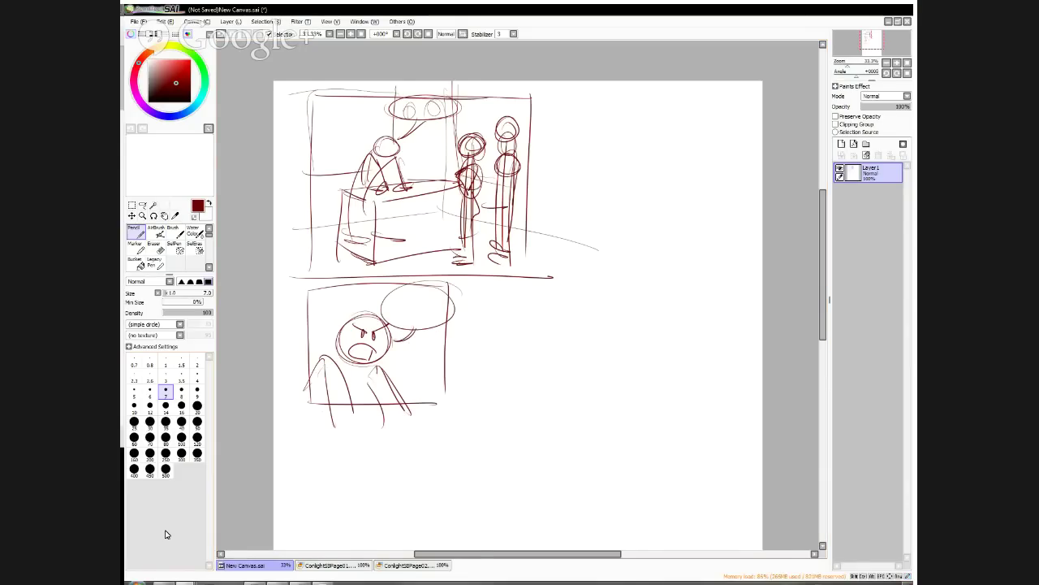
Draw a matching panel beside the angry figure's panel with a round-headed figure facing the other way
{"action": "mouse_move", "coordinate": [491, 288]}
{"action": "left_mouse_down"}
{"action": "mouse_move", "coordinate": [492, 360]}
{"action": "mouse_move", "coordinate": [577, 290]}
{"action": "mouse_move", "coordinate": [646, 292]}
{"action": "mouse_move", "coordinate": [634, 320]}
{"action": "mouse_move", "coordinate": [627, 400]}
{"action": "left_mouse_up"}
{"action": "mouse_move", "coordinate": [567, 409]}
{"action": "left_mouse_down"}
{"action": "mouse_move", "coordinate": [480, 409]}
{"action": "mouse_move", "coordinate": [645, 412]}
{"action": "left_mouse_up"}
{"action": "mouse_move", "coordinate": [567, 314]}
{"action": "left_mouse_down"}
{"action": "mouse_move", "coordinate": [576, 356]}
{"action": "mouse_move", "coordinate": [546, 356]}
{"action": "mouse_move", "coordinate": [564, 362]}
{"action": "mouse_move", "coordinate": [590, 342]}
{"action": "mouse_move", "coordinate": [558, 335]}
{"action": "mouse_move", "coordinate": [566, 340]}
{"action": "mouse_move", "coordinate": [579, 317]}
{"action": "mouse_move", "coordinate": [569, 370]}
{"action": "left_mouse_up"}
{"action": "mouse_move", "coordinate": [557, 358]}
{"action": "left_mouse_down"}
{"action": "mouse_move", "coordinate": [583, 361]}
{"action": "mouse_move", "coordinate": [553, 412]}
{"action": "left_mouse_up"}
{"action": "mouse_move", "coordinate": [560, 367]}
{"action": "left_mouse_down"}
{"action": "mouse_move", "coordinate": [603, 399]}
{"action": "mouse_move", "coordinate": [609, 419]}
{"action": "left_mouse_up"}
{"action": "left_click_drag", "start_coordinate": [552, 352], "coordinate": [559, 365]}
Add the balloon tail and outstretched arm to the second figure, and link both facing figures with a double-headed arrow
{"action": "mouse_move", "coordinate": [524, 316]}
{"action": "left_mouse_down"}
{"action": "mouse_move", "coordinate": [557, 285]}
{"action": "mouse_move", "coordinate": [521, 331]}
{"action": "mouse_move", "coordinate": [535, 341]}
{"action": "left_mouse_up"}
{"action": "left_click_drag", "start_coordinate": [556, 375], "coordinate": [514, 398]}
{"action": "mouse_move", "coordinate": [518, 384]}
{"action": "left_mouse_down"}
{"action": "mouse_move", "coordinate": [512, 393]}
{"action": "mouse_move", "coordinate": [523, 399]}
{"action": "left_mouse_up"}
{"action": "mouse_move", "coordinate": [535, 387]}
{"action": "left_mouse_down"}
{"action": "mouse_move", "coordinate": [539, 395]}
{"action": "mouse_move", "coordinate": [517, 399]}
{"action": "left_mouse_up"}
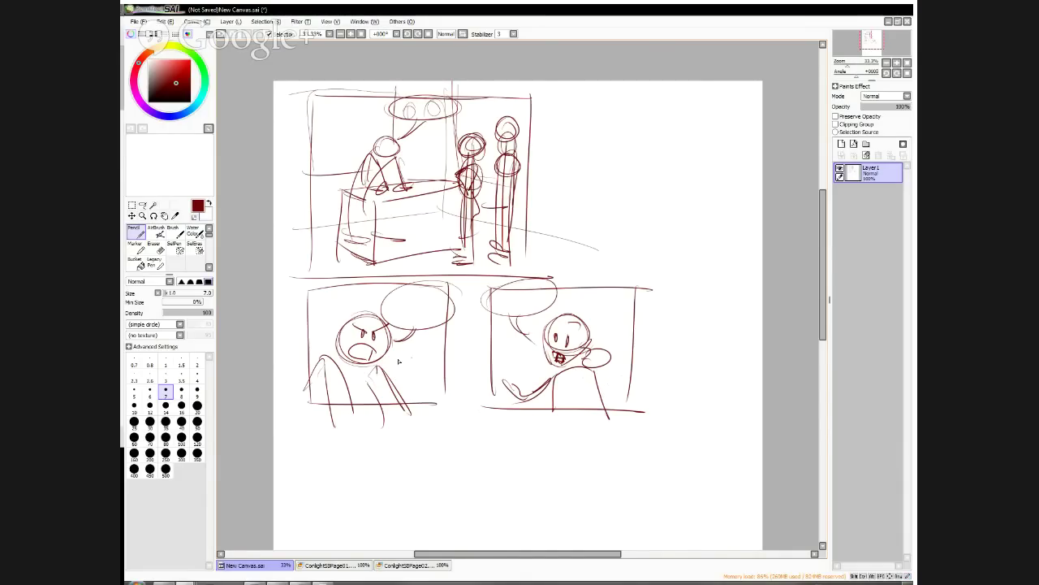
{"action": "mouse_move", "coordinate": [407, 356]}
{"action": "left_mouse_down"}
{"action": "mouse_move", "coordinate": [526, 348]}
{"action": "mouse_move", "coordinate": [413, 349]}
{"action": "left_mouse_up"}
{"action": "left_click_drag", "start_coordinate": [408, 349], "coordinate": [407, 371]}
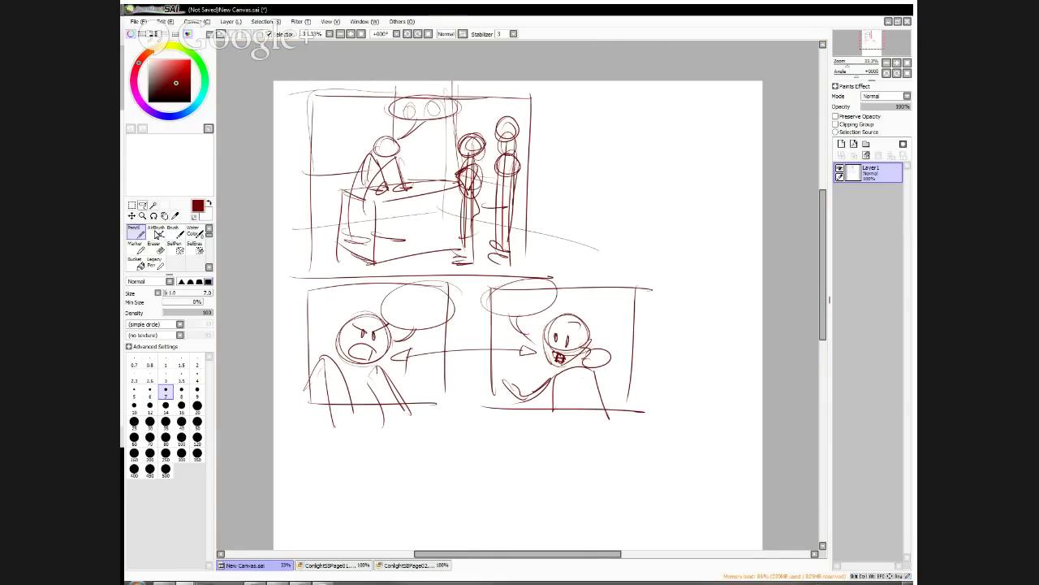
Select the second figure's panel and try flipping it horizontally
{"action": "left_click", "coordinate": [131, 205]}
{"action": "left_click_drag", "start_coordinate": [478, 278], "coordinate": [652, 425]}
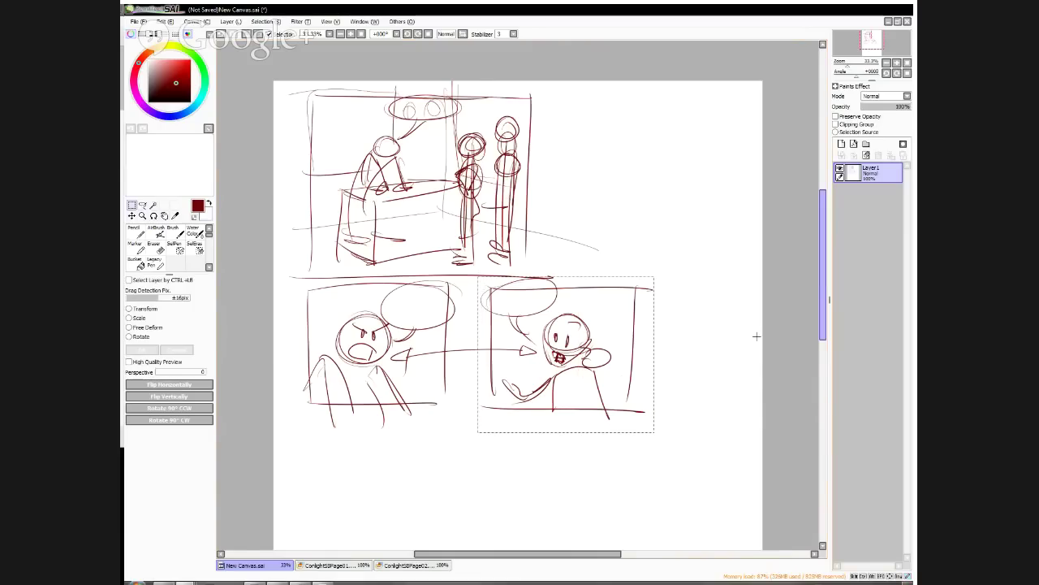
{"action": "left_click", "coordinate": [138, 309]}
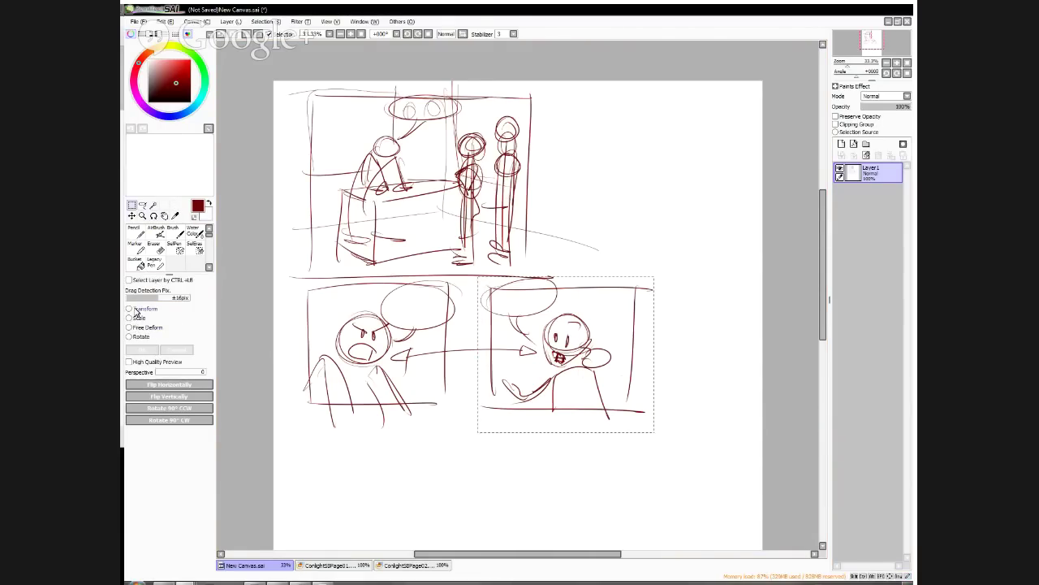
{"action": "left_click", "coordinate": [170, 385]}
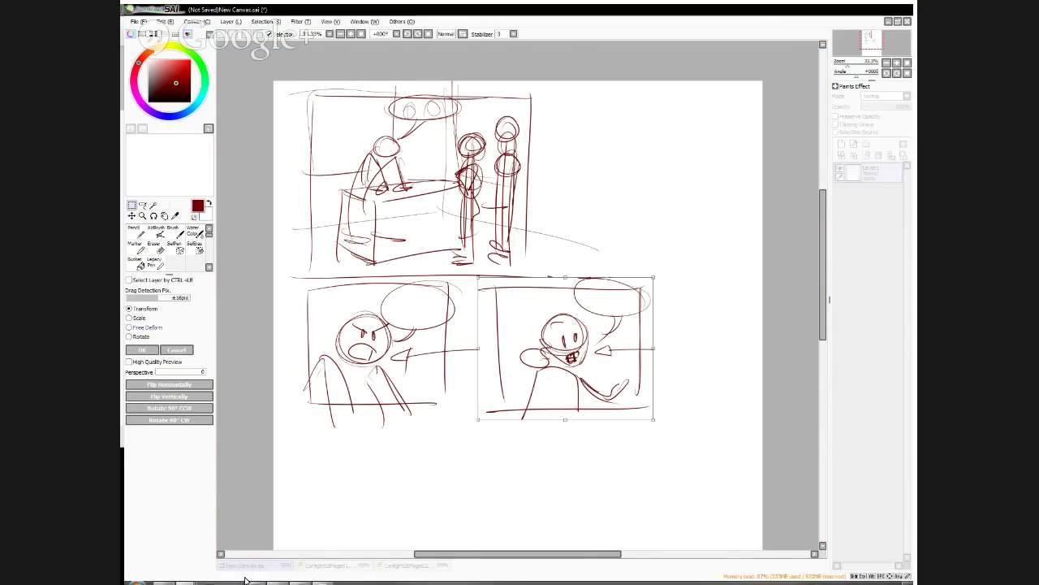
{"action": "left_click", "coordinate": [185, 382]}
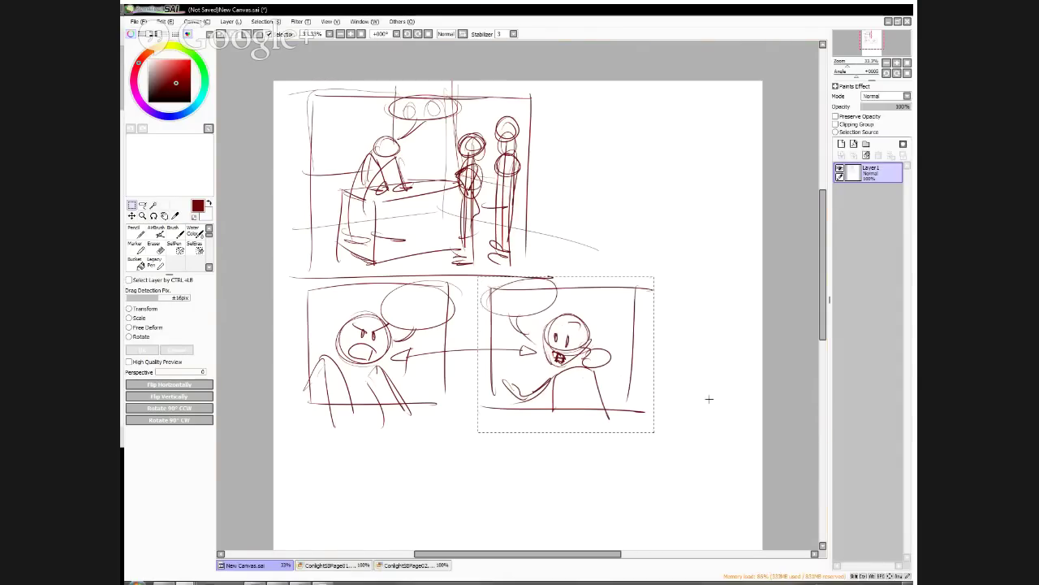
{"action": "key", "text": "ctrl+d"}
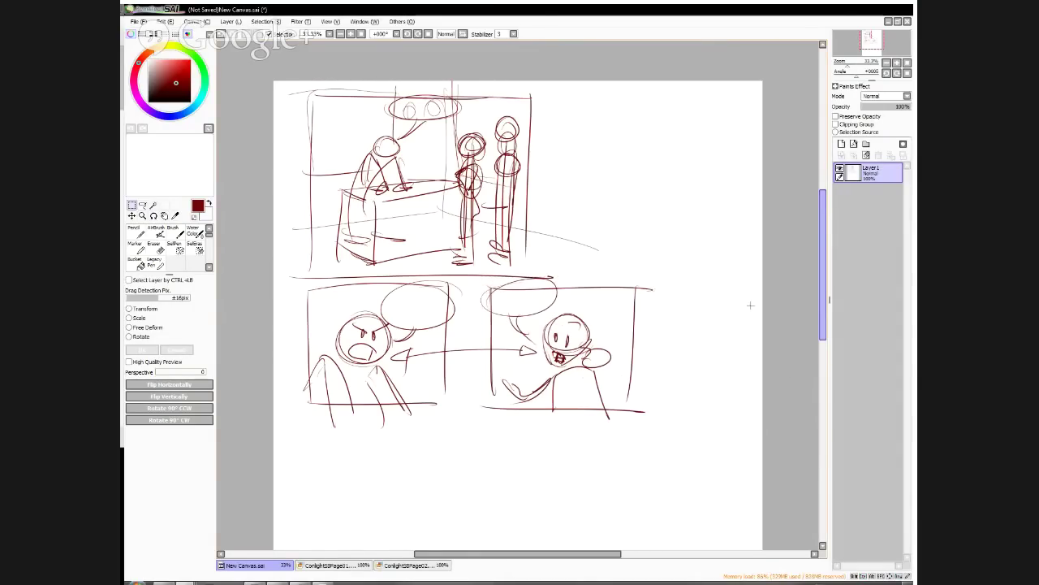
With the Pencil, extend the angry figure's arms and torso below the lower edge of its panel
{"action": "mouse_move", "coordinate": [826, 213]}
{"action": "left_mouse_down"}
{"action": "mouse_move", "coordinate": [826, 228]}
{"action": "mouse_move", "coordinate": [827, 211]}
{"action": "left_mouse_up"}
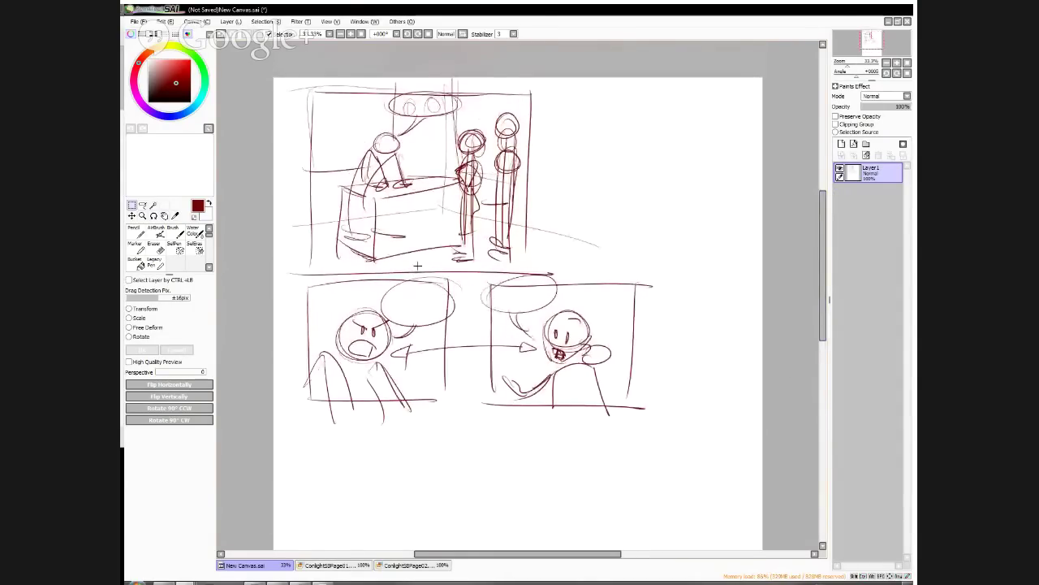
{"action": "left_click_drag", "start_coordinate": [304, 455], "coordinate": [304, 479]}
{"action": "left_click", "coordinate": [174, 244]}
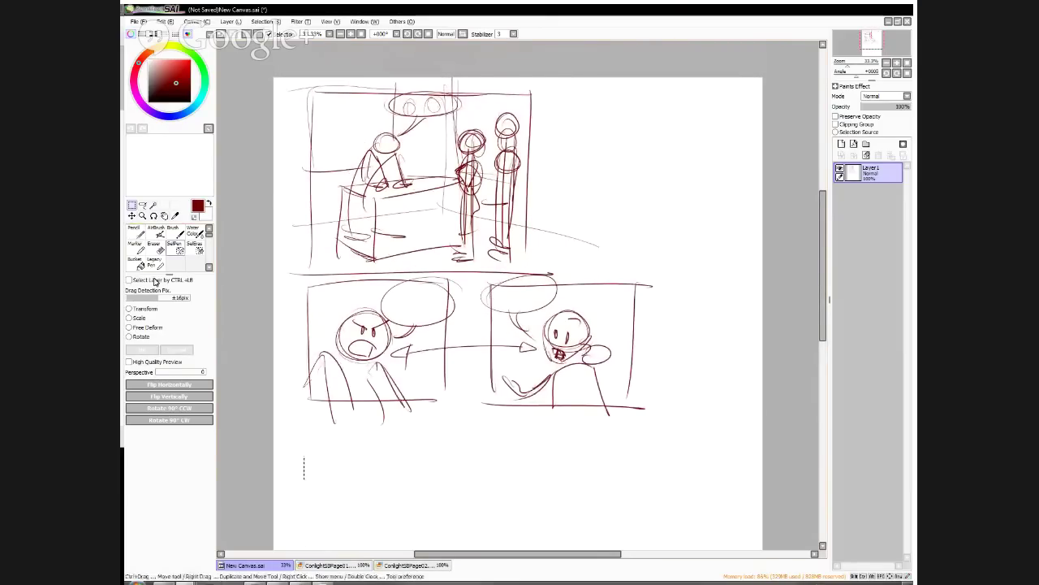
{"action": "left_click", "coordinate": [135, 232]}
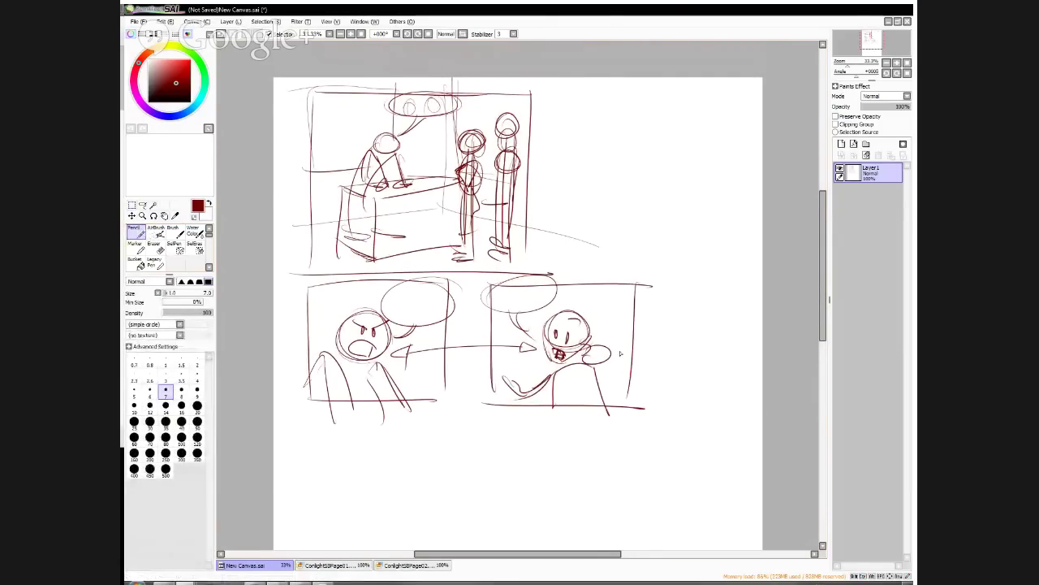
{"action": "left_click_drag", "start_coordinate": [307, 285], "coordinate": [307, 438]}
{"action": "mouse_move", "coordinate": [317, 364]}
{"action": "left_mouse_down"}
{"action": "mouse_move", "coordinate": [292, 447]}
{"action": "mouse_move", "coordinate": [373, 448]}
{"action": "mouse_move", "coordinate": [377, 382]}
{"action": "mouse_move", "coordinate": [405, 451]}
{"action": "left_mouse_up"}
{"action": "left_click_drag", "start_coordinate": [401, 382], "coordinate": [411, 451]}
{"action": "left_click_drag", "start_coordinate": [378, 422], "coordinate": [383, 476]}
{"action": "left_click_drag", "start_coordinate": [341, 364], "coordinate": [330, 448]}
Draw a larger frame around the angry figure's panel to enclose the extended body
{"action": "mouse_move", "coordinate": [302, 288]}
{"action": "left_mouse_down"}
{"action": "mouse_move", "coordinate": [287, 391]}
{"action": "mouse_move", "coordinate": [367, 391]}
{"action": "mouse_move", "coordinate": [286, 319]}
{"action": "mouse_move", "coordinate": [281, 390]}
{"action": "mouse_move", "coordinate": [422, 395]}
{"action": "mouse_move", "coordinate": [445, 279]}
{"action": "left_mouse_up"}
{"action": "left_click_drag", "start_coordinate": [341, 280], "coordinate": [417, 280]}
{"action": "left_click_drag", "start_coordinate": [296, 288], "coordinate": [315, 287]}
{"action": "mouse_move", "coordinate": [278, 286]}
{"action": "left_mouse_down"}
{"action": "mouse_move", "coordinate": [281, 452]}
{"action": "mouse_move", "coordinate": [516, 466]}
{"action": "left_mouse_up"}
{"action": "left_click_drag", "start_coordinate": [487, 265], "coordinate": [495, 460]}
{"action": "left_click_drag", "start_coordinate": [275, 285], "coordinate": [479, 289]}
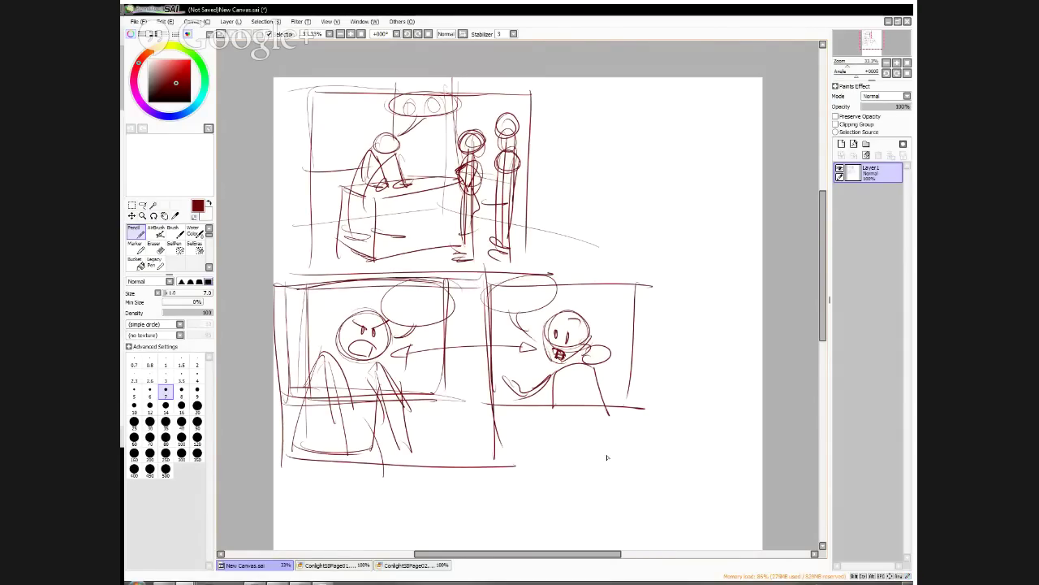
Draw a new panel frame below the enlarged angry figure's panel
{"action": "left_click_drag", "start_coordinate": [822, 264], "coordinate": [834, 317]}
{"action": "mouse_move", "coordinate": [299, 315]}
{"action": "left_mouse_down"}
{"action": "mouse_move", "coordinate": [300, 406]}
{"action": "mouse_move", "coordinate": [447, 309]}
{"action": "mouse_move", "coordinate": [458, 420]}
{"action": "left_mouse_up"}
{"action": "left_click_drag", "start_coordinate": [294, 425], "coordinate": [442, 428]}
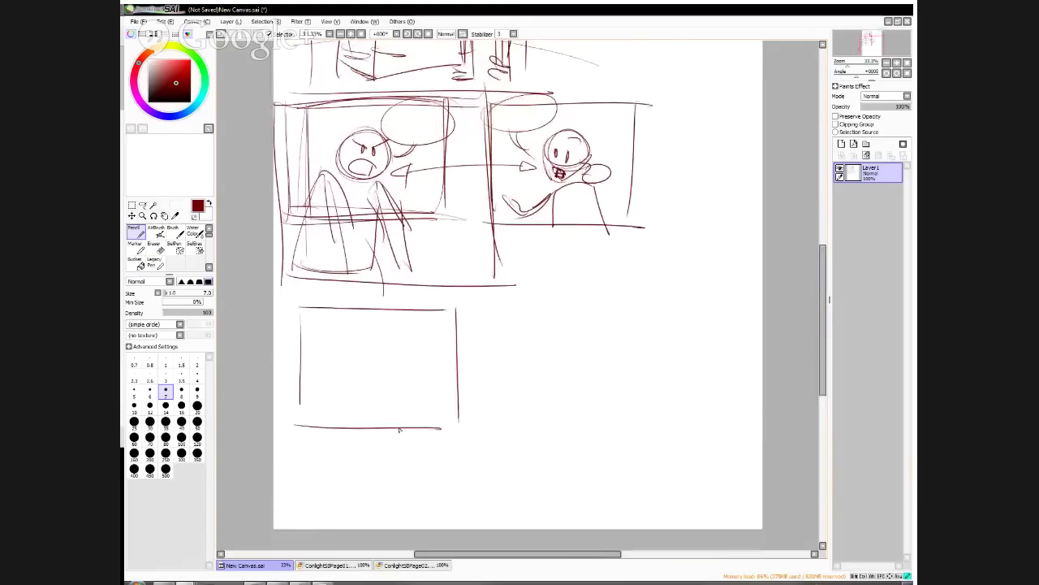
Sketch a close-up angry face with slanted brows, bared teeth and a heavy jaw in the new panel
{"action": "mouse_move", "coordinate": [388, 331]}
{"action": "left_mouse_down"}
{"action": "mouse_move", "coordinate": [373, 398]}
{"action": "mouse_move", "coordinate": [330, 385]}
{"action": "mouse_move", "coordinate": [337, 401]}
{"action": "left_mouse_up"}
{"action": "mouse_move", "coordinate": [374, 357]}
{"action": "left_mouse_down"}
{"action": "mouse_move", "coordinate": [379, 371]}
{"action": "mouse_move", "coordinate": [396, 372]}
{"action": "left_mouse_up"}
{"action": "left_click_drag", "start_coordinate": [390, 359], "coordinate": [414, 350]}
{"action": "mouse_move", "coordinate": [372, 398]}
{"action": "left_mouse_down"}
{"action": "mouse_move", "coordinate": [411, 387]}
{"action": "mouse_move", "coordinate": [405, 398]}
{"action": "left_mouse_up"}
{"action": "left_click_drag", "start_coordinate": [412, 345], "coordinate": [421, 401]}
{"action": "left_click_drag", "start_coordinate": [344, 405], "coordinate": [415, 409]}
{"action": "left_click_drag", "start_coordinate": [341, 348], "coordinate": [344, 406]}
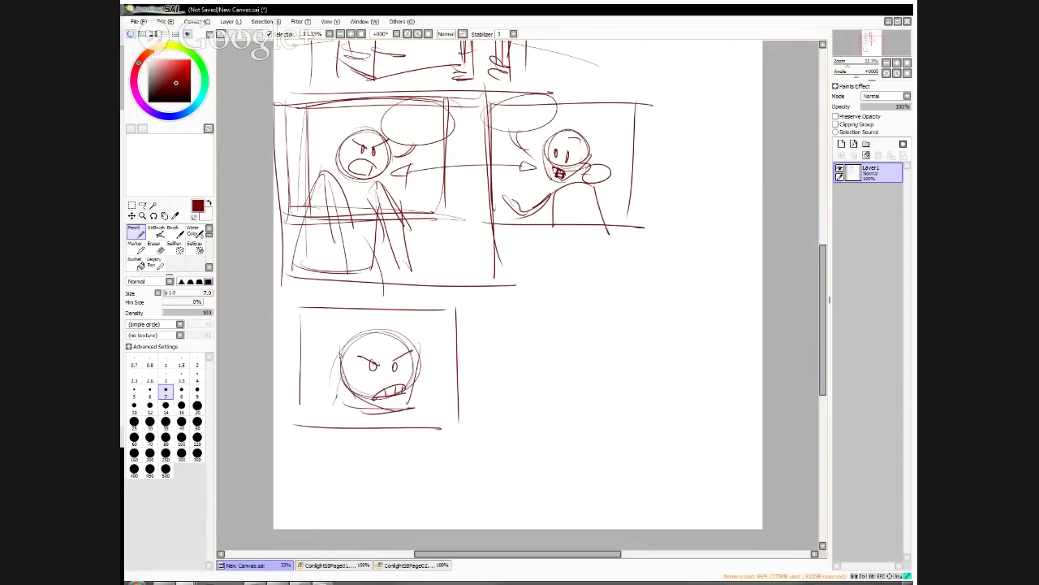
Add the ear, neck and shoulders to the close-up face, with curved strokes along the panel's lower edge
{"action": "mouse_move", "coordinate": [341, 362]}
{"action": "left_mouse_down"}
{"action": "mouse_move", "coordinate": [333, 395]}
{"action": "mouse_move", "coordinate": [340, 386]}
{"action": "left_mouse_up"}
{"action": "left_click_drag", "start_coordinate": [417, 364], "coordinate": [418, 391]}
{"action": "left_click_drag", "start_coordinate": [336, 388], "coordinate": [330, 406]}
{"action": "left_click_drag", "start_coordinate": [339, 397], "coordinate": [319, 435]}
{"action": "left_click_drag", "start_coordinate": [398, 412], "coordinate": [393, 429]}
{"action": "left_click_drag", "start_coordinate": [275, 419], "coordinate": [299, 411]}
{"action": "mouse_move", "coordinate": [292, 416]}
{"action": "left_mouse_down"}
{"action": "mouse_move", "coordinate": [440, 430]}
{"action": "mouse_move", "coordinate": [384, 416]}
{"action": "left_mouse_up"}
{"action": "mouse_move", "coordinate": [315, 414]}
{"action": "left_mouse_down"}
{"action": "mouse_move", "coordinate": [402, 419]}
{"action": "mouse_move", "coordinate": [418, 437]}
{"action": "left_mouse_up"}
{"action": "left_click_drag", "start_coordinate": [414, 424], "coordinate": [420, 439]}
Add a speech balloon above the close-up face and a smoking cigar in its mouth
{"action": "left_click_drag", "start_coordinate": [406, 298], "coordinate": [383, 319]}
{"action": "mouse_move", "coordinate": [424, 351]}
{"action": "left_mouse_down"}
{"action": "mouse_move", "coordinate": [435, 344]}
{"action": "mouse_move", "coordinate": [392, 375]}
{"action": "mouse_move", "coordinate": [398, 385]}
{"action": "left_mouse_up"}
{"action": "left_click_drag", "start_coordinate": [381, 380], "coordinate": [428, 387]}
{"action": "mouse_move", "coordinate": [427, 391]}
{"action": "left_mouse_down"}
{"action": "mouse_move", "coordinate": [451, 344]}
{"action": "mouse_move", "coordinate": [453, 371]}
{"action": "mouse_move", "coordinate": [466, 351]}
{"action": "left_mouse_up"}
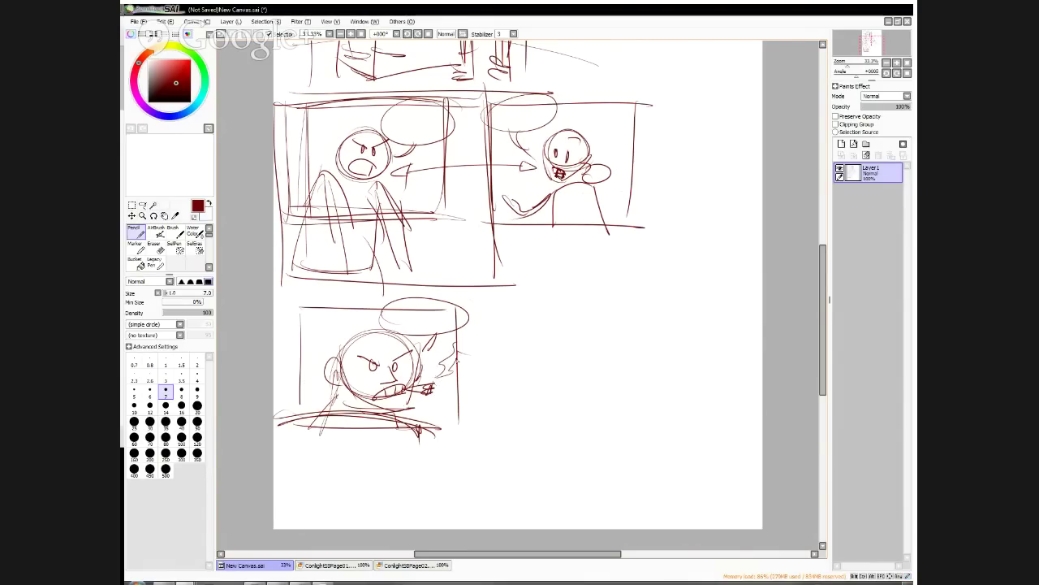
Erase the cigar and smoke beside the close-up face, and switch back to the Pencil
{"action": "key", "text": "e"}
{"action": "mouse_move", "coordinate": [440, 367]}
{"action": "left_mouse_down"}
{"action": "mouse_move", "coordinate": [422, 397]}
{"action": "mouse_move", "coordinate": [407, 401]}
{"action": "left_mouse_up"}
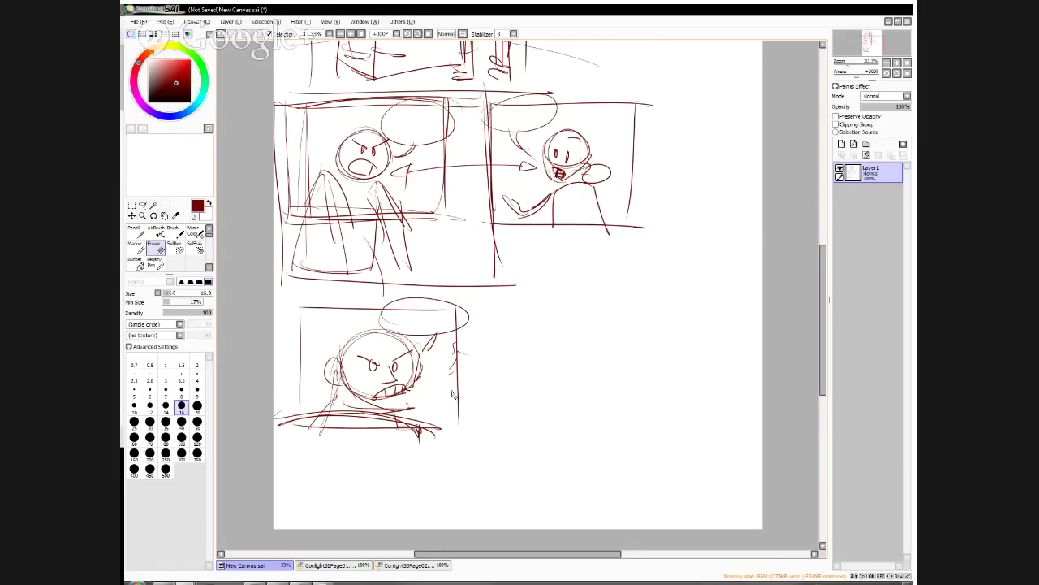
{"action": "key", "text": "n"}
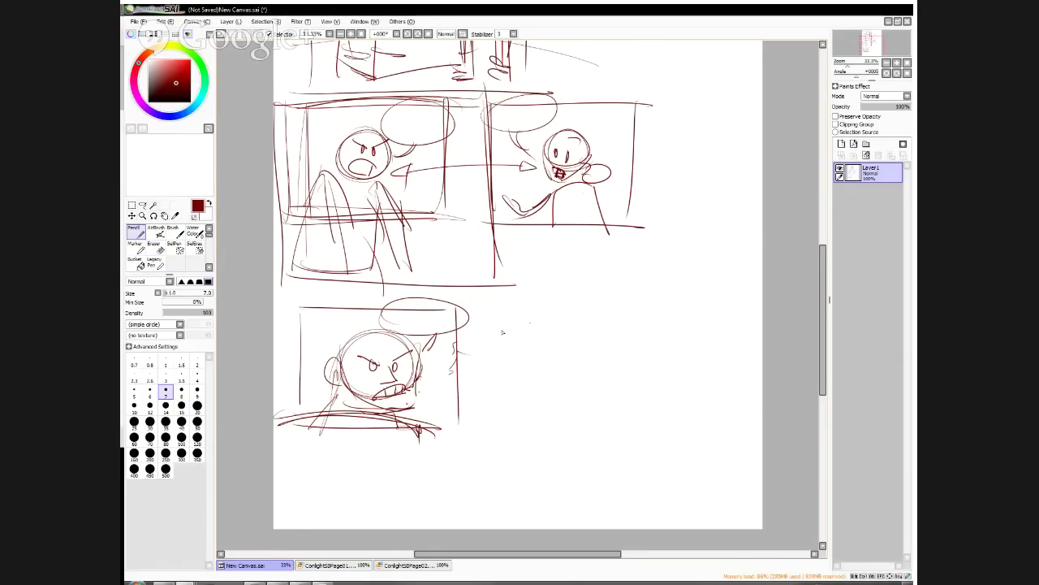
Draw a rectangular panel frame beside the angry close-up, doubling its outer vertical edge
{"action": "mouse_move", "coordinate": [509, 306]}
{"action": "left_mouse_down"}
{"action": "mouse_move", "coordinate": [509, 439]}
{"action": "mouse_move", "coordinate": [657, 309]}
{"action": "mouse_move", "coordinate": [656, 416]}
{"action": "left_mouse_up"}
{"action": "left_click_drag", "start_coordinate": [493, 432], "coordinate": [689, 431]}
{"action": "left_click_drag", "start_coordinate": [665, 304], "coordinate": [671, 422]}
{"action": "left_click_drag", "start_coordinate": [666, 321], "coordinate": [676, 428]}
Sketch a tight close-up face filling the new panel, with a large round head, glaring eyes, slanted brows, hair outline and mouth
{"action": "left_click_drag", "start_coordinate": [642, 341], "coordinate": [662, 382]}
{"action": "left_click_drag", "start_coordinate": [569, 339], "coordinate": [610, 434]}
{"action": "left_click_drag", "start_coordinate": [658, 342], "coordinate": [530, 382]}
{"action": "left_click_drag", "start_coordinate": [530, 382], "coordinate": [625, 443]}
{"action": "mouse_move", "coordinate": [627, 370]}
{"action": "left_mouse_down"}
{"action": "mouse_move", "coordinate": [582, 387]}
{"action": "mouse_move", "coordinate": [637, 367]}
{"action": "mouse_move", "coordinate": [633, 376]}
{"action": "left_mouse_up"}
{"action": "mouse_move", "coordinate": [544, 364]}
{"action": "left_mouse_down"}
{"action": "mouse_move", "coordinate": [560, 391]}
{"action": "mouse_move", "coordinate": [648, 374]}
{"action": "left_mouse_up"}
{"action": "left_click_drag", "start_coordinate": [567, 379], "coordinate": [557, 410]}
{"action": "left_click_drag", "start_coordinate": [528, 361], "coordinate": [538, 385]}
{"action": "mouse_move", "coordinate": [579, 303]}
{"action": "left_mouse_down"}
{"action": "mouse_move", "coordinate": [528, 367]}
{"action": "mouse_move", "coordinate": [539, 396]}
{"action": "mouse_move", "coordinate": [524, 464]}
{"action": "left_mouse_up"}
{"action": "mouse_move", "coordinate": [544, 380]}
{"action": "left_mouse_down"}
{"action": "mouse_move", "coordinate": [534, 442]}
{"action": "mouse_move", "coordinate": [617, 421]}
{"action": "left_mouse_up"}
{"action": "left_click_drag", "start_coordinate": [573, 445], "coordinate": [628, 436]}
{"action": "key", "text": "x"}
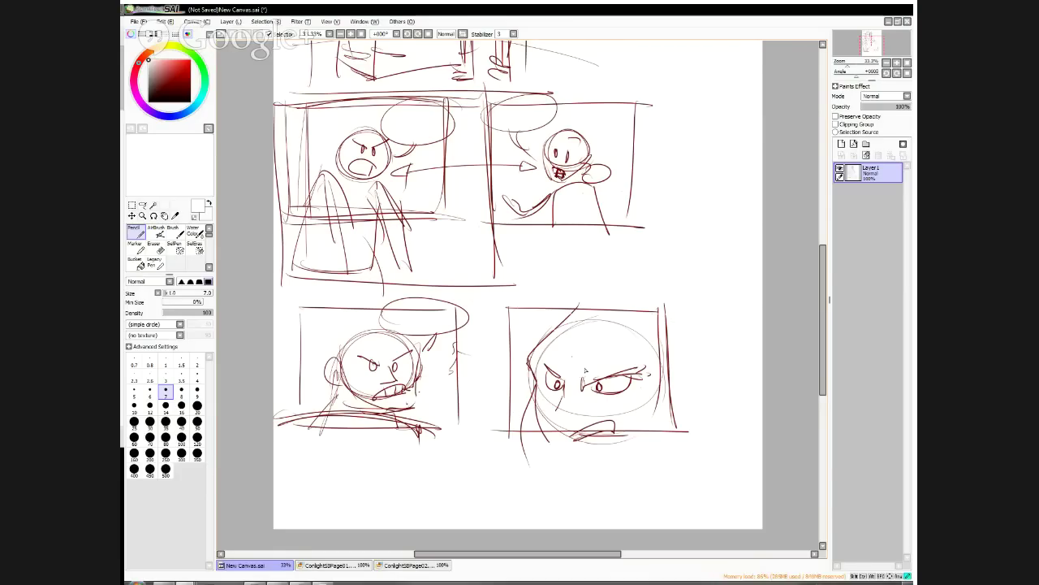
{"action": "key", "text": "x"}
Add darker strokes to the close-up panel for the fringe, a side loop, crossing frame lines and a speech balloon over the forehead
{"action": "mouse_move", "coordinate": [550, 347]}
{"action": "left_mouse_down"}
{"action": "mouse_move", "coordinate": [597, 362]}
{"action": "mouse_move", "coordinate": [617, 354]}
{"action": "left_mouse_up"}
{"action": "left_click_drag", "start_coordinate": [641, 352], "coordinate": [667, 355]}
{"action": "left_click_drag", "start_coordinate": [660, 319], "coordinate": [650, 437]}
{"action": "left_click_drag", "start_coordinate": [664, 355], "coordinate": [663, 394]}
{"action": "mouse_move", "coordinate": [672, 395]}
{"action": "left_mouse_down"}
{"action": "mouse_move", "coordinate": [630, 449]}
{"action": "mouse_move", "coordinate": [664, 375]}
{"action": "left_mouse_up"}
{"action": "mouse_move", "coordinate": [515, 329]}
{"action": "left_mouse_down"}
{"action": "mouse_move", "coordinate": [529, 426]}
{"action": "mouse_move", "coordinate": [511, 429]}
{"action": "mouse_move", "coordinate": [707, 323]}
{"action": "left_mouse_up"}
{"action": "mouse_move", "coordinate": [585, 310]}
{"action": "left_mouse_down"}
{"action": "mouse_move", "coordinate": [532, 348]}
{"action": "mouse_move", "coordinate": [626, 326]}
{"action": "mouse_move", "coordinate": [524, 346]}
{"action": "left_mouse_up"}
{"action": "left_click_drag", "start_coordinate": [568, 354], "coordinate": [573, 392]}
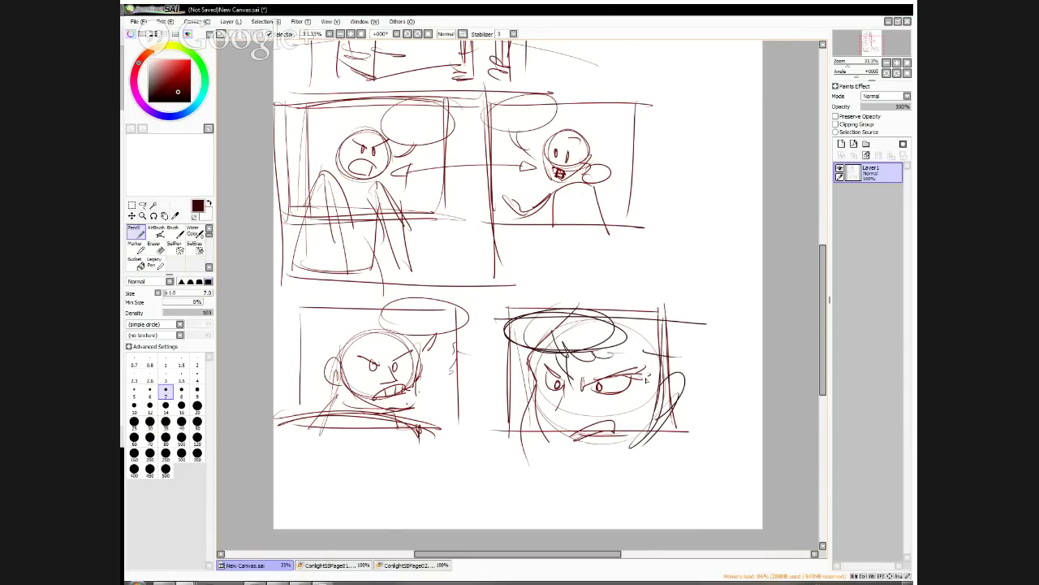
{"action": "left_click_drag", "start_coordinate": [625, 378], "coordinate": [646, 373]}
{"action": "left_click", "coordinate": [854, 144]}
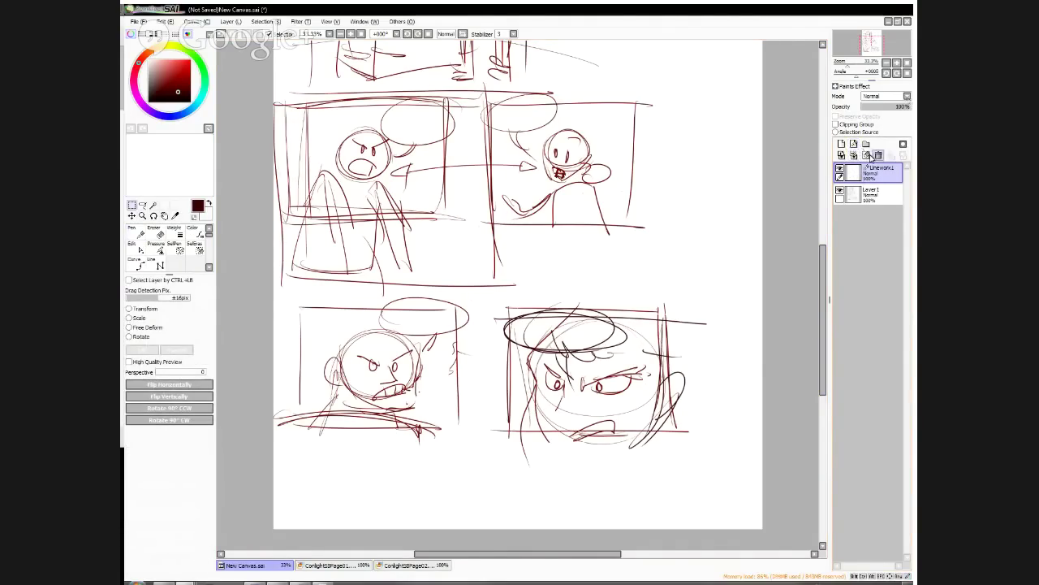
{"action": "left_click", "coordinate": [878, 155]}
{"action": "left_click", "coordinate": [841, 144]}
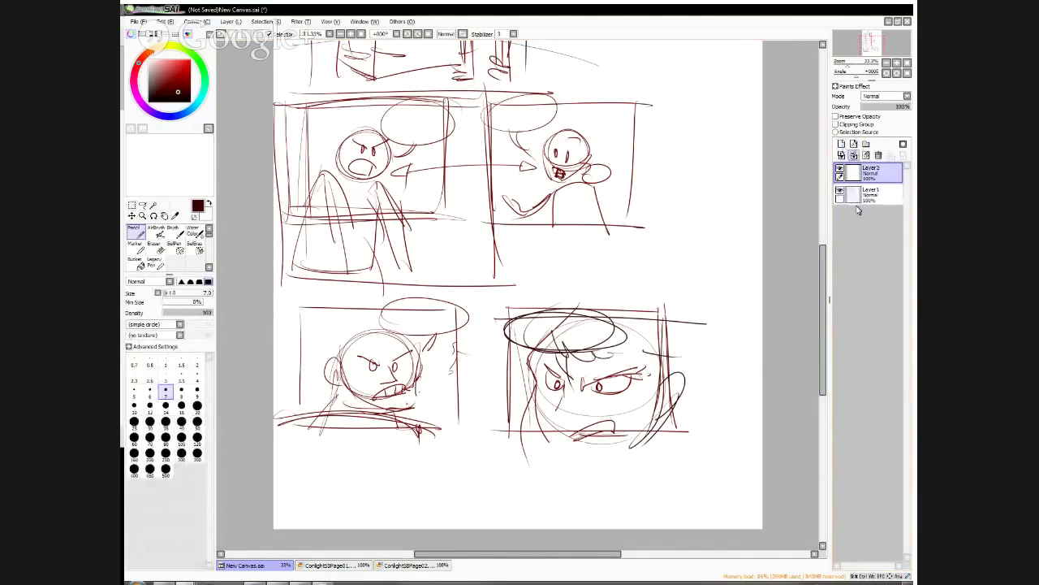
{"action": "left_click", "coordinate": [878, 154]}
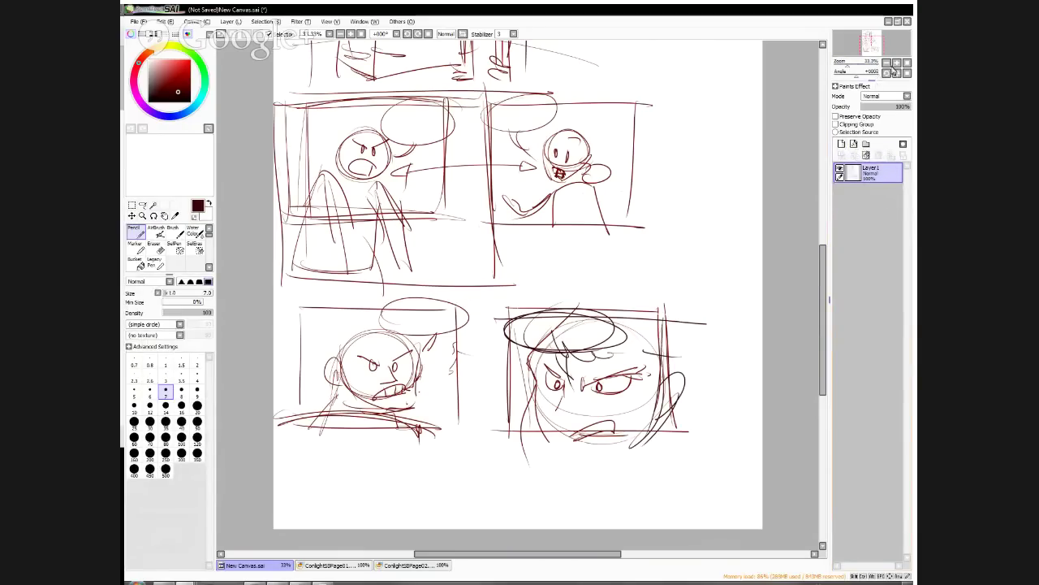
Clear the sketch layer and draw a large square panel frame near the upper edge of the page
{"action": "left_click", "coordinate": [866, 155]}
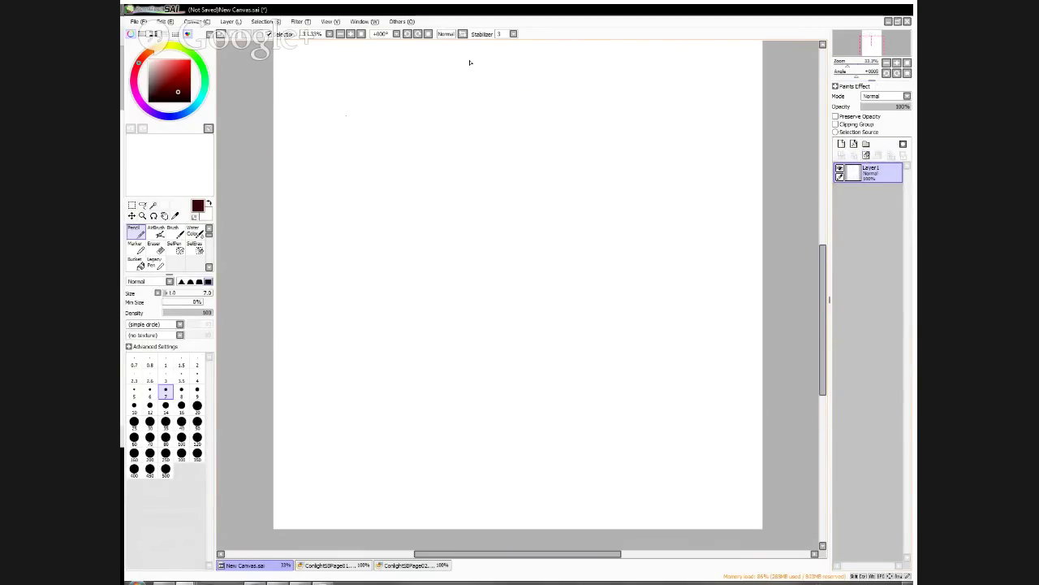
{"action": "scroll", "coordinate": [820, 285], "scroll_direction": "up", "scroll_amount": 3}
{"action": "mouse_move", "coordinate": [330, 242]}
{"action": "left_mouse_down"}
{"action": "mouse_move", "coordinate": [331, 439]}
{"action": "mouse_move", "coordinate": [327, 244]}
{"action": "mouse_move", "coordinate": [543, 242]}
{"action": "mouse_move", "coordinate": [545, 434]}
{"action": "left_mouse_up"}
{"action": "left_click_drag", "start_coordinate": [328, 436], "coordinate": [569, 442]}
Sketch a figure leaning forward with an outstretched arm in the panel, and begin an opponent's head facing it
{"action": "mouse_move", "coordinate": [398, 300]}
{"action": "left_mouse_down"}
{"action": "mouse_move", "coordinate": [420, 324]}
{"action": "mouse_move", "coordinate": [408, 350]}
{"action": "left_mouse_up"}
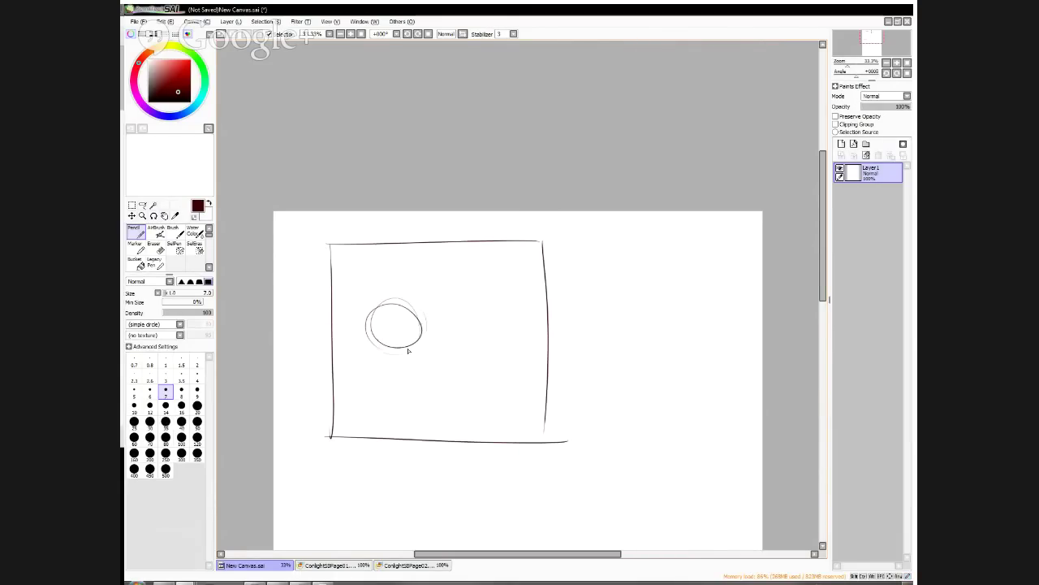
{"action": "key", "text": "ctrl+z"}
{"action": "mouse_move", "coordinate": [389, 325]}
{"action": "left_mouse_down"}
{"action": "mouse_move", "coordinate": [358, 308]}
{"action": "mouse_move", "coordinate": [368, 293]}
{"action": "mouse_move", "coordinate": [355, 310]}
{"action": "mouse_move", "coordinate": [401, 388]}
{"action": "left_mouse_up"}
{"action": "left_click_drag", "start_coordinate": [390, 393], "coordinate": [397, 400]}
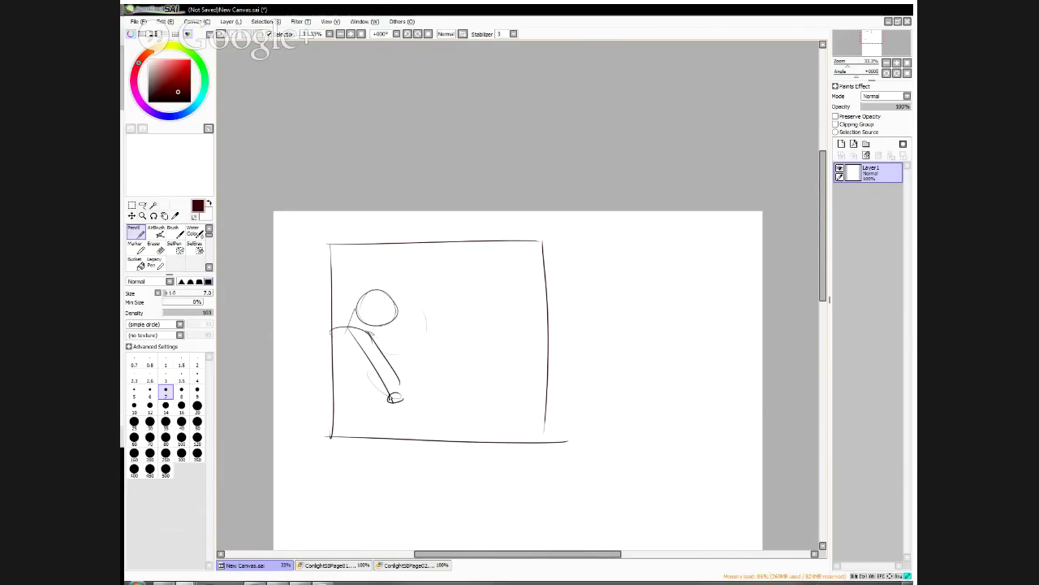
{"action": "mouse_move", "coordinate": [455, 296]}
{"action": "left_mouse_down"}
{"action": "mouse_move", "coordinate": [435, 339]}
{"action": "mouse_move", "coordinate": [473, 325]}
{"action": "left_mouse_up"}
{"action": "mouse_move", "coordinate": [396, 298]}
{"action": "left_mouse_down"}
{"action": "mouse_move", "coordinate": [395, 336]}
{"action": "mouse_move", "coordinate": [370, 329]}
{"action": "mouse_move", "coordinate": [386, 355]}
{"action": "mouse_move", "coordinate": [315, 382]}
{"action": "mouse_move", "coordinate": [355, 410]}
{"action": "mouse_move", "coordinate": [312, 406]}
{"action": "left_mouse_up"}
{"action": "mouse_move", "coordinate": [387, 335]}
{"action": "left_mouse_down"}
{"action": "mouse_move", "coordinate": [354, 408]}
{"action": "mouse_move", "coordinate": [377, 403]}
{"action": "left_mouse_up"}
Sketch the opponent's body and arm meeting the first figure's hand, with scowling faces, a tabletop and a third head behind
{"action": "left_click_drag", "start_coordinate": [444, 340], "coordinate": [435, 406]}
{"action": "mouse_move", "coordinate": [439, 392]}
{"action": "left_mouse_down"}
{"action": "mouse_move", "coordinate": [419, 413]}
{"action": "mouse_move", "coordinate": [403, 407]}
{"action": "left_mouse_up"}
{"action": "left_click_drag", "start_coordinate": [435, 406], "coordinate": [383, 406]}
{"action": "left_click_drag", "start_coordinate": [396, 409], "coordinate": [414, 409]}
{"action": "left_click_drag", "start_coordinate": [467, 328], "coordinate": [512, 418]}
{"action": "mouse_move", "coordinate": [510, 267]}
{"action": "left_mouse_down"}
{"action": "mouse_move", "coordinate": [509, 306]}
{"action": "mouse_move", "coordinate": [488, 285]}
{"action": "mouse_move", "coordinate": [520, 308]}
{"action": "left_mouse_up"}
{"action": "mouse_move", "coordinate": [514, 311]}
{"action": "left_mouse_down"}
{"action": "mouse_move", "coordinate": [529, 287]}
{"action": "mouse_move", "coordinate": [510, 279]}
{"action": "mouse_move", "coordinate": [503, 311]}
{"action": "mouse_move", "coordinate": [493, 288]}
{"action": "mouse_move", "coordinate": [520, 288]}
{"action": "left_mouse_up"}
{"action": "mouse_move", "coordinate": [500, 283]}
{"action": "left_mouse_down"}
{"action": "mouse_move", "coordinate": [507, 311]}
{"action": "mouse_move", "coordinate": [397, 317]}
{"action": "left_mouse_up"}
{"action": "mouse_move", "coordinate": [482, 376]}
{"action": "left_mouse_down"}
{"action": "mouse_move", "coordinate": [476, 416]}
{"action": "mouse_move", "coordinate": [510, 446]}
{"action": "left_mouse_up"}
{"action": "left_click_drag", "start_coordinate": [335, 409], "coordinate": [479, 406]}
{"action": "left_click_drag", "start_coordinate": [475, 417], "coordinate": [444, 420]}
Develop the standing third figure behind the opponent with facial features, a raised hand and a brimmed hat
{"action": "mouse_move", "coordinate": [492, 322]}
{"action": "left_mouse_down"}
{"action": "mouse_move", "coordinate": [485, 333]}
{"action": "mouse_move", "coordinate": [492, 314]}
{"action": "mouse_move", "coordinate": [480, 307]}
{"action": "left_mouse_up"}
{"action": "mouse_move", "coordinate": [492, 351]}
{"action": "left_mouse_down"}
{"action": "mouse_move", "coordinate": [490, 332]}
{"action": "mouse_move", "coordinate": [548, 377]}
{"action": "mouse_move", "coordinate": [552, 412]}
{"action": "left_mouse_up"}
{"action": "left_click_drag", "start_coordinate": [528, 348], "coordinate": [534, 426]}
{"action": "left_click_drag", "start_coordinate": [503, 279], "coordinate": [518, 301]}
{"action": "mouse_move", "coordinate": [520, 297]}
{"action": "left_mouse_down"}
{"action": "mouse_move", "coordinate": [490, 294]}
{"action": "mouse_move", "coordinate": [507, 279]}
{"action": "left_mouse_up"}
{"action": "mouse_move", "coordinate": [502, 281]}
{"action": "left_mouse_down"}
{"action": "mouse_move", "coordinate": [503, 302]}
{"action": "mouse_move", "coordinate": [537, 301]}
{"action": "mouse_move", "coordinate": [526, 270]}
{"action": "left_mouse_up"}
{"action": "left_click_drag", "start_coordinate": [520, 270], "coordinate": [538, 290]}
{"action": "left_click_drag", "start_coordinate": [477, 265], "coordinate": [502, 268]}
{"action": "mouse_move", "coordinate": [502, 250]}
{"action": "left_mouse_down"}
{"action": "mouse_move", "coordinate": [503, 271]}
{"action": "mouse_move", "coordinate": [536, 265]}
{"action": "left_mouse_up"}
Draw the hatted figure's neck, shoulders, torso, arms and legs with loose overlapping strokes
{"action": "mouse_move", "coordinate": [527, 262]}
{"action": "left_mouse_down"}
{"action": "mouse_move", "coordinate": [538, 284]}
{"action": "mouse_move", "coordinate": [509, 325]}
{"action": "left_mouse_up"}
{"action": "left_click_drag", "start_coordinate": [518, 309], "coordinate": [521, 324]}
{"action": "left_click_drag", "start_coordinate": [508, 318], "coordinate": [541, 336]}
{"action": "left_click_drag", "start_coordinate": [540, 329], "coordinate": [559, 388]}
{"action": "left_click_drag", "start_coordinate": [498, 324], "coordinate": [541, 349]}
{"action": "mouse_move", "coordinate": [489, 321]}
{"action": "left_mouse_down"}
{"action": "mouse_move", "coordinate": [500, 330]}
{"action": "mouse_move", "coordinate": [504, 383]}
{"action": "mouse_move", "coordinate": [551, 385]}
{"action": "left_mouse_up"}
{"action": "left_click_drag", "start_coordinate": [520, 333], "coordinate": [527, 398]}
{"action": "left_click_drag", "start_coordinate": [526, 390], "coordinate": [563, 403]}
{"action": "left_click_drag", "start_coordinate": [542, 359], "coordinate": [536, 420]}
{"action": "left_click_drag", "start_coordinate": [513, 375], "coordinate": [516, 462]}
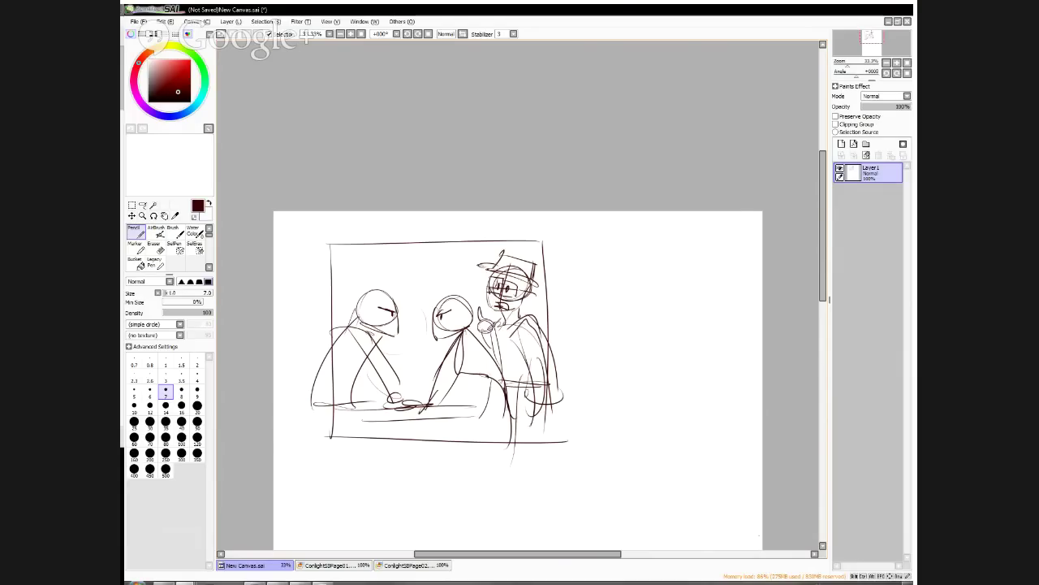
Sketch a top-down plan below the panel with a seated figure beside a tall rectangular table
{"action": "left_click_drag", "start_coordinate": [822, 166], "coordinate": [818, 243]}
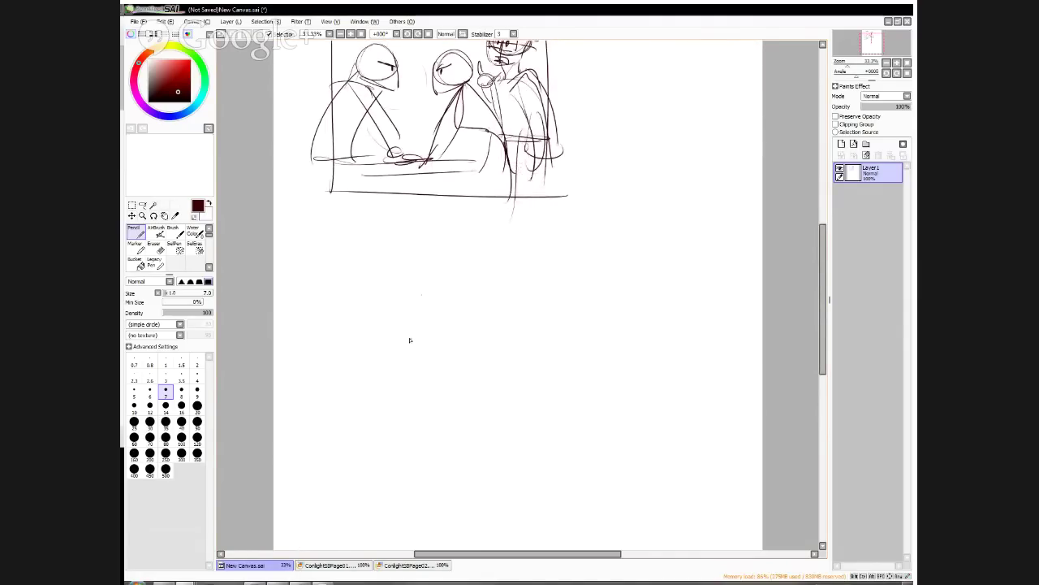
{"action": "mouse_move", "coordinate": [403, 290]}
{"action": "left_mouse_down"}
{"action": "mouse_move", "coordinate": [395, 325]}
{"action": "mouse_move", "coordinate": [423, 279]}
{"action": "mouse_move", "coordinate": [424, 326]}
{"action": "left_mouse_up"}
{"action": "left_click_drag", "start_coordinate": [391, 328], "coordinate": [431, 327]}
{"action": "left_click_drag", "start_coordinate": [448, 250], "coordinate": [444, 380]}
{"action": "mouse_move", "coordinate": [442, 253]}
{"action": "left_mouse_down"}
{"action": "mouse_move", "coordinate": [510, 248]}
{"action": "mouse_move", "coordinate": [512, 372]}
{"action": "left_mouse_up"}
{"action": "left_click_drag", "start_coordinate": [442, 378], "coordinate": [529, 374]}
Add a seated and a standing figure across the table in the plan, and undo the extra marks at the table's edge
{"action": "mouse_move", "coordinate": [571, 234]}
{"action": "left_mouse_down"}
{"action": "mouse_move", "coordinate": [589, 254]}
{"action": "mouse_move", "coordinate": [545, 244]}
{"action": "mouse_move", "coordinate": [559, 272]}
{"action": "mouse_move", "coordinate": [550, 265]}
{"action": "mouse_move", "coordinate": [580, 273]}
{"action": "left_mouse_up"}
{"action": "mouse_move", "coordinate": [578, 293]}
{"action": "left_mouse_down"}
{"action": "mouse_move", "coordinate": [591, 314]}
{"action": "mouse_move", "coordinate": [573, 322]}
{"action": "mouse_move", "coordinate": [571, 288]}
{"action": "mouse_move", "coordinate": [566, 332]}
{"action": "mouse_move", "coordinate": [588, 289]}
{"action": "left_mouse_up"}
{"action": "mouse_move", "coordinate": [588, 290]}
{"action": "left_mouse_down"}
{"action": "mouse_move", "coordinate": [587, 330]}
{"action": "mouse_move", "coordinate": [599, 331]}
{"action": "left_mouse_up"}
{"action": "mouse_move", "coordinate": [509, 293]}
{"action": "left_mouse_down"}
{"action": "mouse_move", "coordinate": [531, 294]}
{"action": "mouse_move", "coordinate": [530, 328]}
{"action": "left_mouse_up"}
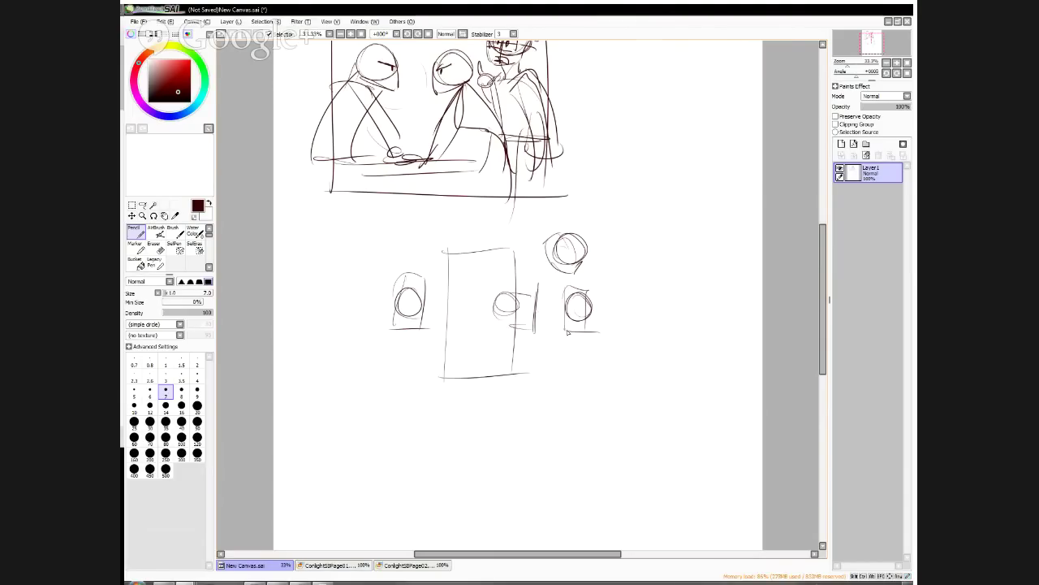
{"action": "left_click", "coordinate": [221, 34]}
{"action": "left_click", "coordinate": [221, 35]}
{"action": "left_click", "coordinate": [221, 35]}
Draw a horizontal line through both seated figures in the plan and sketch two cameras below it, angled towards them
{"action": "left_click_drag", "start_coordinate": [307, 303], "coordinate": [784, 301]}
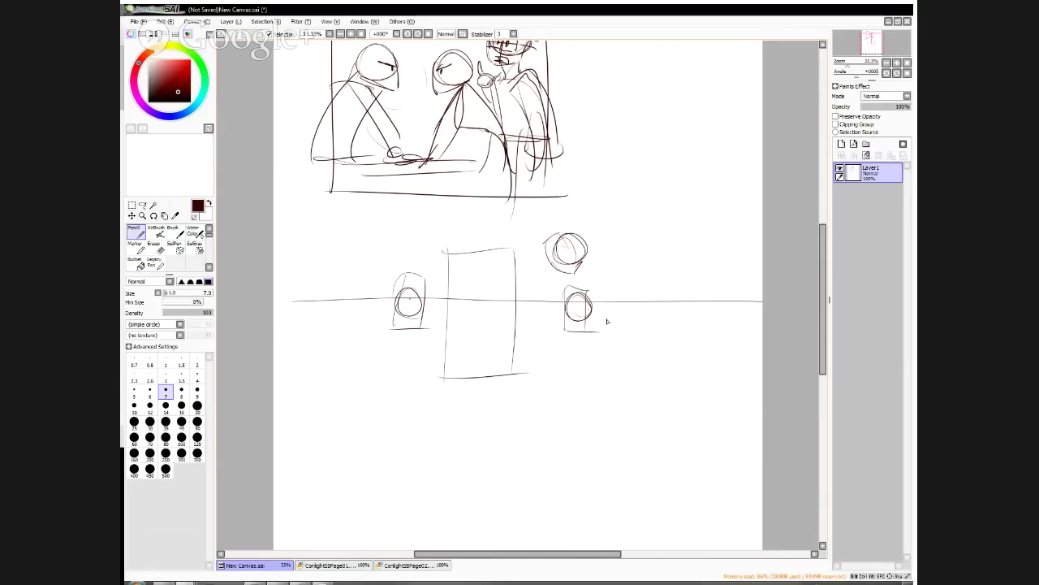
{"action": "mouse_move", "coordinate": [341, 351]}
{"action": "left_mouse_down"}
{"action": "mouse_move", "coordinate": [344, 380]}
{"action": "mouse_move", "coordinate": [374, 343]}
{"action": "mouse_move", "coordinate": [378, 367]}
{"action": "left_mouse_up"}
{"action": "mouse_move", "coordinate": [376, 347]}
{"action": "left_mouse_down"}
{"action": "mouse_move", "coordinate": [393, 357]}
{"action": "mouse_move", "coordinate": [378, 362]}
{"action": "left_mouse_up"}
{"action": "mouse_move", "coordinate": [532, 380]}
{"action": "left_mouse_down"}
{"action": "mouse_move", "coordinate": [549, 363]}
{"action": "mouse_move", "coordinate": [583, 394]}
{"action": "left_mouse_up"}
{"action": "left_click_drag", "start_coordinate": [583, 395], "coordinate": [560, 412]}
{"action": "mouse_move", "coordinate": [537, 363]}
{"action": "left_mouse_down"}
{"action": "mouse_move", "coordinate": [528, 372]}
{"action": "mouse_move", "coordinate": [539, 379]}
{"action": "left_mouse_up"}
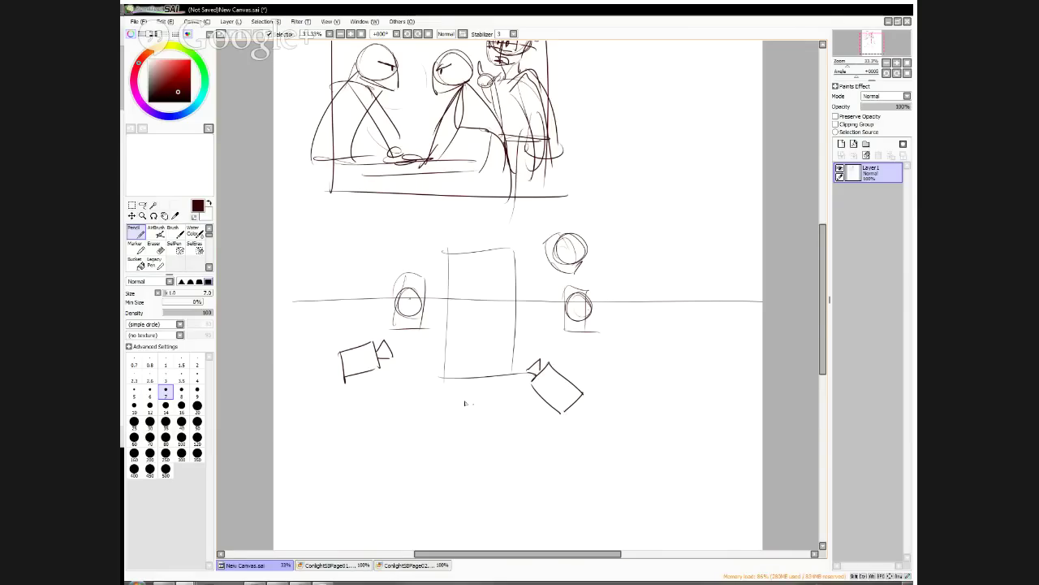
Sketch a third camera farther below the table and sweep a wide semicircle beneath the line to mark the camera area
{"action": "left_click_drag", "start_coordinate": [408, 505], "coordinate": [413, 468]}
{"action": "mouse_move", "coordinate": [414, 468]}
{"action": "left_mouse_down"}
{"action": "mouse_move", "coordinate": [449, 476]}
{"action": "mouse_move", "coordinate": [443, 516]}
{"action": "left_mouse_up"}
{"action": "mouse_move", "coordinate": [427, 456]}
{"action": "left_mouse_down"}
{"action": "mouse_move", "coordinate": [429, 473]}
{"action": "mouse_move", "coordinate": [451, 465]}
{"action": "mouse_move", "coordinate": [445, 476]}
{"action": "left_mouse_up"}
{"action": "left_click_drag", "start_coordinate": [716, 301], "coordinate": [651, 438]}
{"action": "mouse_move", "coordinate": [313, 319]}
{"action": "left_mouse_down"}
{"action": "mouse_move", "coordinate": [419, 463]}
{"action": "mouse_move", "coordinate": [731, 303]}
{"action": "mouse_move", "coordinate": [369, 460]}
{"action": "mouse_move", "coordinate": [601, 475]}
{"action": "mouse_move", "coordinate": [718, 310]}
{"action": "left_mouse_up"}
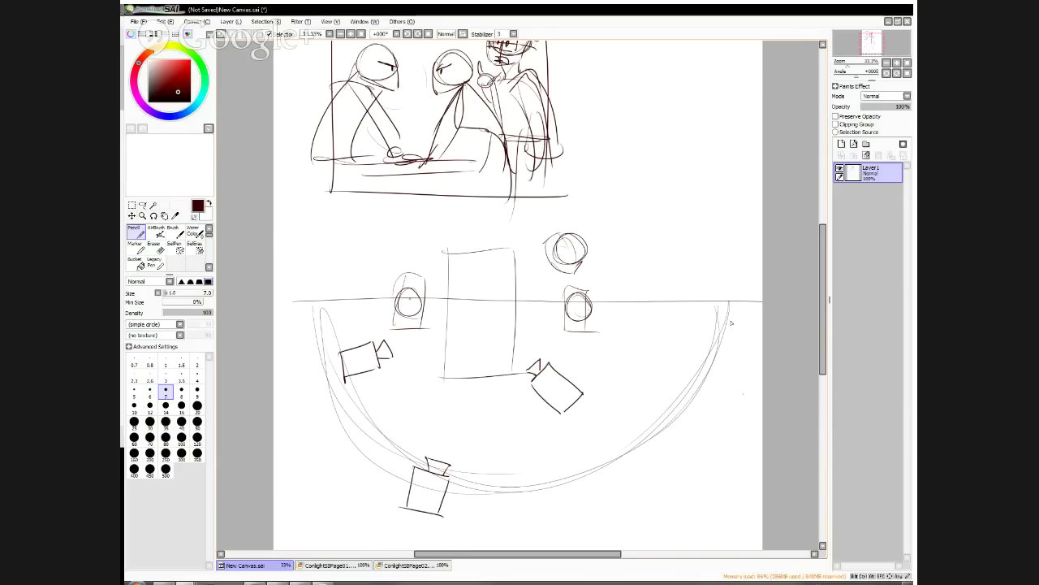
Sketch a small stage with actors and a curved audience row below the semicircle, and a small circle inside the camera area
{"action": "left_click_drag", "start_coordinate": [825, 246], "coordinate": [825, 290]}
{"action": "left_click_drag", "start_coordinate": [513, 379], "coordinate": [739, 384]}
{"action": "left_click_drag", "start_coordinate": [536, 329], "coordinate": [536, 385]}
{"action": "mouse_move", "coordinate": [533, 332]}
{"action": "left_mouse_down"}
{"action": "mouse_move", "coordinate": [707, 331]}
{"action": "mouse_move", "coordinate": [714, 387]}
{"action": "left_mouse_up"}
{"action": "left_click_drag", "start_coordinate": [553, 412], "coordinate": [606, 416]}
{"action": "mouse_move", "coordinate": [618, 417]}
{"action": "left_mouse_down"}
{"action": "mouse_move", "coordinate": [634, 428]}
{"action": "mouse_move", "coordinate": [692, 417]}
{"action": "left_mouse_up"}
{"action": "left_click_drag", "start_coordinate": [597, 329], "coordinate": [596, 331]}
{"action": "left_click_drag", "start_coordinate": [659, 328], "coordinate": [649, 350]}
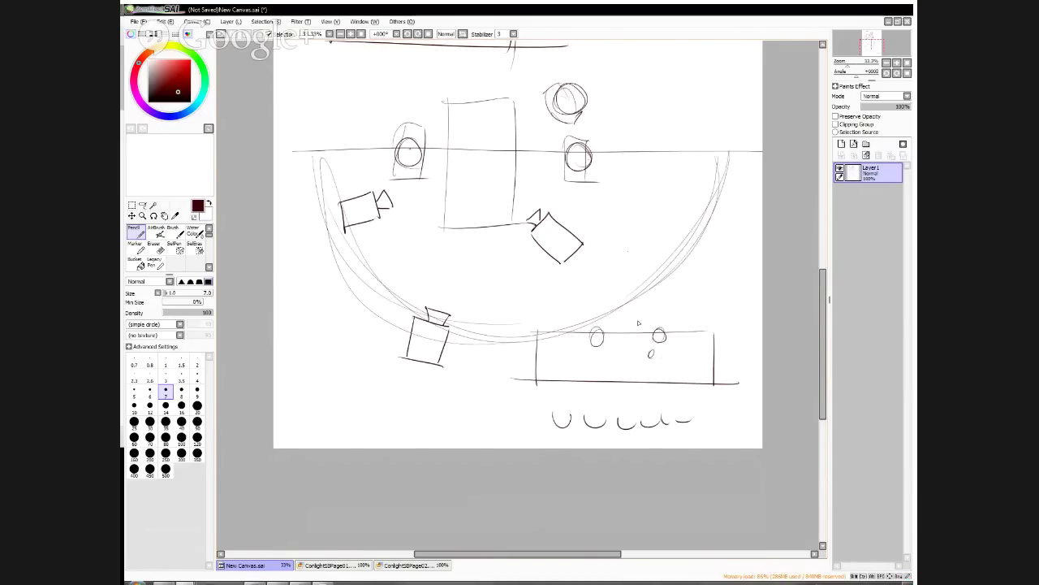
{"action": "left_click_drag", "start_coordinate": [626, 249], "coordinate": [626, 250]}
{"action": "left_click_drag", "start_coordinate": [540, 402], "coordinate": [728, 404]}
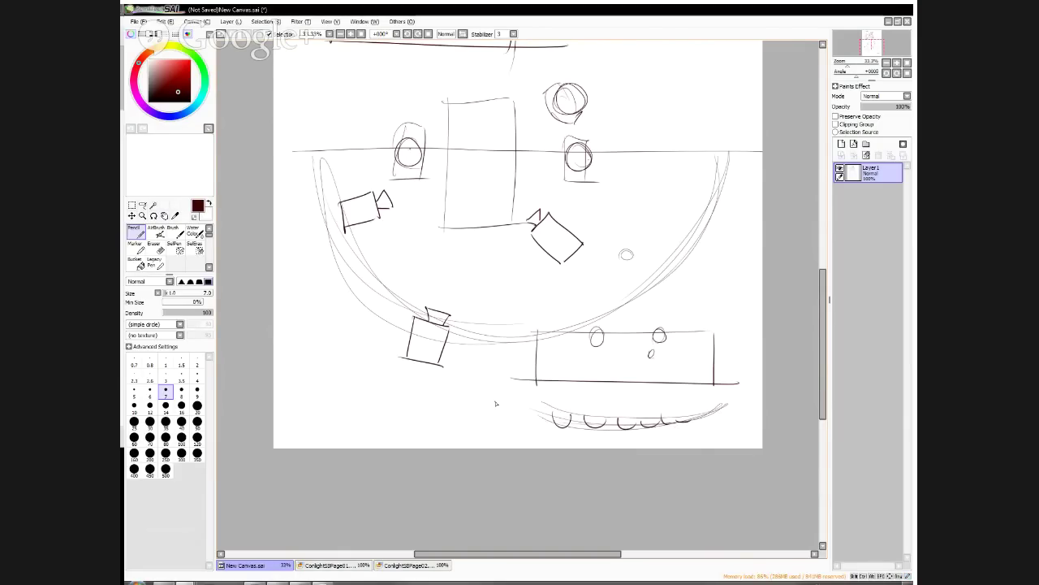
Sketch two cameras over the table just below the line, each pointing at one of the seated figures
{"action": "left_click_drag", "start_coordinate": [823, 325], "coordinate": [824, 289]}
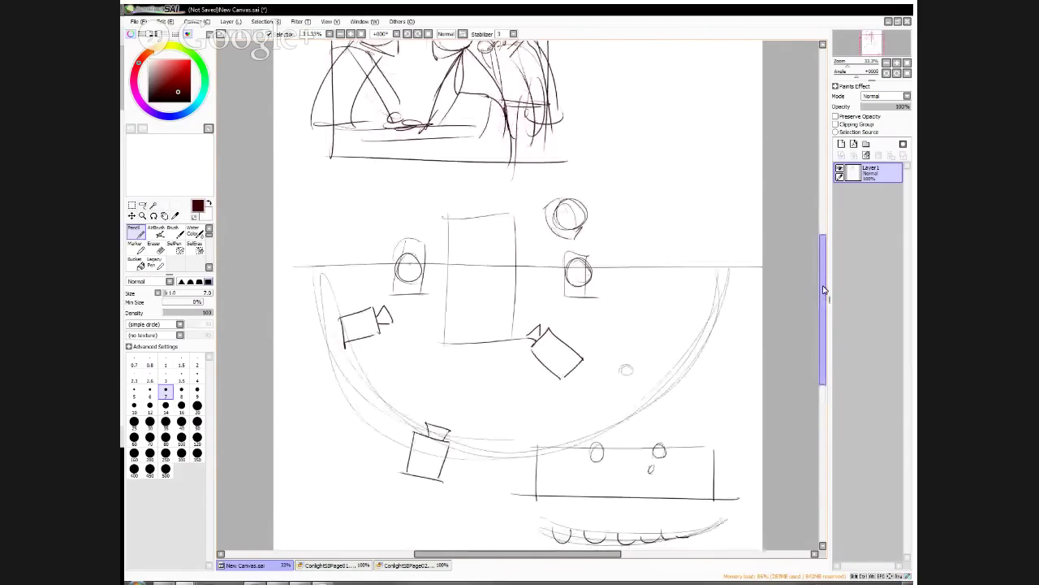
{"action": "mouse_move", "coordinate": [509, 292]}
{"action": "left_mouse_down"}
{"action": "mouse_move", "coordinate": [539, 279]}
{"action": "mouse_move", "coordinate": [549, 306]}
{"action": "left_mouse_up"}
{"action": "mouse_move", "coordinate": [541, 300]}
{"action": "left_mouse_down"}
{"action": "mouse_move", "coordinate": [553, 279]}
{"action": "mouse_move", "coordinate": [559, 301]}
{"action": "left_mouse_up"}
{"action": "left_click_drag", "start_coordinate": [437, 302], "coordinate": [448, 273]}
{"action": "mouse_move", "coordinate": [447, 274]}
{"action": "left_mouse_down"}
{"action": "mouse_move", "coordinate": [476, 304]}
{"action": "mouse_move", "coordinate": [437, 298]}
{"action": "left_mouse_up"}
{"action": "mouse_move", "coordinate": [438, 286]}
{"action": "left_mouse_down"}
{"action": "mouse_move", "coordinate": [447, 273]}
{"action": "mouse_move", "coordinate": [431, 294]}
{"action": "mouse_move", "coordinate": [480, 310]}
{"action": "left_mouse_up"}
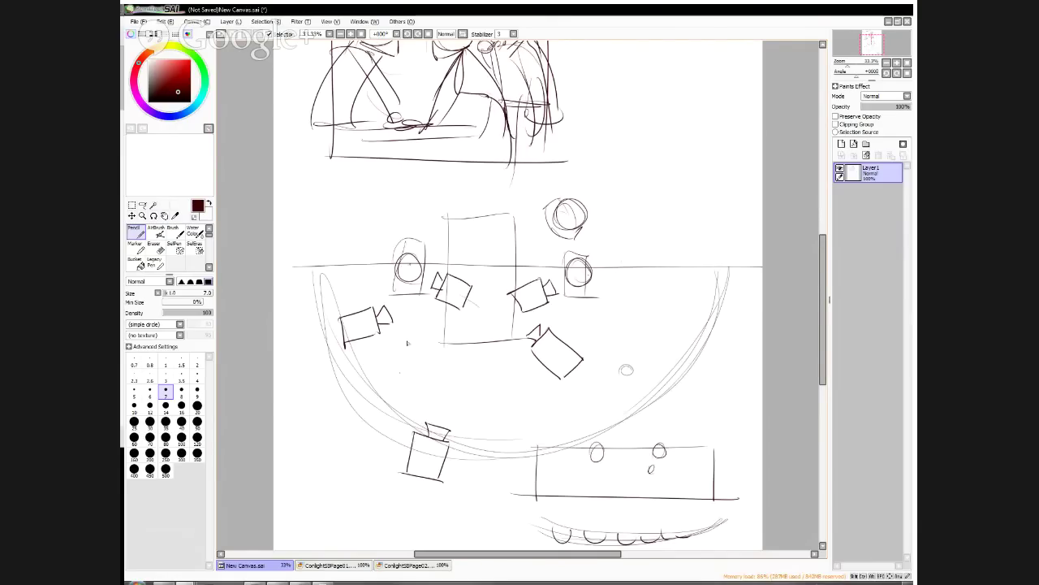
Add a camera at the table's lower corner and a larger camera near the arc, both pointing up towards the line
{"action": "mouse_move", "coordinate": [429, 370]}
{"action": "left_mouse_down"}
{"action": "mouse_move", "coordinate": [421, 333]}
{"action": "mouse_move", "coordinate": [445, 322]}
{"action": "left_mouse_up"}
{"action": "mouse_move", "coordinate": [444, 323]}
{"action": "left_mouse_down"}
{"action": "mouse_move", "coordinate": [453, 364]}
{"action": "mouse_move", "coordinate": [433, 324]}
{"action": "left_mouse_up"}
{"action": "mouse_move", "coordinate": [420, 323]}
{"action": "left_mouse_down"}
{"action": "mouse_move", "coordinate": [440, 314]}
{"action": "mouse_move", "coordinate": [445, 323]}
{"action": "left_mouse_up"}
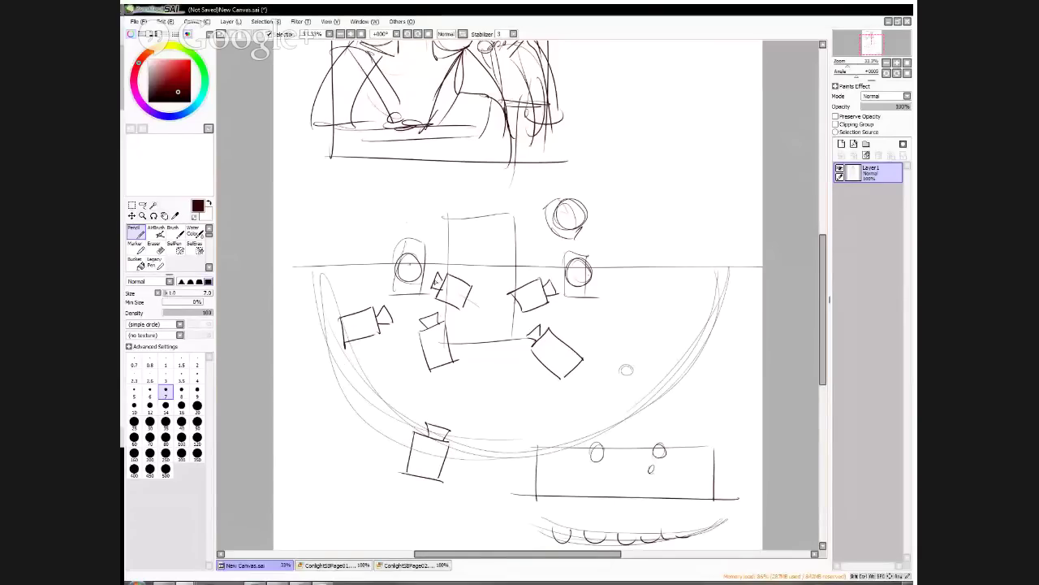
{"action": "mouse_move", "coordinate": [516, 403]}
{"action": "left_mouse_down"}
{"action": "mouse_move", "coordinate": [554, 394]}
{"action": "mouse_move", "coordinate": [570, 431]}
{"action": "mouse_move", "coordinate": [520, 438]}
{"action": "mouse_move", "coordinate": [580, 419]}
{"action": "left_mouse_up"}
{"action": "mouse_move", "coordinate": [512, 434]}
{"action": "left_mouse_down"}
{"action": "mouse_move", "coordinate": [529, 453]}
{"action": "mouse_move", "coordinate": [570, 463]}
{"action": "left_mouse_up"}
{"action": "left_click_drag", "start_coordinate": [577, 422], "coordinate": [571, 460]}
{"action": "mouse_move", "coordinate": [522, 401]}
{"action": "left_mouse_down"}
{"action": "mouse_move", "coordinate": [546, 389]}
{"action": "mouse_move", "coordinate": [549, 401]}
{"action": "mouse_move", "coordinate": [543, 387]}
{"action": "left_mouse_up"}
{"action": "mouse_move", "coordinate": [548, 389]}
{"action": "left_mouse_down"}
{"action": "mouse_move", "coordinate": [550, 400]}
{"action": "mouse_move", "coordinate": [525, 391]}
{"action": "left_mouse_up"}
{"action": "left_click_drag", "start_coordinate": [523, 396], "coordinate": [550, 385]}
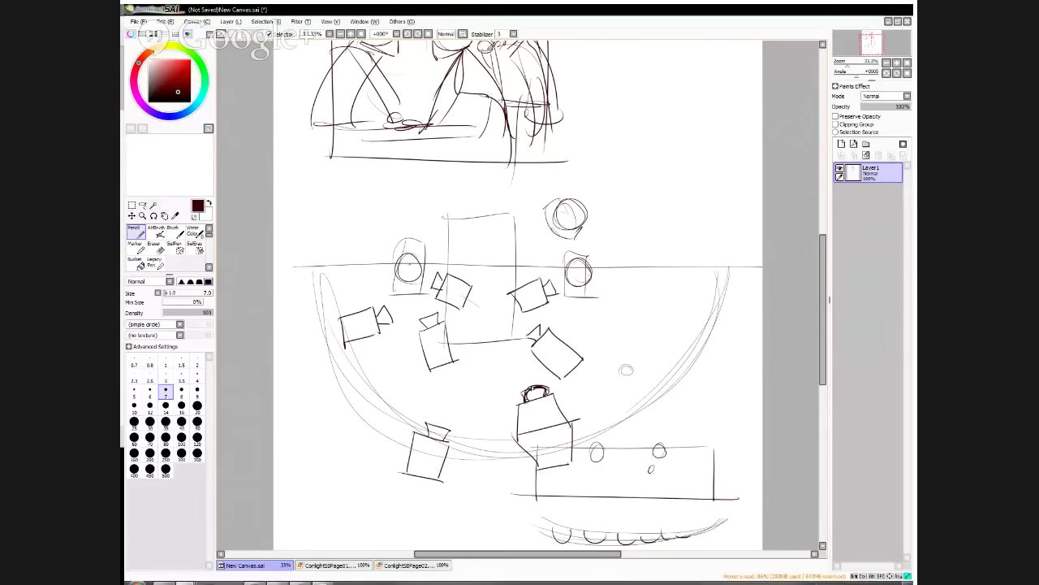
Sketch a camera just below the table with two diverging sight lines, one running past the figure opposite
{"action": "mouse_move", "coordinate": [477, 374]}
{"action": "left_mouse_down"}
{"action": "mouse_move", "coordinate": [492, 367]}
{"action": "mouse_move", "coordinate": [474, 378]}
{"action": "mouse_move", "coordinate": [493, 393]}
{"action": "mouse_move", "coordinate": [474, 407]}
{"action": "mouse_move", "coordinate": [491, 403]}
{"action": "left_mouse_up"}
{"action": "left_click_drag", "start_coordinate": [477, 244], "coordinate": [476, 358]}
{"action": "left_click_drag", "start_coordinate": [494, 376], "coordinate": [660, 238]}
Select the three-figure panel above the plan, erase its contents and deselect, keeping the canvas unrotated
{"action": "left_click_drag", "start_coordinate": [822, 300], "coordinate": [847, 248]}
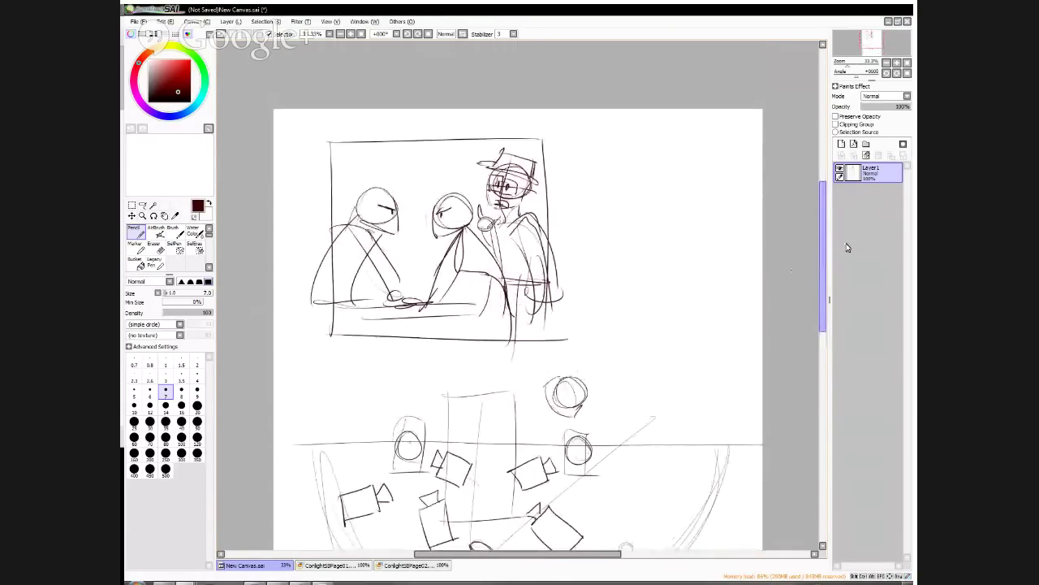
{"action": "key", "text": "m"}
{"action": "left_click_drag", "start_coordinate": [295, 119], "coordinate": [627, 361]}
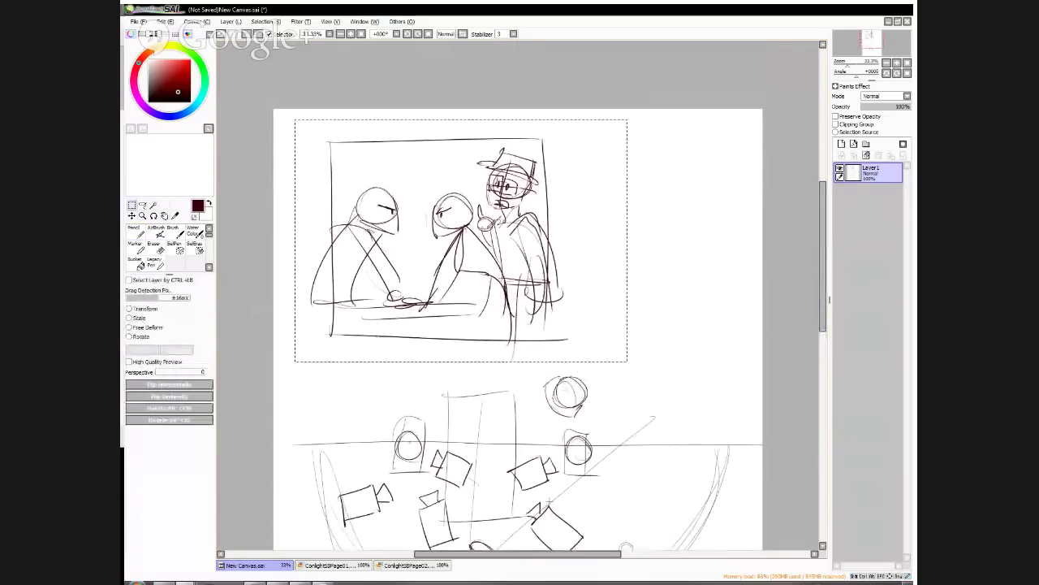
{"action": "key", "text": "Delete"}
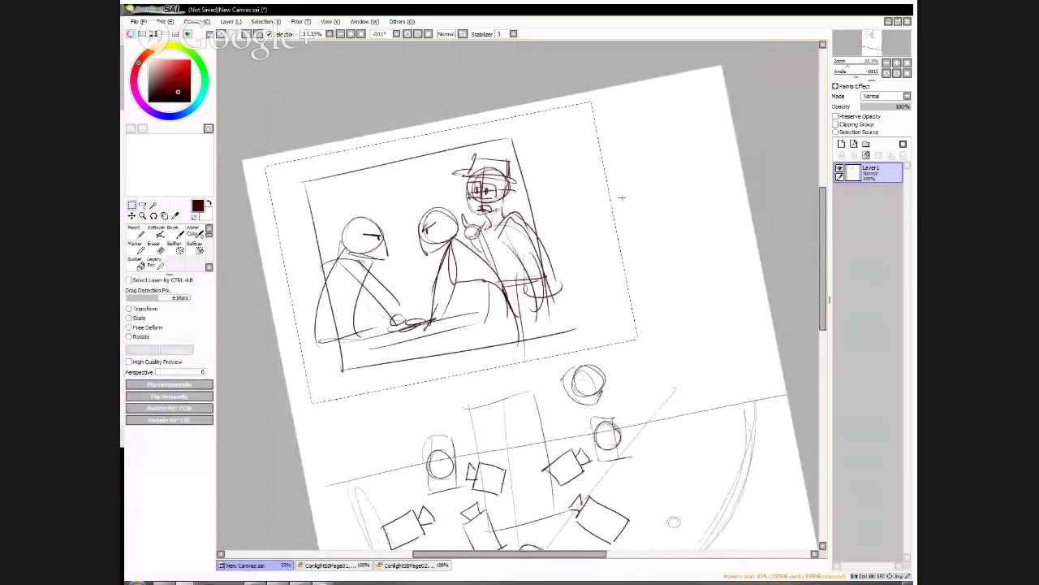
{"action": "left_click", "coordinate": [897, 73]}
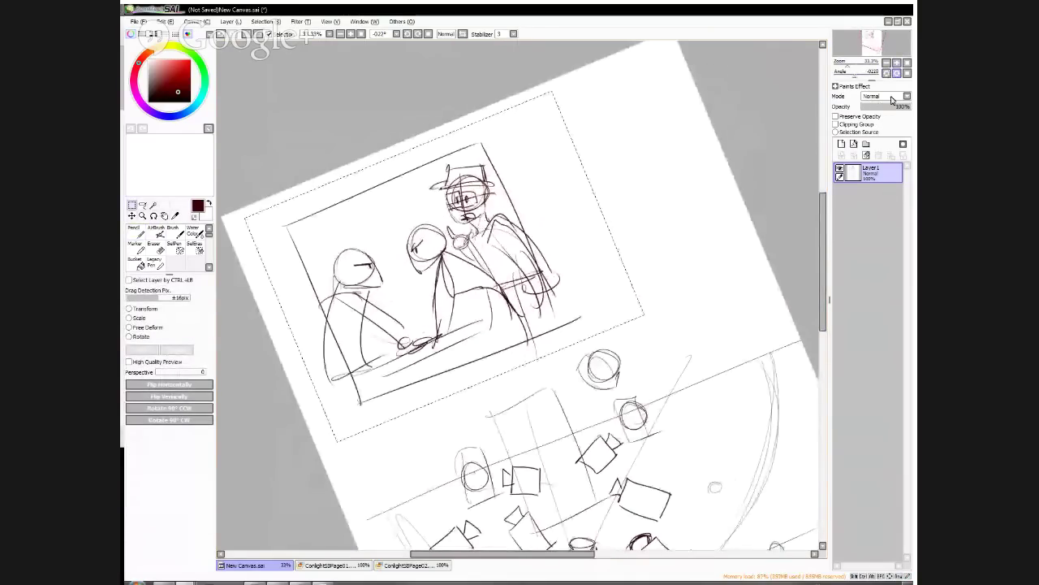
{"action": "left_click", "coordinate": [907, 72]}
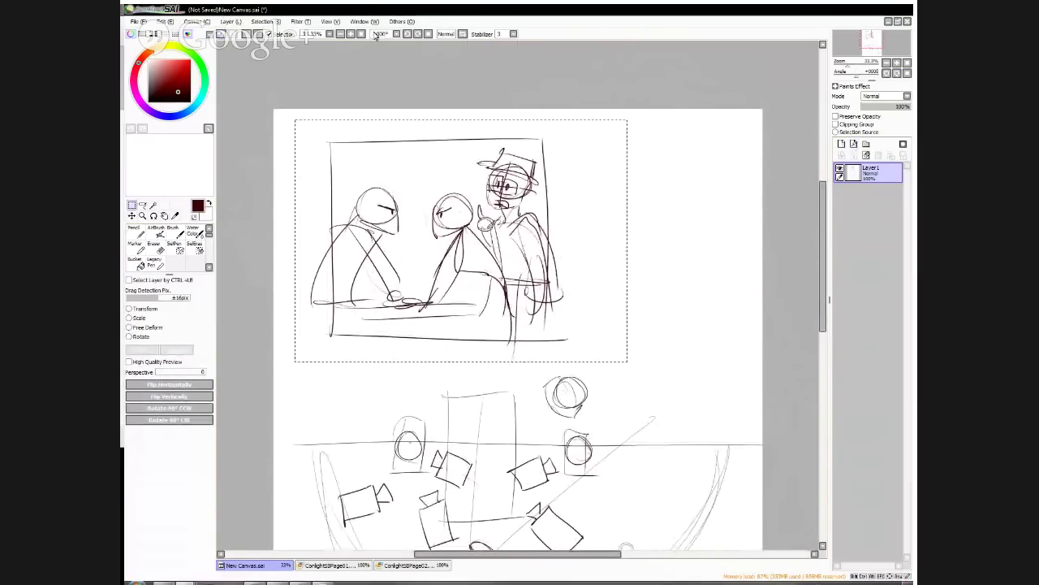
{"action": "key", "text": "Delete"}
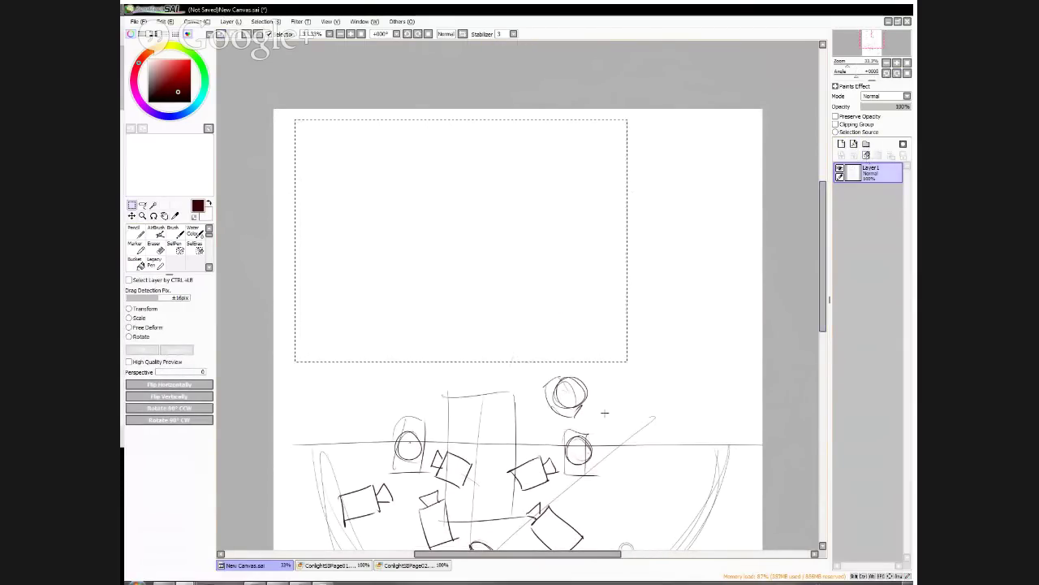
{"action": "key", "text": "ctrl+d"}
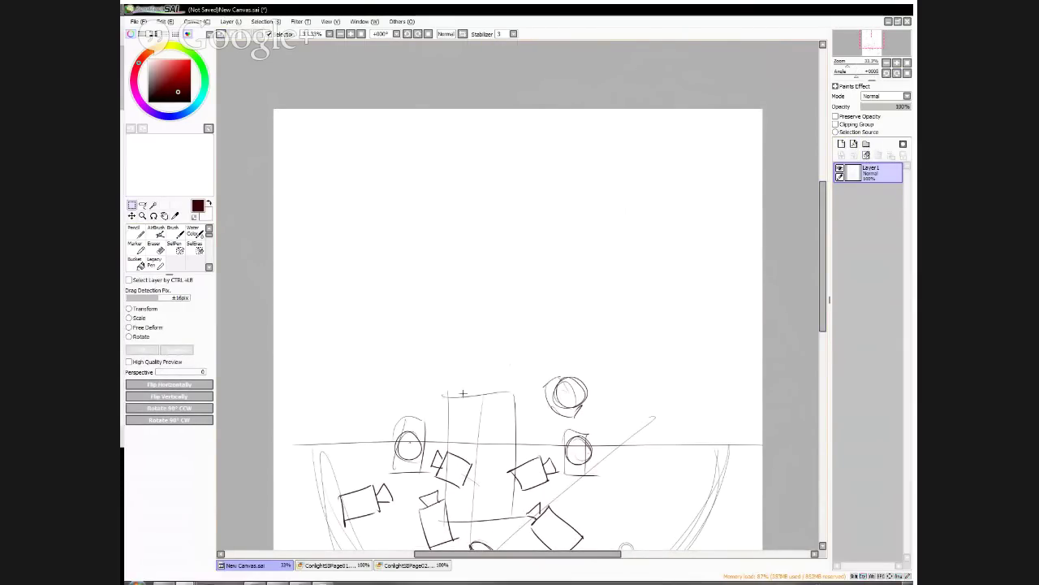
Sketch a small panel in the cleared area with a front-facing figure and a foreground figure overlapping the frame's edge
{"action": "left_click", "coordinate": [138, 233]}
{"action": "mouse_move", "coordinate": [307, 125]}
{"action": "left_mouse_down"}
{"action": "mouse_move", "coordinate": [308, 186]}
{"action": "mouse_move", "coordinate": [382, 122]}
{"action": "mouse_move", "coordinate": [407, 192]}
{"action": "mouse_move", "coordinate": [312, 195]}
{"action": "left_mouse_up"}
{"action": "mouse_move", "coordinate": [340, 132]}
{"action": "left_mouse_down"}
{"action": "mouse_move", "coordinate": [360, 159]}
{"action": "mouse_move", "coordinate": [324, 157]}
{"action": "mouse_move", "coordinate": [321, 196]}
{"action": "mouse_move", "coordinate": [359, 168]}
{"action": "left_mouse_up"}
{"action": "left_click_drag", "start_coordinate": [360, 169], "coordinate": [363, 203]}
{"action": "left_click_drag", "start_coordinate": [340, 142], "coordinate": [356, 162]}
{"action": "mouse_move", "coordinate": [410, 114]}
{"action": "left_mouse_down"}
{"action": "mouse_move", "coordinate": [394, 154]}
{"action": "mouse_move", "coordinate": [424, 163]}
{"action": "left_mouse_up"}
{"action": "mouse_move", "coordinate": [383, 213]}
{"action": "left_mouse_down"}
{"action": "mouse_move", "coordinate": [383, 172]}
{"action": "mouse_move", "coordinate": [430, 192]}
{"action": "left_mouse_up"}
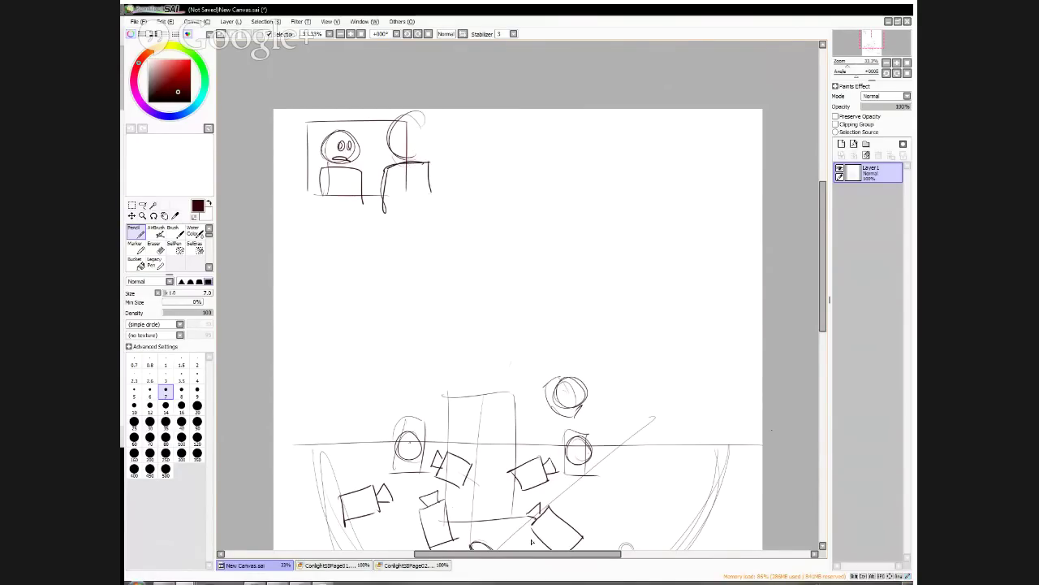
Add a camera behind the seated figure opposite in the plan, with two sight lines spreading across the table
{"action": "scroll", "coordinate": [808, 291], "scroll_direction": "down", "scroll_amount": 3}
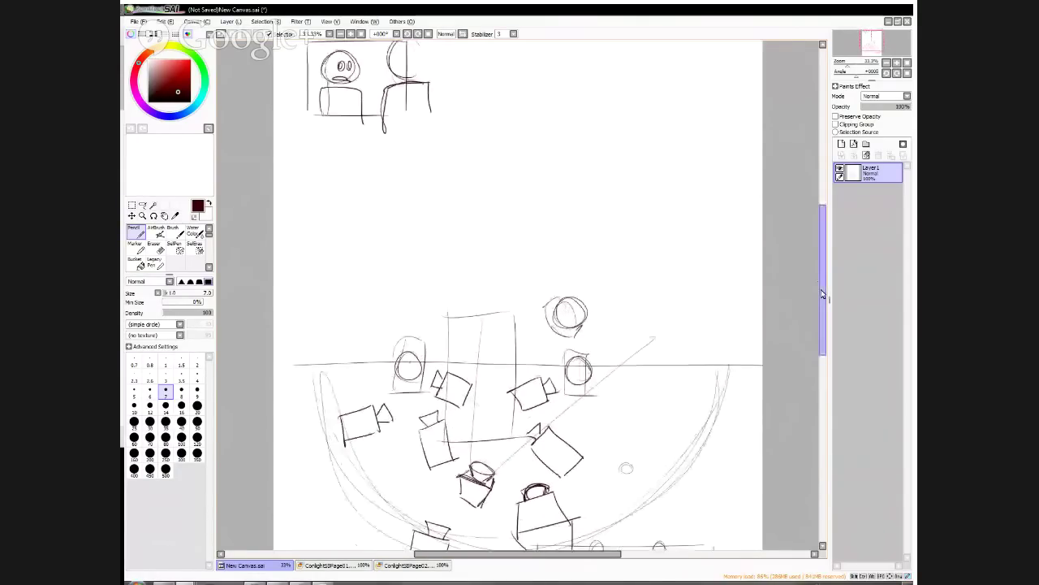
{"action": "left_click_drag", "start_coordinate": [611, 387], "coordinate": [612, 414]}
{"action": "mouse_move", "coordinate": [612, 388]}
{"action": "left_mouse_down"}
{"action": "mouse_move", "coordinate": [649, 411]}
{"action": "mouse_move", "coordinate": [623, 415]}
{"action": "mouse_move", "coordinate": [600, 387]}
{"action": "mouse_move", "coordinate": [596, 411]}
{"action": "mouse_move", "coordinate": [602, 388]}
{"action": "mouse_move", "coordinate": [614, 397]}
{"action": "mouse_move", "coordinate": [356, 302]}
{"action": "left_mouse_up"}
{"action": "left_click_drag", "start_coordinate": [611, 411], "coordinate": [304, 417]}
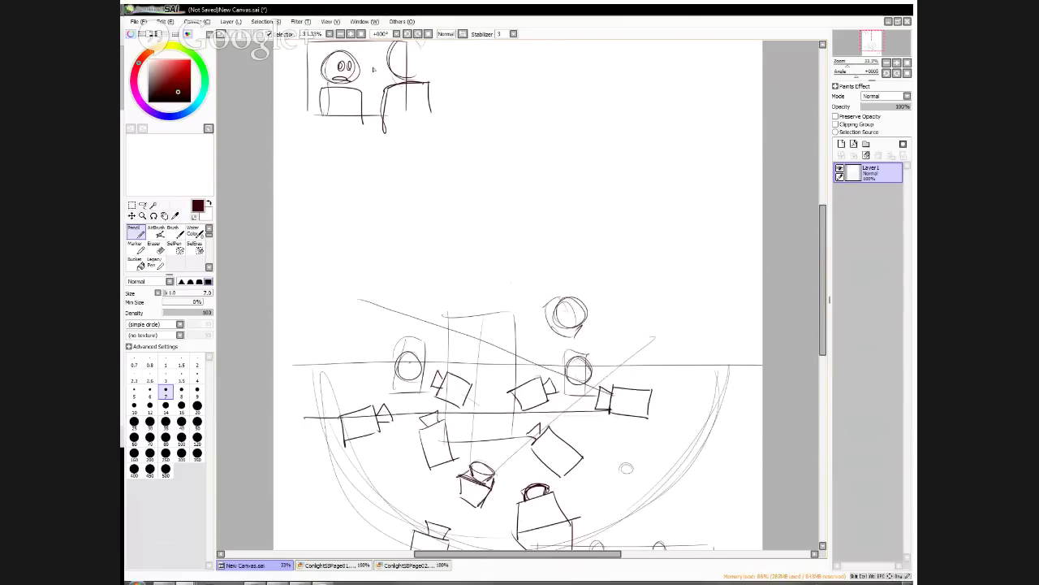
Draw a second small panel on the same row with two full figures facing each other across a low table line
{"action": "left_click_drag", "start_coordinate": [487, 51], "coordinate": [488, 125]}
{"action": "mouse_move", "coordinate": [486, 49]}
{"action": "left_mouse_down"}
{"action": "mouse_move", "coordinate": [487, 73]}
{"action": "mouse_move", "coordinate": [599, 48]}
{"action": "left_mouse_up"}
{"action": "left_click_drag", "start_coordinate": [597, 48], "coordinate": [601, 126]}
{"action": "left_click_drag", "start_coordinate": [487, 124], "coordinate": [609, 125]}
{"action": "mouse_move", "coordinate": [524, 81]}
{"action": "left_mouse_down"}
{"action": "mouse_move", "coordinate": [517, 86]}
{"action": "mouse_move", "coordinate": [525, 71]}
{"action": "mouse_move", "coordinate": [529, 86]}
{"action": "left_mouse_up"}
{"action": "mouse_move", "coordinate": [529, 88]}
{"action": "left_mouse_down"}
{"action": "mouse_move", "coordinate": [528, 124]}
{"action": "mouse_move", "coordinate": [492, 120]}
{"action": "left_mouse_up"}
{"action": "mouse_move", "coordinate": [570, 75]}
{"action": "left_mouse_down"}
{"action": "mouse_move", "coordinate": [564, 84]}
{"action": "mouse_move", "coordinate": [577, 84]}
{"action": "mouse_move", "coordinate": [557, 124]}
{"action": "mouse_move", "coordinate": [569, 91]}
{"action": "mouse_move", "coordinate": [557, 107]}
{"action": "mouse_move", "coordinate": [571, 91]}
{"action": "mouse_move", "coordinate": [580, 108]}
{"action": "left_mouse_up"}
{"action": "left_click_drag", "start_coordinate": [575, 93], "coordinate": [580, 128]}
{"action": "mouse_move", "coordinate": [567, 109]}
{"action": "left_mouse_down"}
{"action": "mouse_move", "coordinate": [551, 132]}
{"action": "mouse_move", "coordinate": [525, 116]}
{"action": "mouse_move", "coordinate": [576, 128]}
{"action": "left_mouse_up"}
{"action": "left_click_drag", "start_coordinate": [573, 117], "coordinate": [578, 126]}
Choose a lighter greyish red and sketch a faint third figure between the two in the second small panel
{"action": "left_click", "coordinate": [163, 74]}
{"action": "left_click_drag", "start_coordinate": [553, 70], "coordinate": [542, 104]}
{"action": "mouse_move", "coordinate": [541, 86]}
{"action": "left_mouse_down"}
{"action": "mouse_move", "coordinate": [561, 88]}
{"action": "mouse_move", "coordinate": [558, 114]}
{"action": "left_mouse_up"}
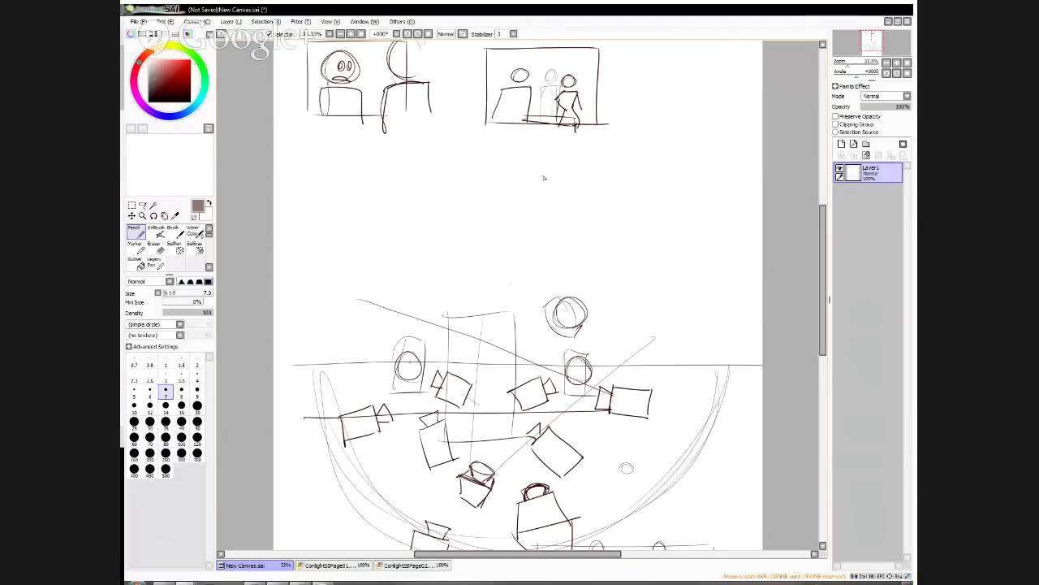
Sketch a camera just outside the semicircle's lower side, with two sight lines fanning across the plan
{"action": "mouse_move", "coordinate": [284, 490]}
{"action": "left_mouse_down"}
{"action": "mouse_move", "coordinate": [323, 473]}
{"action": "mouse_move", "coordinate": [346, 499]}
{"action": "mouse_move", "coordinate": [317, 515]}
{"action": "mouse_move", "coordinate": [283, 494]}
{"action": "mouse_move", "coordinate": [302, 524]}
{"action": "left_mouse_up"}
{"action": "mouse_move", "coordinate": [302, 524]}
{"action": "left_mouse_down"}
{"action": "mouse_move", "coordinate": [341, 502]}
{"action": "mouse_move", "coordinate": [323, 476]}
{"action": "mouse_move", "coordinate": [352, 483]}
{"action": "mouse_move", "coordinate": [449, 286]}
{"action": "left_mouse_up"}
{"action": "left_click_drag", "start_coordinate": [346, 486], "coordinate": [704, 367]}
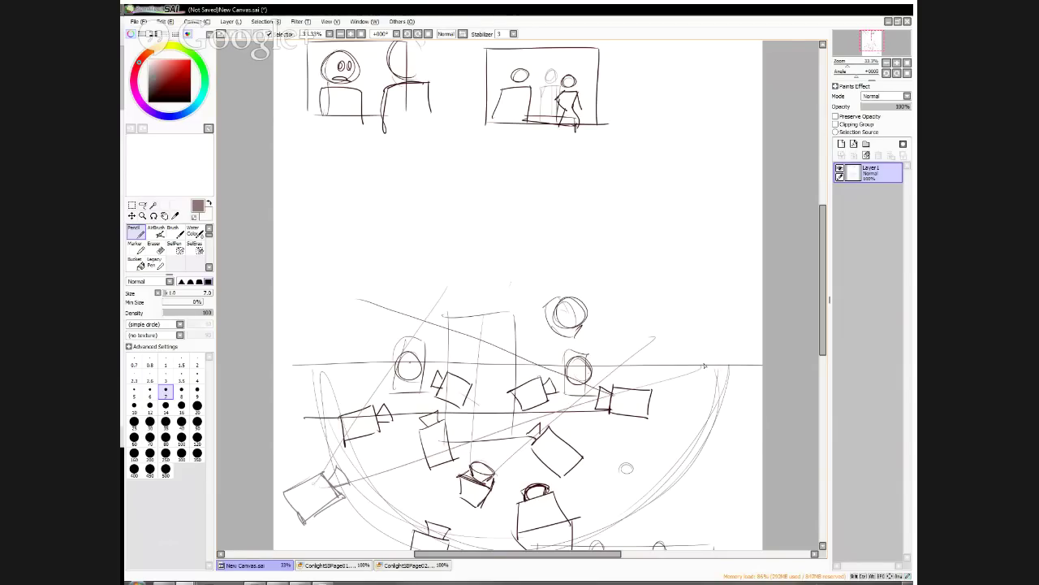
Choose a dark red and draw an empty rectangular panel below the two small panels
{"action": "left_click", "coordinate": [159, 92]}
{"action": "left_click_drag", "start_coordinate": [341, 184], "coordinate": [341, 195]}
{"action": "mouse_move", "coordinate": [341, 154]}
{"action": "left_mouse_down"}
{"action": "mouse_move", "coordinate": [342, 221]}
{"action": "mouse_move", "coordinate": [460, 152]}
{"action": "mouse_move", "coordinate": [461, 228]}
{"action": "left_mouse_up"}
{"action": "left_click_drag", "start_coordinate": [336, 233], "coordinate": [463, 235]}
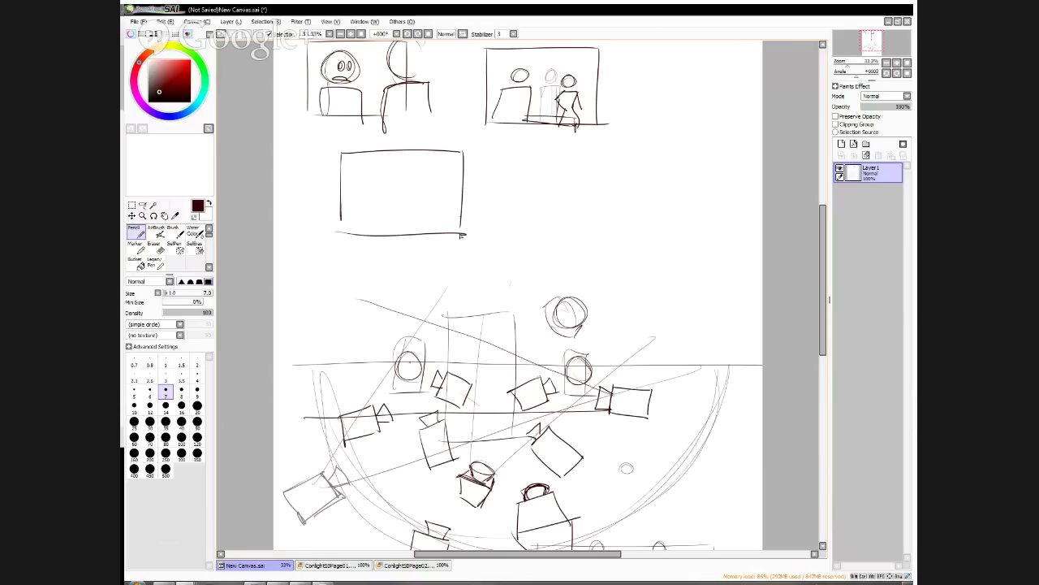
Sketch a large close-up head with face and shoulder in the new panel, with a smaller blocky figure beside it
{"action": "mouse_move", "coordinate": [428, 195]}
{"action": "left_mouse_down"}
{"action": "mouse_move", "coordinate": [448, 173]}
{"action": "mouse_move", "coordinate": [414, 198]}
{"action": "mouse_move", "coordinate": [407, 156]}
{"action": "mouse_move", "coordinate": [432, 176]}
{"action": "mouse_move", "coordinate": [408, 211]}
{"action": "mouse_move", "coordinate": [418, 161]}
{"action": "mouse_move", "coordinate": [442, 202]}
{"action": "left_mouse_up"}
{"action": "mouse_move", "coordinate": [395, 177]}
{"action": "left_mouse_down"}
{"action": "mouse_move", "coordinate": [452, 173]}
{"action": "mouse_move", "coordinate": [413, 213]}
{"action": "mouse_move", "coordinate": [471, 216]}
{"action": "left_mouse_up"}
{"action": "left_click_drag", "start_coordinate": [469, 218], "coordinate": [403, 243]}
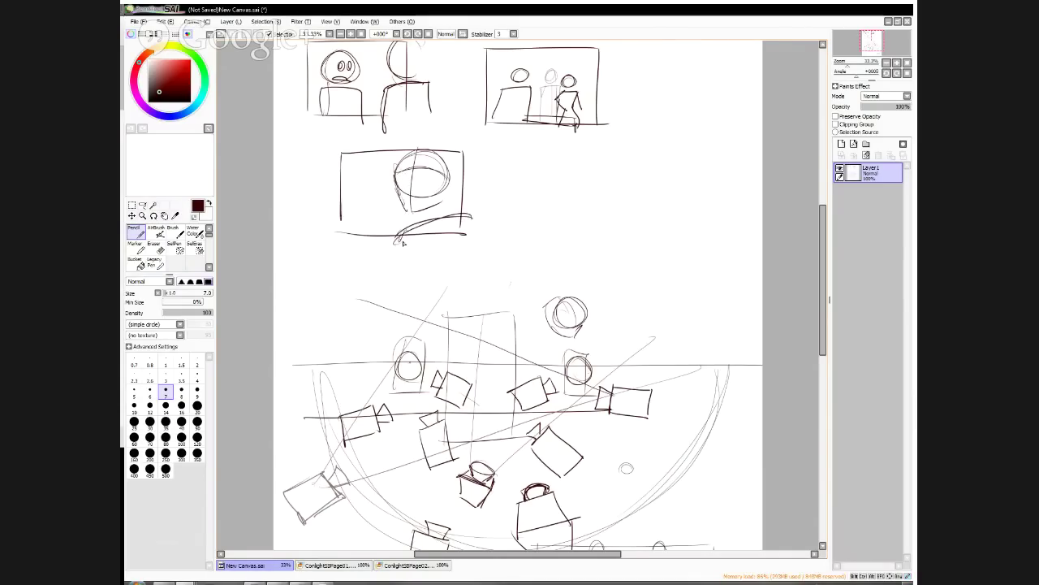
{"action": "mouse_move", "coordinate": [405, 185]}
{"action": "left_mouse_down"}
{"action": "mouse_move", "coordinate": [426, 189]}
{"action": "mouse_move", "coordinate": [412, 203]}
{"action": "left_mouse_up"}
{"action": "mouse_move", "coordinate": [422, 161]}
{"action": "left_mouse_down"}
{"action": "mouse_move", "coordinate": [414, 179]}
{"action": "mouse_move", "coordinate": [456, 200]}
{"action": "left_mouse_up"}
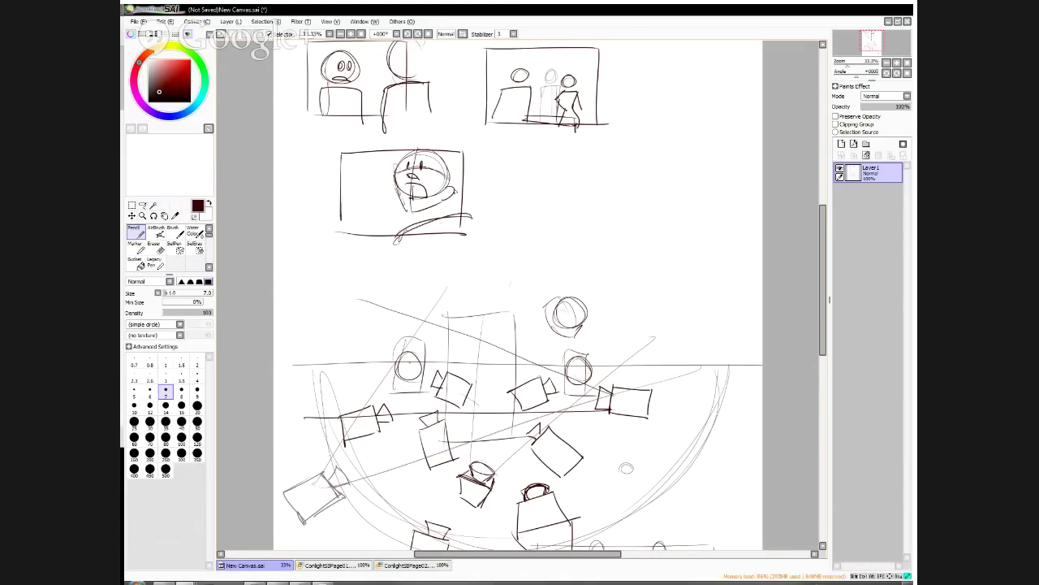
{"action": "mouse_move", "coordinate": [341, 190]}
{"action": "left_mouse_down"}
{"action": "mouse_move", "coordinate": [378, 180]}
{"action": "mouse_move", "coordinate": [363, 161]}
{"action": "mouse_move", "coordinate": [374, 165]}
{"action": "mouse_move", "coordinate": [359, 191]}
{"action": "mouse_move", "coordinate": [363, 167]}
{"action": "mouse_move", "coordinate": [359, 175]}
{"action": "mouse_move", "coordinate": [385, 181]}
{"action": "mouse_move", "coordinate": [362, 233]}
{"action": "left_mouse_up"}
{"action": "mouse_move", "coordinate": [344, 199]}
{"action": "left_mouse_down"}
{"action": "mouse_move", "coordinate": [385, 199]}
{"action": "mouse_move", "coordinate": [393, 241]}
{"action": "left_mouse_up"}
{"action": "left_click_drag", "start_coordinate": [346, 197], "coordinate": [350, 235]}
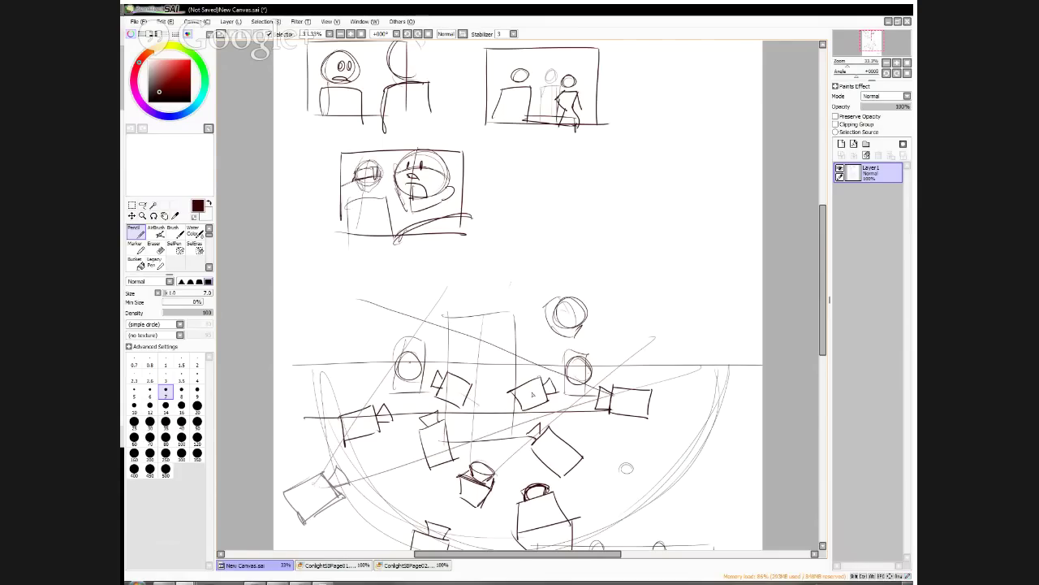
Scribble over the camera beside the plan's right-hand seated figure to mark it as the current viewpoint
{"action": "mouse_move", "coordinate": [530, 380]}
{"action": "left_mouse_down"}
{"action": "mouse_move", "coordinate": [547, 408]}
{"action": "mouse_move", "coordinate": [549, 398]}
{"action": "mouse_move", "coordinate": [544, 410]}
{"action": "left_mouse_up"}
{"action": "mouse_move", "coordinate": [521, 382]}
{"action": "left_mouse_down"}
{"action": "mouse_move", "coordinate": [546, 404]}
{"action": "mouse_move", "coordinate": [539, 379]}
{"action": "left_mouse_up"}
{"action": "mouse_move", "coordinate": [536, 383]}
{"action": "left_mouse_down"}
{"action": "mouse_move", "coordinate": [543, 377]}
{"action": "mouse_move", "coordinate": [549, 396]}
{"action": "left_mouse_up"}
{"action": "mouse_move", "coordinate": [534, 382]}
{"action": "left_mouse_down"}
{"action": "mouse_move", "coordinate": [553, 398]}
{"action": "mouse_move", "coordinate": [554, 388]}
{"action": "left_mouse_up"}
{"action": "left_click_drag", "start_coordinate": [544, 387], "coordinate": [557, 393]}
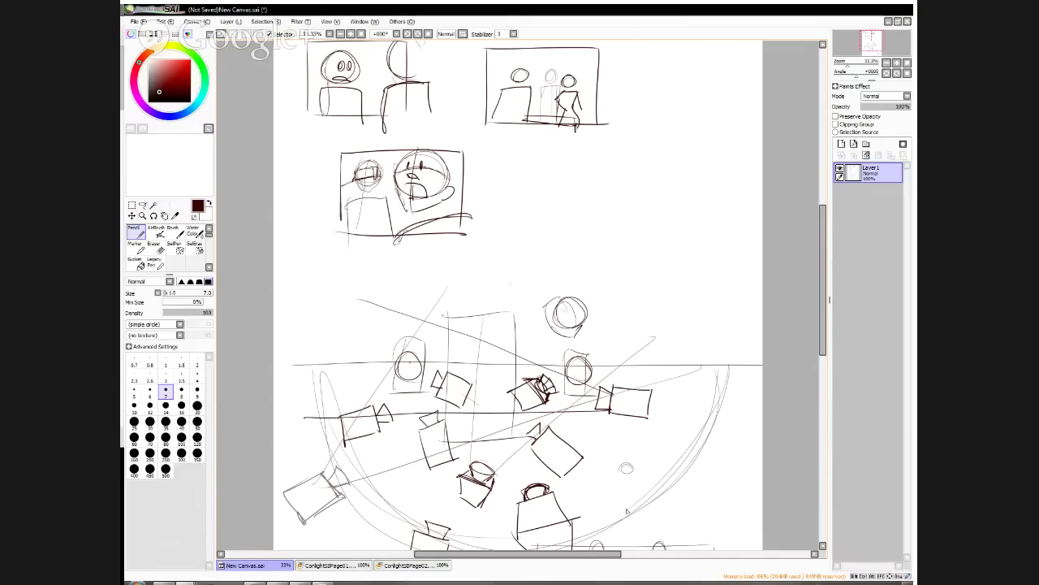
Sketch a camera on the plan's far side, above the 180-degree line, with a heavily hatched shape beside it
{"action": "left_click_drag", "start_coordinate": [401, 274], "coordinate": [447, 255]}
{"action": "mouse_move", "coordinate": [447, 255]}
{"action": "left_mouse_down"}
{"action": "mouse_move", "coordinate": [455, 284]}
{"action": "mouse_move", "coordinate": [431, 299]}
{"action": "left_mouse_up"}
{"action": "mouse_move", "coordinate": [413, 275]}
{"action": "left_mouse_down"}
{"action": "mouse_move", "coordinate": [446, 258]}
{"action": "mouse_move", "coordinate": [444, 291]}
{"action": "mouse_move", "coordinate": [390, 262]}
{"action": "mouse_move", "coordinate": [408, 268]}
{"action": "mouse_move", "coordinate": [422, 308]}
{"action": "left_mouse_up"}
{"action": "mouse_move", "coordinate": [371, 259]}
{"action": "left_mouse_down"}
{"action": "mouse_move", "coordinate": [359, 297]}
{"action": "mouse_move", "coordinate": [404, 276]}
{"action": "mouse_move", "coordinate": [419, 285]}
{"action": "mouse_move", "coordinate": [414, 313]}
{"action": "left_mouse_up"}
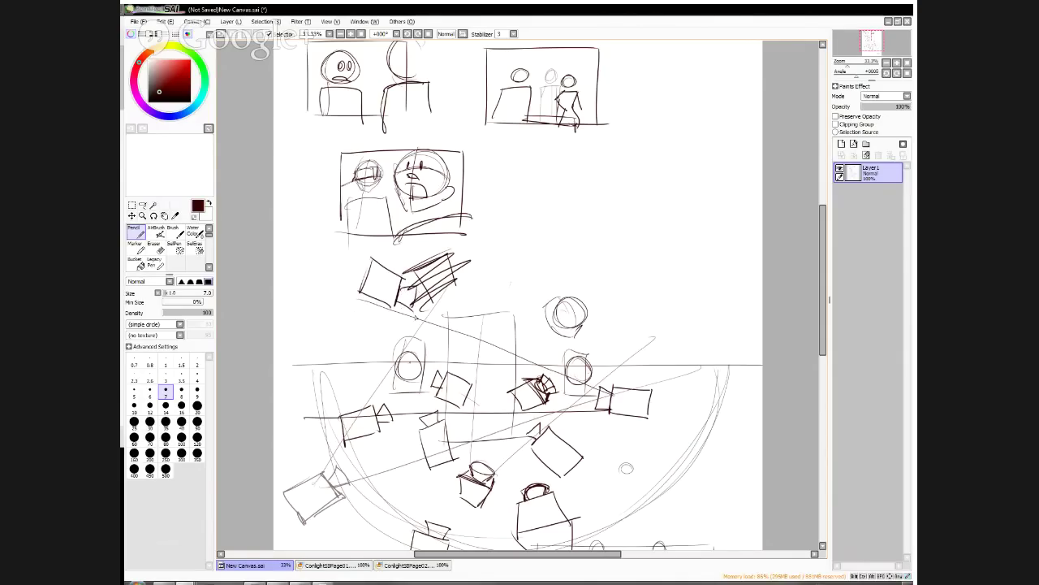
Draw a wider panel beside the close-up panel with two small standing figures and one larger foreground figure
{"action": "mouse_move", "coordinate": [537, 154]}
{"action": "left_mouse_down"}
{"action": "mouse_move", "coordinate": [536, 256]}
{"action": "mouse_move", "coordinate": [706, 150]}
{"action": "mouse_move", "coordinate": [701, 253]}
{"action": "left_mouse_up"}
{"action": "left_click_drag", "start_coordinate": [536, 258], "coordinate": [704, 260]}
{"action": "mouse_move", "coordinate": [592, 195]}
{"action": "left_mouse_down"}
{"action": "mouse_move", "coordinate": [580, 188]}
{"action": "mouse_move", "coordinate": [592, 172]}
{"action": "mouse_move", "coordinate": [569, 254]}
{"action": "mouse_move", "coordinate": [597, 255]}
{"action": "left_mouse_up"}
{"action": "mouse_move", "coordinate": [625, 182]}
{"action": "left_mouse_down"}
{"action": "mouse_move", "coordinate": [612, 232]}
{"action": "mouse_move", "coordinate": [638, 223]}
{"action": "mouse_move", "coordinate": [620, 242]}
{"action": "mouse_move", "coordinate": [617, 270]}
{"action": "left_mouse_up"}
{"action": "left_click_drag", "start_coordinate": [609, 242], "coordinate": [602, 273]}
{"action": "mouse_move", "coordinate": [675, 185]}
{"action": "left_mouse_down"}
{"action": "mouse_move", "coordinate": [703, 188]}
{"action": "mouse_move", "coordinate": [680, 213]}
{"action": "mouse_move", "coordinate": [705, 215]}
{"action": "mouse_move", "coordinate": [714, 199]}
{"action": "left_mouse_up"}
{"action": "left_click_drag", "start_coordinate": [666, 229], "coordinate": [670, 269]}
{"action": "mouse_move", "coordinate": [674, 225]}
{"action": "left_mouse_down"}
{"action": "mouse_move", "coordinate": [727, 212]}
{"action": "mouse_move", "coordinate": [715, 215]}
{"action": "left_mouse_up"}
{"action": "left_click_drag", "start_coordinate": [679, 229], "coordinate": [689, 273]}
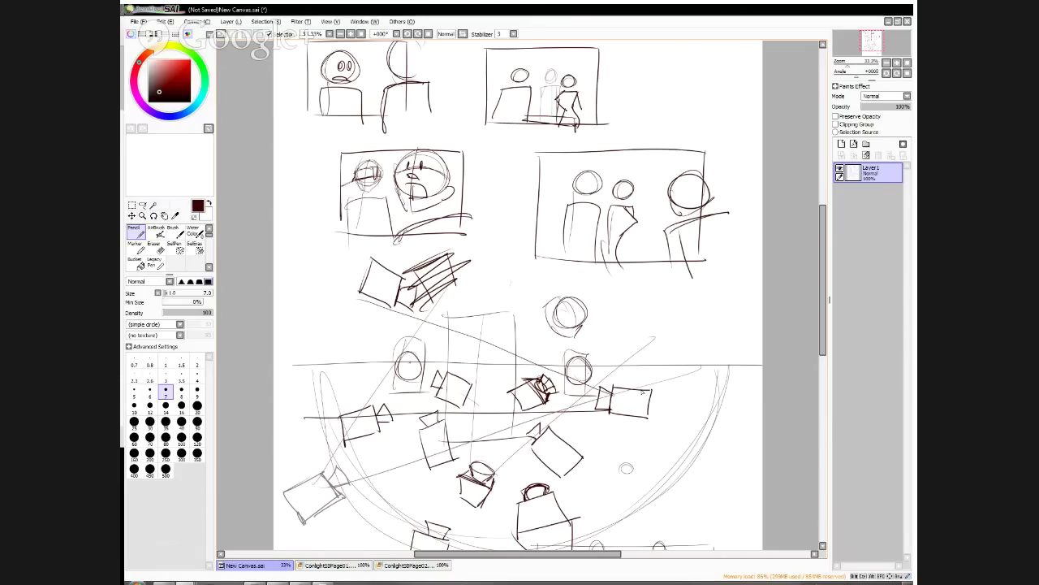
{"action": "left_click_drag", "start_coordinate": [688, 208], "coordinate": [694, 215]}
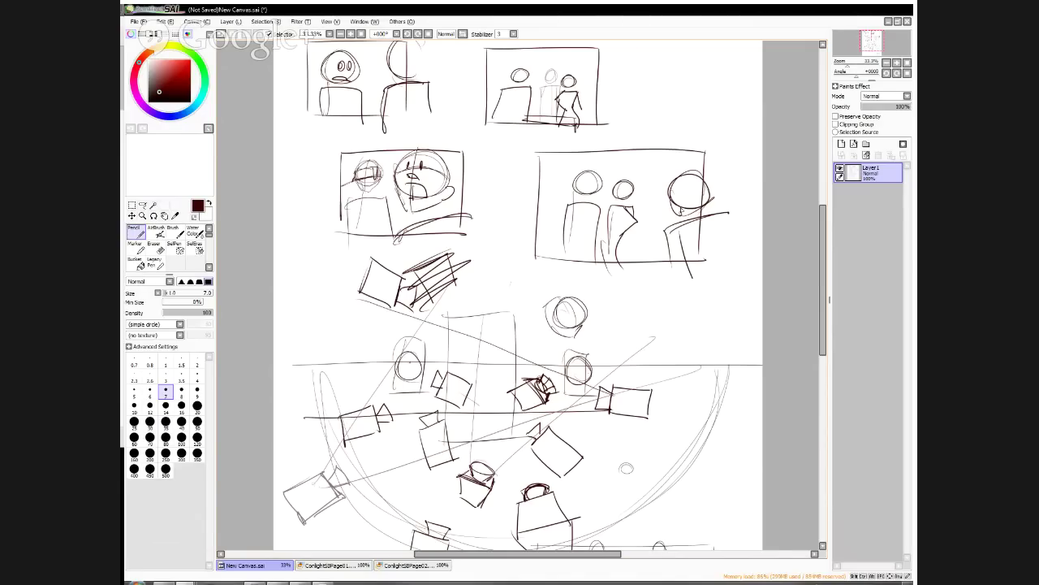
Circle the two small figures under a sweeping arc and retrace the 180-degree line across the plan
{"action": "left_click_drag", "start_coordinate": [641, 160], "coordinate": [621, 154]}
{"action": "mouse_move", "coordinate": [741, 175]}
{"action": "left_mouse_down"}
{"action": "mouse_move", "coordinate": [582, 148]}
{"action": "mouse_move", "coordinate": [603, 173]}
{"action": "left_mouse_up"}
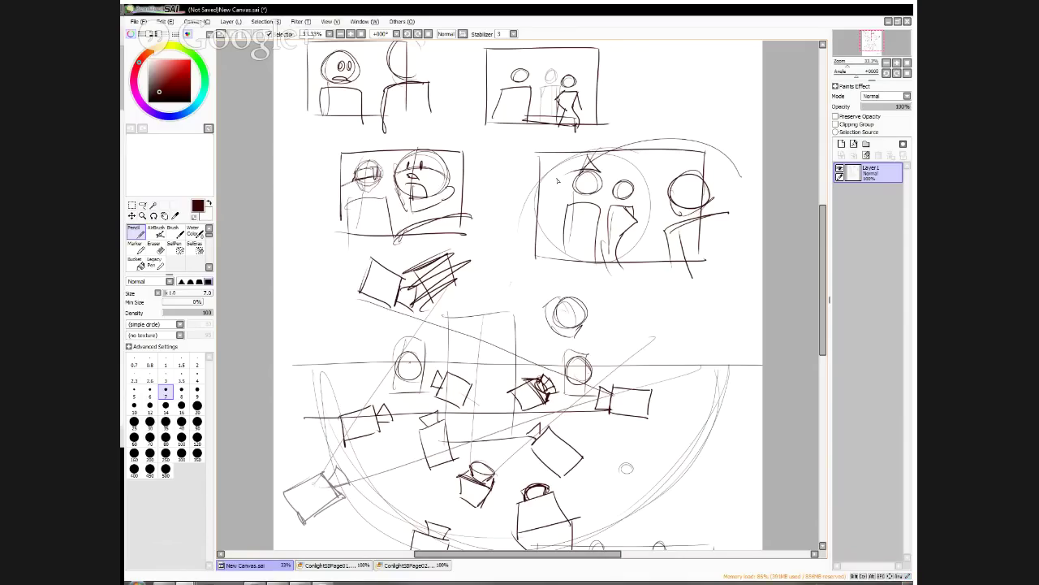
{"action": "left_click_drag", "start_coordinate": [292, 374], "coordinate": [741, 365]}
{"action": "left_click_drag", "start_coordinate": [325, 372], "coordinate": [763, 372]}
{"action": "left_click_drag", "start_coordinate": [273, 380], "coordinate": [764, 355]}
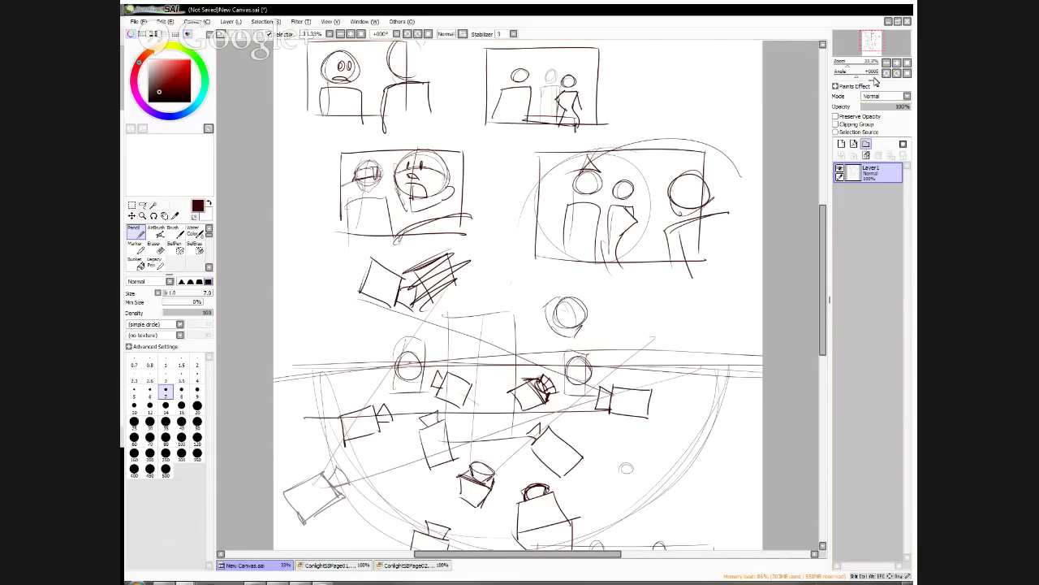
Clear the layer's sketches and draw a rectangular panel frame at the page's upper left
{"action": "left_click", "coordinate": [867, 155]}
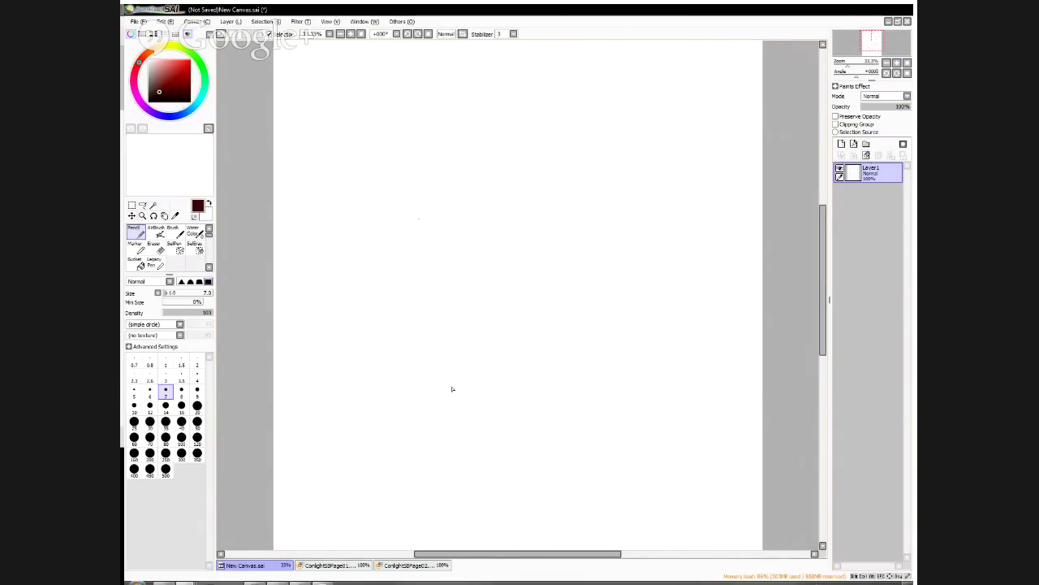
{"action": "mouse_move", "coordinate": [322, 55]}
{"action": "left_mouse_down"}
{"action": "mouse_move", "coordinate": [322, 175]}
{"action": "mouse_move", "coordinate": [439, 54]}
{"action": "mouse_move", "coordinate": [461, 171]}
{"action": "left_mouse_up"}
{"action": "left_click_drag", "start_coordinate": [317, 172], "coordinate": [463, 171]}
Sketch a small seated figure with a face and bent legs in the left part of the panel
{"action": "mouse_move", "coordinate": [363, 91]}
{"action": "left_mouse_down"}
{"action": "mouse_move", "coordinate": [338, 104]}
{"action": "mouse_move", "coordinate": [354, 121]}
{"action": "mouse_move", "coordinate": [369, 102]}
{"action": "left_mouse_up"}
{"action": "left_click_drag", "start_coordinate": [349, 96], "coordinate": [349, 104]}
{"action": "left_click_drag", "start_coordinate": [358, 96], "coordinate": [347, 156]}
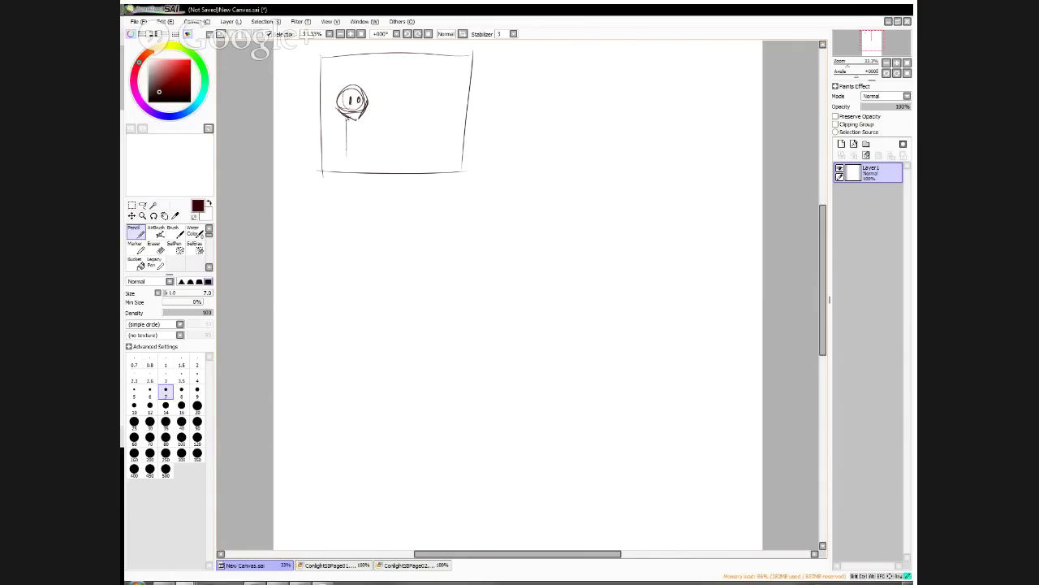
{"action": "mouse_move", "coordinate": [350, 118]}
{"action": "left_mouse_down"}
{"action": "mouse_move", "coordinate": [370, 140]}
{"action": "mouse_move", "coordinate": [354, 174]}
{"action": "mouse_move", "coordinate": [343, 142]}
{"action": "mouse_move", "coordinate": [333, 188]}
{"action": "left_mouse_up"}
{"action": "mouse_move", "coordinate": [358, 166]}
{"action": "left_mouse_down"}
{"action": "mouse_move", "coordinate": [377, 175]}
{"action": "mouse_move", "coordinate": [380, 193]}
{"action": "left_mouse_up"}
Add a larger foreground figure on the panel's right side and a table between the two figures
{"action": "mouse_move", "coordinate": [454, 85]}
{"action": "left_mouse_down"}
{"action": "mouse_move", "coordinate": [429, 103]}
{"action": "mouse_move", "coordinate": [468, 98]}
{"action": "mouse_move", "coordinate": [477, 116]}
{"action": "mouse_move", "coordinate": [418, 196]}
{"action": "left_mouse_up"}
{"action": "left_click_drag", "start_coordinate": [473, 117], "coordinate": [461, 193]}
{"action": "left_click_drag", "start_coordinate": [351, 153], "coordinate": [455, 151]}
{"action": "mouse_move", "coordinate": [479, 159]}
{"action": "left_mouse_down"}
{"action": "mouse_move", "coordinate": [352, 166]}
{"action": "mouse_move", "coordinate": [404, 158]}
{"action": "left_mouse_up"}
{"action": "left_click_drag", "start_coordinate": [408, 138], "coordinate": [411, 153]}
{"action": "left_click_drag", "start_coordinate": [348, 108], "coordinate": [357, 116]}
{"action": "mouse_move", "coordinate": [427, 86]}
{"action": "left_mouse_down"}
{"action": "mouse_move", "coordinate": [428, 100]}
{"action": "mouse_move", "coordinate": [476, 94]}
{"action": "mouse_move", "coordinate": [468, 100]}
{"action": "left_mouse_up"}
{"action": "mouse_move", "coordinate": [434, 95]}
{"action": "left_mouse_down"}
{"action": "mouse_move", "coordinate": [464, 68]}
{"action": "mouse_move", "coordinate": [424, 97]}
{"action": "left_mouse_up"}
{"action": "mouse_move", "coordinate": [468, 71]}
{"action": "left_mouse_down"}
{"action": "mouse_move", "coordinate": [473, 101]}
{"action": "mouse_move", "coordinate": [467, 91]}
{"action": "left_mouse_up"}
{"action": "left_click_drag", "start_coordinate": [459, 102], "coordinate": [445, 224]}
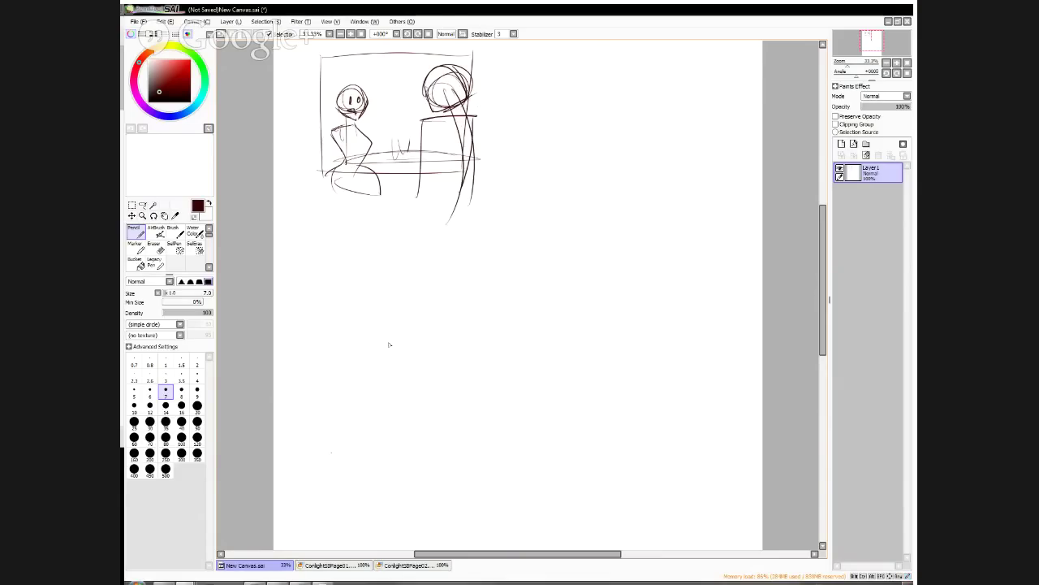
Draw a second panel on the same row with a large foreground figure on the left and an angry-faced figure opposite
{"action": "mouse_move", "coordinate": [528, 55]}
{"action": "left_mouse_down"}
{"action": "mouse_move", "coordinate": [522, 169]}
{"action": "mouse_move", "coordinate": [687, 53]}
{"action": "mouse_move", "coordinate": [689, 169]}
{"action": "left_mouse_up"}
{"action": "left_click_drag", "start_coordinate": [513, 168], "coordinate": [695, 166]}
{"action": "mouse_move", "coordinate": [561, 69]}
{"action": "left_mouse_down"}
{"action": "mouse_move", "coordinate": [543, 103]}
{"action": "mouse_move", "coordinate": [519, 116]}
{"action": "mouse_move", "coordinate": [577, 120]}
{"action": "mouse_move", "coordinate": [571, 154]}
{"action": "mouse_move", "coordinate": [542, 187]}
{"action": "left_mouse_up"}
{"action": "mouse_move", "coordinate": [528, 129]}
{"action": "left_mouse_down"}
{"action": "mouse_move", "coordinate": [524, 167]}
{"action": "mouse_move", "coordinate": [499, 184]}
{"action": "left_mouse_up"}
{"action": "mouse_move", "coordinate": [654, 83]}
{"action": "left_mouse_down"}
{"action": "mouse_move", "coordinate": [638, 109]}
{"action": "mouse_move", "coordinate": [655, 116]}
{"action": "mouse_move", "coordinate": [623, 121]}
{"action": "mouse_move", "coordinate": [611, 174]}
{"action": "left_mouse_up"}
{"action": "left_click_drag", "start_coordinate": [667, 120], "coordinate": [664, 184]}
{"action": "left_click_drag", "start_coordinate": [643, 128], "coordinate": [627, 174]}
{"action": "mouse_move", "coordinate": [649, 94]}
{"action": "left_mouse_down"}
{"action": "mouse_move", "coordinate": [655, 107]}
{"action": "mouse_move", "coordinate": [662, 98]}
{"action": "mouse_move", "coordinate": [647, 96]}
{"action": "mouse_move", "coordinate": [653, 114]}
{"action": "left_mouse_up"}
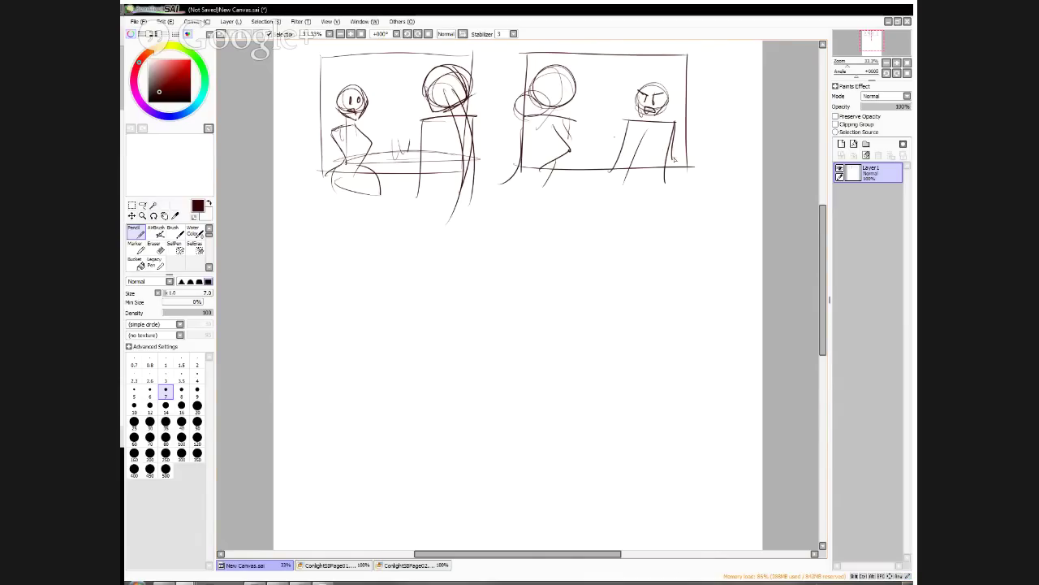
Draw a wide panel beneath the two upper panels with a horizontal table line across it
{"action": "mouse_move", "coordinate": [354, 215]}
{"action": "left_mouse_down"}
{"action": "mouse_move", "coordinate": [350, 323]}
{"action": "mouse_move", "coordinate": [604, 207]}
{"action": "mouse_move", "coordinate": [609, 325]}
{"action": "left_mouse_up"}
{"action": "mouse_move", "coordinate": [344, 362]}
{"action": "left_mouse_down"}
{"action": "mouse_move", "coordinate": [605, 358]}
{"action": "mouse_move", "coordinate": [611, 201]}
{"action": "mouse_move", "coordinate": [347, 211]}
{"action": "mouse_move", "coordinate": [342, 363]}
{"action": "left_mouse_up"}
{"action": "left_click_drag", "start_coordinate": [362, 314], "coordinate": [595, 308]}
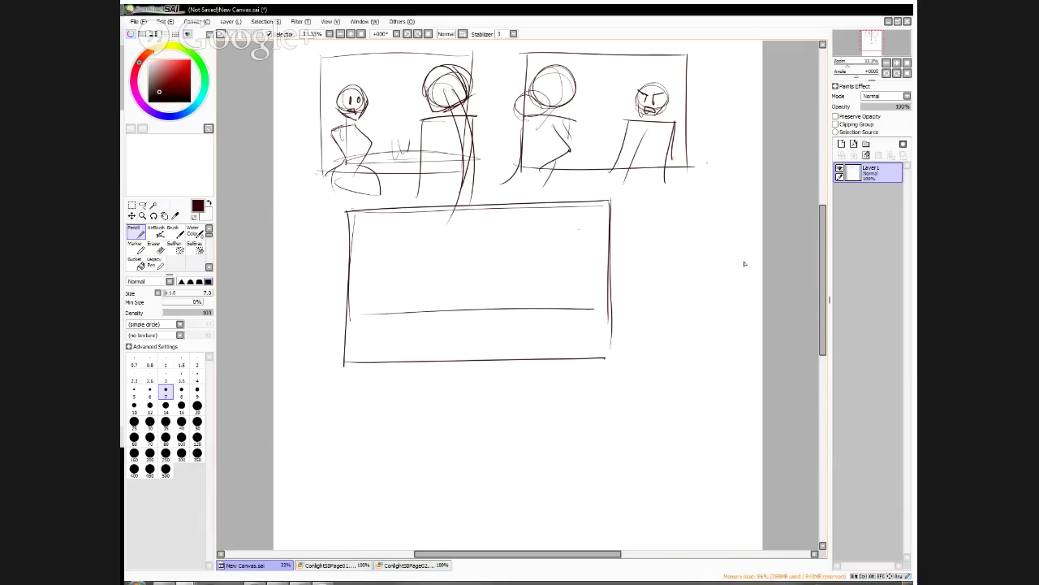
Sketch a seated figure at the wide panel's right end and a blocky figure at its left end
{"action": "left_click_drag", "start_coordinate": [572, 234], "coordinate": [588, 252]}
{"action": "mouse_move", "coordinate": [560, 284]}
{"action": "left_mouse_down"}
{"action": "mouse_move", "coordinate": [583, 274]}
{"action": "mouse_move", "coordinate": [602, 344]}
{"action": "left_mouse_up"}
{"action": "mouse_move", "coordinate": [581, 270]}
{"action": "left_mouse_down"}
{"action": "mouse_move", "coordinate": [582, 307]}
{"action": "mouse_move", "coordinate": [604, 359]}
{"action": "left_mouse_up"}
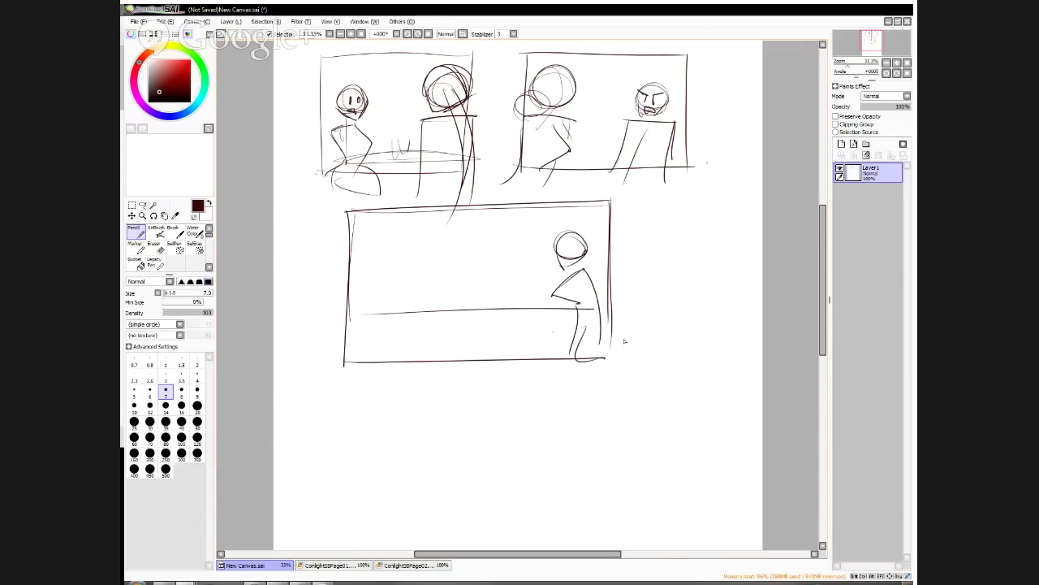
{"action": "left_click_drag", "start_coordinate": [406, 236], "coordinate": [376, 357]}
{"action": "left_click_drag", "start_coordinate": [387, 276], "coordinate": [422, 355]}
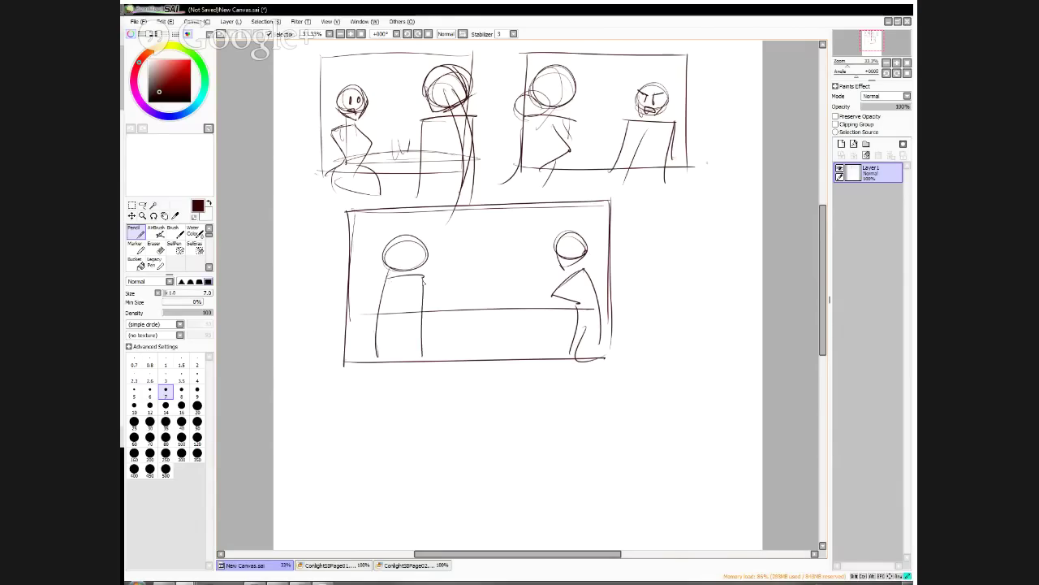
{"action": "left_click_drag", "start_coordinate": [384, 276], "coordinate": [364, 401]}
Add an arrow toward each end of the wide panel and sketch the two figures again in swapped positions
{"action": "left_click_drag", "start_coordinate": [474, 242], "coordinate": [560, 254]}
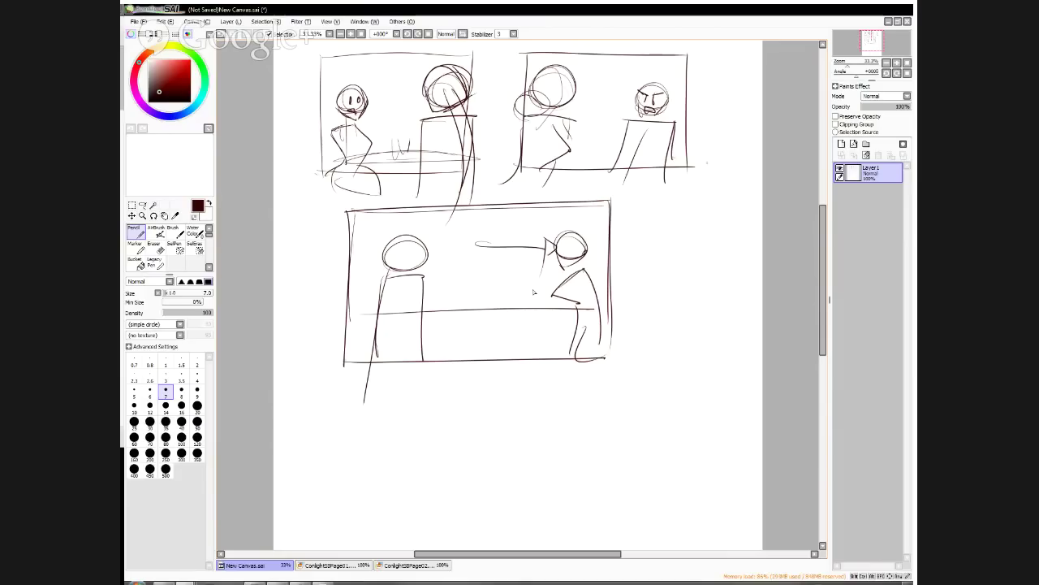
{"action": "mouse_move", "coordinate": [460, 220]}
{"action": "left_mouse_down"}
{"action": "mouse_move", "coordinate": [368, 225]}
{"action": "mouse_move", "coordinate": [390, 237]}
{"action": "left_mouse_up"}
{"action": "mouse_move", "coordinate": [388, 238]}
{"action": "left_mouse_down"}
{"action": "mouse_move", "coordinate": [410, 254]}
{"action": "mouse_move", "coordinate": [378, 312]}
{"action": "left_mouse_up"}
{"action": "mouse_move", "coordinate": [379, 313]}
{"action": "left_mouse_down"}
{"action": "mouse_move", "coordinate": [412, 290]}
{"action": "mouse_move", "coordinate": [373, 276]}
{"action": "left_mouse_up"}
{"action": "left_click_drag", "start_coordinate": [369, 324], "coordinate": [415, 364]}
{"action": "mouse_move", "coordinate": [559, 238]}
{"action": "left_mouse_down"}
{"action": "mouse_move", "coordinate": [578, 231]}
{"action": "mouse_move", "coordinate": [559, 264]}
{"action": "mouse_move", "coordinate": [584, 238]}
{"action": "left_mouse_up"}
{"action": "left_click_drag", "start_coordinate": [552, 278], "coordinate": [598, 266]}
{"action": "left_click_drag", "start_coordinate": [596, 265], "coordinate": [599, 367]}
{"action": "left_click_drag", "start_coordinate": [562, 274], "coordinate": [554, 379]}
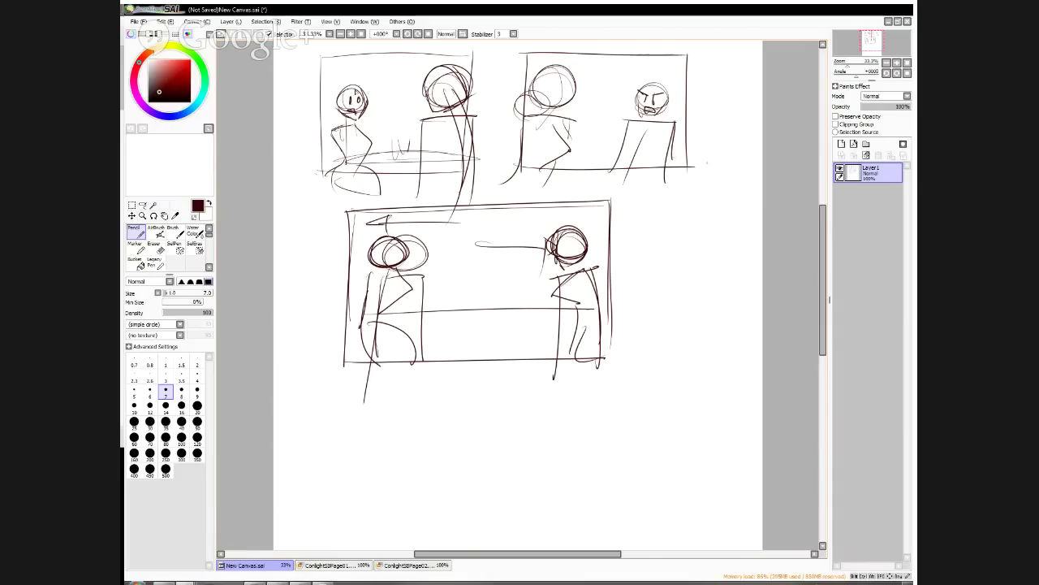
Retrace the first panel's frame and draw another panel frame beneath the wide panel
{"action": "mouse_move", "coordinate": [321, 59]}
{"action": "left_mouse_down"}
{"action": "mouse_move", "coordinate": [323, 201]}
{"action": "mouse_move", "coordinate": [477, 75]}
{"action": "mouse_move", "coordinate": [475, 169]}
{"action": "left_mouse_up"}
{"action": "left_click_drag", "start_coordinate": [304, 172], "coordinate": [482, 171]}
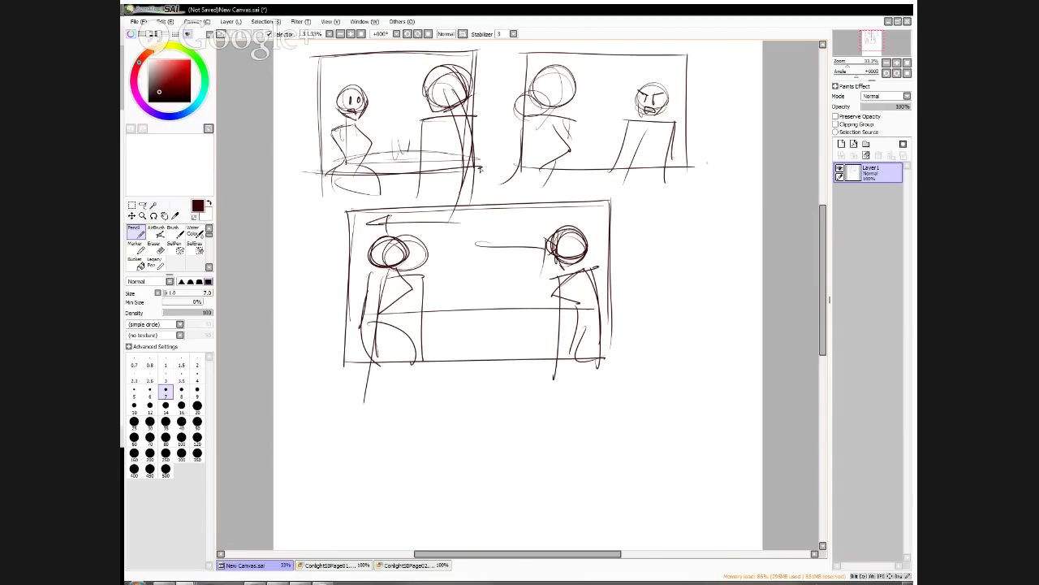
{"action": "mouse_move", "coordinate": [380, 400]}
{"action": "left_mouse_down"}
{"action": "mouse_move", "coordinate": [380, 510]}
{"action": "mouse_move", "coordinate": [571, 396]}
{"action": "mouse_move", "coordinate": [572, 512]}
{"action": "left_mouse_up"}
{"action": "left_click_drag", "start_coordinate": [375, 523], "coordinate": [573, 522]}
Sketch a blocky figure with a worried face and a larger blank-headed foreground figure in the bottom panel
{"action": "mouse_move", "coordinate": [411, 411]}
{"action": "left_mouse_down"}
{"action": "mouse_move", "coordinate": [402, 414]}
{"action": "mouse_move", "coordinate": [433, 413]}
{"action": "left_mouse_up"}
{"action": "left_click_drag", "start_coordinate": [380, 464], "coordinate": [454, 461]}
{"action": "left_click_drag", "start_coordinate": [452, 461], "coordinate": [452, 530]}
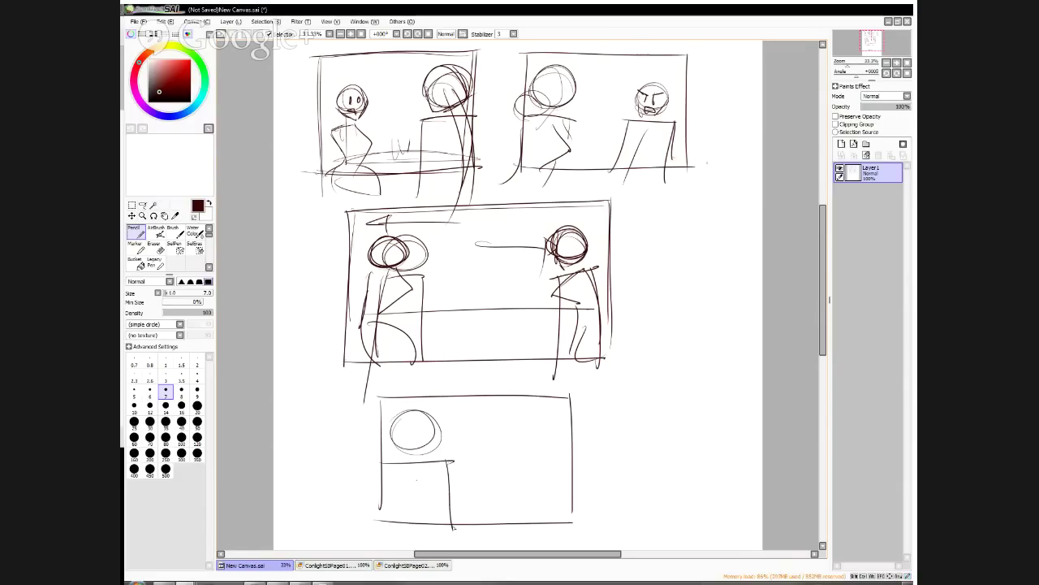
{"action": "left_click_drag", "start_coordinate": [381, 499], "coordinate": [380, 538]}
{"action": "mouse_move", "coordinate": [415, 409]}
{"action": "left_mouse_down"}
{"action": "mouse_move", "coordinate": [418, 455]}
{"action": "mouse_move", "coordinate": [413, 433]}
{"action": "left_mouse_up"}
{"action": "mouse_move", "coordinate": [426, 428]}
{"action": "left_mouse_down"}
{"action": "mouse_move", "coordinate": [428, 440]}
{"action": "mouse_move", "coordinate": [419, 412]}
{"action": "left_mouse_up"}
{"action": "left_click_drag", "start_coordinate": [434, 447], "coordinate": [422, 455]}
{"action": "mouse_move", "coordinate": [522, 438]}
{"action": "left_mouse_down"}
{"action": "mouse_move", "coordinate": [568, 402]}
{"action": "mouse_move", "coordinate": [524, 426]}
{"action": "mouse_move", "coordinate": [552, 469]}
{"action": "mouse_move", "coordinate": [578, 451]}
{"action": "left_mouse_up"}
{"action": "mouse_move", "coordinate": [515, 479]}
{"action": "left_mouse_down"}
{"action": "mouse_move", "coordinate": [593, 476]}
{"action": "mouse_move", "coordinate": [507, 535]}
{"action": "mouse_move", "coordinate": [607, 484]}
{"action": "left_mouse_up"}
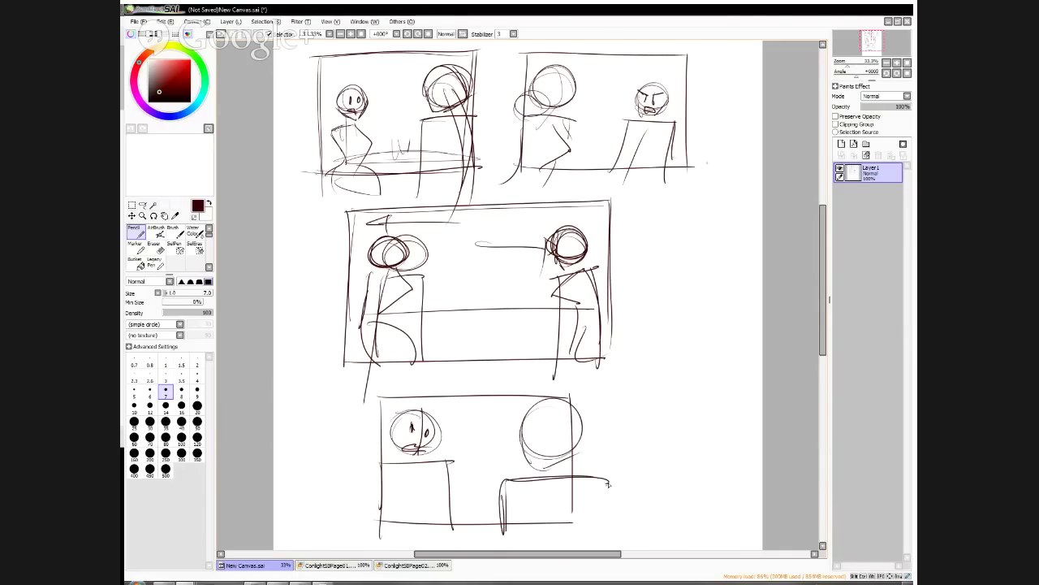
Outline a tighter crop around the left figure in the first and bottom panels, and scribble across the bottom panel
{"action": "mouse_move", "coordinate": [309, 59]}
{"action": "left_mouse_down"}
{"action": "mouse_move", "coordinate": [393, 189]}
{"action": "mouse_move", "coordinate": [394, 62]}
{"action": "left_mouse_up"}
{"action": "mouse_move", "coordinate": [346, 390]}
{"action": "left_mouse_down"}
{"action": "mouse_move", "coordinate": [461, 385]}
{"action": "mouse_move", "coordinate": [473, 536]}
{"action": "left_mouse_up"}
{"action": "left_click_drag", "start_coordinate": [454, 536], "coordinate": [347, 538]}
{"action": "left_click_drag", "start_coordinate": [356, 388], "coordinate": [352, 528]}
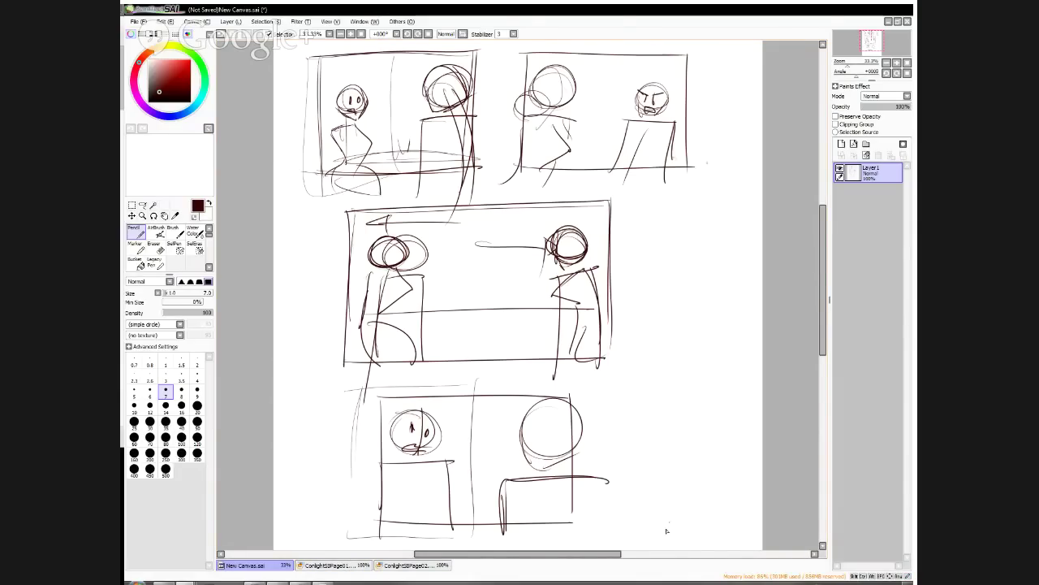
{"action": "mouse_move", "coordinate": [650, 401]}
{"action": "left_mouse_down"}
{"action": "mouse_move", "coordinate": [336, 485]}
{"action": "mouse_move", "coordinate": [658, 499]}
{"action": "left_mouse_up"}
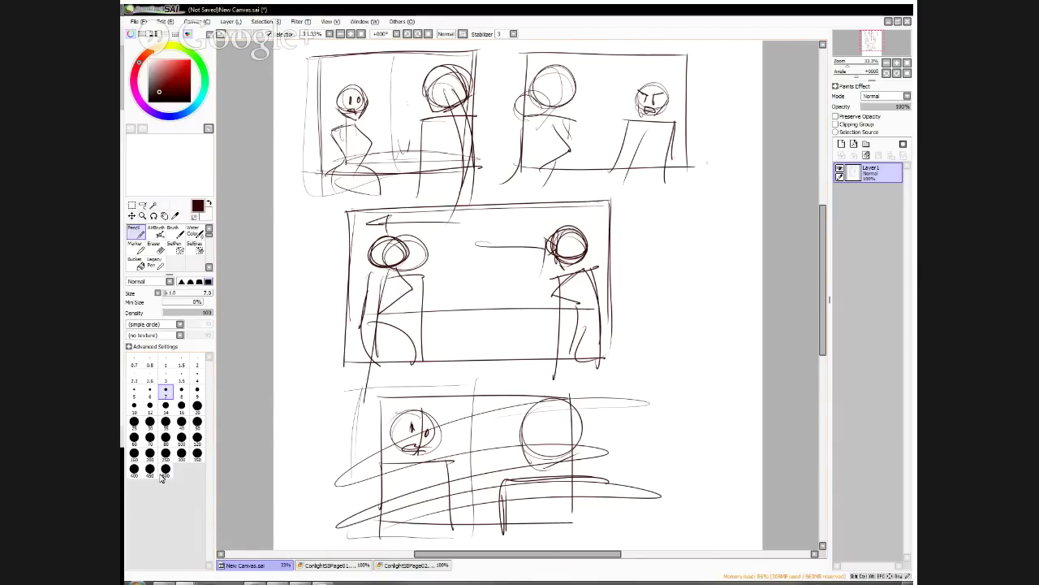
Clear the layer again and draw a fresh panel frame at the page's upper left
{"action": "left_click", "coordinate": [867, 156]}
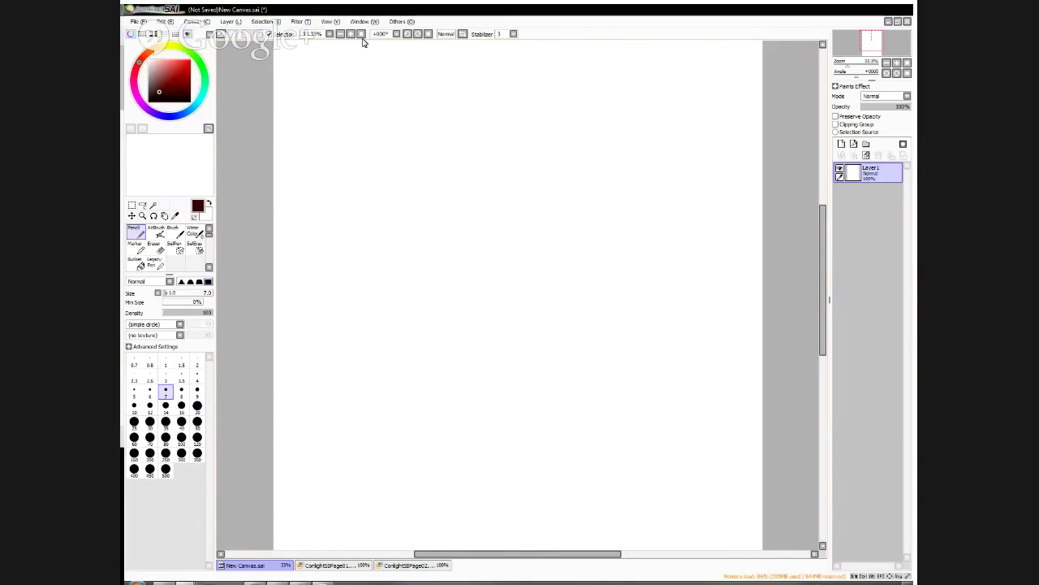
{"action": "mouse_move", "coordinate": [350, 58]}
{"action": "left_mouse_down"}
{"action": "mouse_move", "coordinate": [349, 168]}
{"action": "mouse_move", "coordinate": [490, 57]}
{"action": "mouse_move", "coordinate": [487, 169]}
{"action": "left_mouse_up"}
{"action": "left_click_drag", "start_coordinate": [348, 168], "coordinate": [484, 167]}
Sketch a small figure with a face across a table from a larger foreground figure, and hatch the larger figure
{"action": "mouse_move", "coordinate": [383, 88]}
{"action": "left_mouse_down"}
{"action": "mouse_move", "coordinate": [367, 121]}
{"action": "mouse_move", "coordinate": [387, 125]}
{"action": "mouse_move", "coordinate": [393, 140]}
{"action": "mouse_move", "coordinate": [385, 123]}
{"action": "mouse_move", "coordinate": [375, 159]}
{"action": "left_mouse_up"}
{"action": "mouse_move", "coordinate": [359, 120]}
{"action": "left_mouse_down"}
{"action": "mouse_move", "coordinate": [373, 172]}
{"action": "mouse_move", "coordinate": [408, 177]}
{"action": "left_mouse_up"}
{"action": "mouse_move", "coordinate": [475, 78]}
{"action": "left_mouse_down"}
{"action": "mouse_move", "coordinate": [466, 68]}
{"action": "mouse_move", "coordinate": [451, 103]}
{"action": "mouse_move", "coordinate": [499, 118]}
{"action": "mouse_move", "coordinate": [429, 198]}
{"action": "left_mouse_up"}
{"action": "mouse_move", "coordinate": [500, 118]}
{"action": "left_mouse_down"}
{"action": "mouse_move", "coordinate": [486, 195]}
{"action": "mouse_move", "coordinate": [419, 167]}
{"action": "mouse_move", "coordinate": [354, 168]}
{"action": "left_mouse_up"}
{"action": "left_click_drag", "start_coordinate": [437, 163], "coordinate": [333, 169]}
{"action": "left_click_drag", "start_coordinate": [376, 85], "coordinate": [379, 110]}
{"action": "left_click_drag", "start_coordinate": [375, 97], "coordinate": [386, 96]}
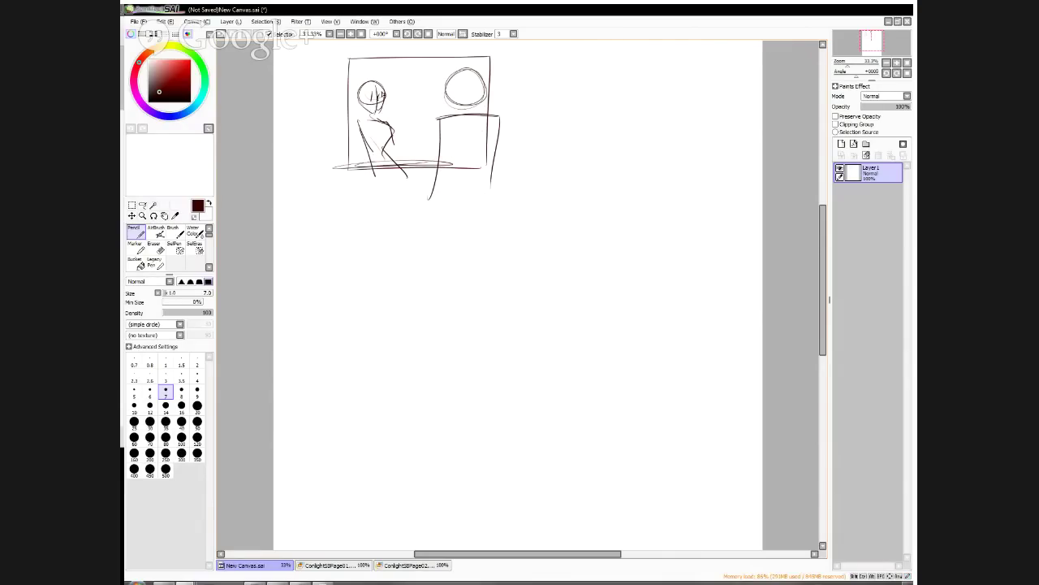
{"action": "mouse_move", "coordinate": [463, 69]}
{"action": "left_mouse_down"}
{"action": "mouse_move", "coordinate": [438, 161]}
{"action": "mouse_move", "coordinate": [451, 185]}
{"action": "left_mouse_up"}
{"action": "mouse_move", "coordinate": [440, 120]}
{"action": "left_mouse_down"}
{"action": "mouse_move", "coordinate": [398, 185]}
{"action": "mouse_move", "coordinate": [406, 195]}
{"action": "left_mouse_up"}
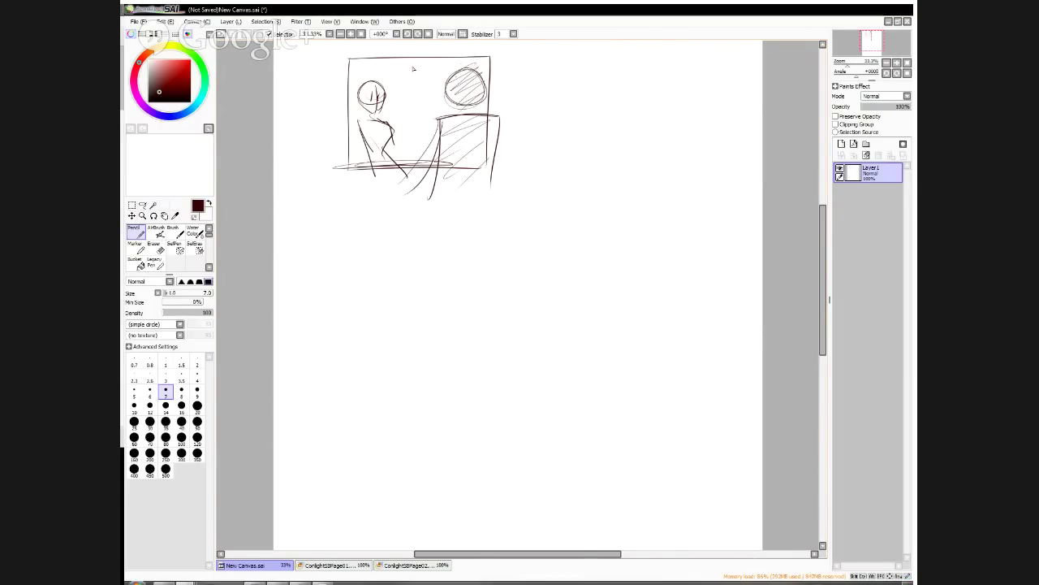
Draw a second panel on the same row with two figures both looking left and a small arrow between their heads
{"action": "mouse_move", "coordinate": [577, 56]}
{"action": "left_mouse_down"}
{"action": "mouse_move", "coordinate": [574, 174]}
{"action": "mouse_move", "coordinate": [724, 57]}
{"action": "mouse_move", "coordinate": [724, 180]}
{"action": "left_mouse_up"}
{"action": "left_click_drag", "start_coordinate": [569, 172], "coordinate": [728, 176]}
{"action": "mouse_move", "coordinate": [617, 84]}
{"action": "left_mouse_down"}
{"action": "mouse_move", "coordinate": [640, 96]}
{"action": "mouse_move", "coordinate": [625, 109]}
{"action": "mouse_move", "coordinate": [607, 102]}
{"action": "mouse_move", "coordinate": [604, 121]}
{"action": "mouse_move", "coordinate": [630, 112]}
{"action": "mouse_move", "coordinate": [614, 100]}
{"action": "mouse_move", "coordinate": [643, 88]}
{"action": "mouse_move", "coordinate": [646, 122]}
{"action": "left_mouse_up"}
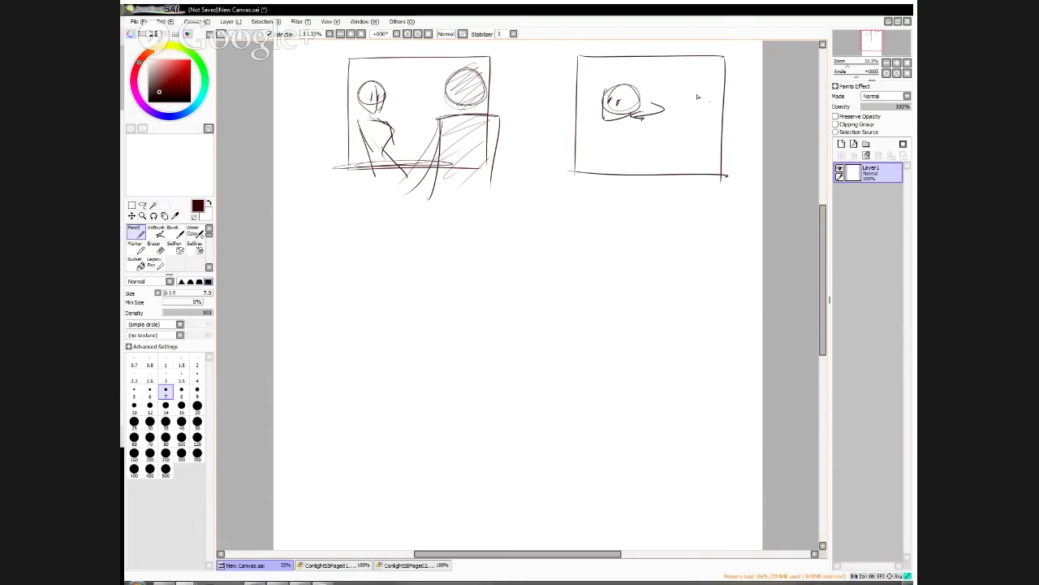
{"action": "mouse_move", "coordinate": [705, 80]}
{"action": "left_mouse_down"}
{"action": "mouse_move", "coordinate": [719, 82]}
{"action": "mouse_move", "coordinate": [680, 107]}
{"action": "mouse_move", "coordinate": [695, 100]}
{"action": "mouse_move", "coordinate": [728, 124]}
{"action": "mouse_move", "coordinate": [731, 187]}
{"action": "left_mouse_up"}
{"action": "left_click_drag", "start_coordinate": [687, 127], "coordinate": [654, 190]}
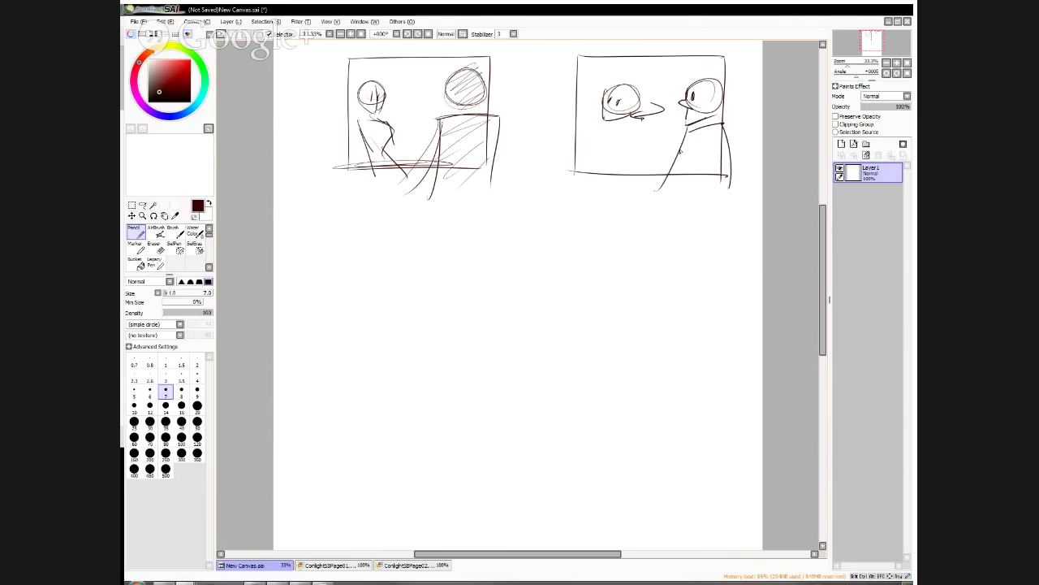
{"action": "mouse_move", "coordinate": [602, 130]}
{"action": "left_mouse_down"}
{"action": "mouse_move", "coordinate": [633, 134]}
{"action": "mouse_move", "coordinate": [644, 147]}
{"action": "mouse_move", "coordinate": [622, 160]}
{"action": "left_mouse_up"}
{"action": "left_click_drag", "start_coordinate": [605, 133], "coordinate": [596, 183]}
{"action": "left_click_drag", "start_coordinate": [638, 149], "coordinate": [607, 189]}
Draw a large panel below the first one with a seated, blank-headed figure at its right side
{"action": "mouse_move", "coordinate": [331, 203]}
{"action": "left_mouse_down"}
{"action": "mouse_move", "coordinate": [330, 329]}
{"action": "mouse_move", "coordinate": [456, 208]}
{"action": "mouse_move", "coordinate": [546, 268]}
{"action": "mouse_move", "coordinate": [538, 384]}
{"action": "left_mouse_up"}
{"action": "left_click_drag", "start_coordinate": [294, 389], "coordinate": [542, 382]}
{"action": "mouse_move", "coordinate": [505, 247]}
{"action": "left_mouse_down"}
{"action": "mouse_move", "coordinate": [486, 276]}
{"action": "mouse_move", "coordinate": [507, 246]}
{"action": "mouse_move", "coordinate": [490, 291]}
{"action": "mouse_move", "coordinate": [524, 270]}
{"action": "left_mouse_up"}
{"action": "mouse_move", "coordinate": [492, 317]}
{"action": "left_mouse_down"}
{"action": "mouse_move", "coordinate": [538, 298]}
{"action": "mouse_move", "coordinate": [516, 382]}
{"action": "left_mouse_up"}
{"action": "mouse_move", "coordinate": [512, 290]}
{"action": "left_mouse_down"}
{"action": "mouse_move", "coordinate": [540, 362]}
{"action": "mouse_move", "coordinate": [546, 338]}
{"action": "left_mouse_up"}
{"action": "left_click_drag", "start_coordinate": [502, 294], "coordinate": [520, 302]}
{"action": "mouse_move", "coordinate": [497, 305]}
{"action": "left_mouse_down"}
{"action": "mouse_move", "coordinate": [486, 324]}
{"action": "mouse_move", "coordinate": [521, 342]}
{"action": "left_mouse_up"}
{"action": "mouse_move", "coordinate": [521, 288]}
{"action": "left_mouse_down"}
{"action": "mouse_move", "coordinate": [533, 333]}
{"action": "mouse_move", "coordinate": [570, 388]}
{"action": "left_mouse_up"}
Sketch a larger blocky figure with a blank head at the large panel's left side
{"action": "mouse_move", "coordinate": [362, 249]}
{"action": "left_mouse_down"}
{"action": "mouse_move", "coordinate": [343, 282]}
{"action": "mouse_move", "coordinate": [386, 268]}
{"action": "left_mouse_up"}
{"action": "left_click_drag", "start_coordinate": [357, 242], "coordinate": [335, 284]}
{"action": "left_click_drag", "start_coordinate": [388, 259], "coordinate": [379, 303]}
{"action": "left_click_drag", "start_coordinate": [331, 277], "coordinate": [375, 305]}
{"action": "left_click_drag", "start_coordinate": [307, 308], "coordinate": [375, 312]}
{"action": "left_click_drag", "start_coordinate": [376, 315], "coordinate": [360, 411]}
{"action": "left_click_drag", "start_coordinate": [308, 329], "coordinate": [295, 402]}
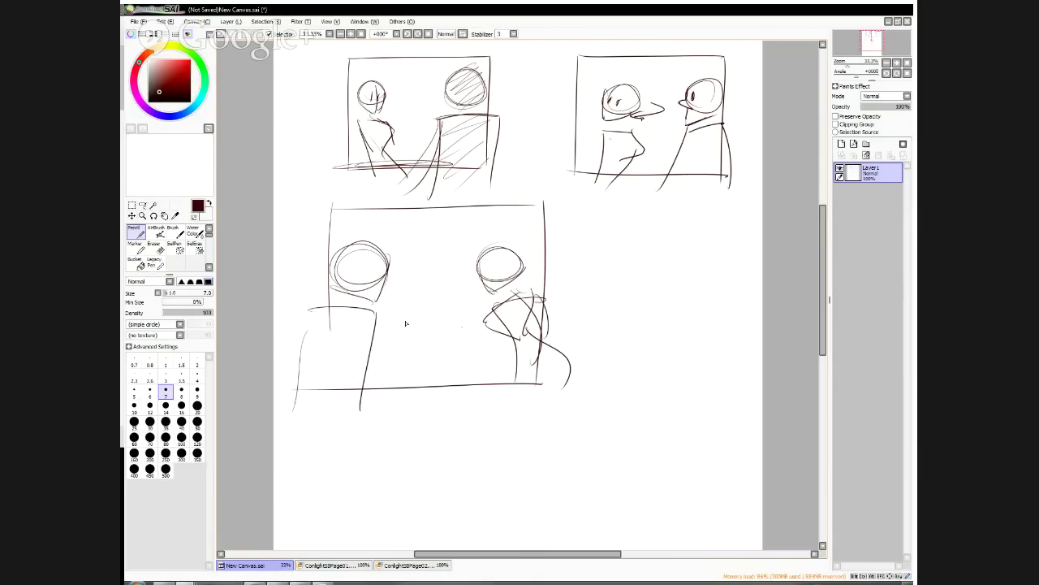
Sketch a small smiling figure with an oval at its waist between the two larger figures
{"action": "left_click_drag", "start_coordinate": [453, 328], "coordinate": [417, 334]}
{"action": "mouse_move", "coordinate": [435, 288]}
{"action": "left_mouse_down"}
{"action": "mouse_move", "coordinate": [415, 272]}
{"action": "mouse_move", "coordinate": [423, 291]}
{"action": "mouse_move", "coordinate": [439, 284]}
{"action": "mouse_move", "coordinate": [423, 279]}
{"action": "left_mouse_up"}
{"action": "mouse_move", "coordinate": [431, 270]}
{"action": "left_mouse_down"}
{"action": "mouse_move", "coordinate": [421, 272]}
{"action": "mouse_move", "coordinate": [449, 292]}
{"action": "mouse_move", "coordinate": [429, 294]}
{"action": "left_mouse_up"}
{"action": "left_click_drag", "start_coordinate": [413, 295], "coordinate": [410, 372]}
{"action": "left_click_drag", "start_coordinate": [448, 294], "coordinate": [452, 375]}
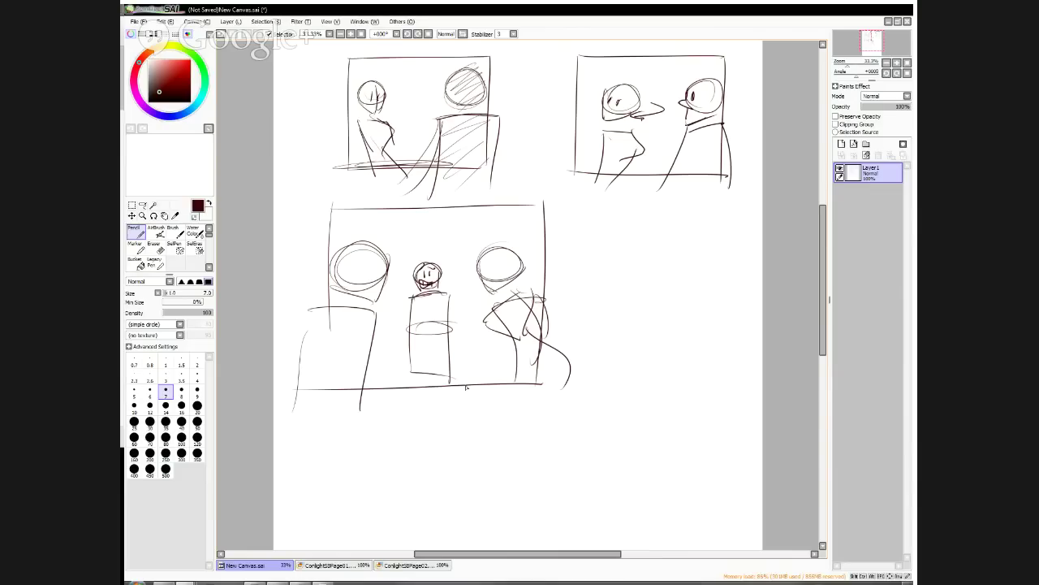
{"action": "mouse_move", "coordinate": [424, 335]}
{"action": "left_mouse_down"}
{"action": "mouse_move", "coordinate": [449, 327]}
{"action": "mouse_move", "coordinate": [441, 315]}
{"action": "left_mouse_up"}
{"action": "left_click_drag", "start_coordinate": [412, 360], "coordinate": [414, 403]}
{"action": "left_click_drag", "start_coordinate": [437, 380], "coordinate": [466, 398]}
{"action": "left_click_drag", "start_coordinate": [449, 335], "coordinate": [503, 430]}
Circle the second panel's two figures with an arrow back to the first panel, and circle the large panel's centre figure
{"action": "mouse_move", "coordinate": [715, 65]}
{"action": "left_mouse_down"}
{"action": "mouse_move", "coordinate": [569, 122]}
{"action": "mouse_move", "coordinate": [707, 59]}
{"action": "left_mouse_up"}
{"action": "left_click_drag", "start_coordinate": [743, 89], "coordinate": [711, 138]}
{"action": "mouse_move", "coordinate": [678, 75]}
{"action": "left_mouse_down"}
{"action": "mouse_move", "coordinate": [513, 88]}
{"action": "mouse_move", "coordinate": [543, 72]}
{"action": "mouse_move", "coordinate": [537, 101]}
{"action": "left_mouse_up"}
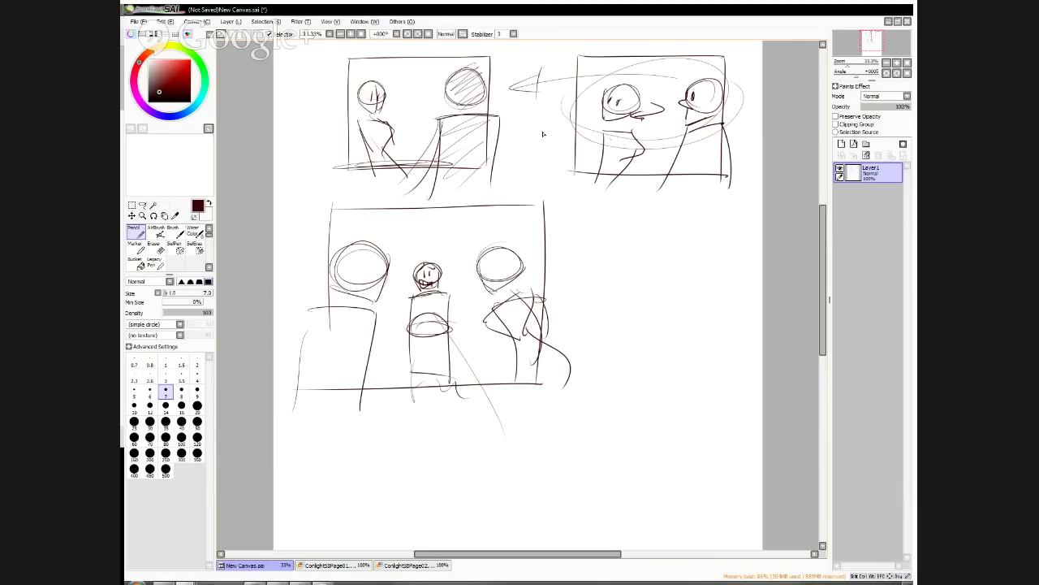
{"action": "mouse_move", "coordinate": [444, 241]}
{"action": "left_mouse_down"}
{"action": "mouse_move", "coordinate": [389, 267]}
{"action": "mouse_move", "coordinate": [447, 232]}
{"action": "left_mouse_up"}
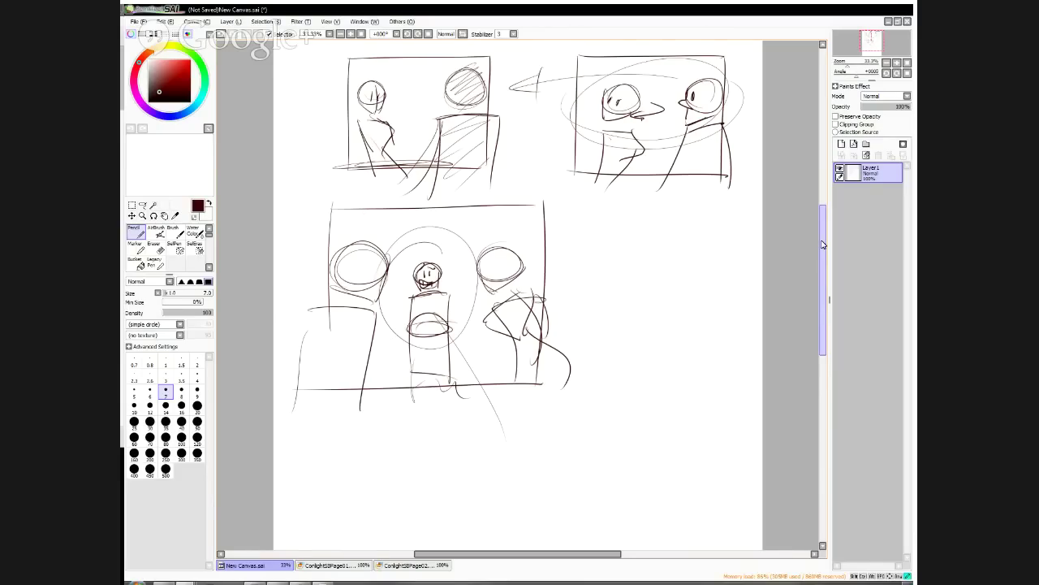
Draw an empty panel frame beside the large panel, beneath the two figures looking left
{"action": "scroll", "coordinate": [821, 244], "scroll_direction": "down", "scroll_amount": 2}
{"action": "scroll", "coordinate": [824, 247], "scroll_direction": "up", "scroll_amount": 2}
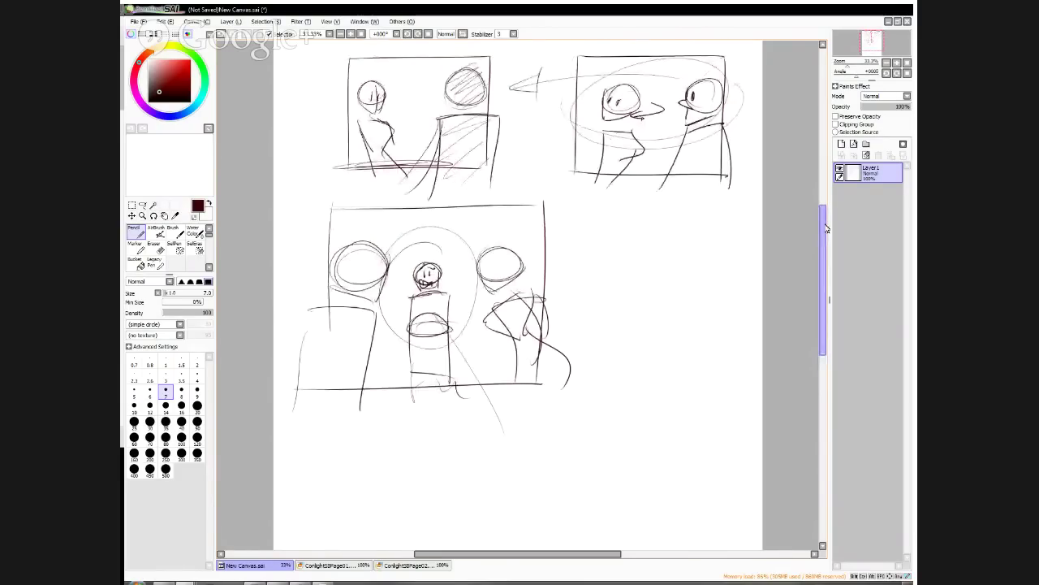
{"action": "mouse_move", "coordinate": [578, 320]}
{"action": "left_mouse_down"}
{"action": "mouse_move", "coordinate": [727, 210]}
{"action": "mouse_move", "coordinate": [721, 313]}
{"action": "left_mouse_up"}
{"action": "left_click_drag", "start_coordinate": [549, 317], "coordinate": [719, 315]}
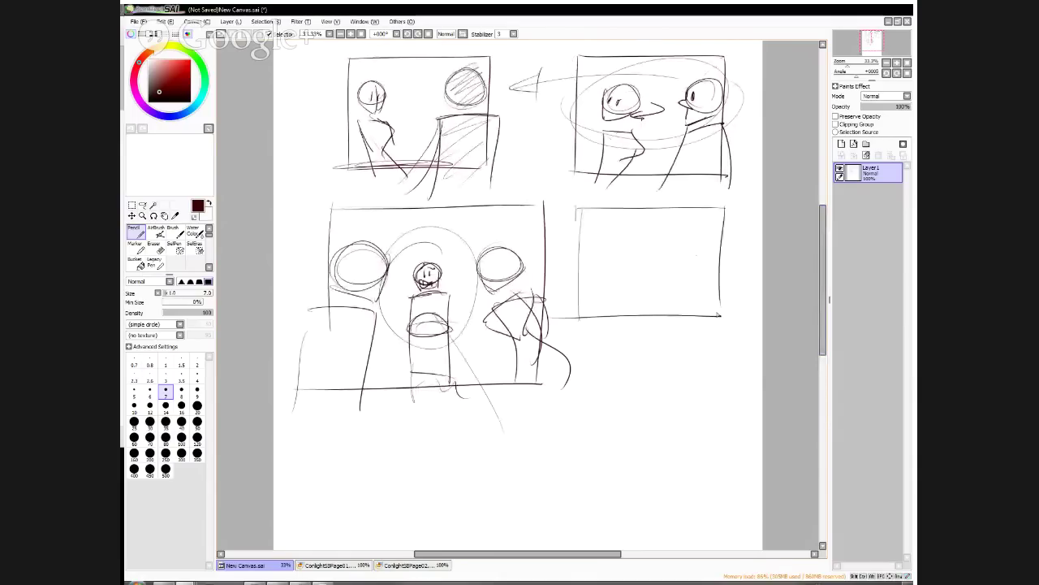
Sketch two facing simple figures, a larger one and a smaller one, inside the empty panel beside the large panel
{"action": "left_click_drag", "start_coordinate": [605, 237], "coordinate": [607, 239]}
{"action": "mouse_move", "coordinate": [586, 288]}
{"action": "left_mouse_down"}
{"action": "mouse_move", "coordinate": [611, 277]}
{"action": "mouse_move", "coordinate": [626, 320]}
{"action": "mouse_move", "coordinate": [588, 321]}
{"action": "left_mouse_up"}
{"action": "left_click_drag", "start_coordinate": [693, 248], "coordinate": [678, 321]}
{"action": "left_click_drag", "start_coordinate": [680, 278], "coordinate": [706, 318]}
{"action": "left_click_drag", "start_coordinate": [678, 284], "coordinate": [677, 323]}
{"action": "mouse_move", "coordinate": [619, 242]}
{"action": "left_mouse_down"}
{"action": "mouse_move", "coordinate": [621, 273]}
{"action": "mouse_move", "coordinate": [593, 266]}
{"action": "mouse_move", "coordinate": [616, 274]}
{"action": "left_mouse_up"}
Draw a panel beneath the large three-figure panel with a round clock face and two hands inside
{"action": "mouse_move", "coordinate": [311, 469]}
{"action": "left_mouse_down"}
{"action": "mouse_move", "coordinate": [313, 416]}
{"action": "mouse_move", "coordinate": [311, 515]}
{"action": "left_mouse_up"}
{"action": "mouse_move", "coordinate": [307, 416]}
{"action": "left_mouse_down"}
{"action": "mouse_move", "coordinate": [470, 408]}
{"action": "mouse_move", "coordinate": [469, 515]}
{"action": "left_mouse_up"}
{"action": "left_click_drag", "start_coordinate": [313, 515], "coordinate": [467, 522]}
{"action": "mouse_move", "coordinate": [399, 495]}
{"action": "left_mouse_down"}
{"action": "mouse_move", "coordinate": [400, 443]}
{"action": "mouse_move", "coordinate": [385, 457]}
{"action": "mouse_move", "coordinate": [411, 454]}
{"action": "mouse_move", "coordinate": [381, 437]}
{"action": "mouse_move", "coordinate": [386, 469]}
{"action": "left_mouse_up"}
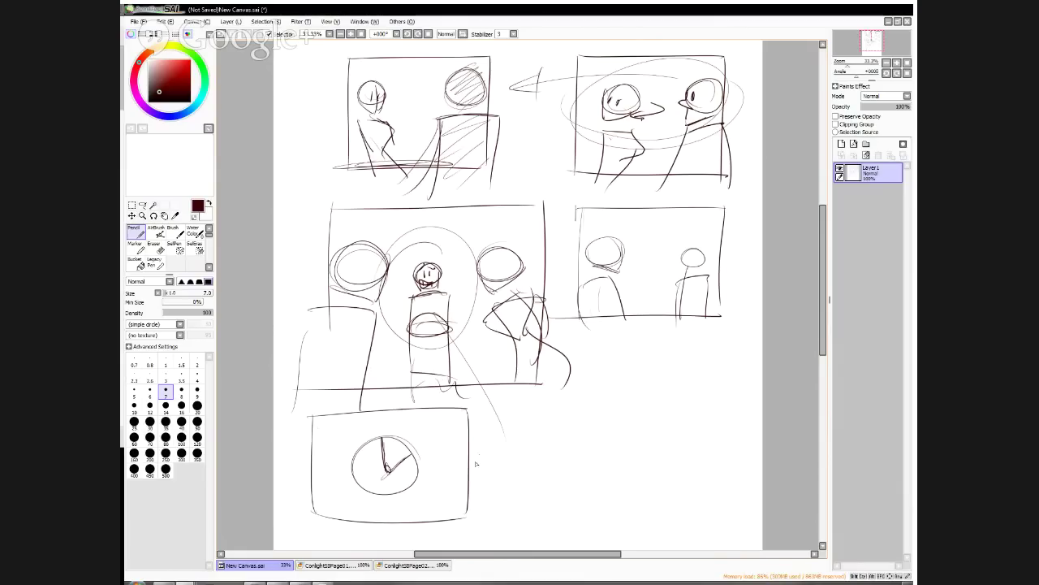
Draw a panel beside the clock panel and sketch two small stick figures inside it
{"action": "mouse_move", "coordinate": [549, 405]}
{"action": "left_mouse_down"}
{"action": "mouse_move", "coordinate": [546, 504]}
{"action": "mouse_move", "coordinate": [703, 400]}
{"action": "mouse_move", "coordinate": [703, 526]}
{"action": "left_mouse_up"}
{"action": "left_click_drag", "start_coordinate": [528, 533], "coordinate": [713, 528]}
{"action": "left_click_drag", "start_coordinate": [659, 440], "coordinate": [658, 528]}
{"action": "mouse_move", "coordinate": [650, 465]}
{"action": "left_mouse_down"}
{"action": "mouse_move", "coordinate": [671, 461]}
{"action": "mouse_move", "coordinate": [661, 523]}
{"action": "left_mouse_up"}
{"action": "left_click_drag", "start_coordinate": [656, 522], "coordinate": [674, 518]}
{"action": "mouse_move", "coordinate": [583, 428]}
{"action": "left_mouse_down"}
{"action": "mouse_move", "coordinate": [572, 440]}
{"action": "mouse_move", "coordinate": [584, 430]}
{"action": "mouse_move", "coordinate": [575, 492]}
{"action": "left_mouse_up"}
{"action": "left_click_drag", "start_coordinate": [582, 447], "coordinate": [582, 518]}
{"action": "left_click_drag", "start_coordinate": [567, 459], "coordinate": [598, 457]}
{"action": "left_click_drag", "start_coordinate": [566, 473], "coordinate": [590, 471]}
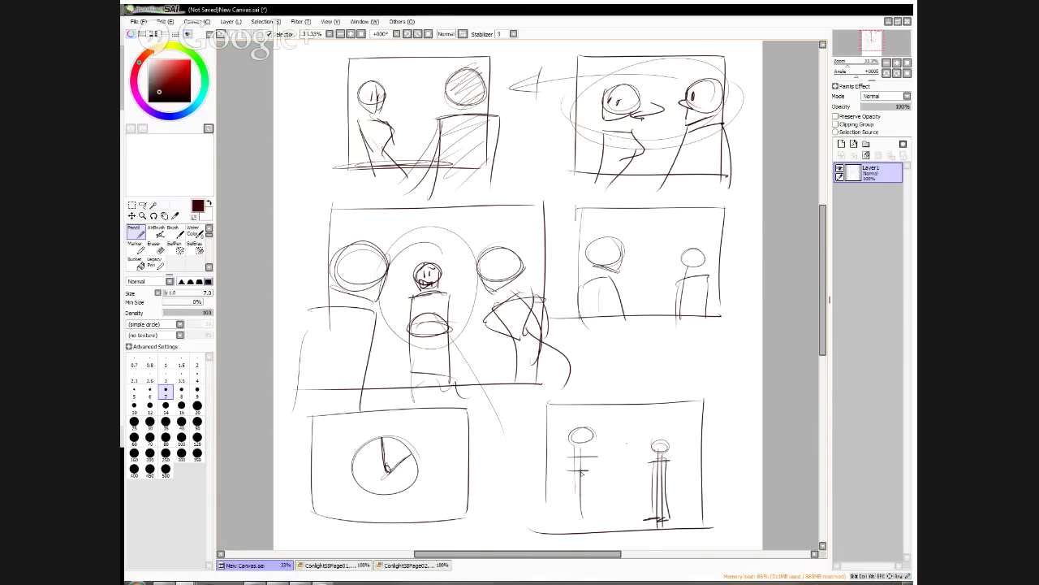
Number the two-figure panel's figures 1 and 2, and the stick figures below in swapped order, 2 and 1
{"action": "left_click_drag", "start_coordinate": [606, 216], "coordinate": [621, 233]}
{"action": "left_click_drag", "start_coordinate": [694, 234], "coordinate": [705, 243]}
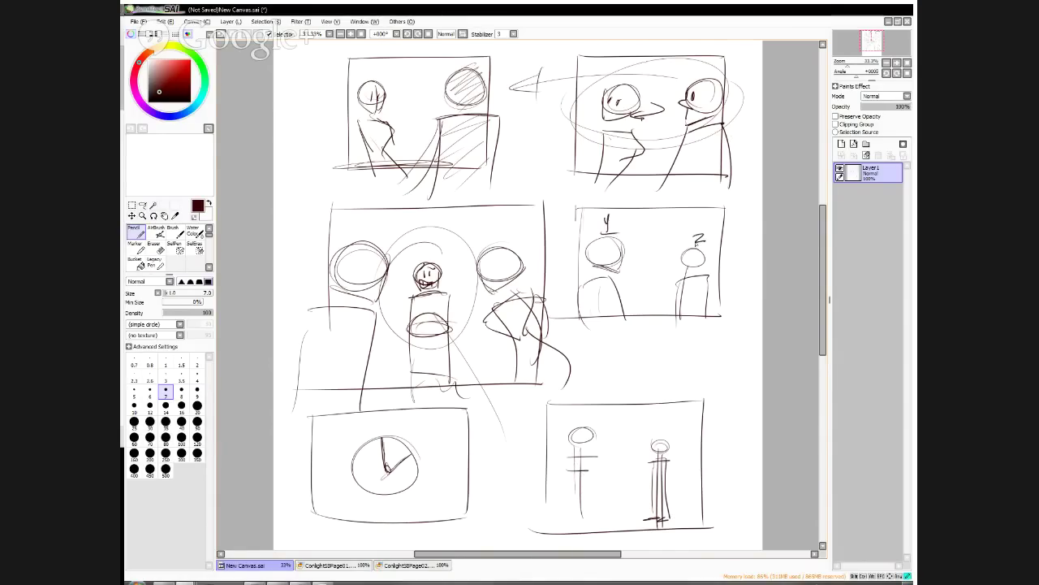
{"action": "left_click_drag", "start_coordinate": [572, 413], "coordinate": [583, 426]}
{"action": "left_click_drag", "start_coordinate": [664, 421], "coordinate": [665, 437]}
Draw a vertical dividing line between the numbered stick figures and sweeping ground lines across their panel
{"action": "left_click_drag", "start_coordinate": [533, 498], "coordinate": [641, 489]}
{"action": "mouse_move", "coordinate": [636, 385]}
{"action": "left_mouse_down"}
{"action": "mouse_move", "coordinate": [635, 492]}
{"action": "mouse_move", "coordinate": [764, 513]}
{"action": "left_mouse_up"}
{"action": "left_click_drag", "start_coordinate": [655, 495], "coordinate": [715, 501]}
{"action": "mouse_move", "coordinate": [633, 407]}
{"action": "left_mouse_down"}
{"action": "mouse_move", "coordinate": [635, 490]}
{"action": "mouse_move", "coordinate": [510, 505]}
{"action": "left_mouse_up"}
{"action": "left_click_drag", "start_coordinate": [525, 501], "coordinate": [628, 493]}
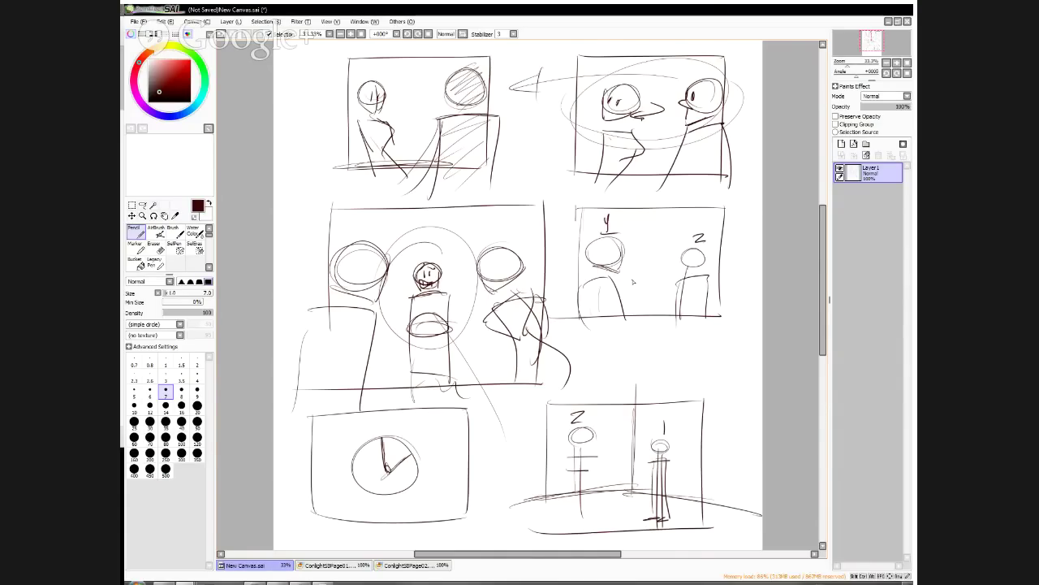
Circle the stick-figure panel and the large three-figure panel, and draw a long line across the large panel
{"action": "mouse_move", "coordinate": [747, 438]}
{"action": "left_mouse_down"}
{"action": "mouse_move", "coordinate": [727, 395]}
{"action": "mouse_move", "coordinate": [495, 552]}
{"action": "mouse_move", "coordinate": [479, 435]}
{"action": "mouse_move", "coordinate": [761, 485]}
{"action": "left_mouse_up"}
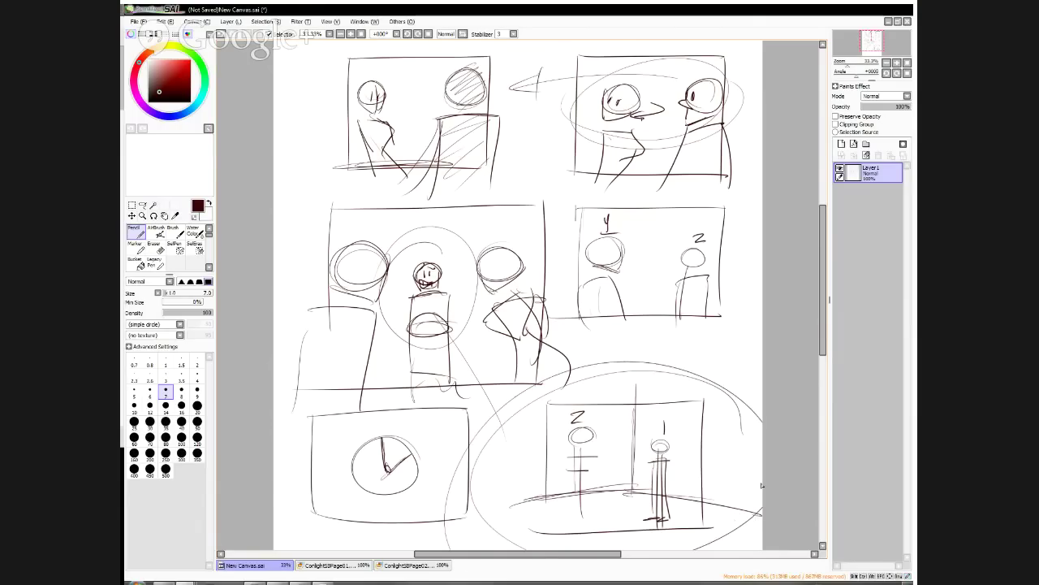
{"action": "mouse_move", "coordinate": [553, 232]}
{"action": "left_mouse_down"}
{"action": "mouse_move", "coordinate": [455, 177]}
{"action": "mouse_move", "coordinate": [277, 262]}
{"action": "left_mouse_up"}
{"action": "mouse_move", "coordinate": [746, 416]}
{"action": "left_mouse_down"}
{"action": "mouse_move", "coordinate": [650, 351]}
{"action": "mouse_move", "coordinate": [484, 463]}
{"action": "mouse_move", "coordinate": [579, 370]}
{"action": "left_mouse_up"}
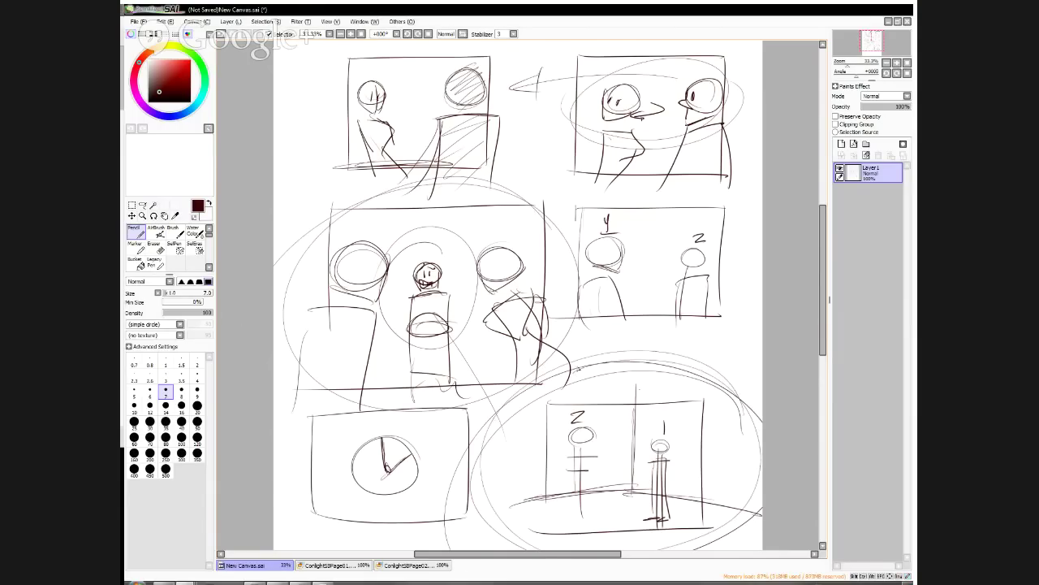
{"action": "left_click_drag", "start_coordinate": [273, 355], "coordinate": [659, 340]}
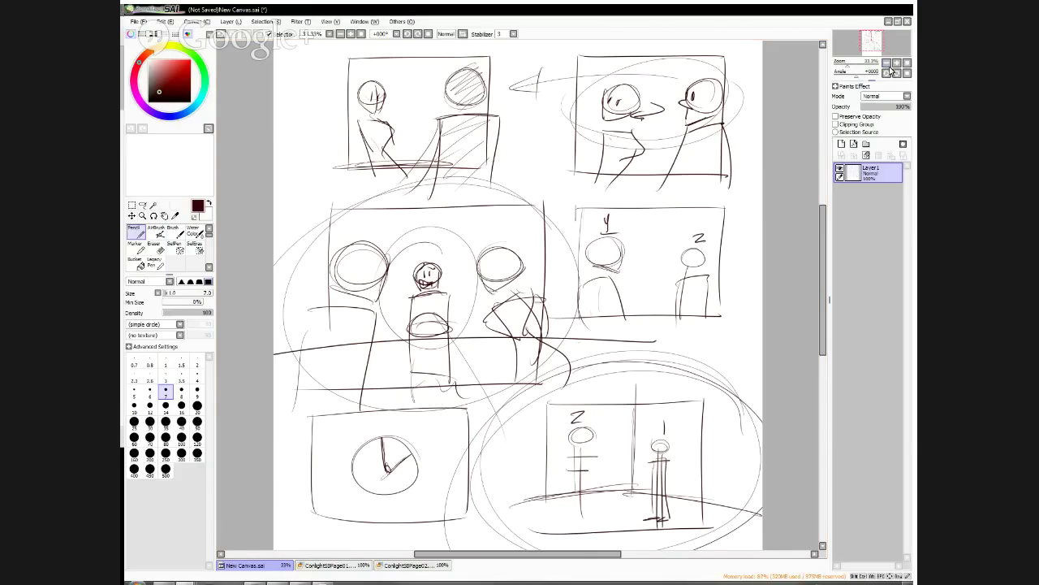
Clear the layer and sketch a front-facing bald head with centre guidelines, eyes, nose and mouth
{"action": "left_click", "coordinate": [867, 156]}
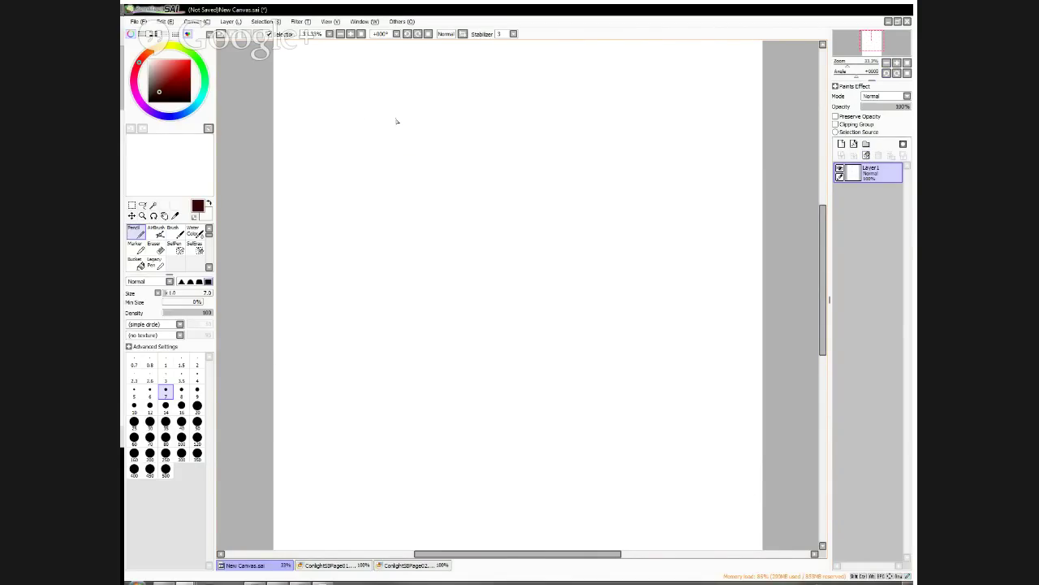
{"action": "left_click_drag", "start_coordinate": [357, 81], "coordinate": [360, 152]}
{"action": "mouse_move", "coordinate": [359, 75]}
{"action": "left_mouse_down"}
{"action": "mouse_move", "coordinate": [407, 114]}
{"action": "mouse_move", "coordinate": [384, 73]}
{"action": "mouse_move", "coordinate": [393, 135]}
{"action": "mouse_move", "coordinate": [334, 113]}
{"action": "mouse_move", "coordinate": [330, 101]}
{"action": "mouse_move", "coordinate": [344, 155]}
{"action": "mouse_move", "coordinate": [361, 167]}
{"action": "mouse_move", "coordinate": [378, 168]}
{"action": "mouse_move", "coordinate": [411, 96]}
{"action": "left_mouse_up"}
{"action": "left_click_drag", "start_coordinate": [401, 151], "coordinate": [388, 171]}
{"action": "left_click_drag", "start_coordinate": [369, 66], "coordinate": [369, 174]}
{"action": "mouse_move", "coordinate": [407, 114]}
{"action": "left_mouse_down"}
{"action": "mouse_move", "coordinate": [328, 117]}
{"action": "mouse_move", "coordinate": [423, 113]}
{"action": "left_mouse_up"}
{"action": "mouse_move", "coordinate": [333, 118]}
{"action": "left_mouse_down"}
{"action": "mouse_move", "coordinate": [387, 118]}
{"action": "mouse_move", "coordinate": [375, 121]}
{"action": "mouse_move", "coordinate": [372, 152]}
{"action": "mouse_move", "coordinate": [384, 155]}
{"action": "left_mouse_up"}
Add sloping shoulders and two horizontal base lines beneath the front-facing head
{"action": "mouse_move", "coordinate": [354, 162]}
{"action": "left_mouse_down"}
{"action": "mouse_move", "coordinate": [383, 160]}
{"action": "mouse_move", "coordinate": [348, 177]}
{"action": "mouse_move", "coordinate": [399, 168]}
{"action": "mouse_move", "coordinate": [346, 154]}
{"action": "mouse_move", "coordinate": [343, 174]}
{"action": "mouse_move", "coordinate": [368, 191]}
{"action": "mouse_move", "coordinate": [383, 181]}
{"action": "mouse_move", "coordinate": [375, 191]}
{"action": "mouse_move", "coordinate": [276, 192]}
{"action": "left_mouse_up"}
{"action": "mouse_move", "coordinate": [412, 174]}
{"action": "left_mouse_down"}
{"action": "mouse_move", "coordinate": [393, 168]}
{"action": "mouse_move", "coordinate": [448, 188]}
{"action": "left_mouse_up"}
{"action": "left_click_drag", "start_coordinate": [445, 187], "coordinate": [447, 232]}
{"action": "mouse_move", "coordinate": [275, 221]}
{"action": "left_mouse_down"}
{"action": "mouse_move", "coordinate": [470, 220]}
{"action": "mouse_move", "coordinate": [461, 233]}
{"action": "left_mouse_up"}
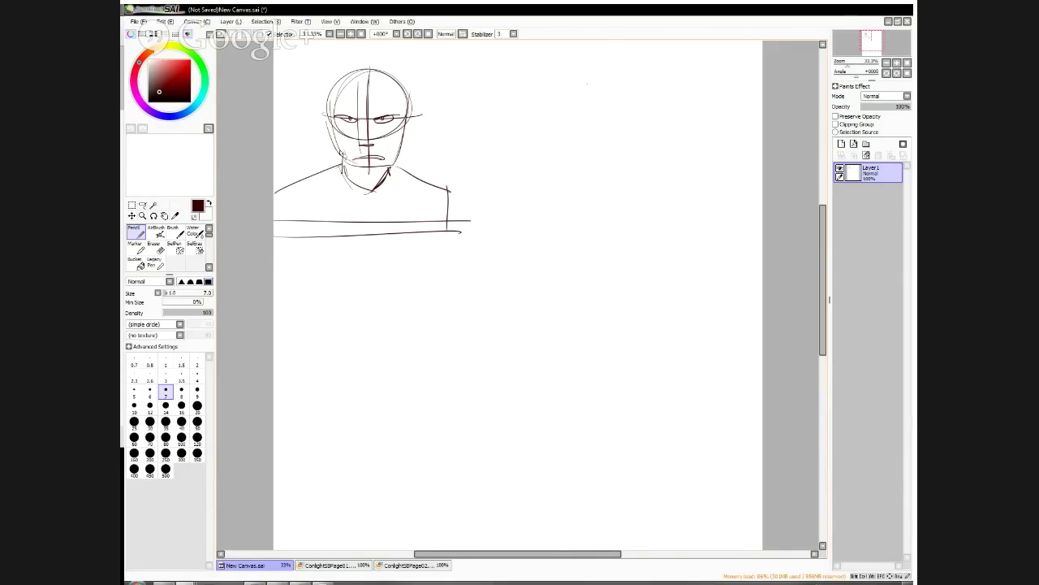
Sketch a second bust beside the first with a slightly turned head, squared shoulders and a base line
{"action": "mouse_move", "coordinate": [569, 78]}
{"action": "left_mouse_down"}
{"action": "mouse_move", "coordinate": [538, 122]}
{"action": "mouse_move", "coordinate": [602, 74]}
{"action": "mouse_move", "coordinate": [565, 144]}
{"action": "mouse_move", "coordinate": [539, 125]}
{"action": "mouse_move", "coordinate": [553, 154]}
{"action": "mouse_move", "coordinate": [604, 159]}
{"action": "left_mouse_up"}
{"action": "left_click_drag", "start_coordinate": [619, 91], "coordinate": [599, 160]}
{"action": "left_click_drag", "start_coordinate": [580, 58], "coordinate": [570, 172]}
{"action": "mouse_move", "coordinate": [533, 120]}
{"action": "left_mouse_down"}
{"action": "mouse_move", "coordinate": [610, 114]}
{"action": "mouse_move", "coordinate": [563, 122]}
{"action": "mouse_move", "coordinate": [566, 111]}
{"action": "mouse_move", "coordinate": [562, 139]}
{"action": "mouse_move", "coordinate": [620, 167]}
{"action": "mouse_move", "coordinate": [558, 175]}
{"action": "mouse_move", "coordinate": [611, 168]}
{"action": "mouse_move", "coordinate": [484, 219]}
{"action": "left_mouse_up"}
{"action": "mouse_move", "coordinate": [564, 166]}
{"action": "left_mouse_down"}
{"action": "mouse_move", "coordinate": [513, 172]}
{"action": "mouse_move", "coordinate": [498, 240]}
{"action": "left_mouse_up"}
{"action": "left_click_drag", "start_coordinate": [605, 171], "coordinate": [695, 176]}
{"action": "left_click_drag", "start_coordinate": [658, 168], "coordinate": [679, 240]}
{"action": "left_click_drag", "start_coordinate": [472, 227], "coordinate": [735, 237]}
Cross out the front-facing bust with a large X and touch up the second bust's neck
{"action": "left_click_drag", "start_coordinate": [436, 45], "coordinate": [286, 270]}
{"action": "left_click_drag", "start_coordinate": [284, 46], "coordinate": [436, 257]}
{"action": "left_click_drag", "start_coordinate": [595, 159], "coordinate": [601, 168]}
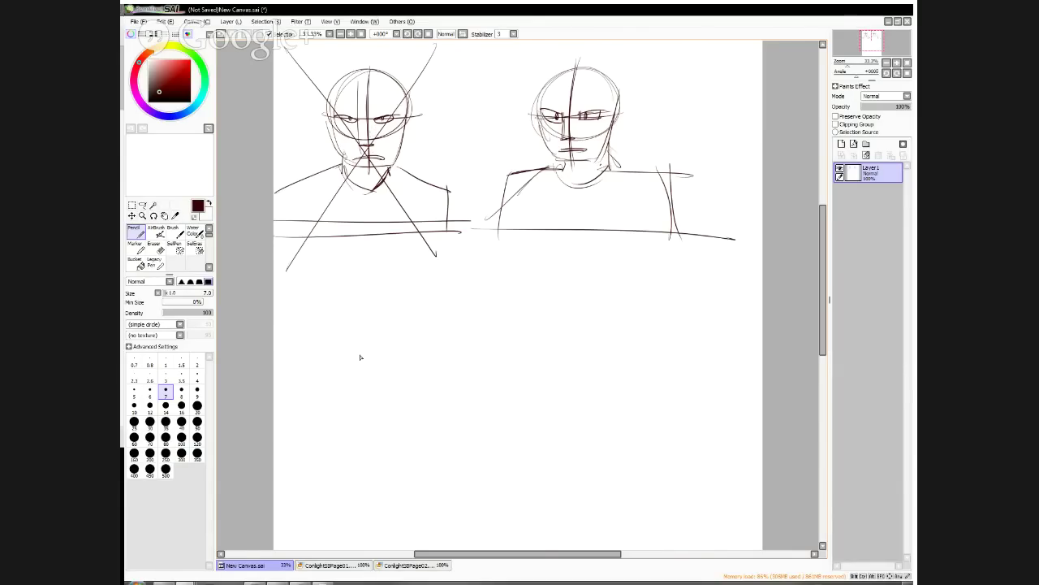
Draw a rectangular panel beneath the crossed-out bust with a centred, front-facing frowning bust inside
{"action": "mouse_move", "coordinate": [303, 266]}
{"action": "left_mouse_down"}
{"action": "mouse_move", "coordinate": [301, 379]}
{"action": "mouse_move", "coordinate": [480, 337]}
{"action": "mouse_move", "coordinate": [480, 375]}
{"action": "left_mouse_up"}
{"action": "left_click_drag", "start_coordinate": [276, 386], "coordinate": [498, 391]}
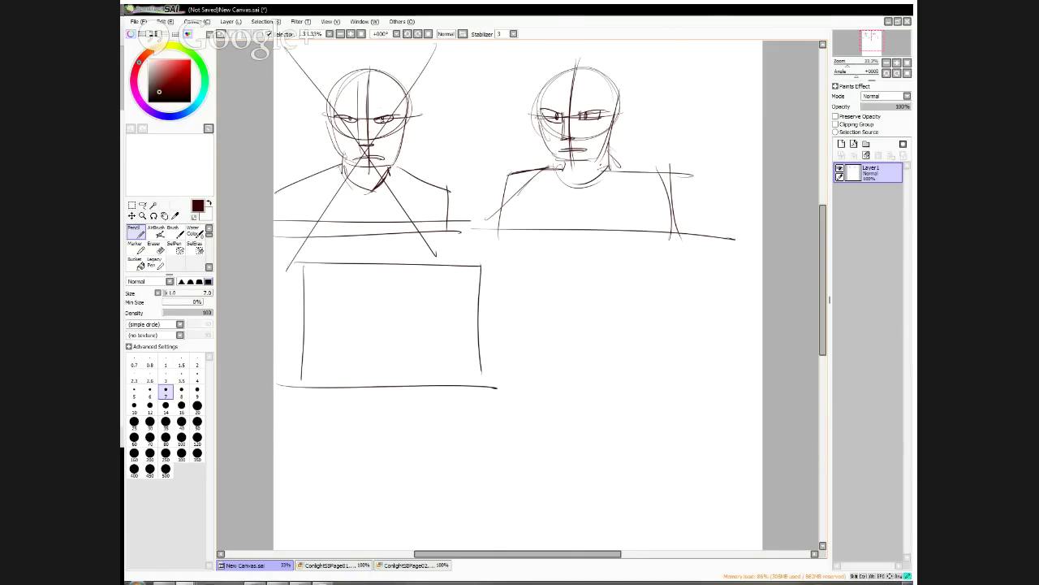
{"action": "mouse_move", "coordinate": [367, 324]}
{"action": "left_mouse_down"}
{"action": "mouse_move", "coordinate": [368, 277]}
{"action": "mouse_move", "coordinate": [368, 322]}
{"action": "mouse_move", "coordinate": [354, 279]}
{"action": "mouse_move", "coordinate": [380, 314]}
{"action": "mouse_move", "coordinate": [373, 289]}
{"action": "mouse_move", "coordinate": [355, 315]}
{"action": "mouse_move", "coordinate": [365, 334]}
{"action": "mouse_move", "coordinate": [402, 328]}
{"action": "left_mouse_up"}
{"action": "mouse_move", "coordinate": [376, 276]}
{"action": "left_mouse_down"}
{"action": "mouse_move", "coordinate": [378, 335]}
{"action": "mouse_move", "coordinate": [418, 305]}
{"action": "mouse_move", "coordinate": [371, 308]}
{"action": "left_mouse_up"}
{"action": "mouse_move", "coordinate": [386, 296]}
{"action": "left_mouse_down"}
{"action": "mouse_move", "coordinate": [397, 329]}
{"action": "mouse_move", "coordinate": [363, 349]}
{"action": "mouse_move", "coordinate": [395, 345]}
{"action": "left_mouse_up"}
{"action": "mouse_move", "coordinate": [338, 353]}
{"action": "left_mouse_down"}
{"action": "mouse_move", "coordinate": [434, 348]}
{"action": "mouse_move", "coordinate": [281, 380]}
{"action": "left_mouse_up"}
{"action": "mouse_move", "coordinate": [392, 339]}
{"action": "left_mouse_down"}
{"action": "mouse_move", "coordinate": [442, 361]}
{"action": "mouse_move", "coordinate": [442, 390]}
{"action": "left_mouse_up"}
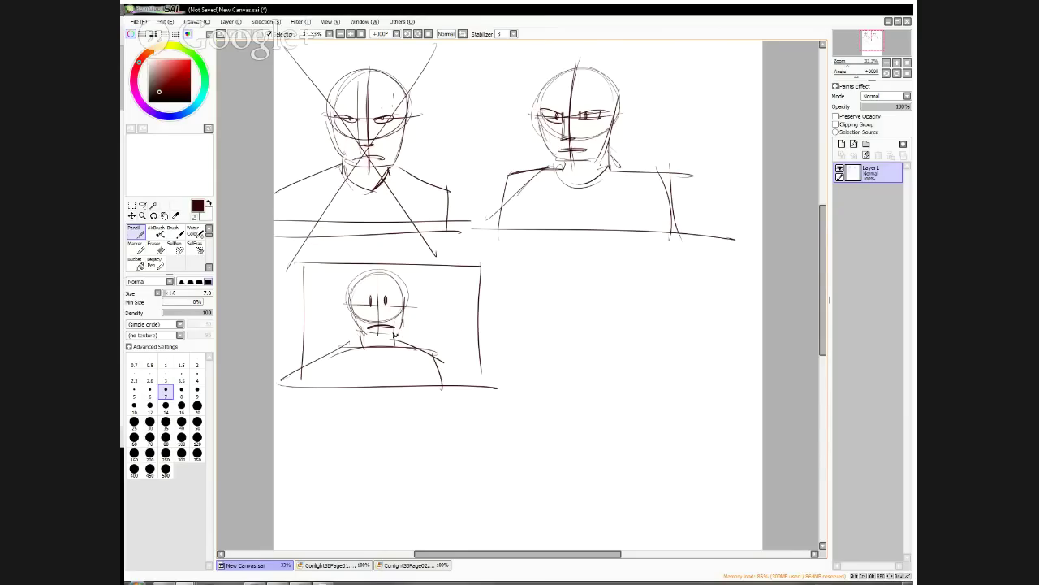
Cross out the framed centred bust and draw an empty panel frame beside it
{"action": "left_click", "coordinate": [490, 128]}
{"action": "left_click_drag", "start_coordinate": [491, 239], "coordinate": [290, 421]}
{"action": "left_click_drag", "start_coordinate": [321, 238], "coordinate": [422, 419]}
{"action": "mouse_move", "coordinate": [506, 263]}
{"action": "left_mouse_down"}
{"action": "mouse_move", "coordinate": [508, 396]}
{"action": "mouse_move", "coordinate": [714, 258]}
{"action": "mouse_move", "coordinate": [706, 385]}
{"action": "left_mouse_up"}
{"action": "left_click_drag", "start_coordinate": [695, 390], "coordinate": [505, 388]}
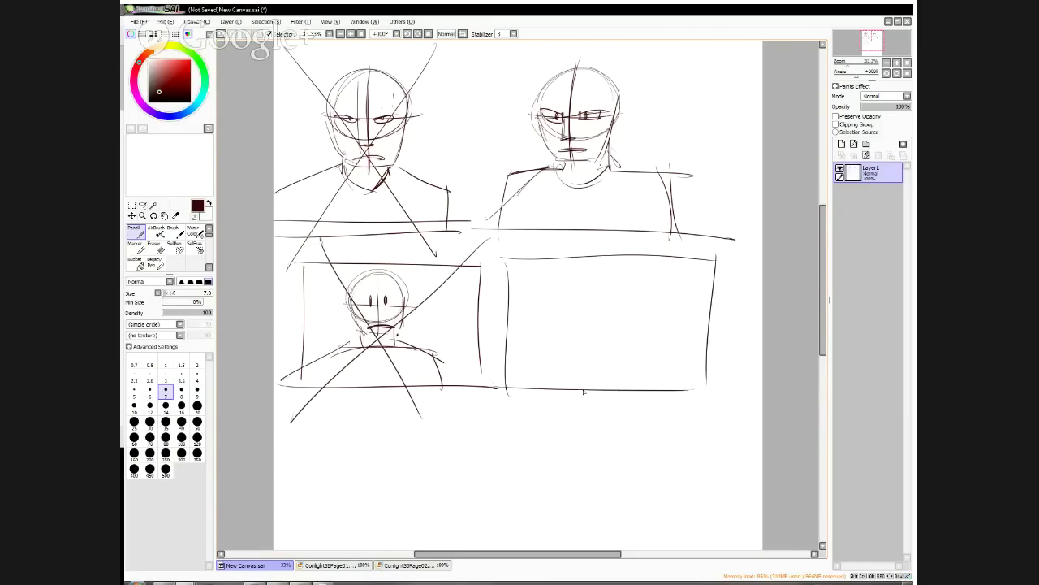
Sketch an off-centre bust inside the empty panel and write "7/16th" in the open space beside it
{"action": "mouse_move", "coordinate": [569, 266]}
{"action": "left_mouse_down"}
{"action": "mouse_move", "coordinate": [540, 286]}
{"action": "mouse_move", "coordinate": [544, 300]}
{"action": "mouse_move", "coordinate": [556, 330]}
{"action": "mouse_move", "coordinate": [598, 348]}
{"action": "left_mouse_up"}
{"action": "left_click_drag", "start_coordinate": [604, 276], "coordinate": [599, 341]}
{"action": "mouse_move", "coordinate": [577, 295]}
{"action": "left_mouse_down"}
{"action": "mouse_move", "coordinate": [576, 261]}
{"action": "mouse_move", "coordinate": [576, 349]}
{"action": "left_mouse_up"}
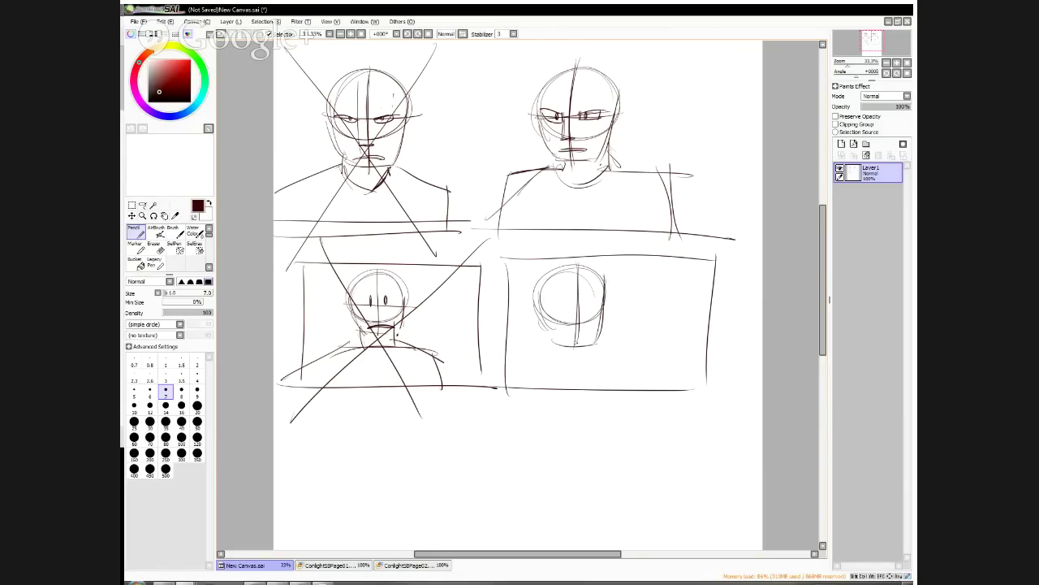
{"action": "mouse_move", "coordinate": [536, 303]}
{"action": "left_mouse_down"}
{"action": "mouse_move", "coordinate": [619, 303]}
{"action": "mouse_move", "coordinate": [571, 311]}
{"action": "mouse_move", "coordinate": [585, 313]}
{"action": "mouse_move", "coordinate": [584, 335]}
{"action": "mouse_move", "coordinate": [559, 334]}
{"action": "mouse_move", "coordinate": [588, 339]}
{"action": "left_mouse_up"}
{"action": "mouse_move", "coordinate": [584, 298]}
{"action": "left_mouse_down"}
{"action": "mouse_move", "coordinate": [585, 322]}
{"action": "mouse_move", "coordinate": [542, 349]}
{"action": "mouse_move", "coordinate": [542, 363]}
{"action": "left_mouse_up"}
{"action": "left_click_drag", "start_coordinate": [588, 347], "coordinate": [590, 365]}
{"action": "mouse_move", "coordinate": [523, 359]}
{"action": "left_mouse_down"}
{"action": "mouse_move", "coordinate": [603, 355]}
{"action": "mouse_move", "coordinate": [661, 403]}
{"action": "mouse_move", "coordinate": [502, 398]}
{"action": "mouse_move", "coordinate": [618, 354]}
{"action": "mouse_move", "coordinate": [649, 401]}
{"action": "left_mouse_up"}
{"action": "left_click_drag", "start_coordinate": [623, 352], "coordinate": [633, 373]}
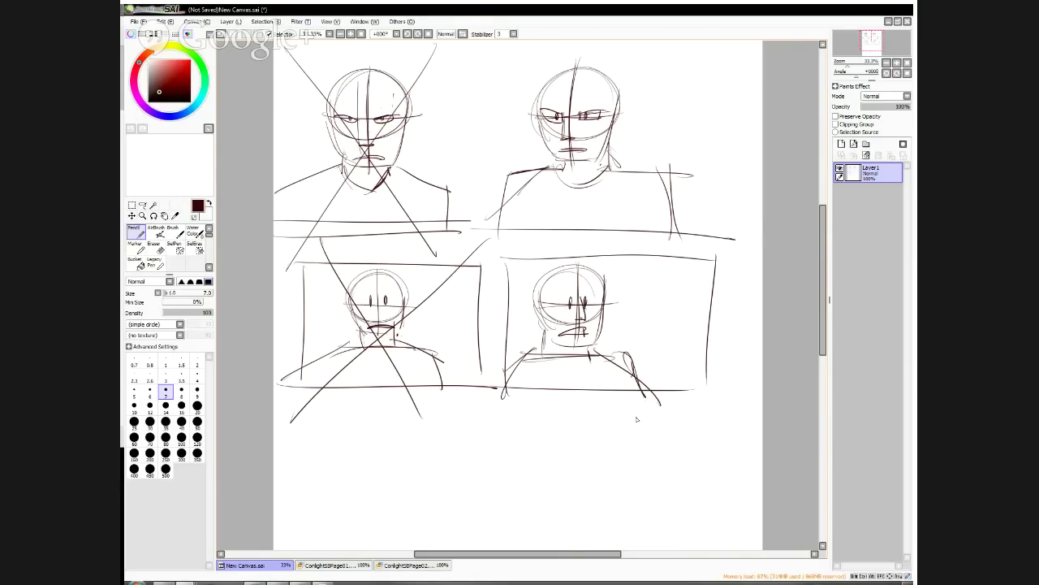
{"action": "mouse_move", "coordinate": [640, 274]}
{"action": "left_mouse_down"}
{"action": "mouse_move", "coordinate": [655, 274]}
{"action": "mouse_move", "coordinate": [635, 297]}
{"action": "mouse_move", "coordinate": [681, 268]}
{"action": "mouse_move", "coordinate": [657, 303]}
{"action": "mouse_move", "coordinate": [687, 293]}
{"action": "left_mouse_up"}
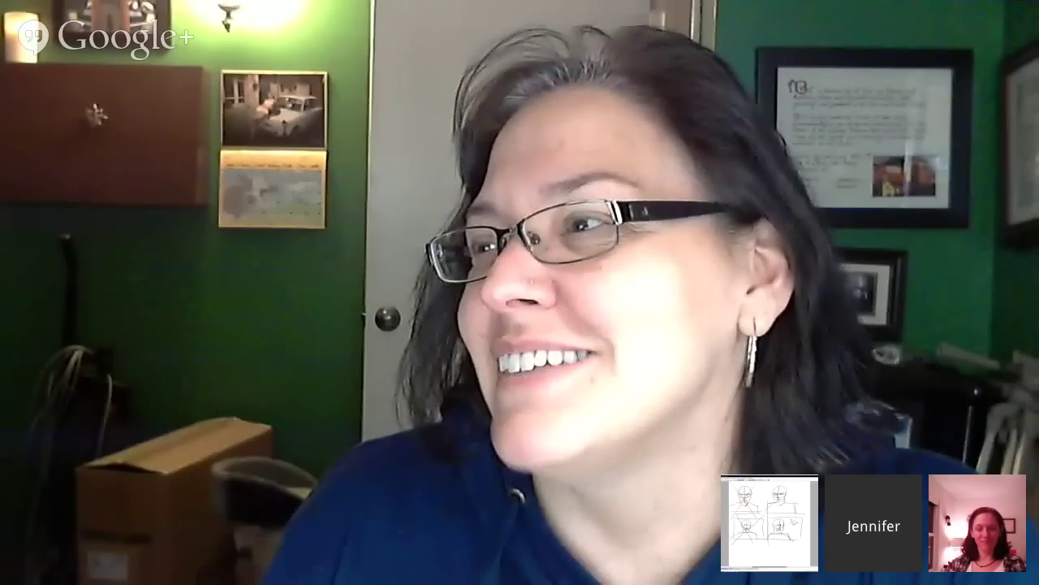
Draw a tall frame around the two uncrossed busts and circle the 7/16th note
{"action": "left_click_drag", "start_coordinate": [497, 52], "coordinate": [514, 422]}
{"action": "left_click_drag", "start_coordinate": [495, 50], "coordinate": [743, 48]}
{"action": "left_click_drag", "start_coordinate": [743, 49], "coordinate": [726, 418]}
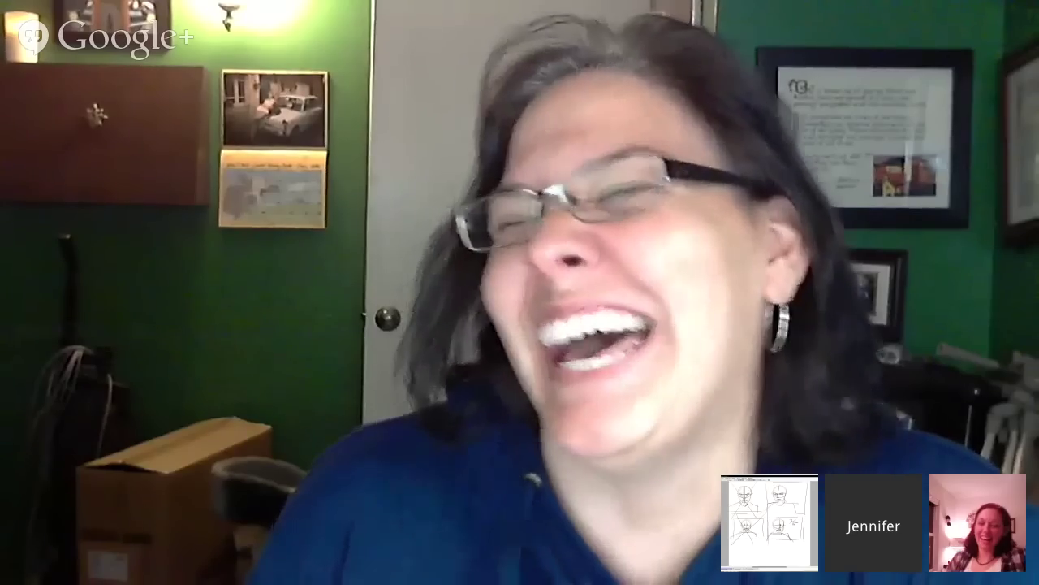
{"action": "left_click_drag", "start_coordinate": [682, 260], "coordinate": [686, 262]}
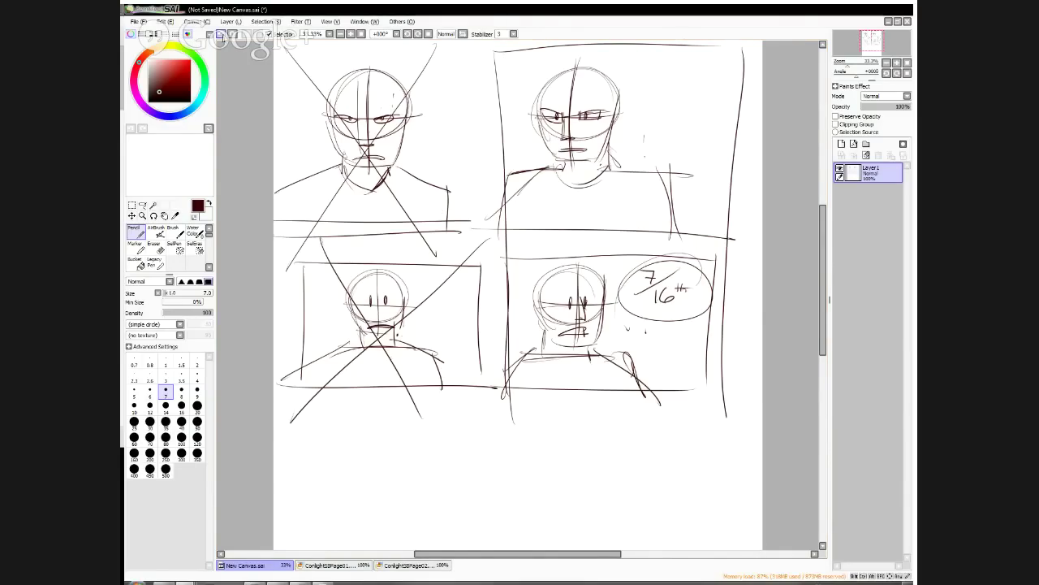
Undo the tall frame and the circle around the 7/16th note
{"action": "left_click", "coordinate": [219, 35]}
{"action": "left_click", "coordinate": [220, 34]}
{"action": "left_click", "coordinate": [219, 34]}
{"action": "left_click", "coordinate": [220, 35]}
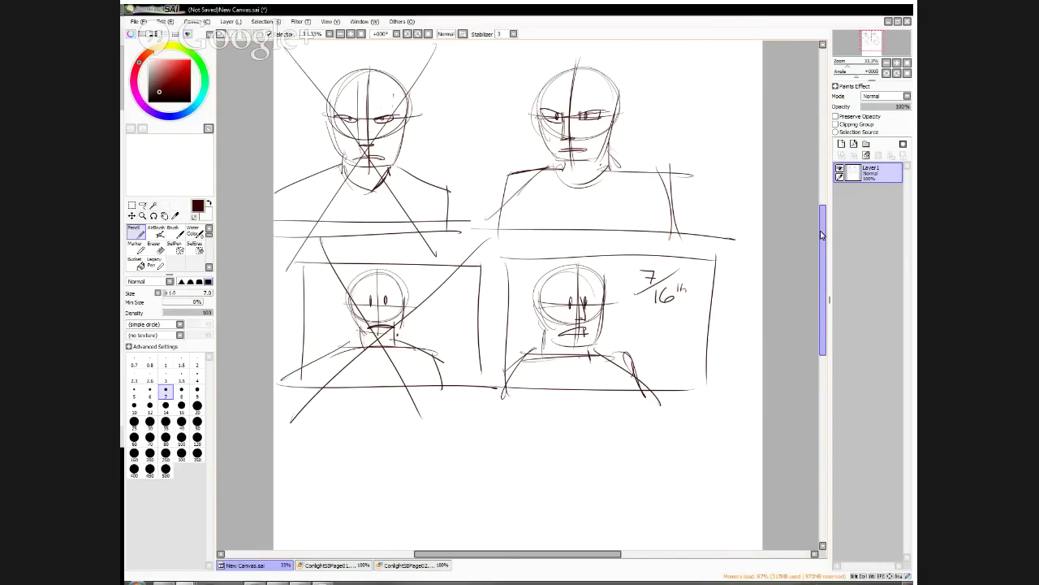
Draw a large empty panel frame beneath the crossed-out framed bust
{"action": "left_click_drag", "start_coordinate": [822, 235], "coordinate": [821, 278]}
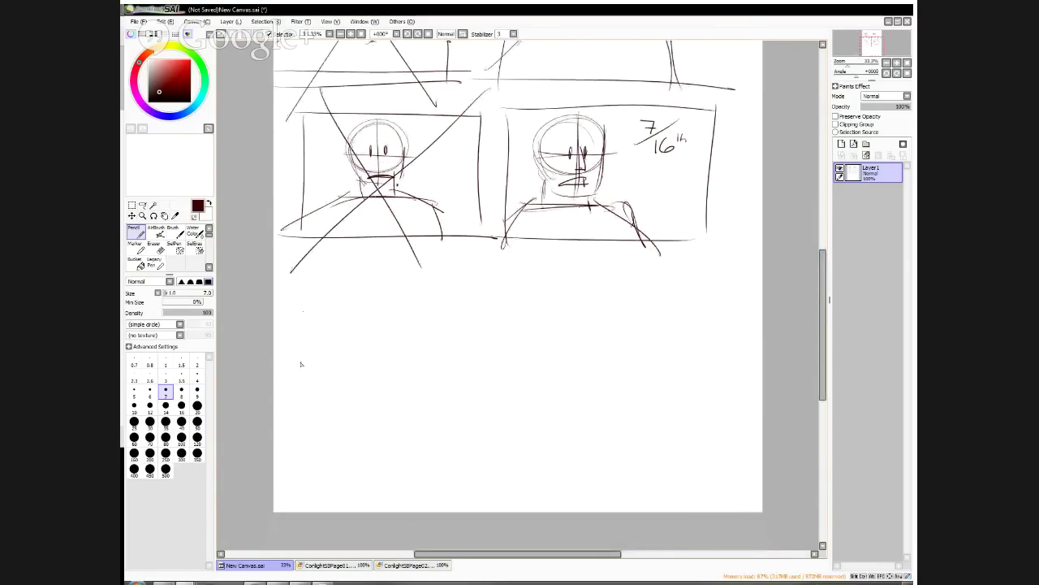
{"action": "left_click_drag", "start_coordinate": [306, 275], "coordinate": [300, 441]}
{"action": "mouse_move", "coordinate": [302, 278]}
{"action": "left_mouse_down"}
{"action": "mouse_move", "coordinate": [525, 264]}
{"action": "mouse_move", "coordinate": [528, 426]}
{"action": "left_mouse_up"}
{"action": "left_click_drag", "start_coordinate": [294, 424], "coordinate": [541, 422]}
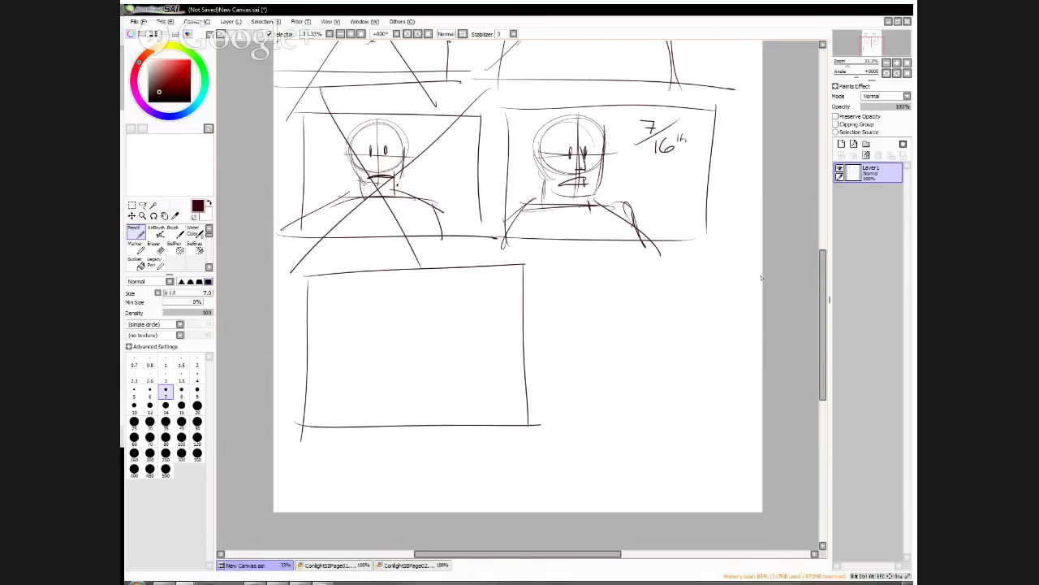
Reinforce the frames around both off-centre busts and scribble over the open space beside the lower one
{"action": "mouse_move", "coordinate": [509, 105]}
{"action": "left_mouse_down"}
{"action": "mouse_move", "coordinate": [504, 244]}
{"action": "mouse_move", "coordinate": [713, 227]}
{"action": "mouse_move", "coordinate": [710, 254]}
{"action": "left_mouse_up"}
{"action": "left_click_drag", "start_coordinate": [485, 235], "coordinate": [720, 234]}
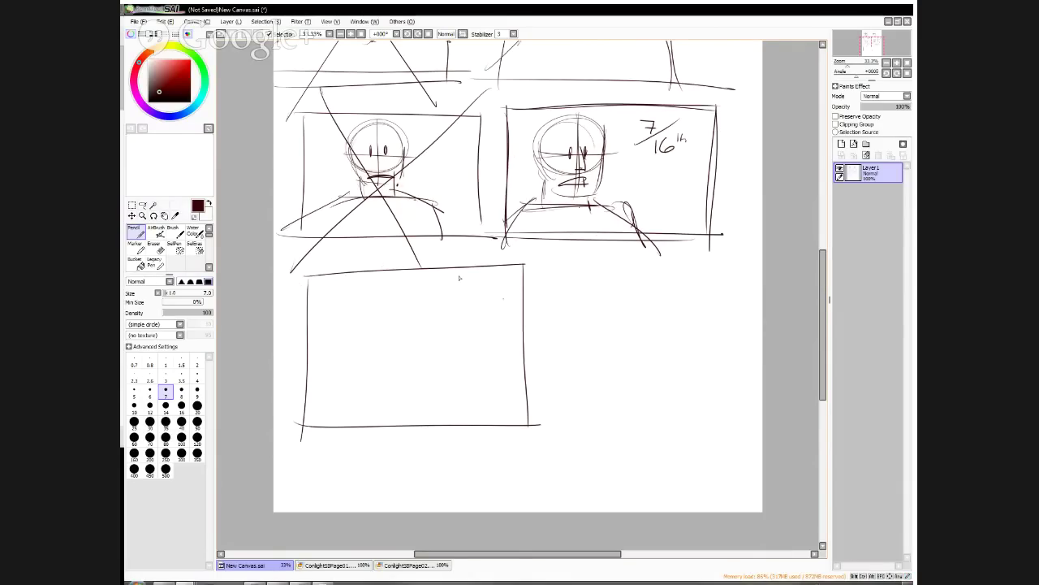
{"action": "left_click_drag", "start_coordinate": [822, 318], "coordinate": [823, 254]}
{"action": "mouse_move", "coordinate": [484, 282]}
{"action": "left_mouse_down"}
{"action": "mouse_move", "coordinate": [466, 113]}
{"action": "mouse_move", "coordinate": [677, 122]}
{"action": "mouse_move", "coordinate": [677, 271]}
{"action": "left_mouse_up"}
{"action": "mouse_move", "coordinate": [519, 130]}
{"action": "left_mouse_down"}
{"action": "mouse_move", "coordinate": [459, 255]}
{"action": "mouse_move", "coordinate": [461, 291]}
{"action": "left_mouse_up"}
{"action": "left_click_drag", "start_coordinate": [642, 337], "coordinate": [720, 371]}
{"action": "left_click_drag", "start_coordinate": [650, 413], "coordinate": [721, 438]}
{"action": "left_click_drag", "start_coordinate": [823, 215], "coordinate": [821, 285]}
Retrace the large empty panel's frame with a second set of lines
{"action": "mouse_move", "coordinate": [300, 257]}
{"action": "left_mouse_down"}
{"action": "mouse_move", "coordinate": [303, 425]}
{"action": "mouse_move", "coordinate": [533, 246]}
{"action": "left_mouse_up"}
{"action": "left_click_drag", "start_coordinate": [530, 389], "coordinate": [528, 248]}
{"action": "left_click_drag", "start_coordinate": [289, 411], "coordinate": [538, 409]}
Divide the large panel into vertical thirds, hatch the first two, and mark the open third with an oval and arrow
{"action": "left_click_drag", "start_coordinate": [371, 242], "coordinate": [378, 411]}
{"action": "left_click_drag", "start_coordinate": [462, 244], "coordinate": [463, 410]}
{"action": "mouse_move", "coordinate": [452, 269]}
{"action": "left_mouse_down"}
{"action": "mouse_move", "coordinate": [390, 268]}
{"action": "mouse_move", "coordinate": [452, 311]}
{"action": "mouse_move", "coordinate": [397, 416]}
{"action": "mouse_move", "coordinate": [446, 412]}
{"action": "left_mouse_up"}
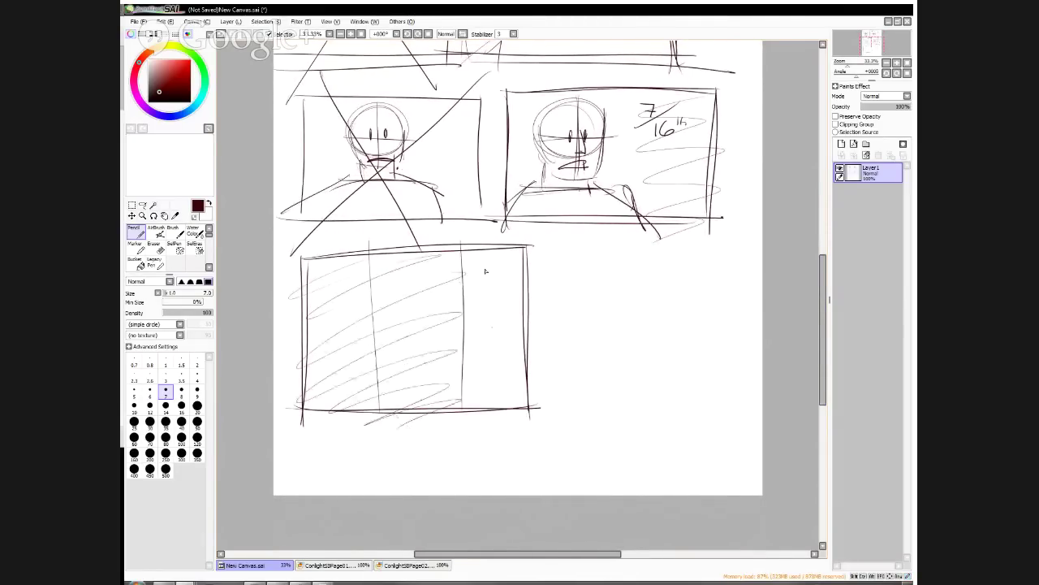
{"action": "mouse_move", "coordinate": [467, 362]}
{"action": "left_mouse_down"}
{"action": "mouse_move", "coordinate": [537, 357]}
{"action": "mouse_move", "coordinate": [471, 260]}
{"action": "mouse_move", "coordinate": [470, 399]}
{"action": "left_mouse_up"}
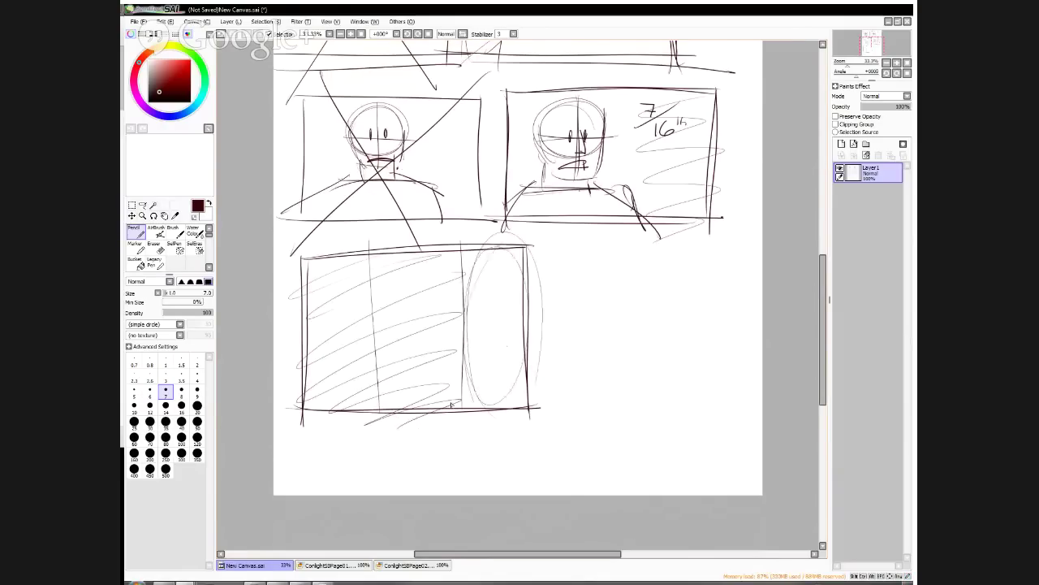
{"action": "mouse_move", "coordinate": [392, 312]}
{"action": "left_mouse_down"}
{"action": "mouse_move", "coordinate": [545, 326]}
{"action": "mouse_move", "coordinate": [537, 326]}
{"action": "left_mouse_up"}
Draw a matching empty panel frame beside the hatched panel, reaching the page's edge
{"action": "left_click_drag", "start_coordinate": [585, 240], "coordinate": [583, 418]}
{"action": "left_click_drag", "start_coordinate": [587, 240], "coordinate": [786, 246]}
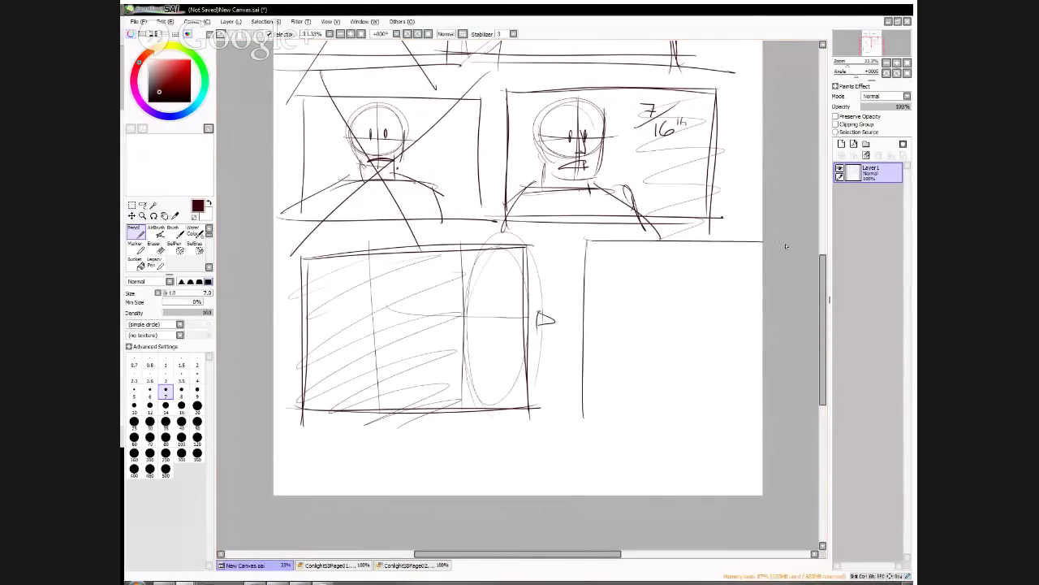
{"action": "left_click_drag", "start_coordinate": [578, 405], "coordinate": [754, 413]}
{"action": "left_click_drag", "start_coordinate": [760, 237], "coordinate": [760, 396]}
Divide the new panel into thirds, hatch the two outer-side ones, and draw an arrow toward the open third
{"action": "left_click_drag", "start_coordinate": [647, 240], "coordinate": [647, 401]}
{"action": "mouse_move", "coordinate": [711, 284]}
{"action": "left_mouse_down"}
{"action": "mouse_move", "coordinate": [711, 237]}
{"action": "mouse_move", "coordinate": [706, 409]}
{"action": "left_mouse_up"}
{"action": "mouse_move", "coordinate": [715, 246]}
{"action": "left_mouse_down"}
{"action": "mouse_move", "coordinate": [655, 270]}
{"action": "mouse_move", "coordinate": [650, 341]}
{"action": "mouse_move", "coordinate": [707, 378]}
{"action": "left_mouse_up"}
{"action": "left_click_drag", "start_coordinate": [696, 316], "coordinate": [585, 319]}
{"action": "left_click_drag", "start_coordinate": [606, 312], "coordinate": [603, 335]}
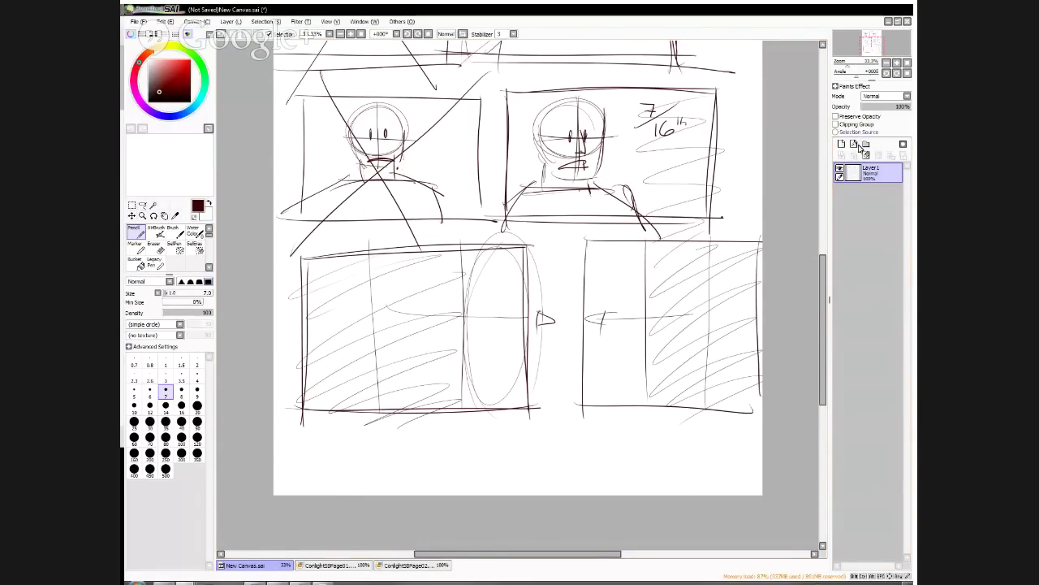
Clear the layer and draw a panel near the page's top with a hatched round-headed figure inside
{"action": "key", "text": "Delete"}
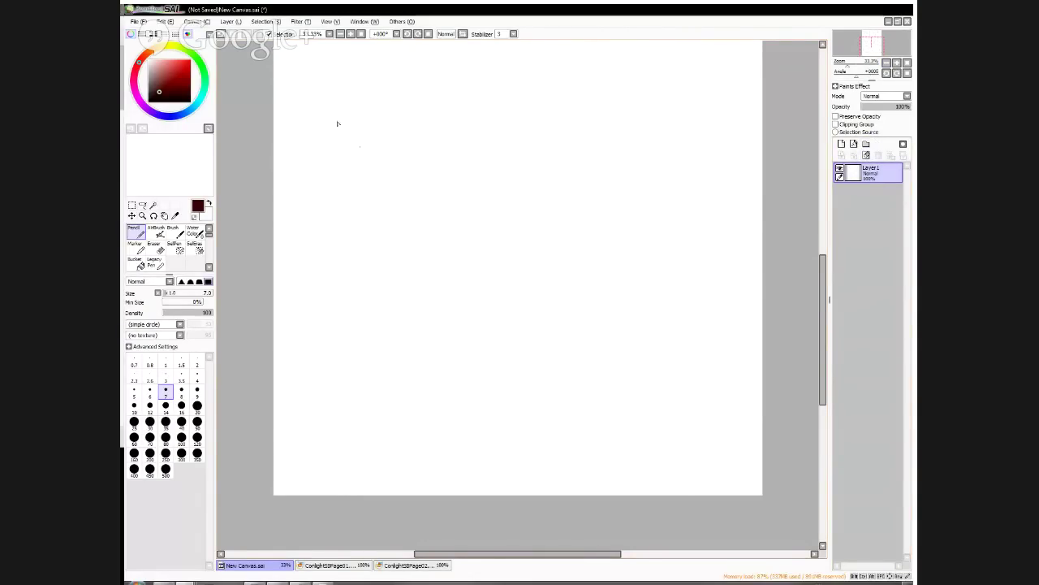
{"action": "left_click_drag", "start_coordinate": [822, 285], "coordinate": [815, 225]}
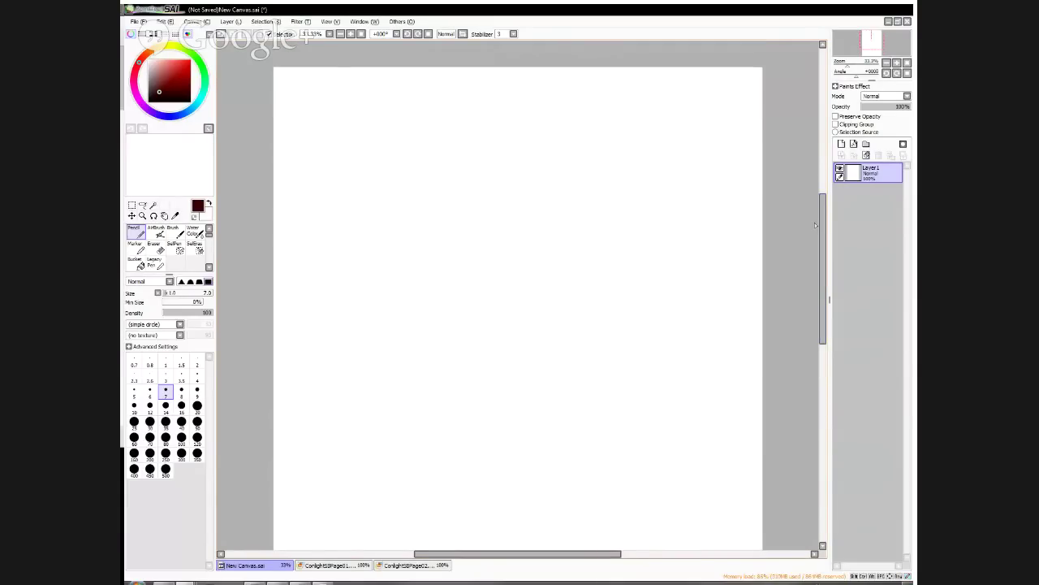
{"action": "mouse_move", "coordinate": [326, 93]}
{"action": "left_mouse_down"}
{"action": "mouse_move", "coordinate": [326, 177]}
{"action": "mouse_move", "coordinate": [333, 94]}
{"action": "mouse_move", "coordinate": [480, 123]}
{"action": "mouse_move", "coordinate": [479, 210]}
{"action": "left_mouse_up"}
{"action": "left_click_drag", "start_coordinate": [325, 210], "coordinate": [477, 204]}
{"action": "mouse_move", "coordinate": [415, 143]}
{"action": "left_mouse_down"}
{"action": "mouse_move", "coordinate": [396, 115]}
{"action": "mouse_move", "coordinate": [385, 160]}
{"action": "mouse_move", "coordinate": [373, 130]}
{"action": "mouse_move", "coordinate": [365, 161]}
{"action": "mouse_move", "coordinate": [402, 166]}
{"action": "mouse_move", "coordinate": [435, 208]}
{"action": "left_mouse_up"}
{"action": "mouse_move", "coordinate": [375, 122]}
{"action": "left_mouse_down"}
{"action": "mouse_move", "coordinate": [374, 152]}
{"action": "mouse_move", "coordinate": [416, 130]}
{"action": "mouse_move", "coordinate": [361, 213]}
{"action": "mouse_move", "coordinate": [414, 170]}
{"action": "mouse_move", "coordinate": [437, 189]}
{"action": "left_mouse_up"}
Draw a second panel beside the first with a hatched round-headed figure centred inside
{"action": "mouse_move", "coordinate": [506, 92]}
{"action": "left_mouse_down"}
{"action": "mouse_move", "coordinate": [498, 207]}
{"action": "mouse_move", "coordinate": [636, 94]}
{"action": "mouse_move", "coordinate": [631, 213]}
{"action": "left_mouse_up"}
{"action": "left_click_drag", "start_coordinate": [482, 201], "coordinate": [630, 208]}
{"action": "left_click_drag", "start_coordinate": [637, 156], "coordinate": [628, 210]}
{"action": "mouse_move", "coordinate": [569, 107]}
{"action": "left_mouse_down"}
{"action": "mouse_move", "coordinate": [542, 138]}
{"action": "mouse_move", "coordinate": [596, 138]}
{"action": "left_mouse_up"}
{"action": "left_click_drag", "start_coordinate": [538, 210], "coordinate": [536, 166]}
{"action": "mouse_move", "coordinate": [594, 158]}
{"action": "left_mouse_down"}
{"action": "mouse_move", "coordinate": [547, 166]}
{"action": "mouse_move", "coordinate": [538, 205]}
{"action": "mouse_move", "coordinate": [583, 209]}
{"action": "left_mouse_up"}
{"action": "left_click_drag", "start_coordinate": [579, 112], "coordinate": [575, 154]}
Select the second panel with its figure, move it slightly away from the first panel, and deselect
{"action": "left_click", "coordinate": [133, 204]}
{"action": "mouse_move", "coordinate": [491, 82]}
{"action": "left_mouse_down"}
{"action": "mouse_move", "coordinate": [497, 126]}
{"action": "mouse_move", "coordinate": [654, 229]}
{"action": "left_mouse_up"}
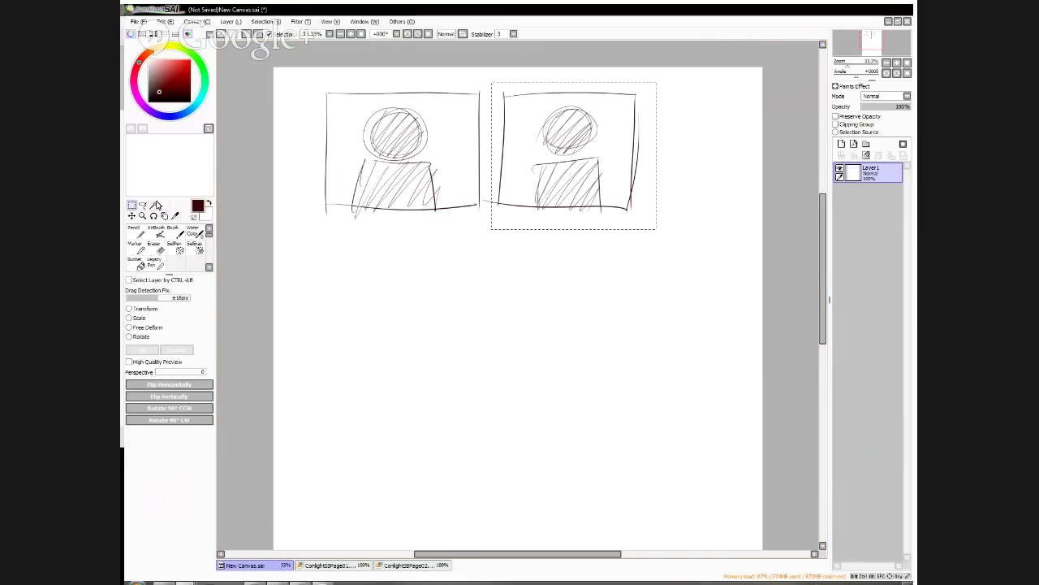
{"action": "left_click", "coordinate": [131, 216]}
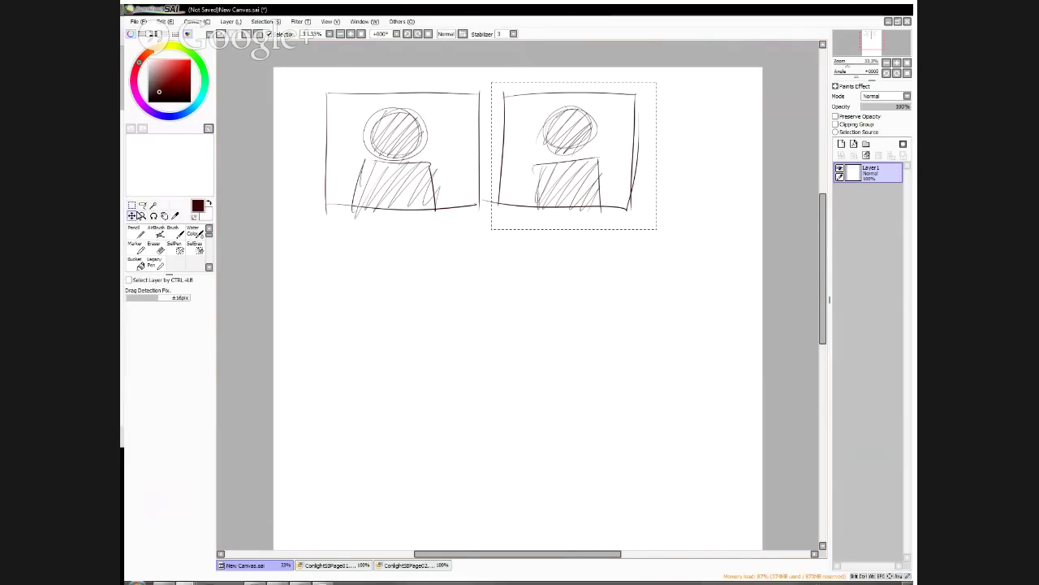
{"action": "mouse_move", "coordinate": [594, 194]}
{"action": "left_mouse_down"}
{"action": "mouse_move", "coordinate": [424, 193]}
{"action": "mouse_move", "coordinate": [596, 163]}
{"action": "left_mouse_up"}
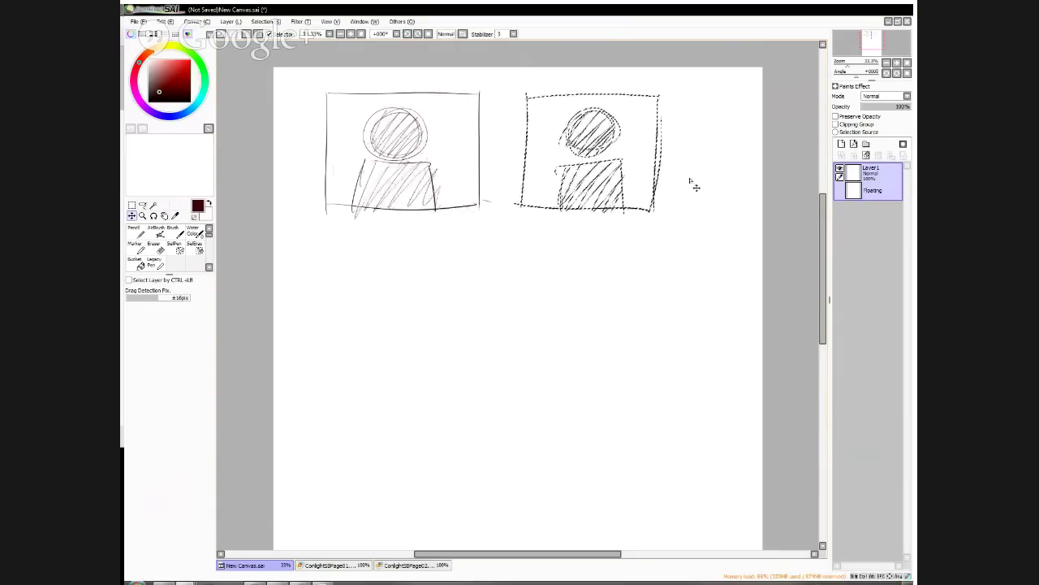
{"action": "left_click", "coordinate": [428, 34]}
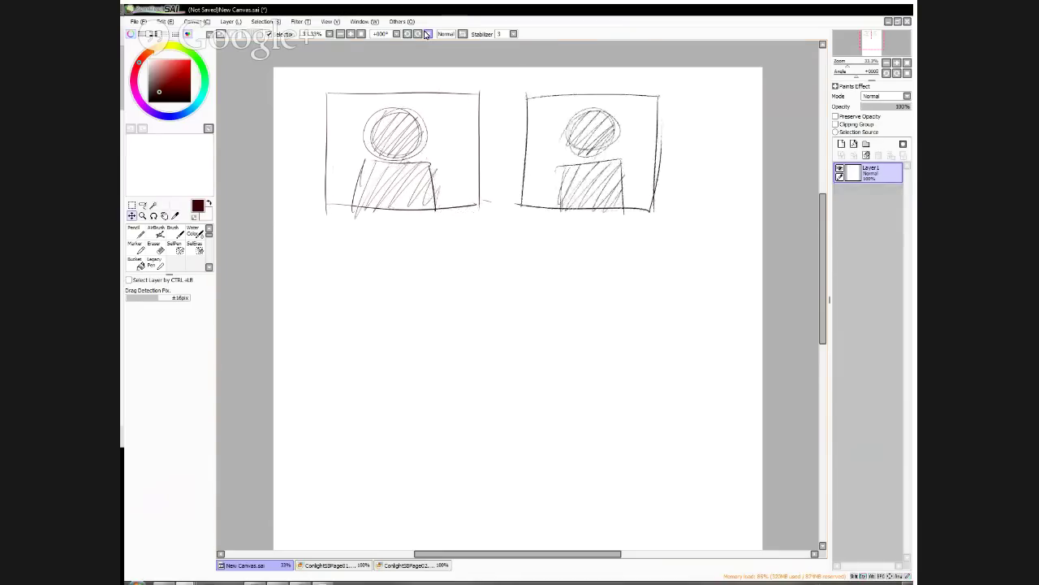
Erase the facing vertical borders between the two panels
{"action": "key", "text": "e"}
{"action": "mouse_move", "coordinate": [527, 104]}
{"action": "left_mouse_down"}
{"action": "mouse_move", "coordinate": [524, 210]}
{"action": "mouse_move", "coordinate": [482, 88]}
{"action": "mouse_move", "coordinate": [480, 173]}
{"action": "left_mouse_up"}
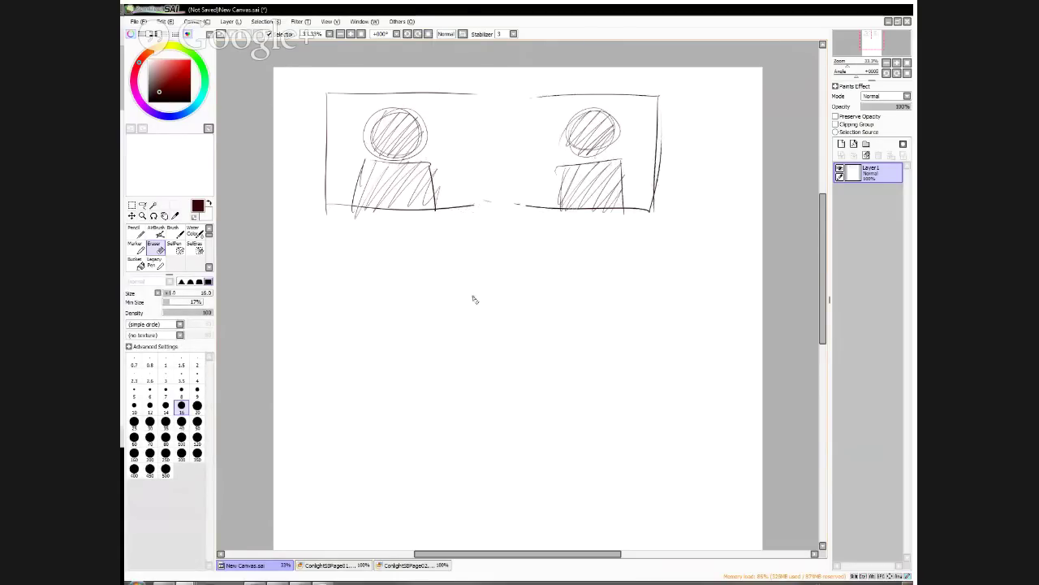
{"action": "mouse_move", "coordinate": [487, 97]}
{"action": "left_mouse_down"}
{"action": "mouse_move", "coordinate": [510, 97]}
{"action": "mouse_move", "coordinate": [517, 200]}
{"action": "left_mouse_up"}
Redraw the two panels' inner borders close together with the Pencil so both frames widen toward each other
{"action": "left_click", "coordinate": [136, 229]}
{"action": "left_click_drag", "start_coordinate": [520, 115], "coordinate": [514, 203]}
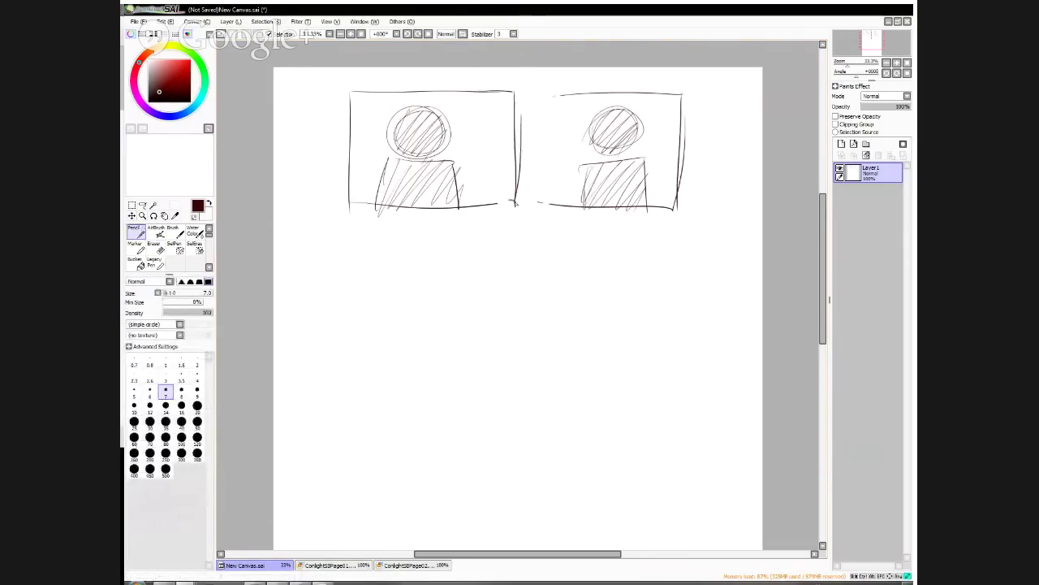
{"action": "mouse_move", "coordinate": [574, 96]}
{"action": "left_mouse_down"}
{"action": "mouse_move", "coordinate": [529, 95]}
{"action": "mouse_move", "coordinate": [528, 199]}
{"action": "left_mouse_up"}
{"action": "mouse_move", "coordinate": [524, 118]}
{"action": "left_mouse_down"}
{"action": "mouse_move", "coordinate": [520, 204]}
{"action": "mouse_move", "coordinate": [592, 205]}
{"action": "left_mouse_up"}
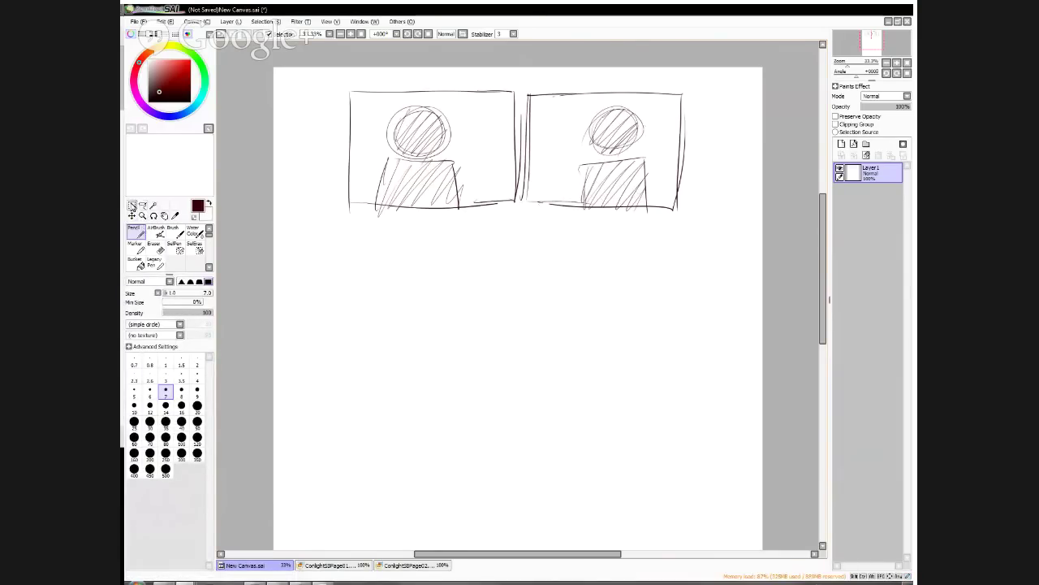
Erase the outer vertical borders of both panels and redraw them closer to the figures with the Pencil
{"action": "key", "text": "e"}
{"action": "mouse_move", "coordinate": [352, 86]}
{"action": "left_mouse_down"}
{"action": "mouse_move", "coordinate": [350, 176]}
{"action": "mouse_move", "coordinate": [367, 83]}
{"action": "left_mouse_up"}
{"action": "left_click_drag", "start_coordinate": [690, 113], "coordinate": [677, 209]}
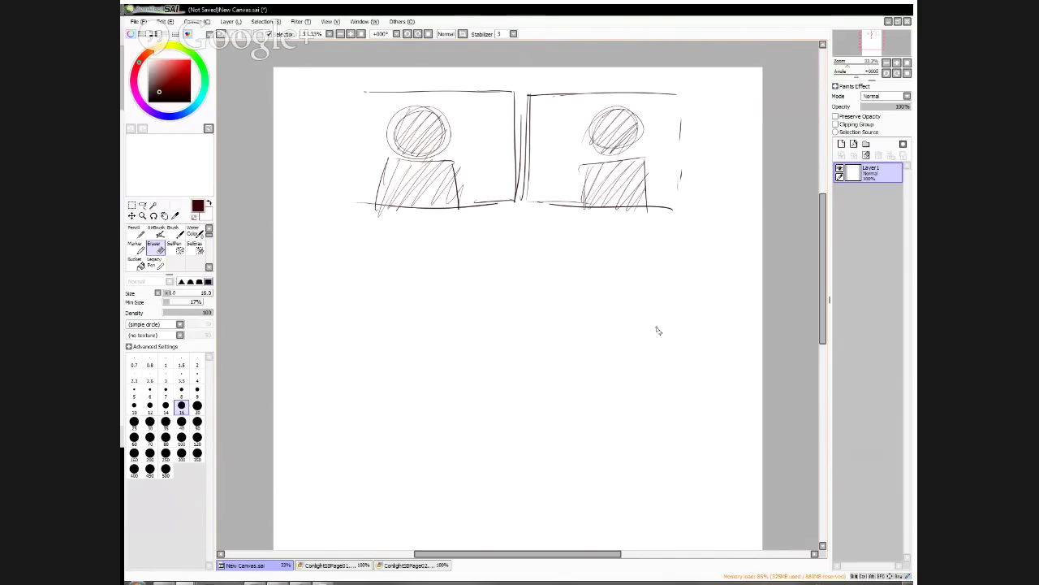
{"action": "key", "text": "n"}
{"action": "left_click_drag", "start_coordinate": [675, 93], "coordinate": [675, 218]}
{"action": "left_click_drag", "start_coordinate": [366, 89], "coordinate": [365, 213]}
Select the second panel, move it over the first for comparison, place it back beside it with a wider gap, and deselect
{"action": "key", "text": "m"}
{"action": "left_click_drag", "start_coordinate": [521, 80], "coordinate": [697, 228]}
{"action": "left_click", "coordinate": [148, 206]}
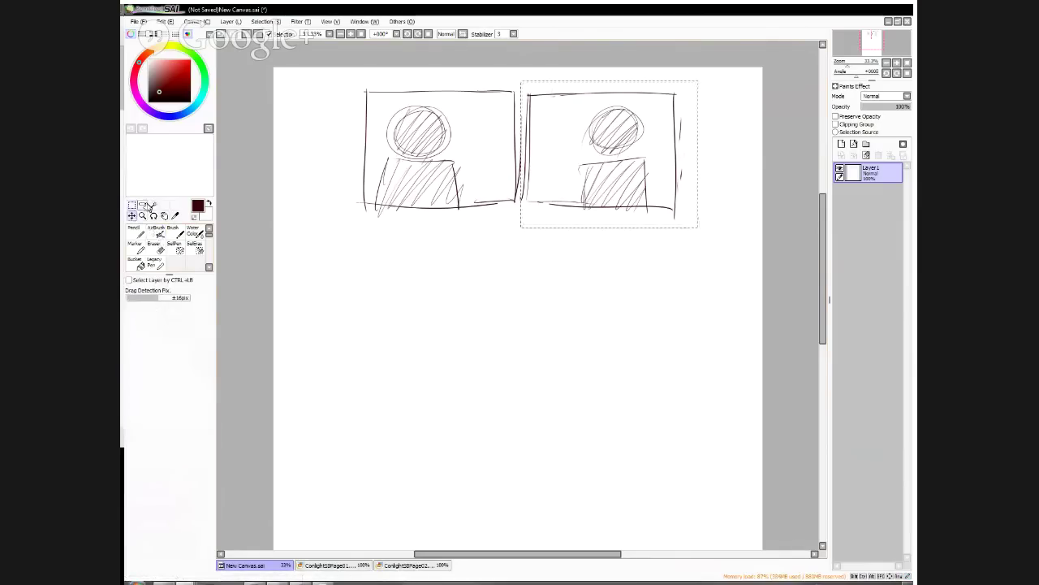
{"action": "left_click_drag", "start_coordinate": [651, 200], "coordinate": [492, 200]}
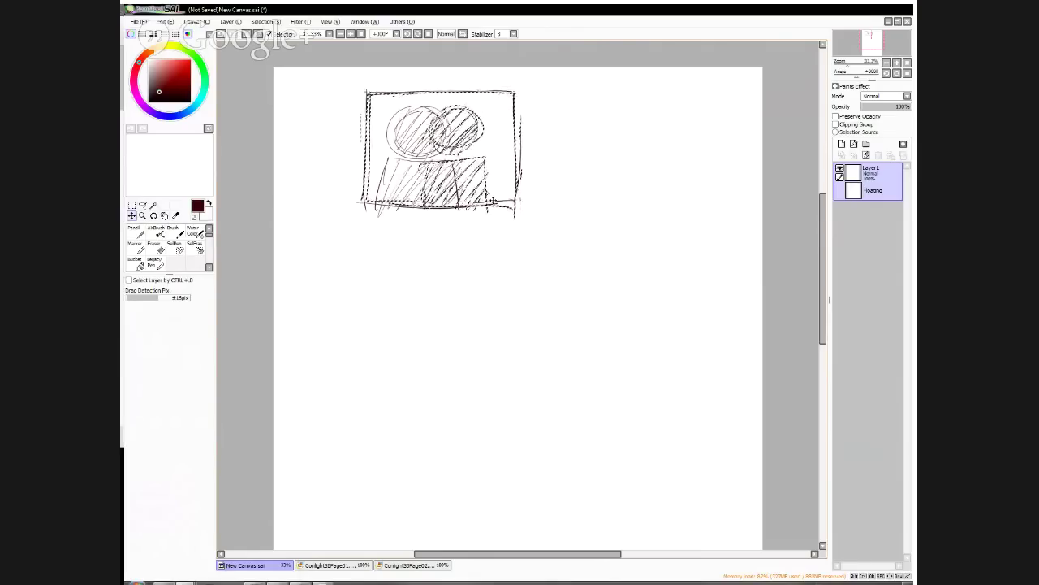
{"action": "left_click_drag", "start_coordinate": [492, 200], "coordinate": [663, 200]}
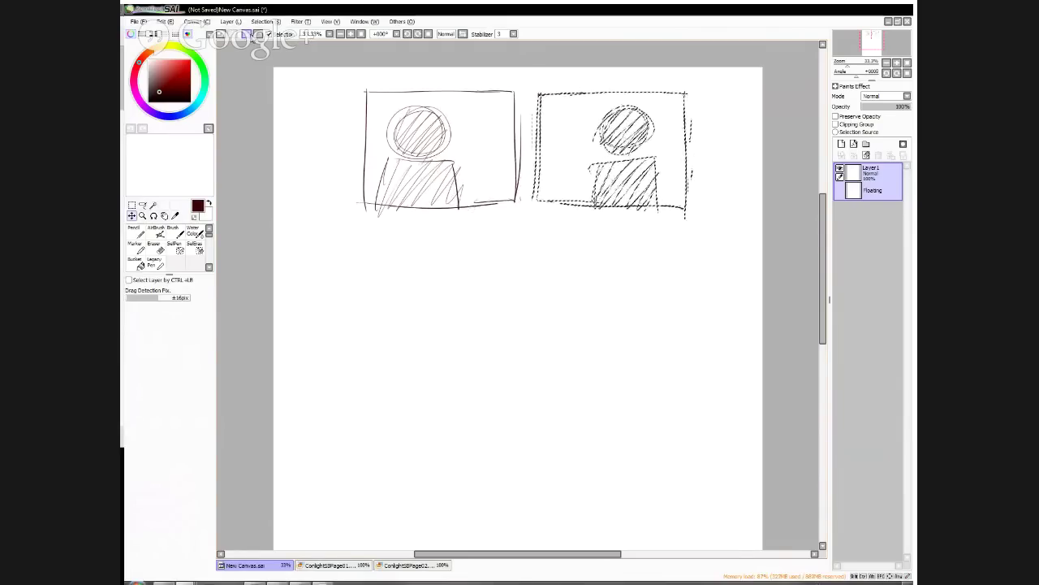
{"action": "left_click", "coordinate": [247, 34]}
Draw a double-headed arrow with the Pencil across the gap between the two figures
{"action": "mouse_move", "coordinate": [824, 197]}
{"action": "left_mouse_down"}
{"action": "mouse_move", "coordinate": [824, 219]}
{"action": "mouse_move", "coordinate": [828, 205]}
{"action": "left_mouse_up"}
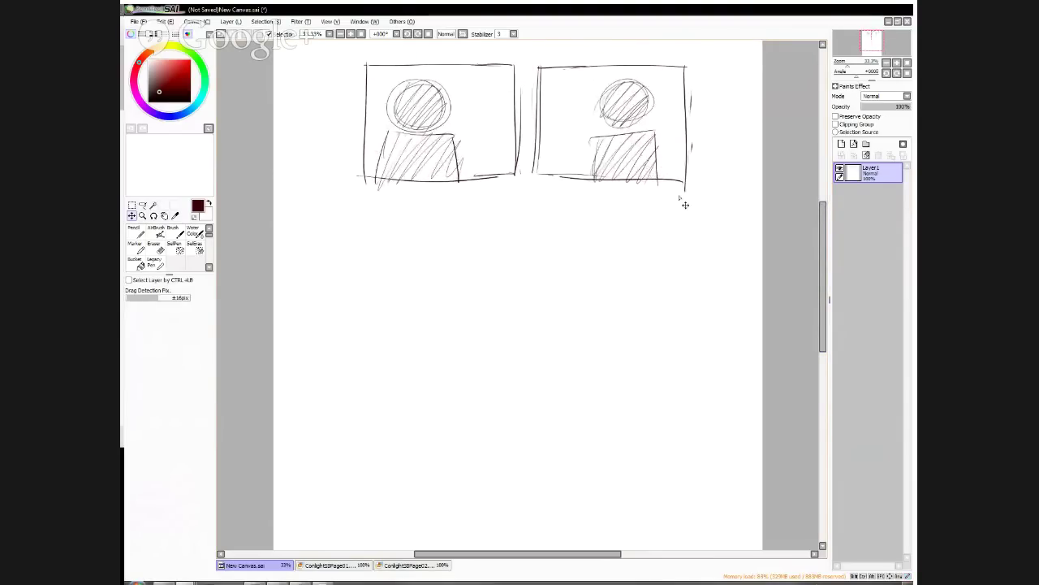
{"action": "left_click", "coordinate": [142, 233]}
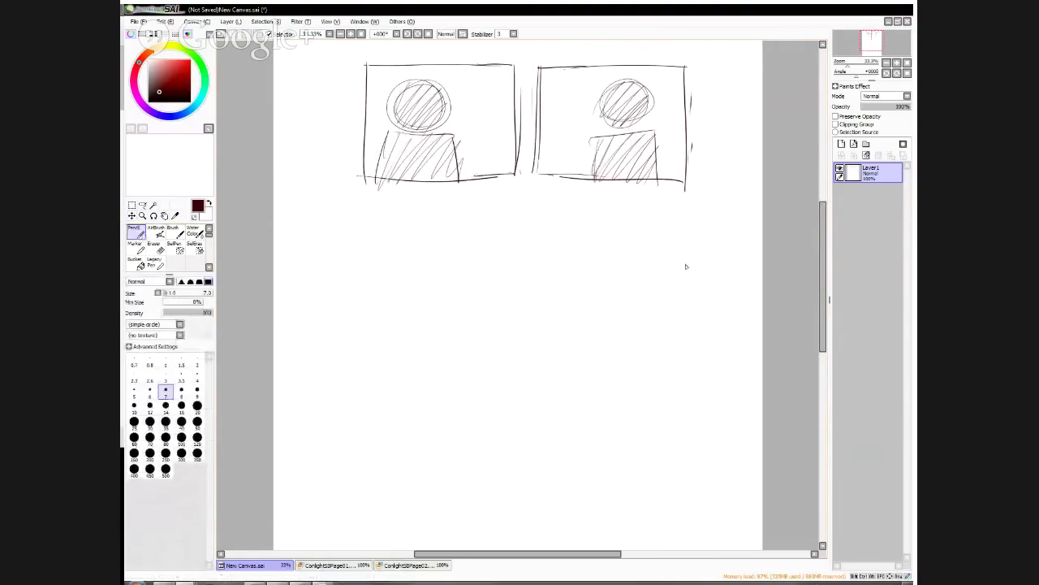
{"action": "left_click_drag", "start_coordinate": [485, 123], "coordinate": [577, 122]}
{"action": "left_click_drag", "start_coordinate": [495, 113], "coordinate": [494, 127]}
{"action": "left_click_drag", "start_coordinate": [491, 111], "coordinate": [491, 126]}
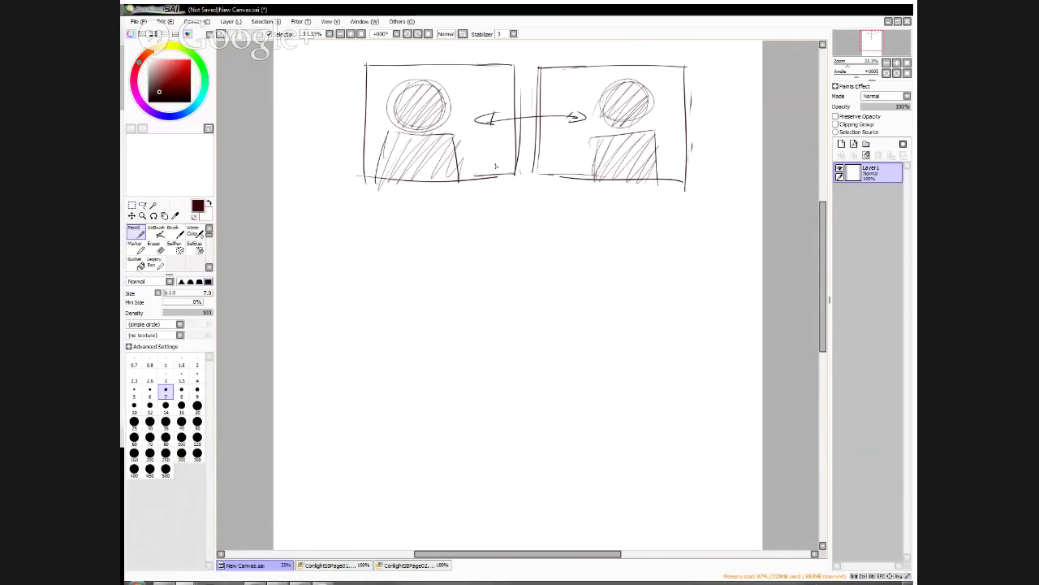
Divide each top panel with a vertical line and hatch the section that contains the figure
{"action": "left_click_drag", "start_coordinate": [464, 65], "coordinate": [464, 179]}
{"action": "mouse_move", "coordinate": [442, 62]}
{"action": "left_mouse_down"}
{"action": "mouse_move", "coordinate": [361, 134]}
{"action": "mouse_move", "coordinate": [378, 180]}
{"action": "mouse_move", "coordinate": [479, 185]}
{"action": "left_mouse_up"}
{"action": "mouse_move", "coordinate": [576, 68]}
{"action": "left_mouse_down"}
{"action": "mouse_move", "coordinate": [673, 65]}
{"action": "mouse_move", "coordinate": [603, 66]}
{"action": "mouse_move", "coordinate": [612, 70]}
{"action": "mouse_move", "coordinate": [579, 132]}
{"action": "mouse_move", "coordinate": [595, 144]}
{"action": "mouse_move", "coordinate": [665, 114]}
{"action": "mouse_move", "coordinate": [698, 127]}
{"action": "mouse_move", "coordinate": [680, 183]}
{"action": "left_mouse_up"}
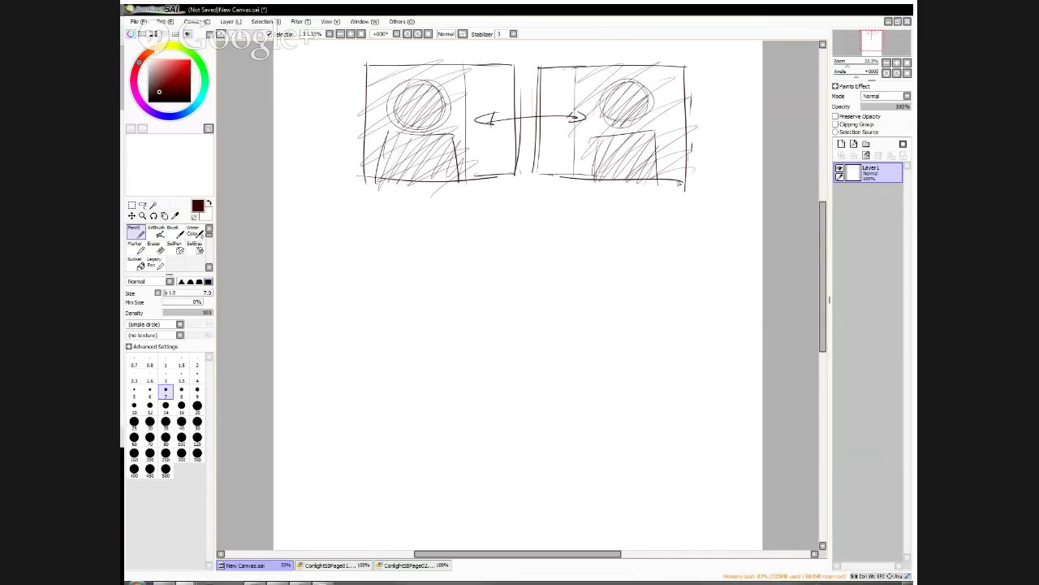
Draw a third panel below the first, split it with a horizontal line, and hatch its lower part
{"action": "left_click_drag", "start_coordinate": [317, 202], "coordinate": [321, 341]}
{"action": "mouse_move", "coordinate": [318, 204]}
{"action": "left_mouse_down"}
{"action": "mouse_move", "coordinate": [421, 203]}
{"action": "mouse_move", "coordinate": [465, 331]}
{"action": "left_mouse_up"}
{"action": "left_click_drag", "start_coordinate": [305, 334], "coordinate": [476, 331]}
{"action": "left_click_drag", "start_coordinate": [317, 243], "coordinate": [472, 240]}
{"action": "left_click_drag", "start_coordinate": [322, 291], "coordinate": [354, 247]}
{"action": "left_click_drag", "start_coordinate": [317, 325], "coordinate": [388, 242]}
{"action": "left_click_drag", "start_coordinate": [358, 334], "coordinate": [461, 244]}
{"action": "left_click_drag", "start_coordinate": [424, 341], "coordinate": [468, 292]}
{"action": "left_click_drag", "start_coordinate": [449, 339], "coordinate": [462, 323]}
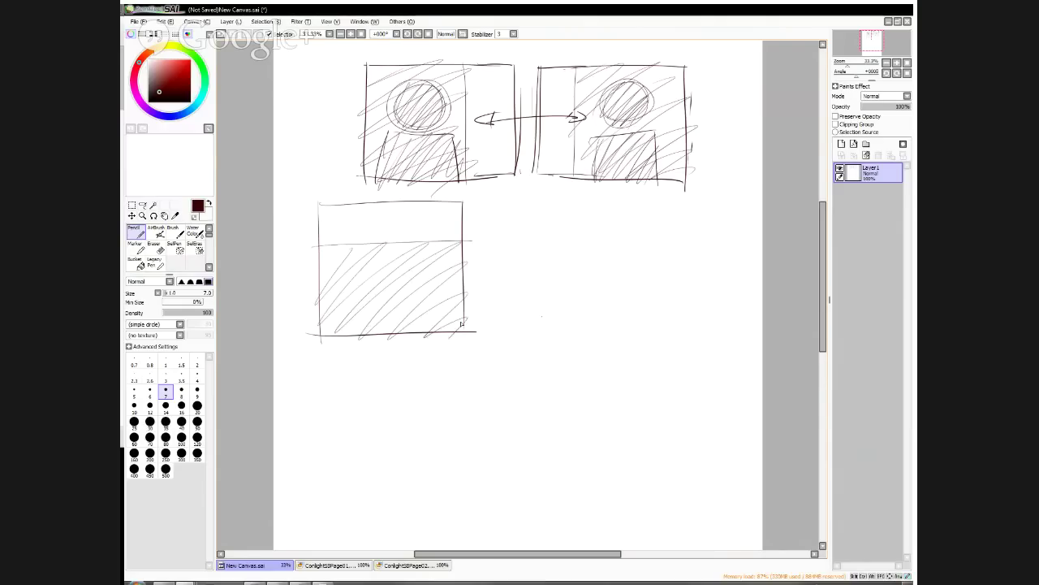
Draw a fourth panel beside the third, split it with a horizontal line, and hatch its upper part
{"action": "mouse_move", "coordinate": [520, 202]}
{"action": "left_mouse_down"}
{"action": "mouse_move", "coordinate": [528, 331]}
{"action": "mouse_move", "coordinate": [519, 200]}
{"action": "mouse_move", "coordinate": [680, 200]}
{"action": "mouse_move", "coordinate": [675, 324]}
{"action": "left_mouse_up"}
{"action": "left_click_drag", "start_coordinate": [527, 324], "coordinate": [688, 330]}
{"action": "left_click_drag", "start_coordinate": [522, 274], "coordinate": [671, 278]}
{"action": "mouse_move", "coordinate": [530, 258]}
{"action": "left_mouse_down"}
{"action": "mouse_move", "coordinate": [642, 208]}
{"action": "mouse_move", "coordinate": [671, 244]}
{"action": "mouse_move", "coordinate": [685, 237]}
{"action": "left_mouse_up"}
Sketch a round-headed figure with an open mouth and shoulders low in the third panel's hatched area
{"action": "mouse_move", "coordinate": [375, 257]}
{"action": "left_mouse_down"}
{"action": "mouse_move", "coordinate": [357, 257]}
{"action": "mouse_move", "coordinate": [374, 271]}
{"action": "left_mouse_up"}
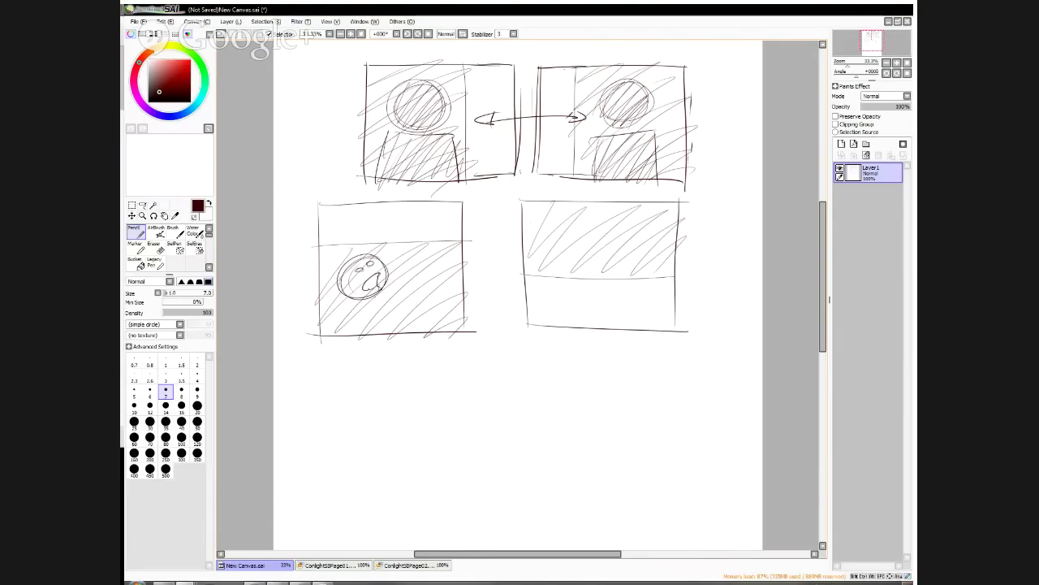
{"action": "left_click_drag", "start_coordinate": [396, 308], "coordinate": [411, 338]}
{"action": "left_click_drag", "start_coordinate": [342, 312], "coordinate": [337, 351]}
Sketch a round head with shoulders and an arm in the hatched upper area of the fourth panel
{"action": "mouse_move", "coordinate": [598, 208]}
{"action": "left_mouse_down"}
{"action": "mouse_move", "coordinate": [611, 237]}
{"action": "mouse_move", "coordinate": [568, 245]}
{"action": "mouse_move", "coordinate": [562, 279]}
{"action": "left_mouse_up"}
{"action": "left_click_drag", "start_coordinate": [579, 258], "coordinate": [580, 282]}
{"action": "mouse_move", "coordinate": [614, 240]}
{"action": "left_mouse_down"}
{"action": "mouse_move", "coordinate": [635, 279]}
{"action": "mouse_move", "coordinate": [631, 250]}
{"action": "left_mouse_up"}
{"action": "left_click_drag", "start_coordinate": [609, 232], "coordinate": [616, 270]}
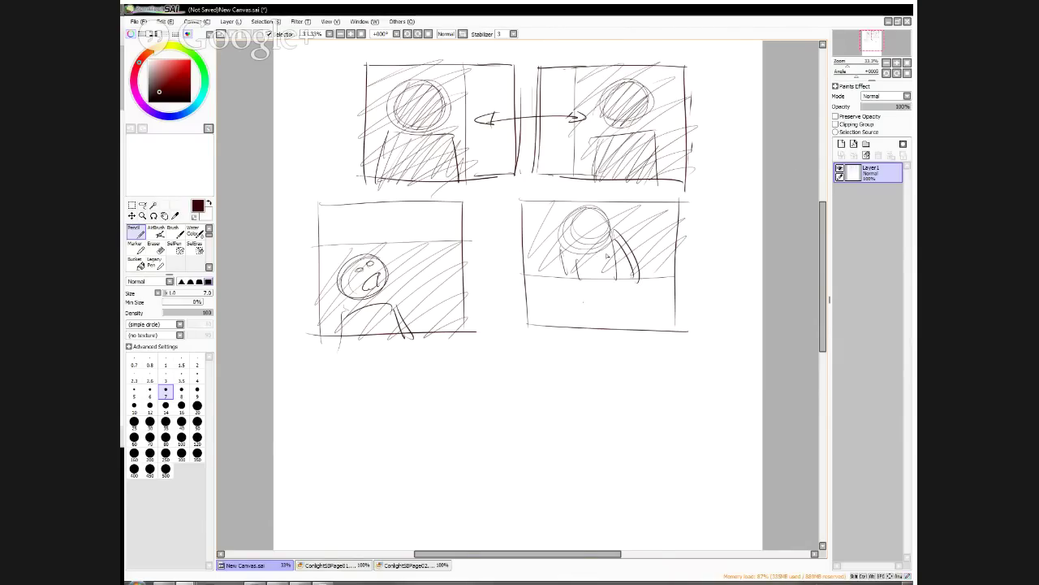
Extend the fourth panel's figure with long lines running down past the frame, eyes, and large circles around its head
{"action": "mouse_move", "coordinate": [599, 216]}
{"action": "left_mouse_down"}
{"action": "mouse_move", "coordinate": [661, 273]}
{"action": "mouse_move", "coordinate": [656, 337]}
{"action": "left_mouse_up"}
{"action": "left_click_drag", "start_coordinate": [588, 257], "coordinate": [606, 323]}
{"action": "left_click_drag", "start_coordinate": [651, 242], "coordinate": [656, 342]}
{"action": "left_click_drag", "start_coordinate": [607, 255], "coordinate": [593, 346]}
{"action": "left_click_drag", "start_coordinate": [570, 253], "coordinate": [567, 325]}
{"action": "left_click_drag", "start_coordinate": [589, 278], "coordinate": [582, 331]}
{"action": "left_click_drag", "start_coordinate": [632, 246], "coordinate": [635, 346]}
{"action": "left_click_drag", "start_coordinate": [552, 205], "coordinate": [623, 276]}
{"action": "mouse_move", "coordinate": [538, 244]}
{"action": "left_mouse_down"}
{"action": "mouse_move", "coordinate": [626, 199]}
{"action": "mouse_move", "coordinate": [531, 286]}
{"action": "left_mouse_up"}
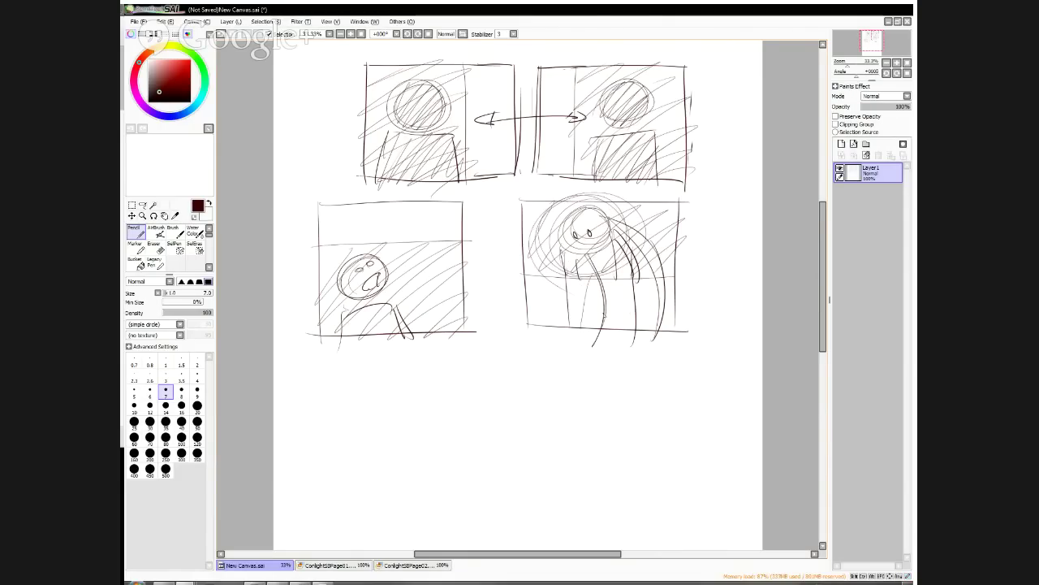
Draw an upward arrow in the third panel and a downward arrow in the fourth panel
{"action": "left_click_drag", "start_coordinate": [415, 195], "coordinate": [418, 294]}
{"action": "left_click_drag", "start_coordinate": [562, 235], "coordinate": [560, 315]}
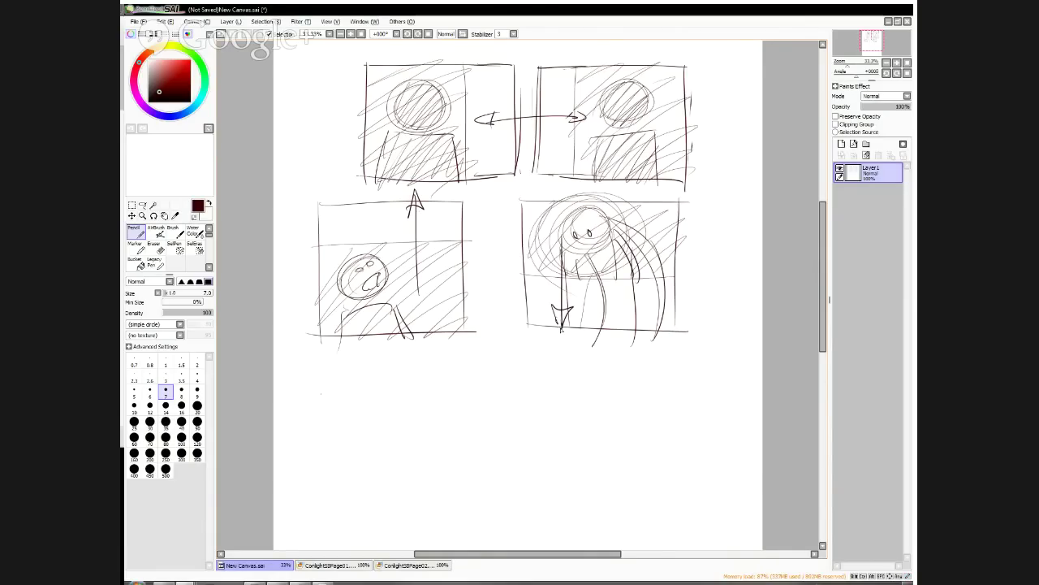
Draw a fifth panel frame below the third and run rising diagonal guide lines across it
{"action": "left_click_drag", "start_coordinate": [325, 364], "coordinate": [324, 487]}
{"action": "left_click_drag", "start_coordinate": [326, 359], "coordinate": [520, 357]}
{"action": "left_click_drag", "start_coordinate": [514, 359], "coordinate": [502, 485]}
{"action": "left_click_drag", "start_coordinate": [309, 499], "coordinate": [523, 495]}
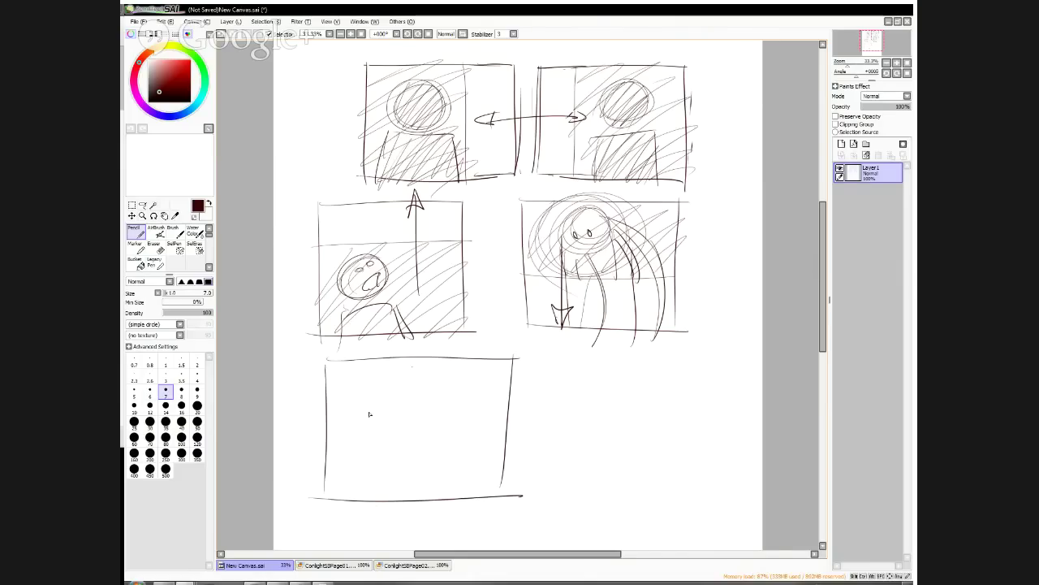
{"action": "left_click_drag", "start_coordinate": [324, 411], "coordinate": [531, 372]}
{"action": "left_click_drag", "start_coordinate": [292, 454], "coordinate": [572, 422]}
{"action": "left_click_drag", "start_coordinate": [300, 495], "coordinate": [584, 456]}
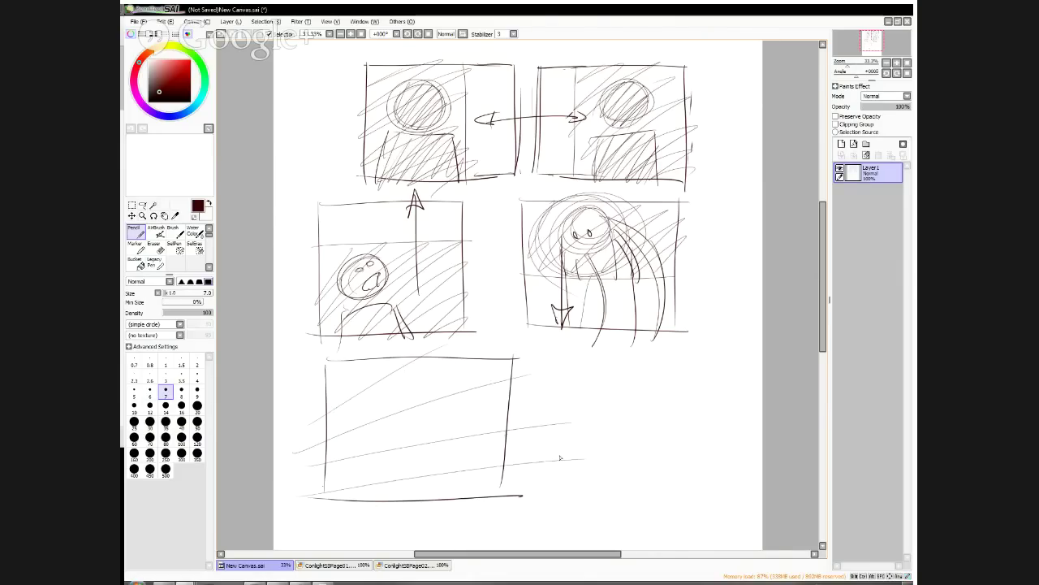
{"action": "left_click_drag", "start_coordinate": [354, 358], "coordinate": [583, 442]}
{"action": "left_click_drag", "start_coordinate": [310, 374], "coordinate": [546, 471]}
{"action": "left_click_drag", "start_coordinate": [292, 419], "coordinate": [529, 506]}
{"action": "left_click_drag", "start_coordinate": [325, 478], "coordinate": [466, 525]}
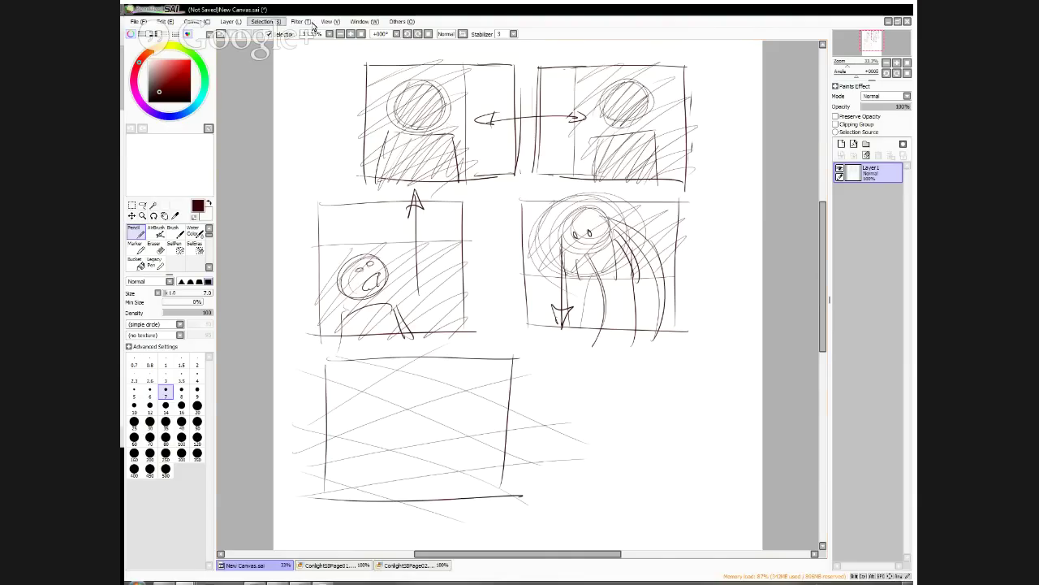
{"action": "left_click", "coordinate": [219, 36]}
{"action": "left_click", "coordinate": [219, 36]}
{"action": "left_click", "coordinate": [220, 35]}
{"action": "left_click", "coordinate": [219, 36]}
Draw descending diagonal guide lines across the fifth panel so they cross the rising ones
{"action": "left_click_drag", "start_coordinate": [442, 374], "coordinate": [572, 445]}
{"action": "left_click_drag", "start_coordinate": [325, 384], "coordinate": [566, 469]}
{"action": "left_click_drag", "start_coordinate": [271, 382], "coordinate": [505, 443]}
{"action": "left_click_drag", "start_coordinate": [563, 497], "coordinate": [274, 451]}
{"action": "left_click_drag", "start_coordinate": [536, 518], "coordinate": [302, 488]}
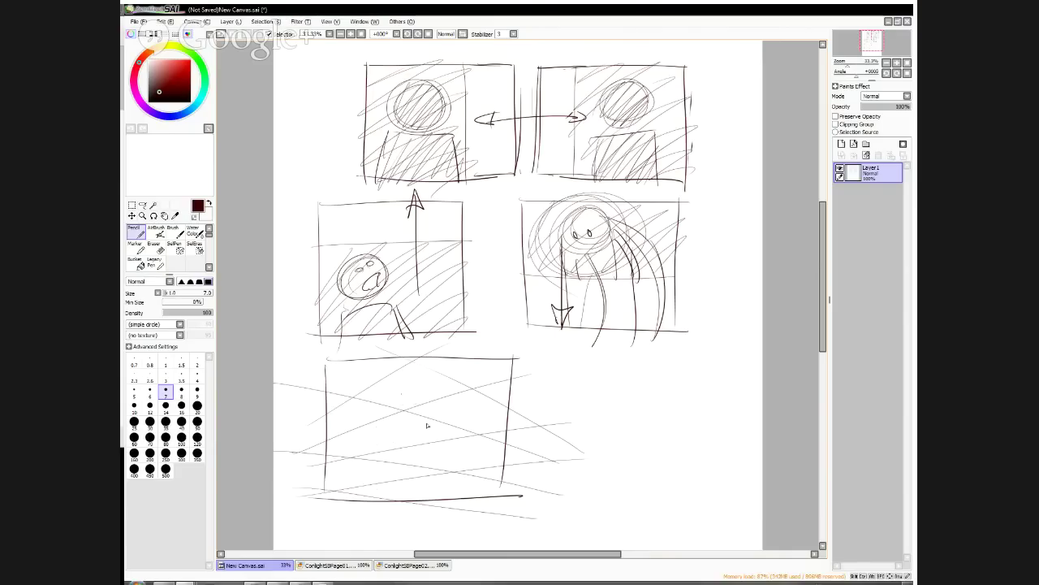
Sketch a leaping figure with a round head, raised arm, bent leg and trailing leg in the fifth panel
{"action": "mouse_move", "coordinate": [385, 394]}
{"action": "left_mouse_down"}
{"action": "mouse_move", "coordinate": [388, 386]}
{"action": "mouse_move", "coordinate": [375, 417]}
{"action": "mouse_move", "coordinate": [387, 408]}
{"action": "left_mouse_up"}
{"action": "left_click_drag", "start_coordinate": [387, 406], "coordinate": [417, 419]}
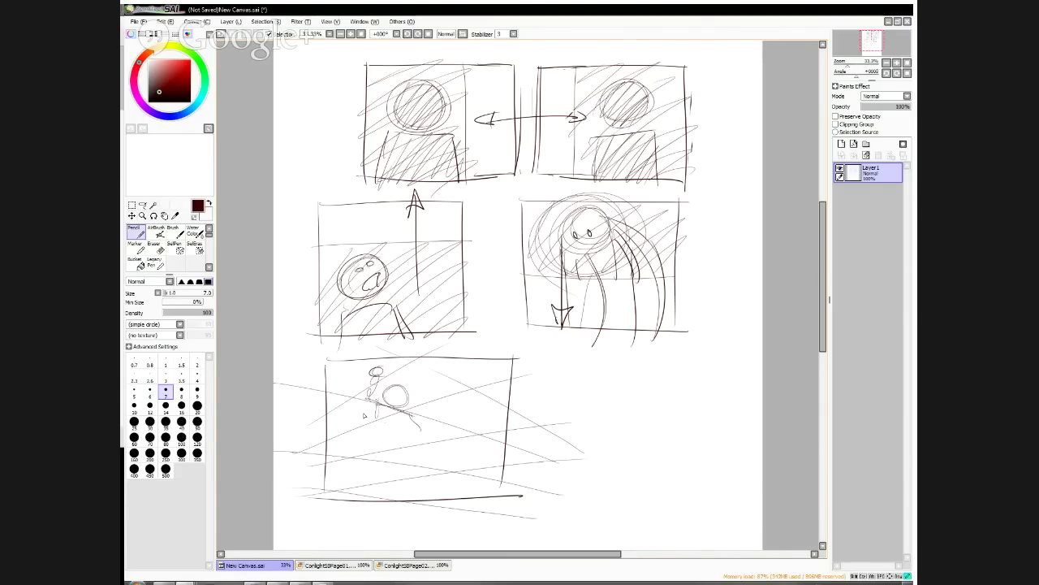
{"action": "left_click_drag", "start_coordinate": [376, 398], "coordinate": [357, 430]}
{"action": "mouse_move", "coordinate": [380, 437]}
{"action": "left_mouse_down"}
{"action": "mouse_move", "coordinate": [409, 417]}
{"action": "mouse_move", "coordinate": [338, 482]}
{"action": "left_mouse_up"}
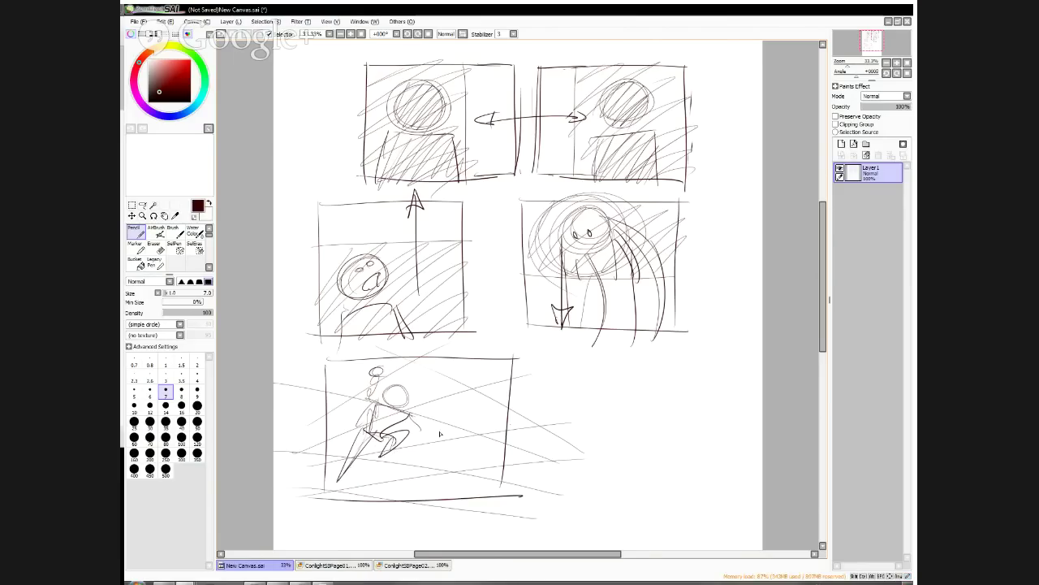
Add short vertical strokes beside the leaping figure and darken its head, torso, arms and legs, with long strokes trailing behind
{"action": "mouse_move", "coordinate": [451, 455]}
{"action": "left_mouse_down"}
{"action": "mouse_move", "coordinate": [451, 505]}
{"action": "mouse_move", "coordinate": [466, 492]}
{"action": "mouse_move", "coordinate": [482, 502]}
{"action": "left_mouse_up"}
{"action": "left_click_drag", "start_coordinate": [401, 389], "coordinate": [397, 404]}
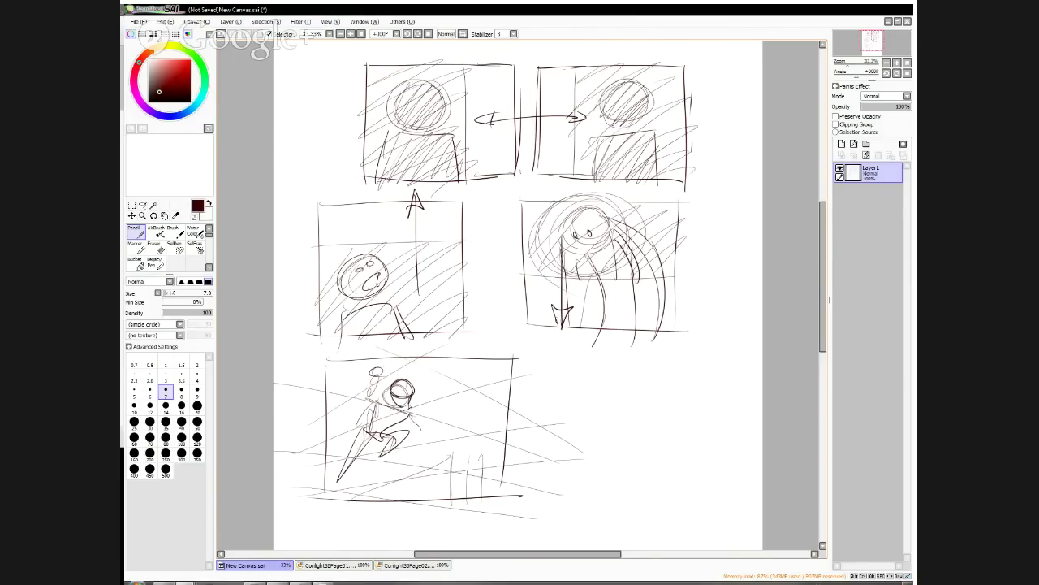
{"action": "left_click_drag", "start_coordinate": [381, 397], "coordinate": [417, 419]}
{"action": "left_click_drag", "start_coordinate": [379, 410], "coordinate": [399, 402]}
{"action": "left_click_drag", "start_coordinate": [396, 354], "coordinate": [371, 409]}
{"action": "left_click_drag", "start_coordinate": [397, 350], "coordinate": [380, 396]}
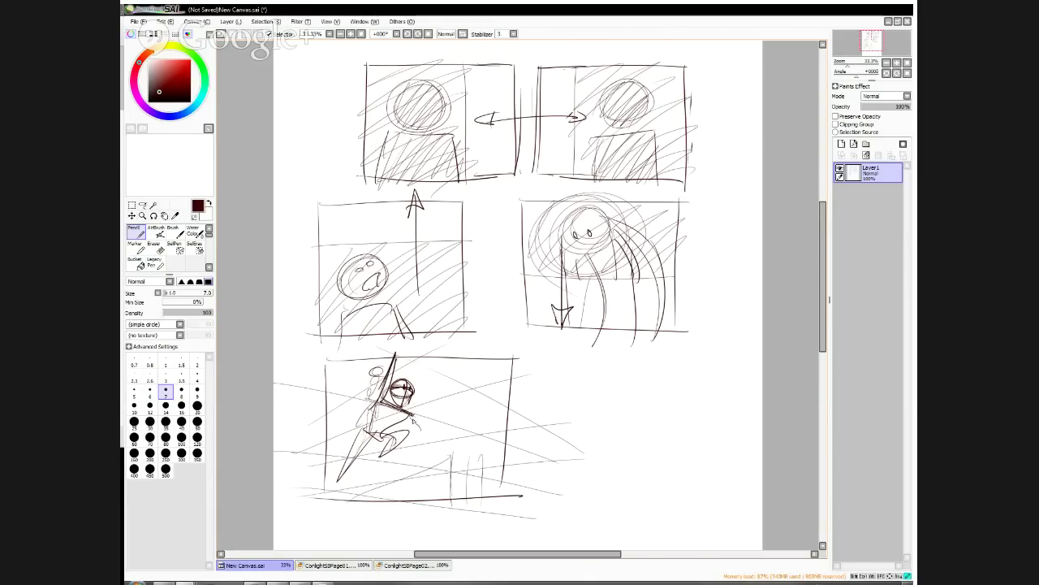
{"action": "mouse_move", "coordinate": [380, 441]}
{"action": "left_mouse_down"}
{"action": "mouse_move", "coordinate": [366, 403]}
{"action": "mouse_move", "coordinate": [365, 439]}
{"action": "mouse_move", "coordinate": [328, 496]}
{"action": "mouse_move", "coordinate": [331, 487]}
{"action": "left_mouse_up"}
{"action": "mouse_move", "coordinate": [298, 430]}
{"action": "left_mouse_down"}
{"action": "mouse_move", "coordinate": [369, 406]}
{"action": "mouse_move", "coordinate": [381, 478]}
{"action": "left_mouse_up"}
Draw a sixth panel frame beside the leaping figure's panel and cover it with crossing diagonal guide lines
{"action": "mouse_move", "coordinate": [552, 354]}
{"action": "left_mouse_down"}
{"action": "mouse_move", "coordinate": [549, 499]}
{"action": "mouse_move", "coordinate": [722, 354]}
{"action": "mouse_move", "coordinate": [719, 496]}
{"action": "left_mouse_up"}
{"action": "left_click_drag", "start_coordinate": [529, 497], "coordinate": [739, 506]}
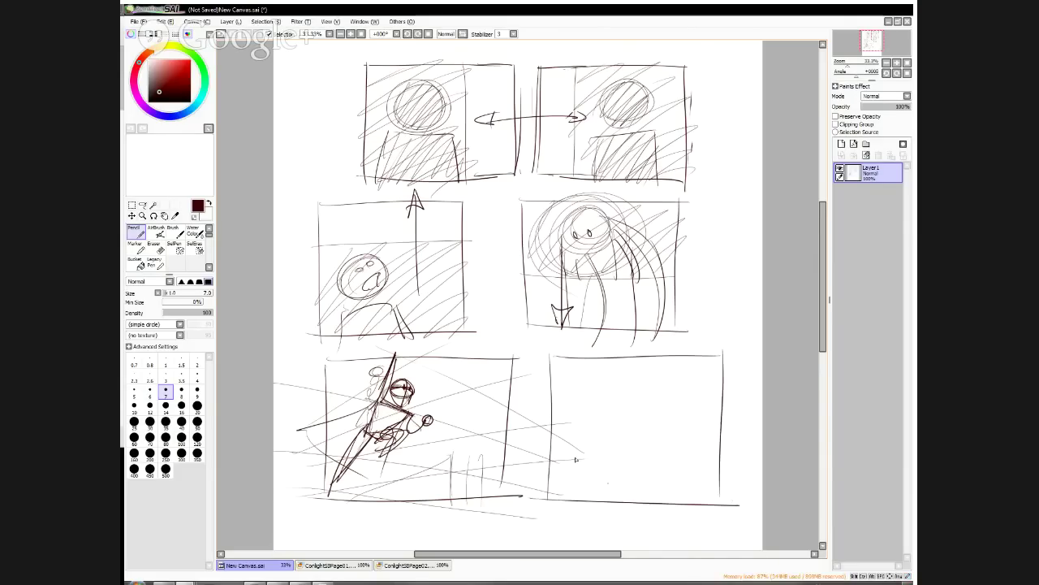
{"action": "left_click_drag", "start_coordinate": [520, 411], "coordinate": [700, 362]}
{"action": "left_click_drag", "start_coordinate": [571, 438], "coordinate": [751, 372]}
{"action": "mouse_move", "coordinate": [568, 500]}
{"action": "left_mouse_down"}
{"action": "mouse_move", "coordinate": [736, 412]}
{"action": "mouse_move", "coordinate": [642, 523]}
{"action": "left_mouse_up"}
{"action": "left_click_drag", "start_coordinate": [513, 333], "coordinate": [754, 427]}
{"action": "left_click_drag", "start_coordinate": [524, 375], "coordinate": [710, 478]}
{"action": "left_click_drag", "start_coordinate": [513, 500], "coordinate": [661, 443]}
{"action": "left_click_drag", "start_coordinate": [570, 498], "coordinate": [617, 529]}
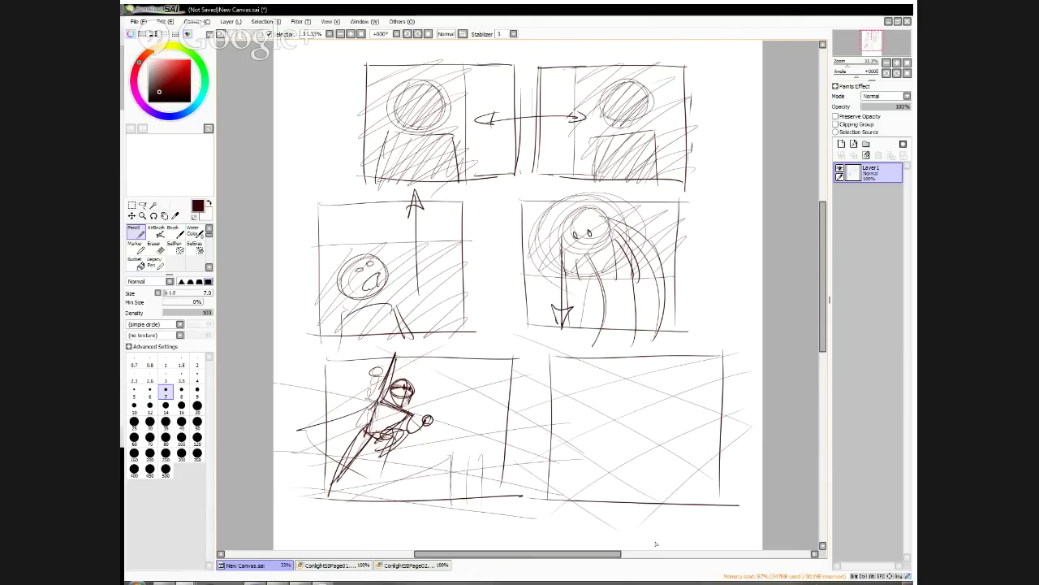
Sketch two small figures with raised arms, one behind the other, in the sixth panel
{"action": "mouse_move", "coordinate": [655, 385]}
{"action": "left_mouse_down"}
{"action": "mouse_move", "coordinate": [629, 372]}
{"action": "mouse_move", "coordinate": [650, 401]}
{"action": "left_mouse_up"}
{"action": "left_click_drag", "start_coordinate": [647, 393], "coordinate": [652, 421]}
{"action": "mouse_move", "coordinate": [661, 396]}
{"action": "left_mouse_down"}
{"action": "mouse_move", "coordinate": [681, 413]}
{"action": "mouse_move", "coordinate": [670, 409]}
{"action": "mouse_move", "coordinate": [653, 445]}
{"action": "mouse_move", "coordinate": [659, 389]}
{"action": "mouse_move", "coordinate": [644, 419]}
{"action": "mouse_move", "coordinate": [607, 394]}
{"action": "left_mouse_up"}
{"action": "left_click_drag", "start_coordinate": [630, 397], "coordinate": [632, 422]}
{"action": "mouse_move", "coordinate": [601, 421]}
{"action": "left_mouse_down"}
{"action": "mouse_move", "coordinate": [633, 428]}
{"action": "mouse_move", "coordinate": [624, 450]}
{"action": "left_mouse_up"}
{"action": "left_click_drag", "start_coordinate": [604, 419], "coordinate": [618, 457]}
{"action": "left_click_drag", "start_coordinate": [620, 448], "coordinate": [608, 495]}
{"action": "mouse_move", "coordinate": [629, 447]}
{"action": "left_mouse_down"}
{"action": "mouse_move", "coordinate": [607, 493]}
{"action": "mouse_move", "coordinate": [626, 495]}
{"action": "mouse_move", "coordinate": [593, 489]}
{"action": "left_mouse_up"}
{"action": "left_click_drag", "start_coordinate": [624, 484], "coordinate": [621, 500]}
{"action": "mouse_move", "coordinate": [656, 439]}
{"action": "left_mouse_down"}
{"action": "mouse_move", "coordinate": [643, 450]}
{"action": "mouse_move", "coordinate": [660, 456]}
{"action": "left_mouse_up"}
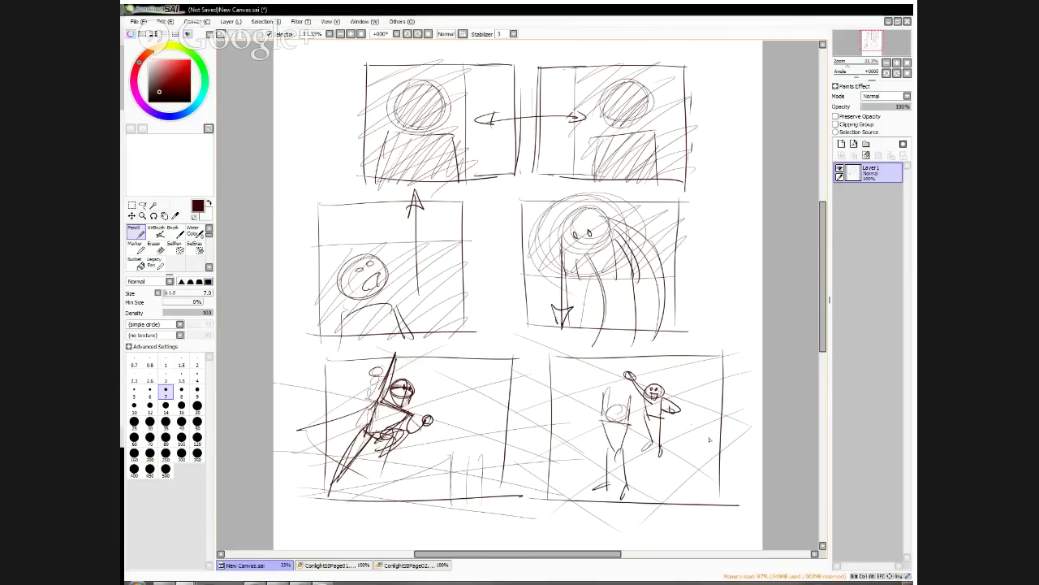
Add a smiling face and round hands to the front figure in the sixth panel
{"action": "left_click_drag", "start_coordinate": [614, 406], "coordinate": [622, 414]}
{"action": "mouse_move", "coordinate": [611, 414]}
{"action": "left_mouse_down"}
{"action": "mouse_move", "coordinate": [625, 422]}
{"action": "mouse_move", "coordinate": [610, 382]}
{"action": "left_mouse_up"}
{"action": "left_click_drag", "start_coordinate": [630, 400], "coordinate": [635, 388]}
Draw a large arrow pointing up through the fifth panel and another pointing diagonally down to the sixth panel's figures
{"action": "mouse_move", "coordinate": [500, 505]}
{"action": "left_mouse_down"}
{"action": "mouse_move", "coordinate": [465, 421]}
{"action": "mouse_move", "coordinate": [487, 427]}
{"action": "mouse_move", "coordinate": [456, 425]}
{"action": "mouse_move", "coordinate": [453, 439]}
{"action": "mouse_move", "coordinate": [476, 515]}
{"action": "left_mouse_up"}
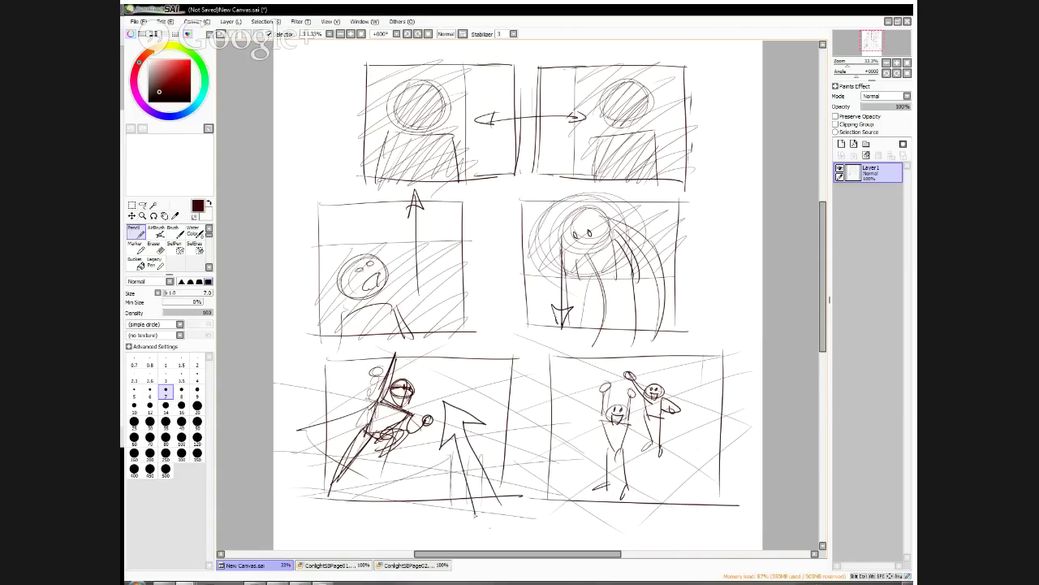
{"action": "mouse_move", "coordinate": [541, 331]}
{"action": "left_mouse_down"}
{"action": "mouse_move", "coordinate": [582, 391]}
{"action": "mouse_move", "coordinate": [586, 379]}
{"action": "mouse_move", "coordinate": [592, 429]}
{"action": "left_mouse_up"}
{"action": "mouse_move", "coordinate": [562, 423]}
{"action": "left_mouse_down"}
{"action": "mouse_move", "coordinate": [591, 428]}
{"action": "mouse_move", "coordinate": [516, 390]}
{"action": "left_mouse_up"}
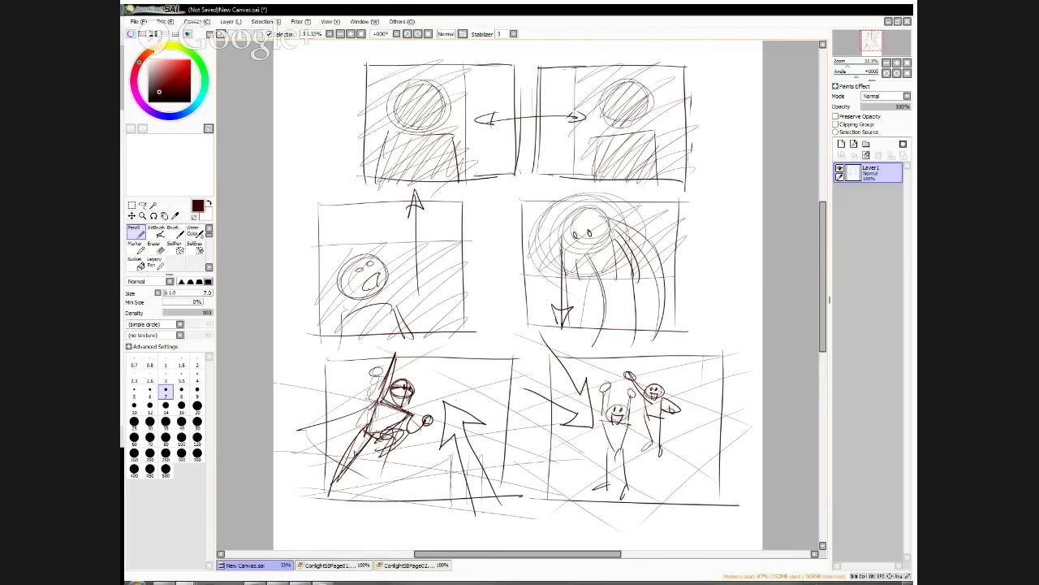
Circle the leaping figure in the fifth panel and the pair of figures in the sixth panel with large loose ovals
{"action": "left_click_drag", "start_coordinate": [366, 425], "coordinate": [357, 385]}
{"action": "mouse_move", "coordinate": [324, 417]}
{"action": "left_mouse_down"}
{"action": "mouse_move", "coordinate": [447, 366]}
{"action": "mouse_move", "coordinate": [390, 454]}
{"action": "left_mouse_up"}
{"action": "left_click_drag", "start_coordinate": [326, 430], "coordinate": [361, 452]}
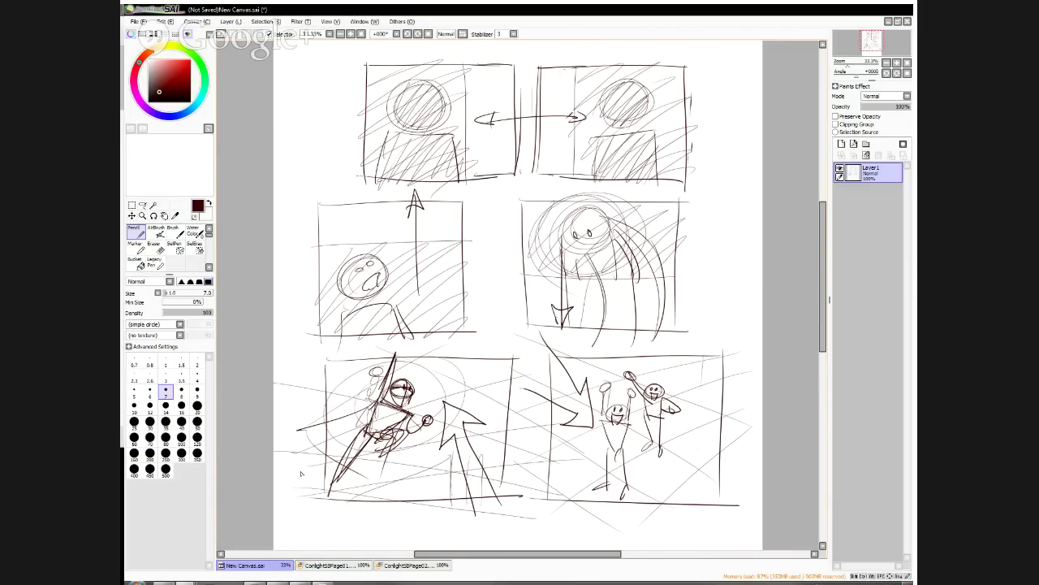
{"action": "mouse_move", "coordinate": [570, 451]}
{"action": "left_mouse_down"}
{"action": "mouse_move", "coordinate": [687, 416]}
{"action": "mouse_move", "coordinate": [630, 350]}
{"action": "left_mouse_up"}
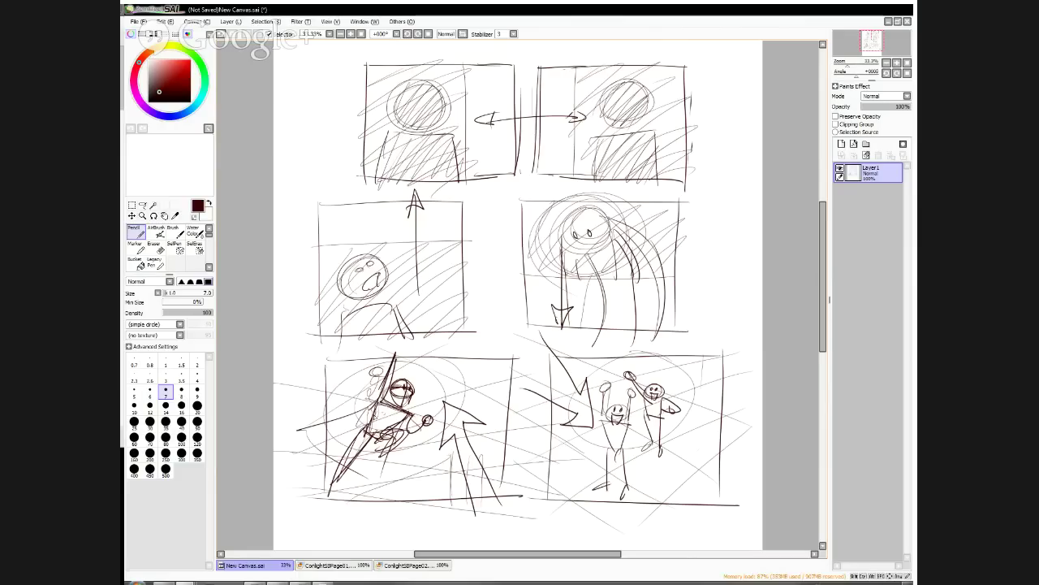
Draw a curved double-headed arrow linking the fifth and sixth panels
{"action": "mouse_move", "coordinate": [445, 456]}
{"action": "left_mouse_down"}
{"action": "mouse_move", "coordinate": [562, 442]}
{"action": "mouse_move", "coordinate": [599, 459]}
{"action": "left_mouse_up"}
{"action": "mouse_move", "coordinate": [434, 459]}
{"action": "left_mouse_down"}
{"action": "mouse_move", "coordinate": [600, 455]}
{"action": "mouse_move", "coordinate": [589, 455]}
{"action": "left_mouse_up"}
{"action": "left_click_drag", "start_coordinate": [451, 437], "coordinate": [433, 463]}
{"action": "left_click_drag", "start_coordinate": [447, 457], "coordinate": [421, 465]}
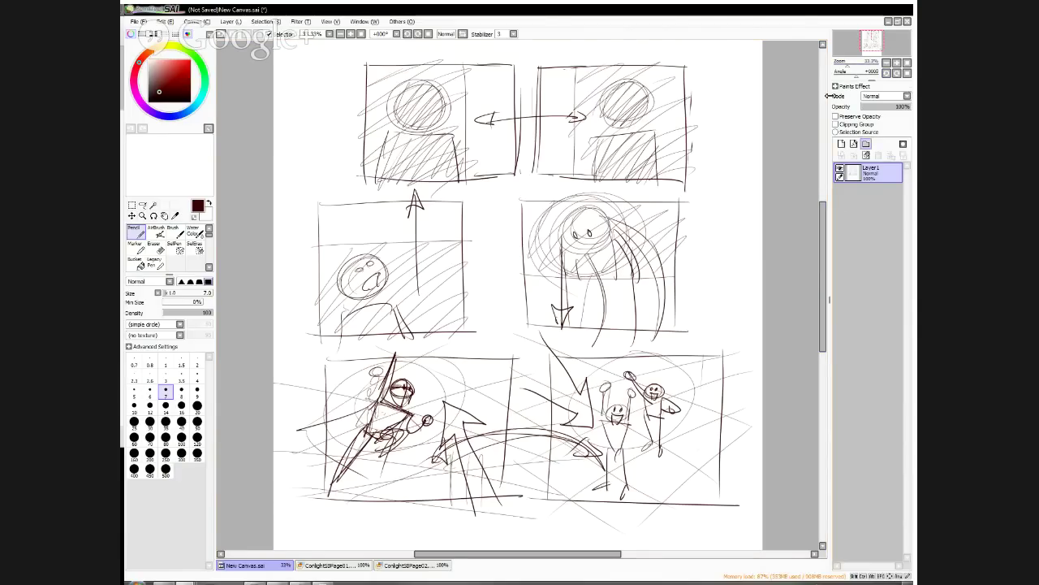
Clear the layer and draw a tall rectangular page outline in the canvas's upper-left corner
{"action": "left_click", "coordinate": [854, 155]}
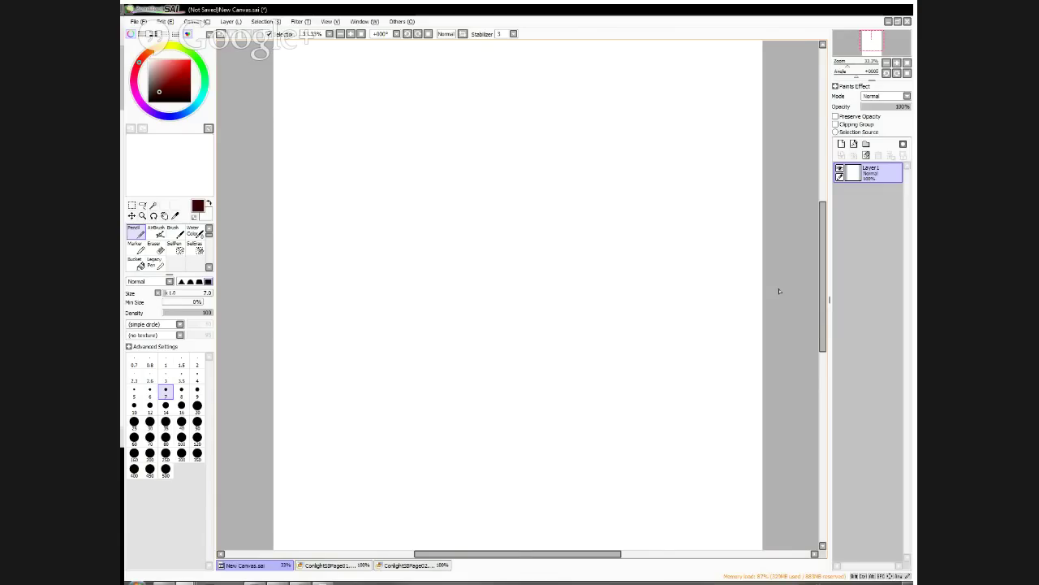
{"action": "mouse_move", "coordinate": [825, 232]}
{"action": "left_mouse_down"}
{"action": "mouse_move", "coordinate": [822, 195]}
{"action": "mouse_move", "coordinate": [820, 217]}
{"action": "left_mouse_up"}
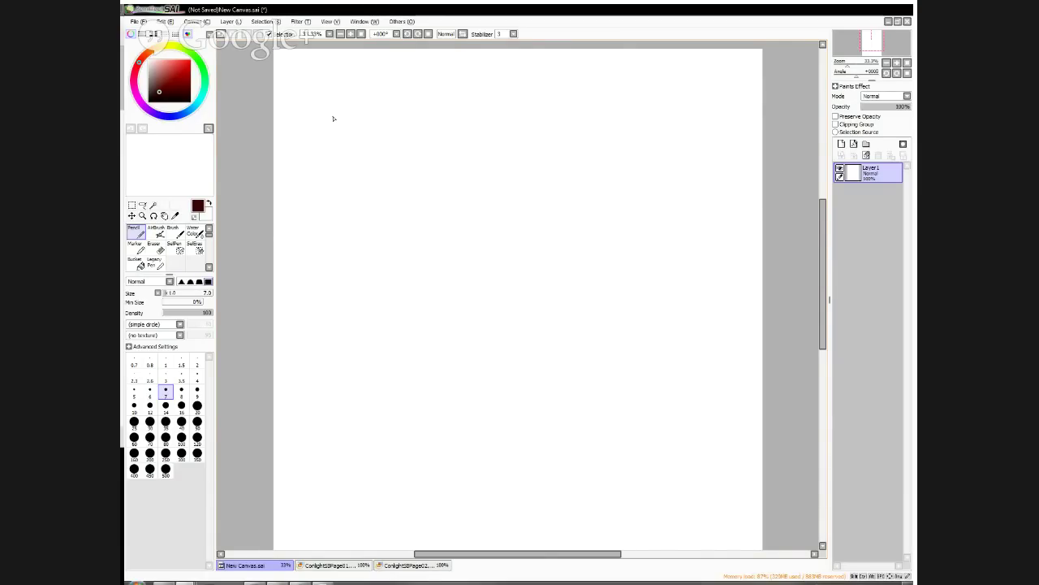
{"action": "left_click_drag", "start_coordinate": [310, 62], "coordinate": [310, 213]}
{"action": "mouse_move", "coordinate": [309, 59]}
{"action": "left_mouse_down"}
{"action": "mouse_move", "coordinate": [436, 62]}
{"action": "mouse_move", "coordinate": [434, 201]}
{"action": "left_mouse_up"}
{"action": "mouse_move", "coordinate": [375, 216]}
{"action": "left_mouse_down"}
{"action": "mouse_move", "coordinate": [299, 215]}
{"action": "mouse_move", "coordinate": [437, 216]}
{"action": "left_mouse_up"}
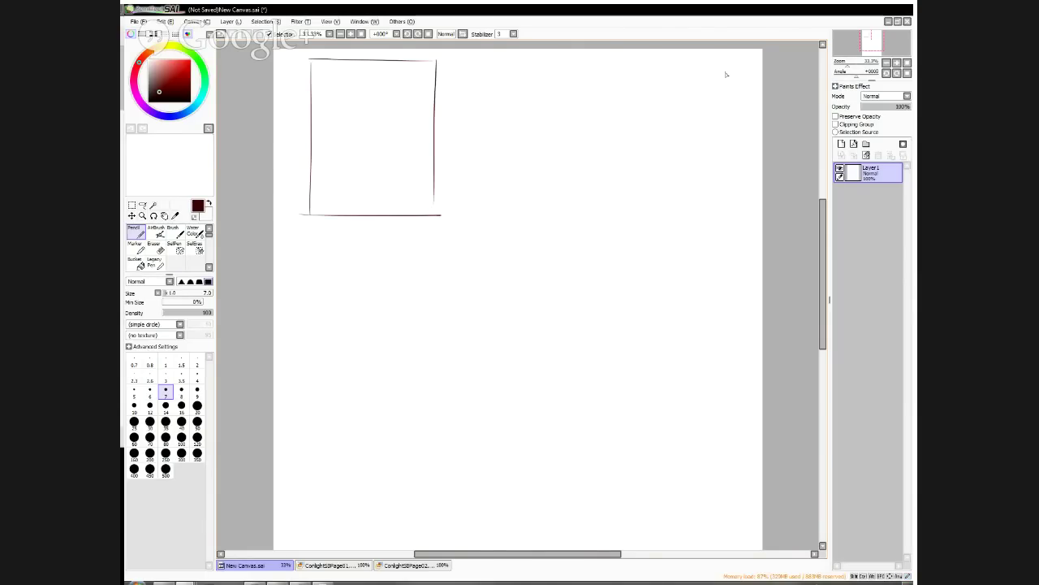
Draw a winding reading path down the page that exits as an arrow, and place small ovals along its rows
{"action": "mouse_move", "coordinate": [291, 68]}
{"action": "left_mouse_down"}
{"action": "mouse_move", "coordinate": [383, 72]}
{"action": "mouse_move", "coordinate": [402, 81]}
{"action": "mouse_move", "coordinate": [372, 96]}
{"action": "mouse_move", "coordinate": [357, 122]}
{"action": "mouse_move", "coordinate": [424, 125]}
{"action": "mouse_move", "coordinate": [334, 151]}
{"action": "mouse_move", "coordinate": [347, 169]}
{"action": "mouse_move", "coordinate": [414, 180]}
{"action": "mouse_move", "coordinate": [331, 192]}
{"action": "mouse_move", "coordinate": [352, 205]}
{"action": "mouse_move", "coordinate": [479, 209]}
{"action": "left_mouse_up"}
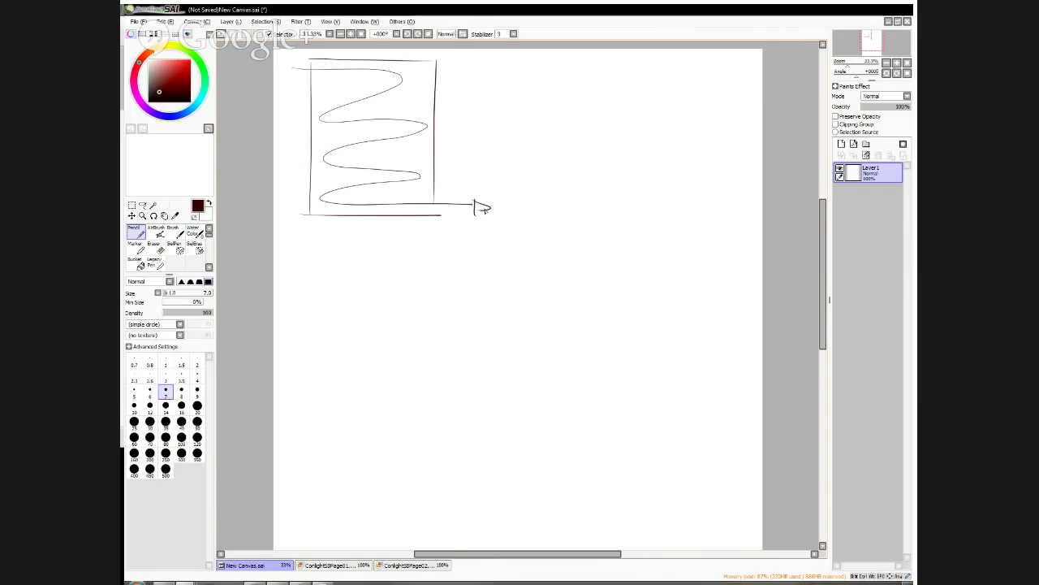
{"action": "mouse_move", "coordinate": [329, 63]}
{"action": "left_mouse_down"}
{"action": "mouse_move", "coordinate": [320, 72]}
{"action": "mouse_move", "coordinate": [336, 66]}
{"action": "left_mouse_up"}
{"action": "left_click_drag", "start_coordinate": [351, 65], "coordinate": [395, 66]}
{"action": "left_click_drag", "start_coordinate": [328, 109], "coordinate": [428, 130]}
{"action": "mouse_move", "coordinate": [329, 155]}
{"action": "left_mouse_down"}
{"action": "mouse_move", "coordinate": [334, 164]}
{"action": "mouse_move", "coordinate": [412, 174]}
{"action": "left_mouse_up"}
{"action": "left_click_drag", "start_coordinate": [333, 200], "coordinate": [412, 207]}
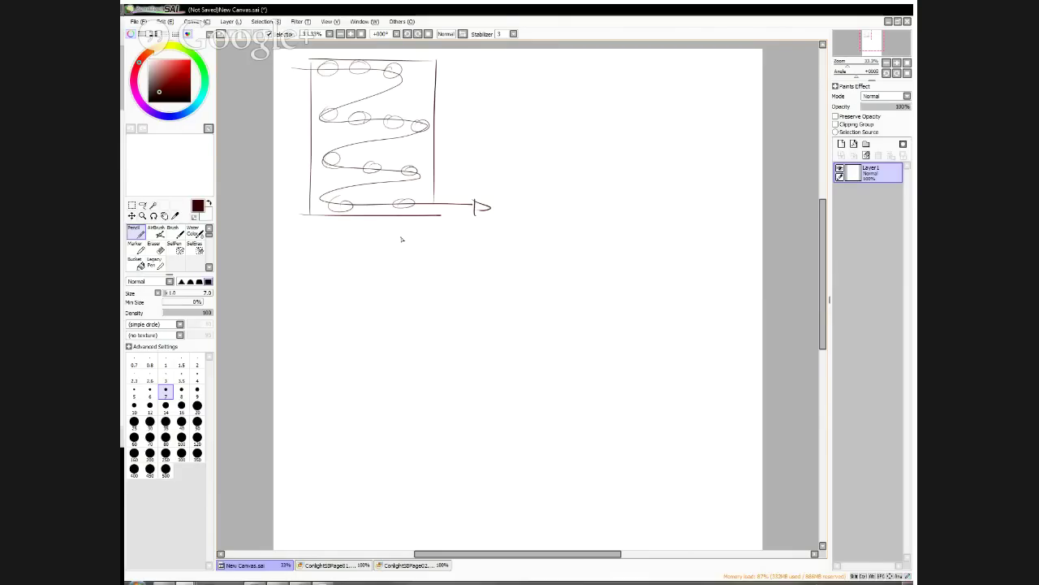
Draw three ovals beside the page diagram, link them with a path that exits sideways, and number them 1, 2 and 3
{"action": "left_click_drag", "start_coordinate": [500, 86], "coordinate": [510, 82]}
{"action": "mouse_move", "coordinate": [582, 60]}
{"action": "left_mouse_down"}
{"action": "mouse_move", "coordinate": [556, 65]}
{"action": "mouse_move", "coordinate": [579, 56]}
{"action": "left_mouse_up"}
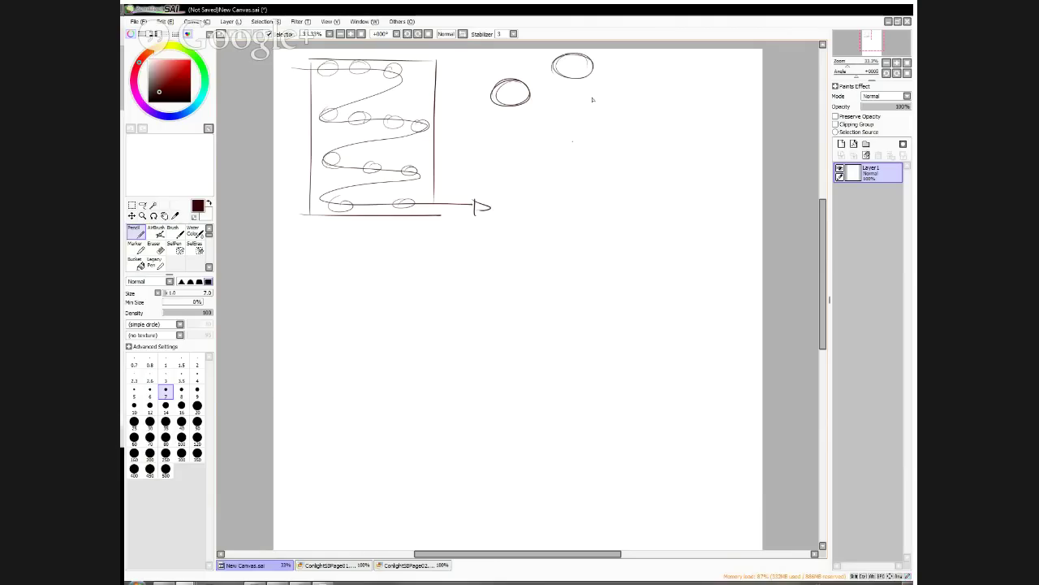
{"action": "left_click_drag", "start_coordinate": [576, 127], "coordinate": [575, 126]}
{"action": "mouse_move", "coordinate": [467, 54]}
{"action": "left_mouse_down"}
{"action": "mouse_move", "coordinate": [484, 55]}
{"action": "mouse_move", "coordinate": [507, 92]}
{"action": "mouse_move", "coordinate": [575, 125]}
{"action": "mouse_move", "coordinate": [688, 127]}
{"action": "left_mouse_up"}
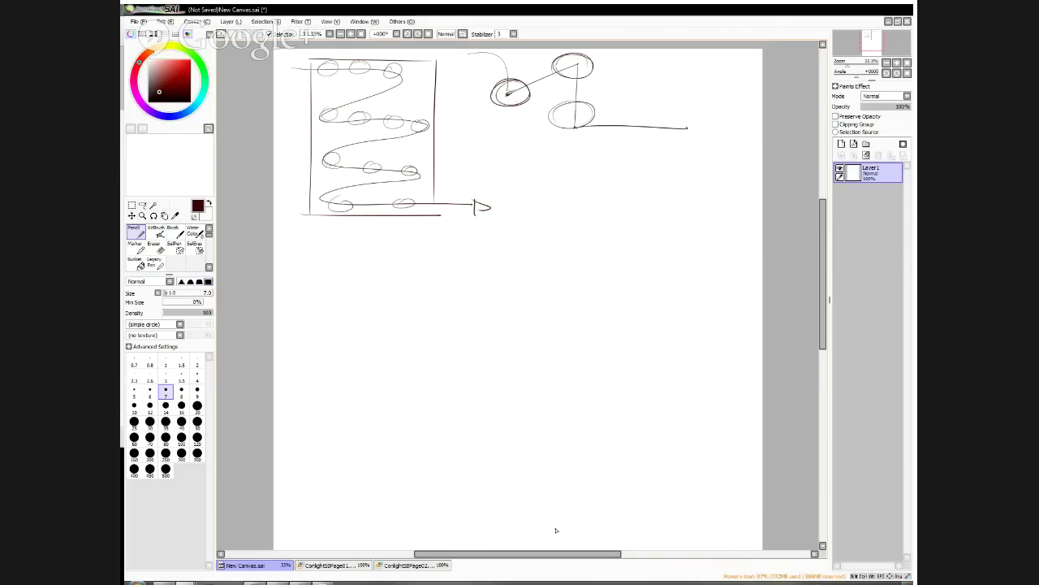
{"action": "left_click_drag", "start_coordinate": [566, 62], "coordinate": [575, 72]}
{"action": "mouse_move", "coordinate": [508, 88]}
{"action": "left_mouse_down"}
{"action": "mouse_move", "coordinate": [524, 102]}
{"action": "mouse_move", "coordinate": [579, 111]}
{"action": "mouse_move", "coordinate": [572, 123]}
{"action": "left_mouse_up"}
{"action": "mouse_move", "coordinate": [476, 54]}
{"action": "left_mouse_down"}
{"action": "mouse_move", "coordinate": [508, 96]}
{"action": "mouse_move", "coordinate": [505, 113]}
{"action": "left_mouse_up"}
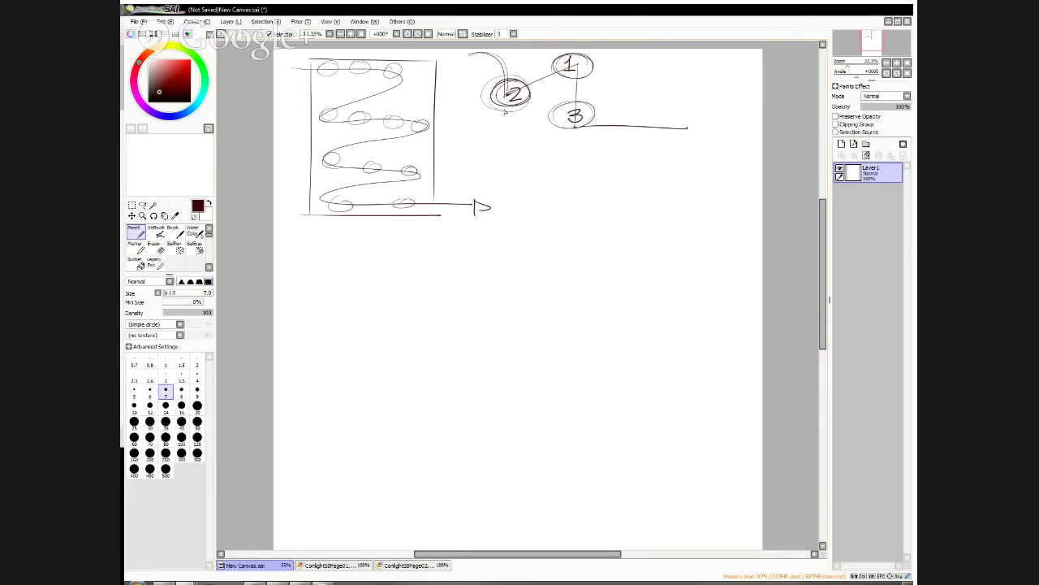
Mark the page diagram's left side with vertical and entry strokes, and retrace the zigzag path through the three numbered ovals
{"action": "left_click_drag", "start_coordinate": [328, 52], "coordinate": [322, 243]}
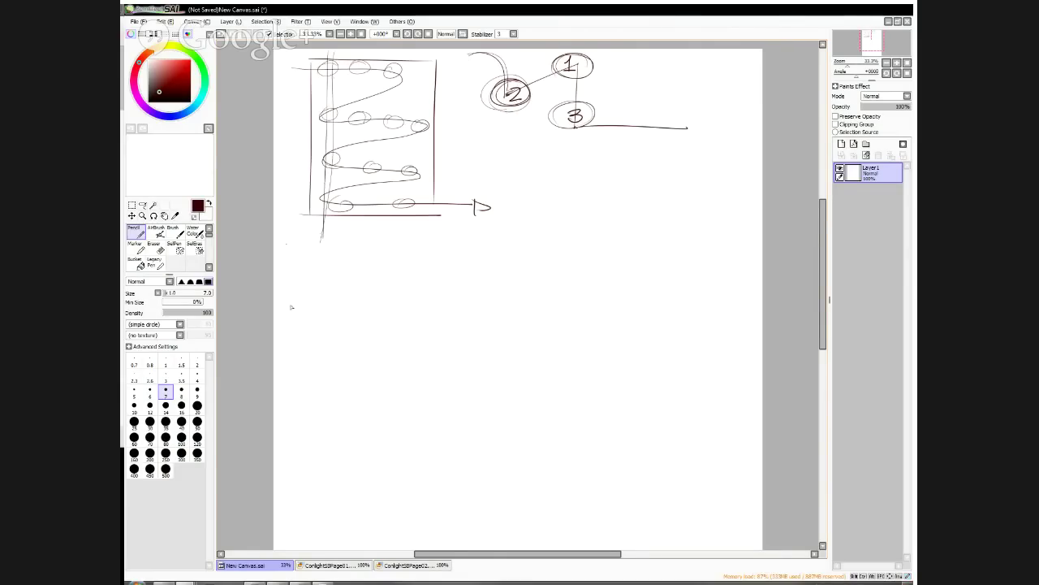
{"action": "mouse_move", "coordinate": [348, 68]}
{"action": "left_mouse_down"}
{"action": "mouse_move", "coordinate": [290, 70]}
{"action": "mouse_move", "coordinate": [328, 73]}
{"action": "left_mouse_up"}
{"action": "left_click_drag", "start_coordinate": [469, 54], "coordinate": [502, 80]}
{"action": "mouse_move", "coordinate": [567, 63]}
{"action": "left_mouse_down"}
{"action": "mouse_move", "coordinate": [534, 81]}
{"action": "mouse_move", "coordinate": [578, 123]}
{"action": "left_mouse_up"}
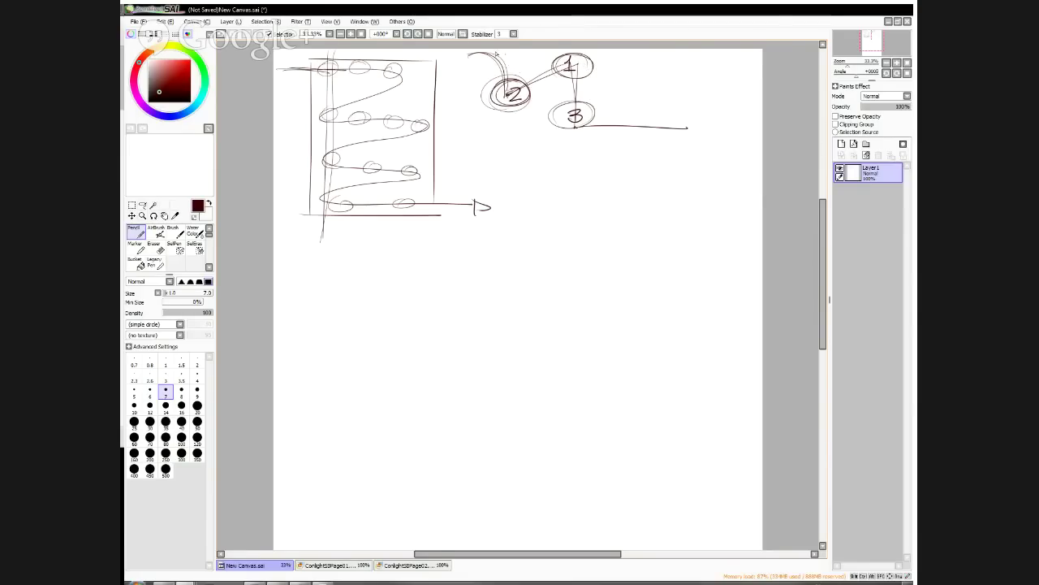
{"action": "mouse_move", "coordinate": [510, 63]}
{"action": "left_mouse_down"}
{"action": "mouse_move", "coordinate": [573, 65]}
{"action": "mouse_move", "coordinate": [544, 112]}
{"action": "mouse_move", "coordinate": [598, 127]}
{"action": "left_mouse_up"}
{"action": "mouse_move", "coordinate": [520, 61]}
{"action": "left_mouse_down"}
{"action": "mouse_move", "coordinate": [500, 97]}
{"action": "mouse_move", "coordinate": [583, 126]}
{"action": "left_mouse_up"}
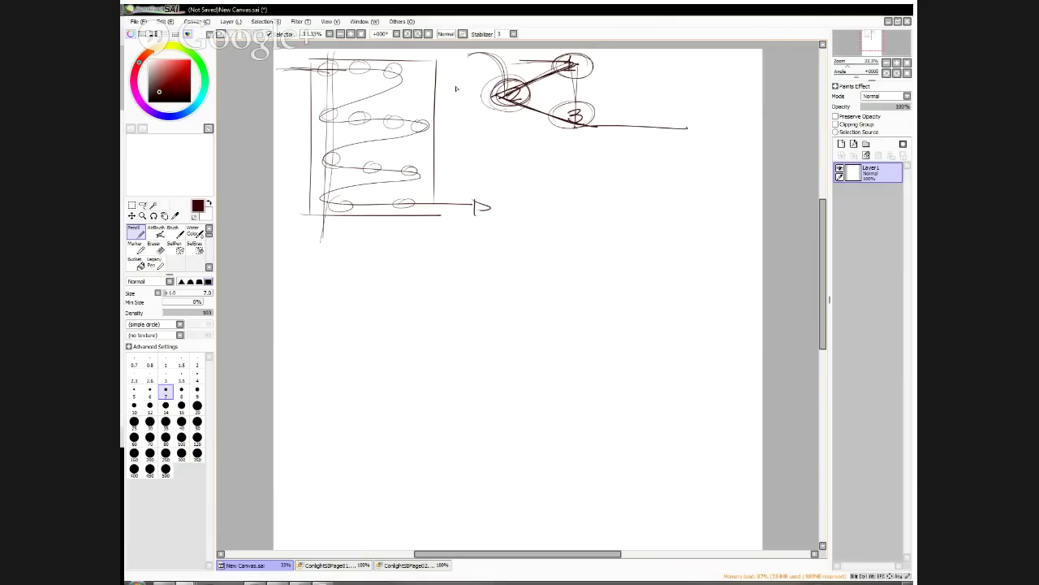
Draw a page outline below the numbered ovals with two panels on top, one wide middle panel and two bottom panels
{"action": "mouse_move", "coordinate": [540, 321]}
{"action": "left_mouse_down"}
{"action": "mouse_move", "coordinate": [544, 152]}
{"action": "mouse_move", "coordinate": [696, 148]}
{"action": "mouse_move", "coordinate": [702, 324]}
{"action": "left_mouse_up"}
{"action": "left_click_drag", "start_coordinate": [532, 328], "coordinate": [713, 328]}
{"action": "mouse_move", "coordinate": [562, 188]}
{"action": "left_mouse_down"}
{"action": "mouse_move", "coordinate": [612, 158]}
{"action": "mouse_move", "coordinate": [578, 213]}
{"action": "mouse_move", "coordinate": [614, 209]}
{"action": "left_mouse_up"}
{"action": "mouse_move", "coordinate": [639, 155]}
{"action": "left_mouse_down"}
{"action": "mouse_move", "coordinate": [640, 200]}
{"action": "mouse_move", "coordinate": [690, 193]}
{"action": "mouse_move", "coordinate": [691, 213]}
{"action": "left_mouse_up"}
{"action": "left_click_drag", "start_coordinate": [698, 210], "coordinate": [638, 209]}
{"action": "mouse_move", "coordinate": [557, 228]}
{"action": "left_mouse_down"}
{"action": "mouse_move", "coordinate": [686, 227]}
{"action": "mouse_move", "coordinate": [685, 261]}
{"action": "mouse_move", "coordinate": [556, 269]}
{"action": "left_mouse_up"}
{"action": "mouse_move", "coordinate": [557, 271]}
{"action": "left_mouse_down"}
{"action": "mouse_move", "coordinate": [679, 271]}
{"action": "mouse_move", "coordinate": [556, 321]}
{"action": "left_mouse_up"}
{"action": "mouse_move", "coordinate": [554, 282]}
{"action": "left_mouse_down"}
{"action": "mouse_move", "coordinate": [612, 281]}
{"action": "mouse_move", "coordinate": [611, 328]}
{"action": "left_mouse_up"}
{"action": "left_click_drag", "start_coordinate": [634, 327], "coordinate": [533, 328]}
{"action": "mouse_move", "coordinate": [644, 282]}
{"action": "left_mouse_down"}
{"action": "mouse_move", "coordinate": [644, 325]}
{"action": "mouse_move", "coordinate": [689, 281]}
{"action": "left_mouse_up"}
{"action": "mouse_move", "coordinate": [686, 281]}
{"action": "left_mouse_down"}
{"action": "mouse_move", "coordinate": [686, 327]}
{"action": "mouse_move", "coordinate": [648, 326]}
{"action": "left_mouse_up"}
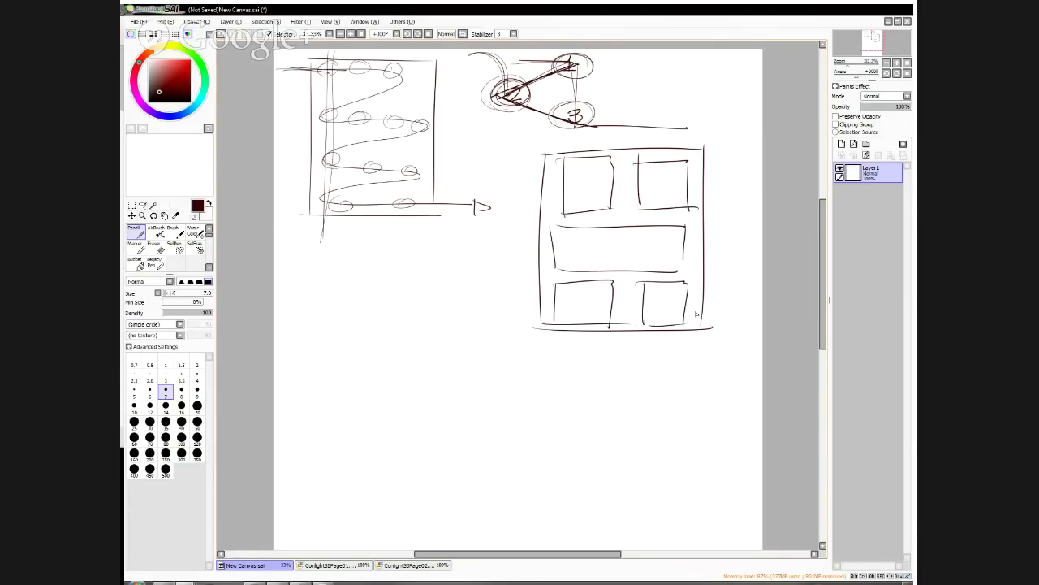
Place small speech balloons in the five panels: three in the wide middle panel and three in each outer row
{"action": "mouse_move", "coordinate": [570, 159]}
{"action": "left_mouse_down"}
{"action": "mouse_move", "coordinate": [603, 164]}
{"action": "mouse_move", "coordinate": [602, 183]}
{"action": "left_mouse_up"}
{"action": "mouse_move", "coordinate": [664, 166]}
{"action": "left_mouse_down"}
{"action": "mouse_move", "coordinate": [650, 172]}
{"action": "mouse_move", "coordinate": [665, 190]}
{"action": "left_mouse_up"}
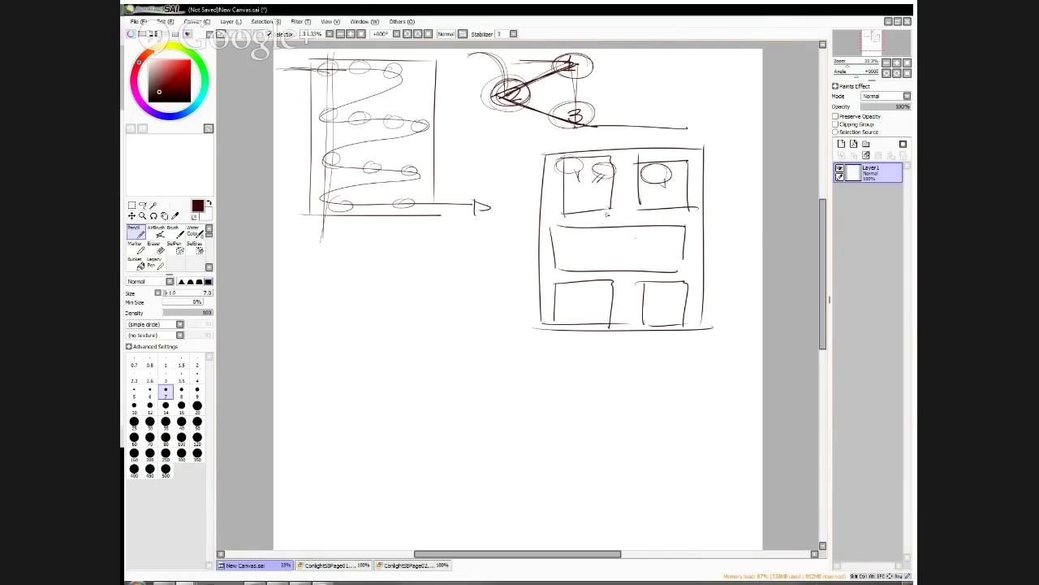
{"action": "mouse_move", "coordinate": [632, 221]}
{"action": "left_mouse_down"}
{"action": "mouse_move", "coordinate": [627, 239]}
{"action": "mouse_move", "coordinate": [582, 251]}
{"action": "left_mouse_up"}
{"action": "mouse_move", "coordinate": [647, 250]}
{"action": "left_mouse_down"}
{"action": "mouse_move", "coordinate": [652, 268]}
{"action": "mouse_move", "coordinate": [631, 263]}
{"action": "left_mouse_up"}
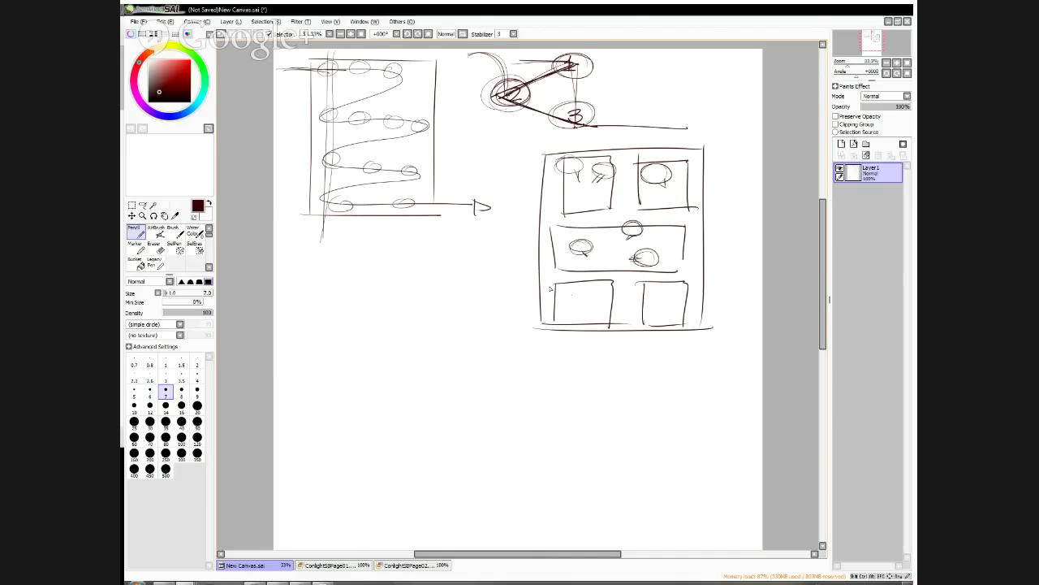
{"action": "left_click_drag", "start_coordinate": [562, 286], "coordinate": [571, 300]}
{"action": "mouse_move", "coordinate": [601, 281]}
{"action": "left_mouse_down"}
{"action": "mouse_move", "coordinate": [591, 289]}
{"action": "mouse_move", "coordinate": [669, 301]}
{"action": "mouse_move", "coordinate": [661, 295]}
{"action": "left_mouse_up"}
Draw a reading path through the balloons that exits as an arrow, and emphasize the zigzag in the middle panel
{"action": "mouse_move", "coordinate": [473, 163]}
{"action": "left_mouse_down"}
{"action": "mouse_move", "coordinate": [692, 181]}
{"action": "mouse_move", "coordinate": [544, 250]}
{"action": "mouse_move", "coordinate": [631, 230]}
{"action": "mouse_move", "coordinate": [654, 266]}
{"action": "left_mouse_up"}
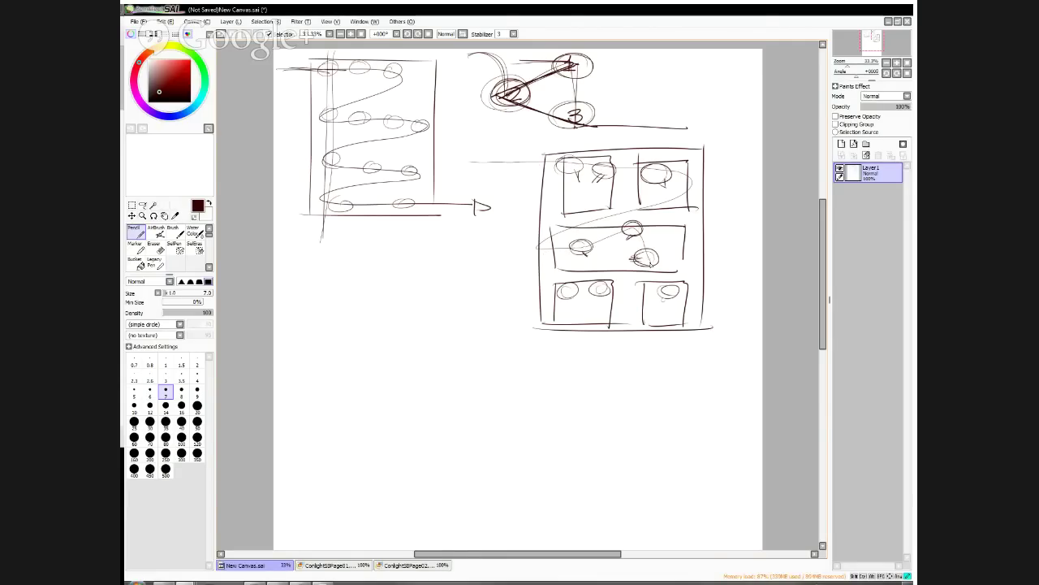
{"action": "mouse_move", "coordinate": [652, 262]}
{"action": "left_mouse_down"}
{"action": "mouse_move", "coordinate": [614, 272]}
{"action": "mouse_move", "coordinate": [638, 287]}
{"action": "mouse_move", "coordinate": [731, 294]}
{"action": "left_mouse_up"}
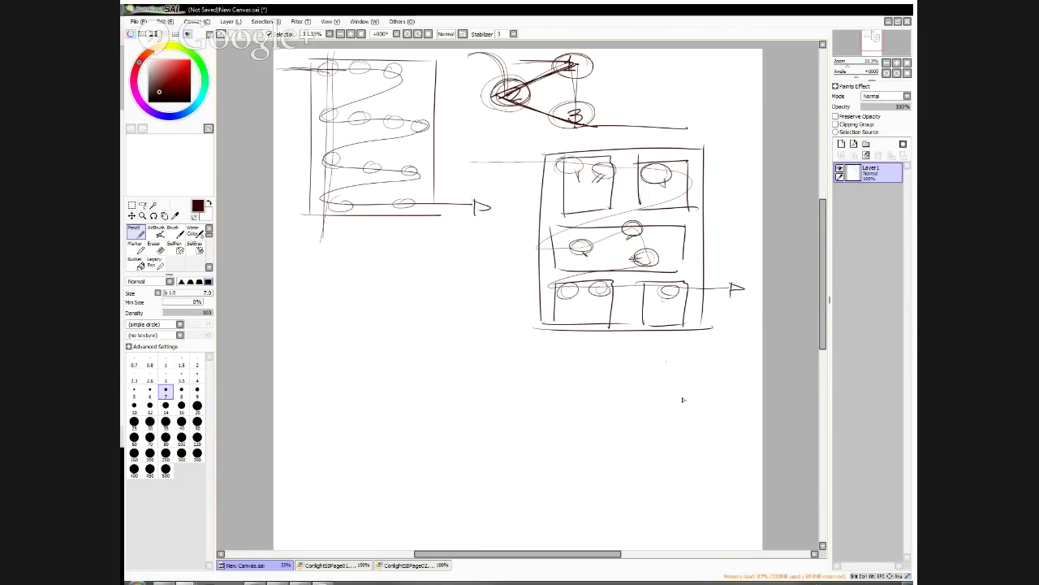
{"action": "mouse_move", "coordinate": [674, 198]}
{"action": "left_mouse_down"}
{"action": "mouse_move", "coordinate": [644, 206]}
{"action": "mouse_move", "coordinate": [634, 230]}
{"action": "mouse_move", "coordinate": [653, 260]}
{"action": "mouse_move", "coordinate": [587, 277]}
{"action": "left_mouse_up"}
{"action": "mouse_move", "coordinate": [584, 234]}
{"action": "left_mouse_down"}
{"action": "mouse_move", "coordinate": [569, 264]}
{"action": "mouse_move", "coordinate": [641, 224]}
{"action": "mouse_move", "coordinate": [662, 252]}
{"action": "left_mouse_up"}
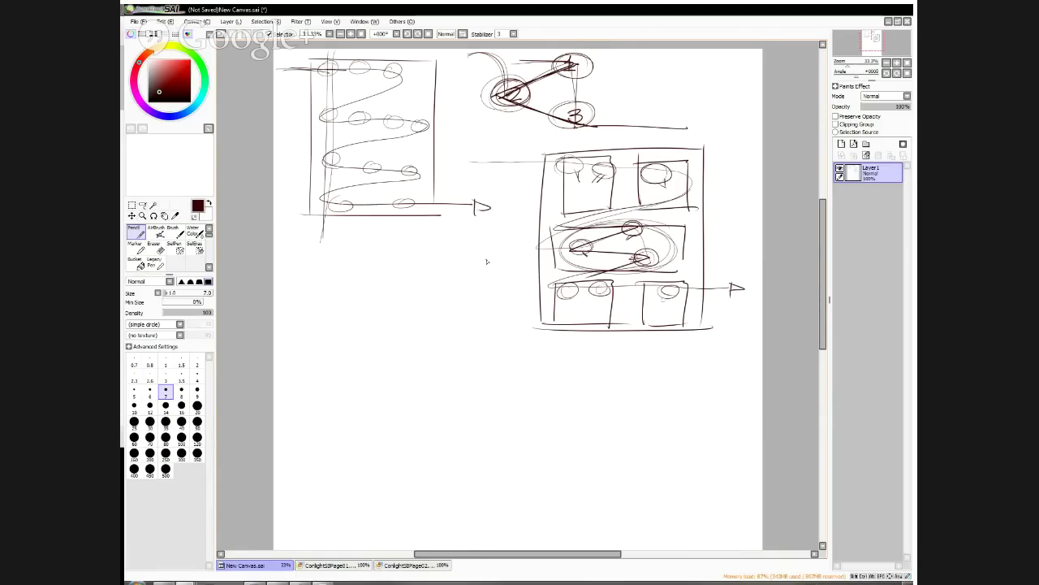
Cross out the middle panel's balloon arrangement with a large X and retrace the curve at its left edge
{"action": "mouse_move", "coordinate": [631, 238]}
{"action": "left_mouse_down"}
{"action": "mouse_move", "coordinate": [653, 270]}
{"action": "mouse_move", "coordinate": [590, 284]}
{"action": "left_mouse_up"}
{"action": "left_click_drag", "start_coordinate": [575, 216], "coordinate": [537, 226]}
{"action": "left_click_drag", "start_coordinate": [557, 237], "coordinate": [539, 249]}
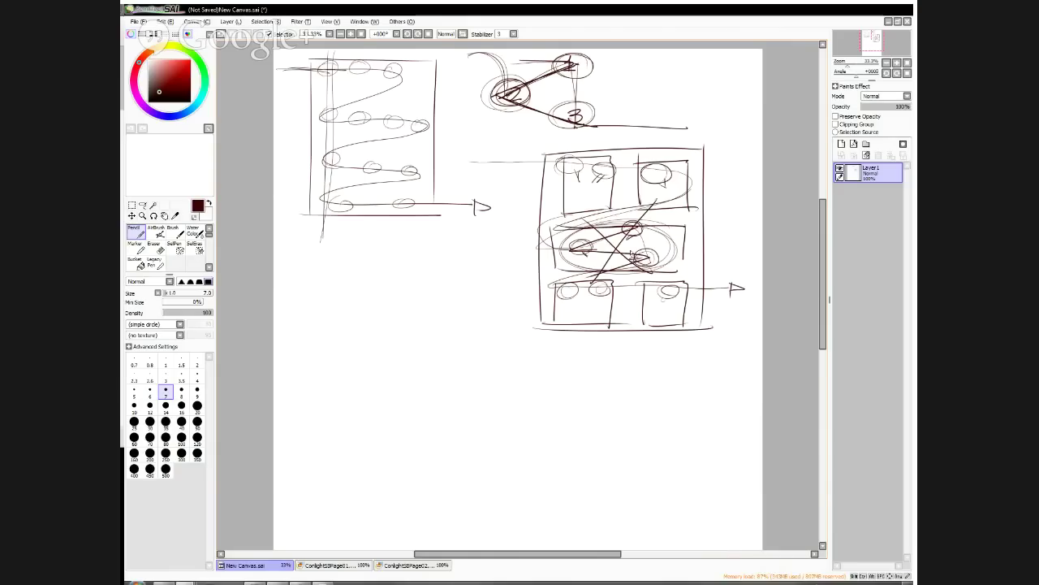
Draw a large panel below the first page diagram containing two round-headed standing figures side by side
{"action": "mouse_move", "coordinate": [306, 253]}
{"action": "left_mouse_down"}
{"action": "mouse_move", "coordinate": [311, 377]}
{"action": "mouse_move", "coordinate": [456, 242]}
{"action": "mouse_move", "coordinate": [452, 410]}
{"action": "mouse_move", "coordinate": [292, 404]}
{"action": "mouse_move", "coordinate": [446, 418]}
{"action": "left_mouse_up"}
{"action": "left_click_drag", "start_coordinate": [465, 240], "coordinate": [460, 432]}
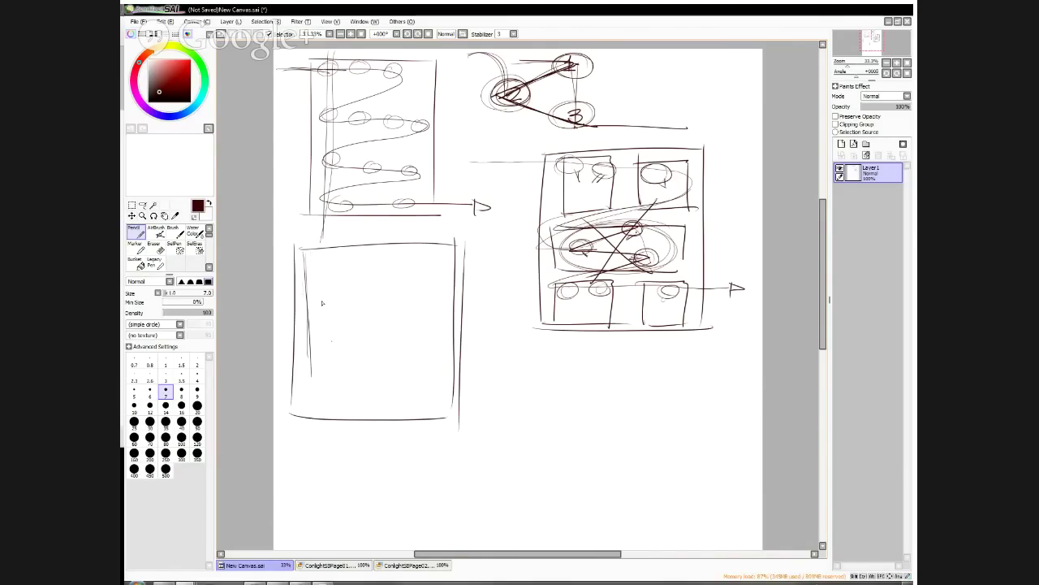
{"action": "mouse_move", "coordinate": [353, 329]}
{"action": "left_mouse_down"}
{"action": "mouse_move", "coordinate": [313, 341]}
{"action": "mouse_move", "coordinate": [350, 324]}
{"action": "left_mouse_up"}
{"action": "left_click_drag", "start_coordinate": [321, 351], "coordinate": [333, 382]}
{"action": "mouse_move", "coordinate": [339, 354]}
{"action": "left_mouse_down"}
{"action": "mouse_move", "coordinate": [336, 414]}
{"action": "mouse_move", "coordinate": [323, 371]}
{"action": "mouse_move", "coordinate": [319, 426]}
{"action": "left_mouse_up"}
{"action": "mouse_move", "coordinate": [414, 319]}
{"action": "left_mouse_down"}
{"action": "mouse_move", "coordinate": [387, 341]}
{"action": "mouse_move", "coordinate": [435, 344]}
{"action": "mouse_move", "coordinate": [393, 350]}
{"action": "left_mouse_up"}
{"action": "mouse_move", "coordinate": [396, 353]}
{"action": "left_mouse_down"}
{"action": "mouse_move", "coordinate": [398, 416]}
{"action": "mouse_move", "coordinate": [414, 429]}
{"action": "left_mouse_up"}
Add loose outer strokes and a horizontal line at head height to the large panel, and darken its left figure
{"action": "mouse_move", "coordinate": [298, 227]}
{"action": "left_mouse_down"}
{"action": "mouse_move", "coordinate": [470, 243]}
{"action": "mouse_move", "coordinate": [286, 310]}
{"action": "mouse_move", "coordinate": [472, 319]}
{"action": "left_mouse_up"}
{"action": "left_click_drag", "start_coordinate": [460, 223], "coordinate": [454, 330]}
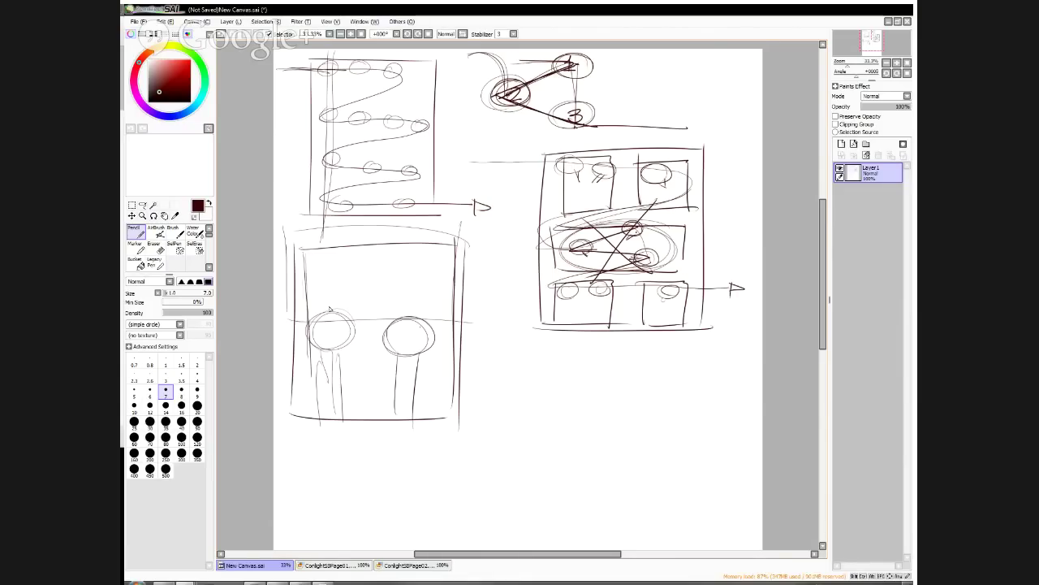
{"action": "left_click_drag", "start_coordinate": [346, 330], "coordinate": [327, 350]}
{"action": "mouse_move", "coordinate": [327, 312]}
{"action": "left_mouse_down"}
{"action": "mouse_move", "coordinate": [348, 357]}
{"action": "mouse_move", "coordinate": [318, 393]}
{"action": "mouse_move", "coordinate": [348, 414]}
{"action": "left_mouse_up"}
{"action": "left_click_drag", "start_coordinate": [311, 361], "coordinate": [313, 445]}
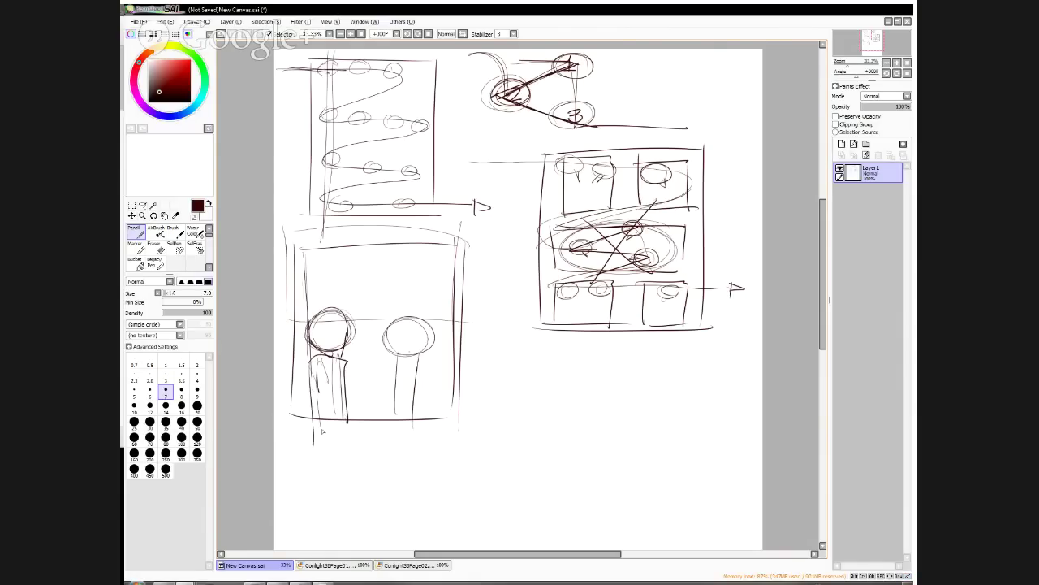
Draw an oval speech balloon with a tail above each of the two figures, and lightly trace the path between them
{"action": "mouse_move", "coordinate": [374, 266]}
{"action": "left_mouse_down"}
{"action": "mouse_move", "coordinate": [342, 231]}
{"action": "mouse_move", "coordinate": [397, 241]}
{"action": "left_mouse_up"}
{"action": "left_click_drag", "start_coordinate": [347, 267], "coordinate": [334, 293]}
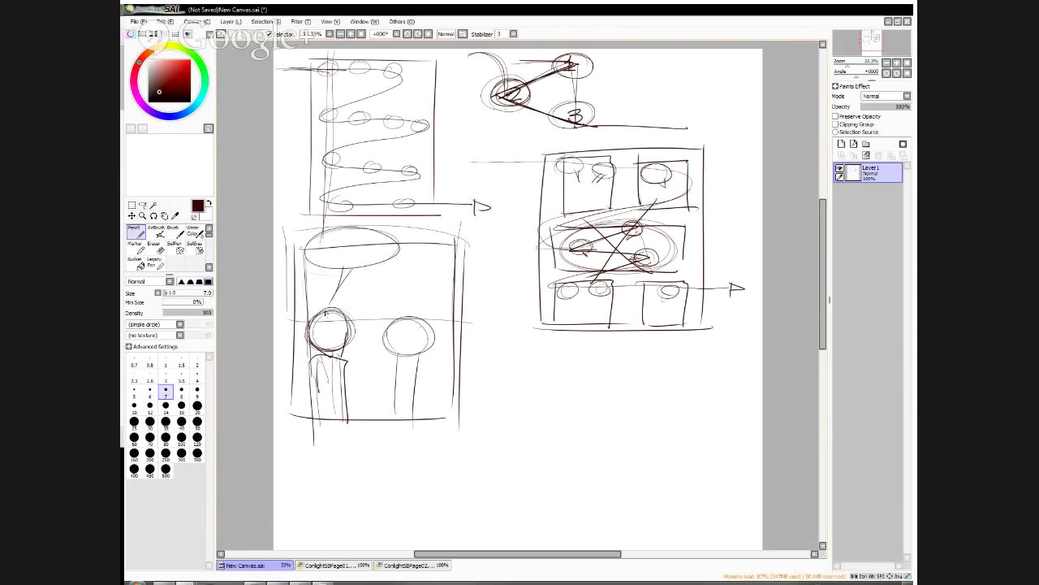
{"action": "mouse_move", "coordinate": [436, 289]}
{"action": "left_mouse_down"}
{"action": "mouse_move", "coordinate": [367, 270]}
{"action": "mouse_move", "coordinate": [397, 283]}
{"action": "mouse_move", "coordinate": [433, 284]}
{"action": "mouse_move", "coordinate": [362, 260]}
{"action": "mouse_move", "coordinate": [412, 278]}
{"action": "left_mouse_up"}
{"action": "mouse_move", "coordinate": [341, 235]}
{"action": "left_mouse_down"}
{"action": "mouse_move", "coordinate": [390, 281]}
{"action": "mouse_move", "coordinate": [387, 329]}
{"action": "left_mouse_up"}
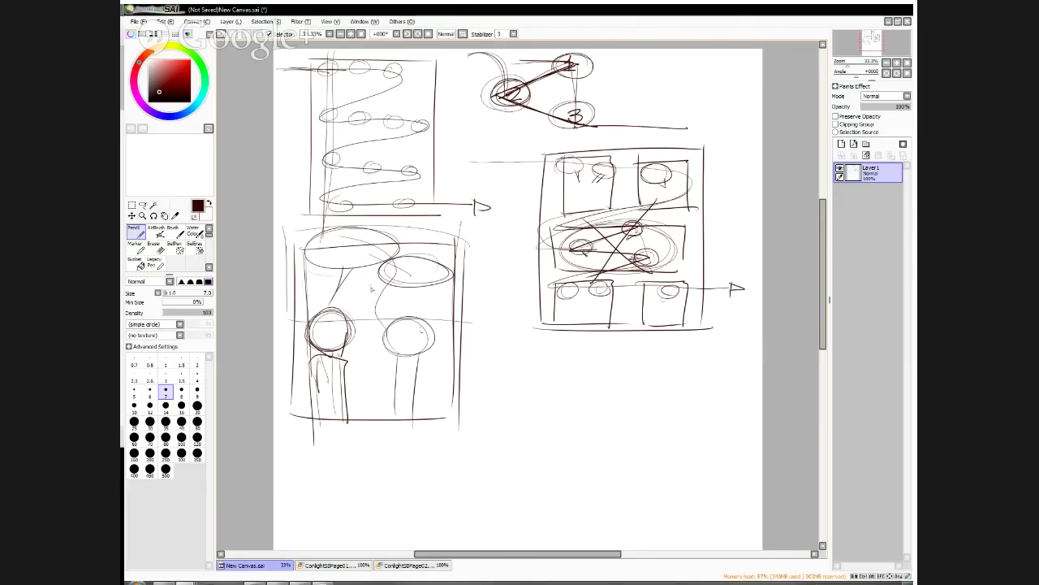
Thicken the outline of the left figure's balloon, and add a smaller third balloon beneath the first two
{"action": "mouse_move", "coordinate": [375, 249]}
{"action": "left_mouse_down"}
{"action": "mouse_move", "coordinate": [308, 248]}
{"action": "mouse_move", "coordinate": [395, 253]}
{"action": "mouse_move", "coordinate": [341, 263]}
{"action": "mouse_move", "coordinate": [324, 236]}
{"action": "mouse_move", "coordinate": [382, 263]}
{"action": "mouse_move", "coordinate": [402, 248]}
{"action": "left_mouse_up"}
{"action": "left_click_drag", "start_coordinate": [320, 242], "coordinate": [307, 255]}
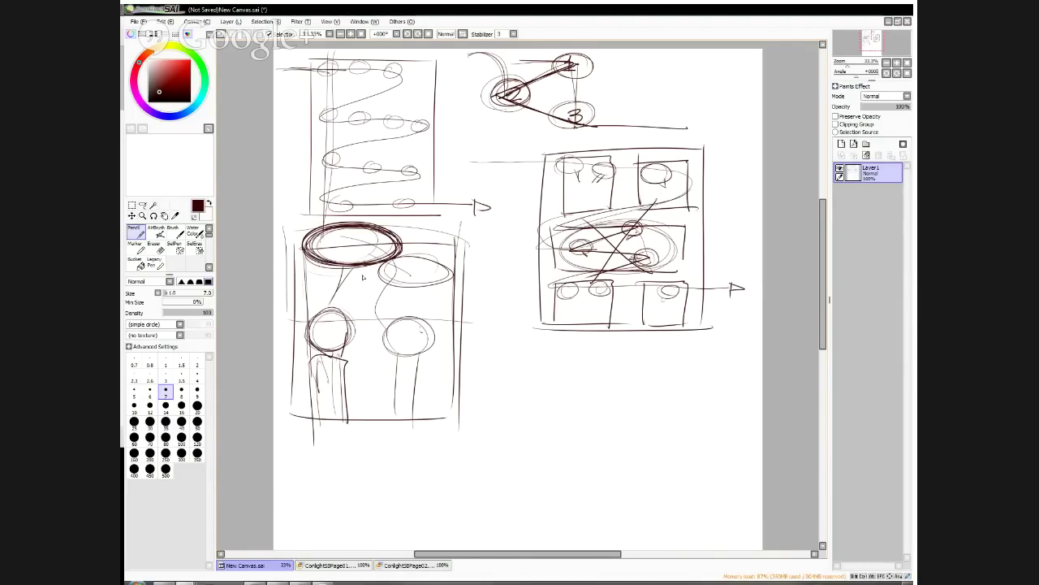
{"action": "mouse_move", "coordinate": [434, 256]}
{"action": "left_mouse_down"}
{"action": "mouse_move", "coordinate": [410, 260]}
{"action": "mouse_move", "coordinate": [422, 284]}
{"action": "mouse_move", "coordinate": [357, 297]}
{"action": "mouse_move", "coordinate": [390, 309]}
{"action": "mouse_move", "coordinate": [402, 283]}
{"action": "mouse_move", "coordinate": [425, 316]}
{"action": "left_mouse_up"}
{"action": "left_click_drag", "start_coordinate": [362, 268], "coordinate": [366, 294]}
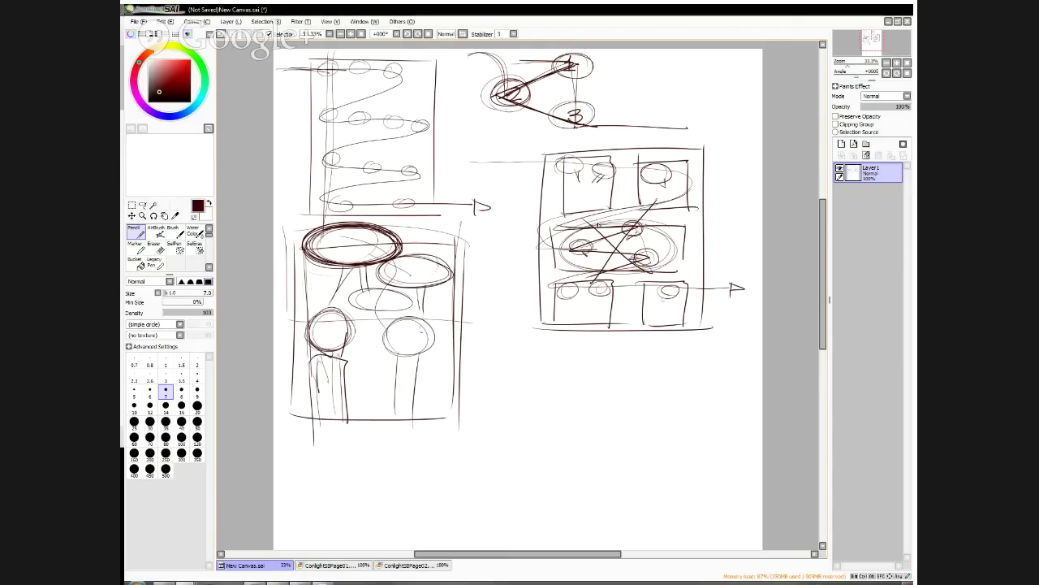
Draw a curving double reading path from the upper balloons past the right figure to the panel's lower-right corner
{"action": "left_click_drag", "start_coordinate": [365, 245], "coordinate": [395, 255]}
{"action": "left_click_drag", "start_coordinate": [405, 262], "coordinate": [377, 302]}
{"action": "mouse_move", "coordinate": [333, 232]}
{"action": "left_mouse_down"}
{"action": "mouse_move", "coordinate": [399, 273]}
{"action": "mouse_move", "coordinate": [381, 297]}
{"action": "mouse_move", "coordinate": [462, 414]}
{"action": "left_mouse_up"}
{"action": "mouse_move", "coordinate": [338, 237]}
{"action": "left_mouse_down"}
{"action": "mouse_move", "coordinate": [378, 317]}
{"action": "mouse_move", "coordinate": [442, 402]}
{"action": "left_mouse_up"}
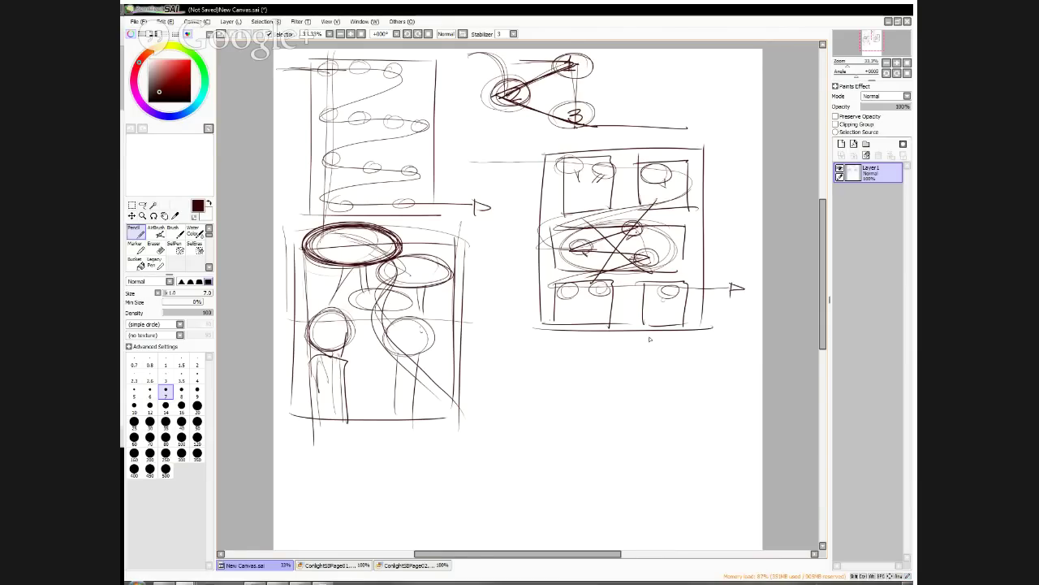
Sketch two round-headed stick figures below the five-panel page, with one balloon to their left and two to their right
{"action": "left_click_drag", "start_coordinate": [536, 362], "coordinate": [534, 452]}
{"action": "left_click_drag", "start_coordinate": [537, 456], "coordinate": [540, 395]}
{"action": "mouse_move", "coordinate": [605, 365]}
{"action": "left_mouse_down"}
{"action": "mouse_move", "coordinate": [589, 366]}
{"action": "mouse_move", "coordinate": [592, 392]}
{"action": "left_mouse_up"}
{"action": "left_click_drag", "start_coordinate": [590, 395], "coordinate": [589, 443]}
{"action": "left_click_drag", "start_coordinate": [599, 452], "coordinate": [598, 395]}
{"action": "mouse_move", "coordinate": [469, 400]}
{"action": "left_mouse_down"}
{"action": "mouse_move", "coordinate": [525, 396]}
{"action": "mouse_move", "coordinate": [510, 396]}
{"action": "left_mouse_up"}
{"action": "left_click_drag", "start_coordinate": [669, 363], "coordinate": [642, 357]}
{"action": "mouse_move", "coordinate": [656, 398]}
{"action": "left_mouse_down"}
{"action": "mouse_move", "coordinate": [628, 411]}
{"action": "mouse_move", "coordinate": [655, 398]}
{"action": "left_mouse_up"}
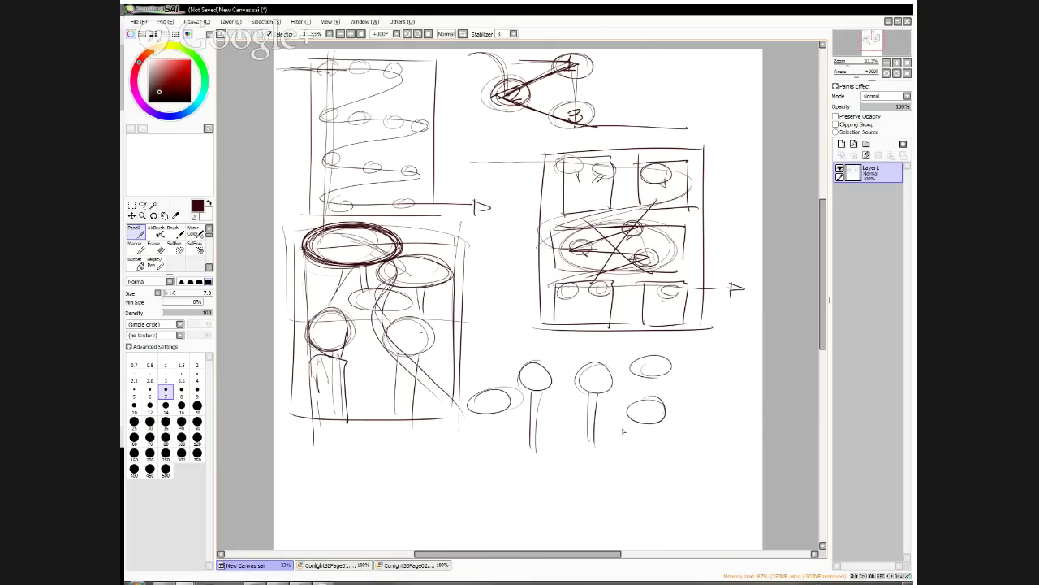
Number the upper right balloon 1, the left one 2 and the lower right one 3, and connect them with a reading path
{"action": "mouse_move", "coordinate": [508, 401]}
{"action": "left_mouse_down"}
{"action": "mouse_move", "coordinate": [527, 394]}
{"action": "mouse_move", "coordinate": [488, 408]}
{"action": "left_mouse_up"}
{"action": "left_click_drag", "start_coordinate": [482, 409], "coordinate": [495, 407]}
{"action": "left_click_drag", "start_coordinate": [649, 364], "coordinate": [660, 374]}
{"action": "left_click_drag", "start_coordinate": [646, 408], "coordinate": [648, 419]}
{"action": "left_click_drag", "start_coordinate": [650, 355], "coordinate": [661, 374]}
{"action": "left_click_drag", "start_coordinate": [482, 396], "coordinate": [504, 408]}
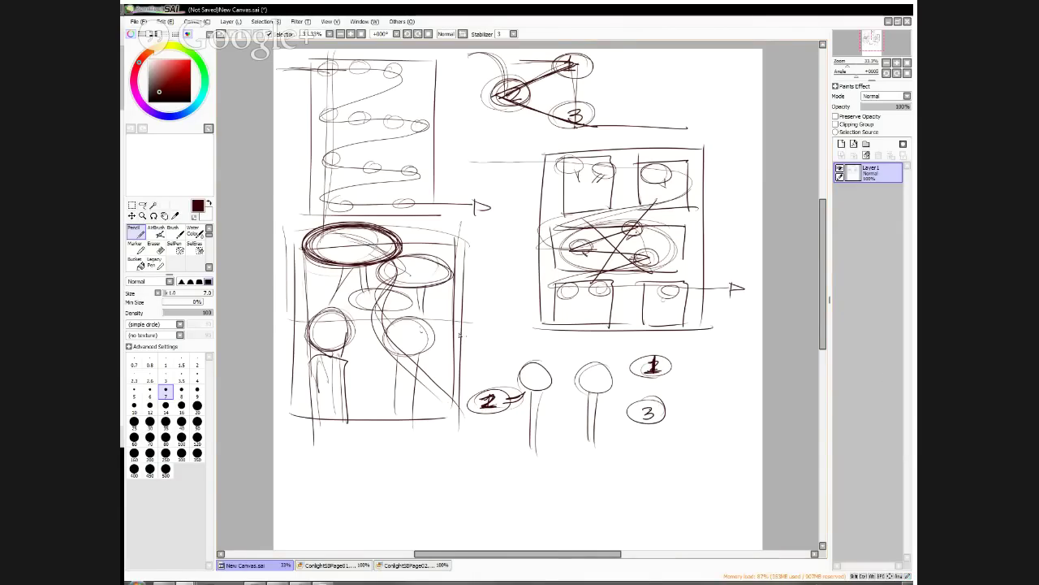
{"action": "mouse_move", "coordinate": [441, 309]}
{"action": "left_mouse_down"}
{"action": "mouse_move", "coordinate": [650, 360]}
{"action": "mouse_move", "coordinate": [522, 388]}
{"action": "mouse_move", "coordinate": [520, 407]}
{"action": "mouse_move", "coordinate": [650, 418]}
{"action": "left_mouse_up"}
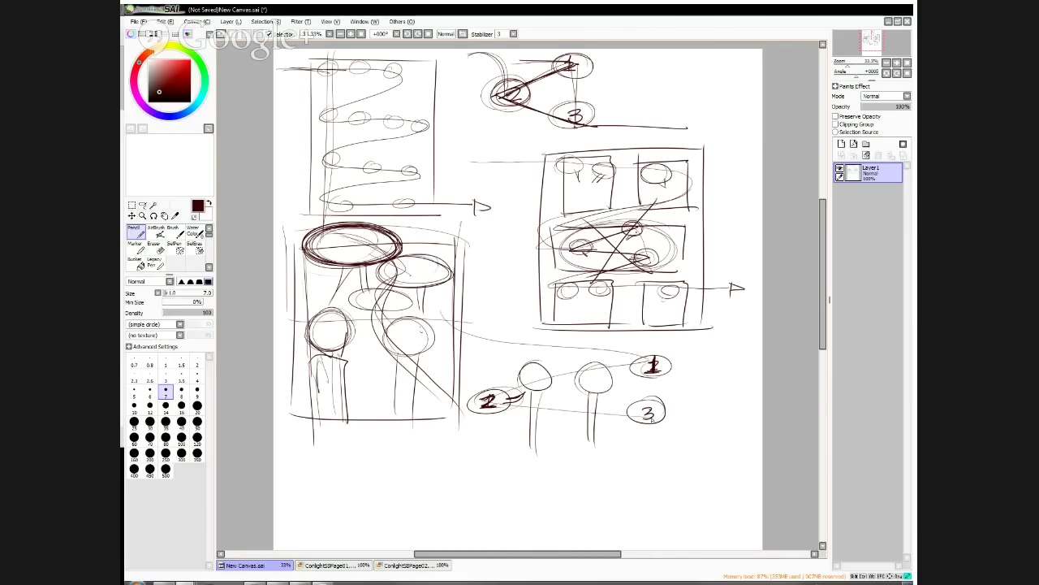
Erase the three numbered balloons and their connecting lines around the two stick figures, using an eraser size of 100
{"action": "key", "text": "e"}
{"action": "left_click_drag", "start_coordinate": [511, 398], "coordinate": [471, 408]}
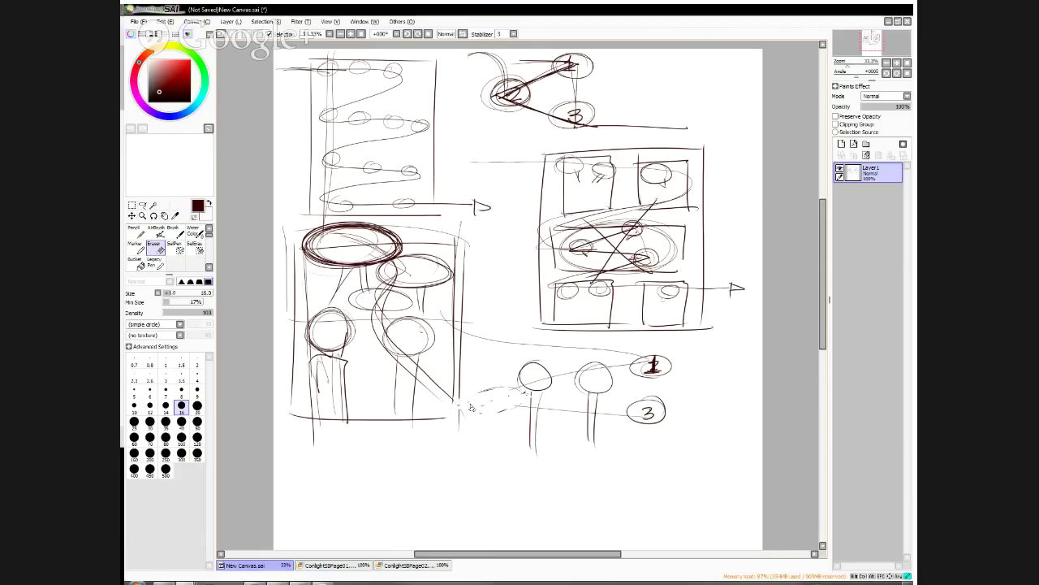
{"action": "left_click_drag", "start_coordinate": [639, 361], "coordinate": [667, 372]}
{"action": "left_click", "coordinate": [181, 438]}
{"action": "mouse_move", "coordinate": [645, 386]}
{"action": "left_mouse_down"}
{"action": "mouse_move", "coordinate": [646, 415]}
{"action": "mouse_move", "coordinate": [557, 410]}
{"action": "mouse_move", "coordinate": [464, 386]}
{"action": "mouse_move", "coordinate": [511, 340]}
{"action": "mouse_move", "coordinate": [694, 352]}
{"action": "mouse_move", "coordinate": [723, 326]}
{"action": "mouse_move", "coordinate": [502, 330]}
{"action": "mouse_move", "coordinate": [675, 345]}
{"action": "mouse_move", "coordinate": [615, 361]}
{"action": "mouse_move", "coordinate": [591, 339]}
{"action": "mouse_move", "coordinate": [558, 391]}
{"action": "mouse_move", "coordinate": [563, 432]}
{"action": "mouse_move", "coordinate": [571, 405]}
{"action": "mouse_move", "coordinate": [571, 418]}
{"action": "mouse_move", "coordinate": [614, 412]}
{"action": "mouse_move", "coordinate": [465, 402]}
{"action": "left_mouse_up"}
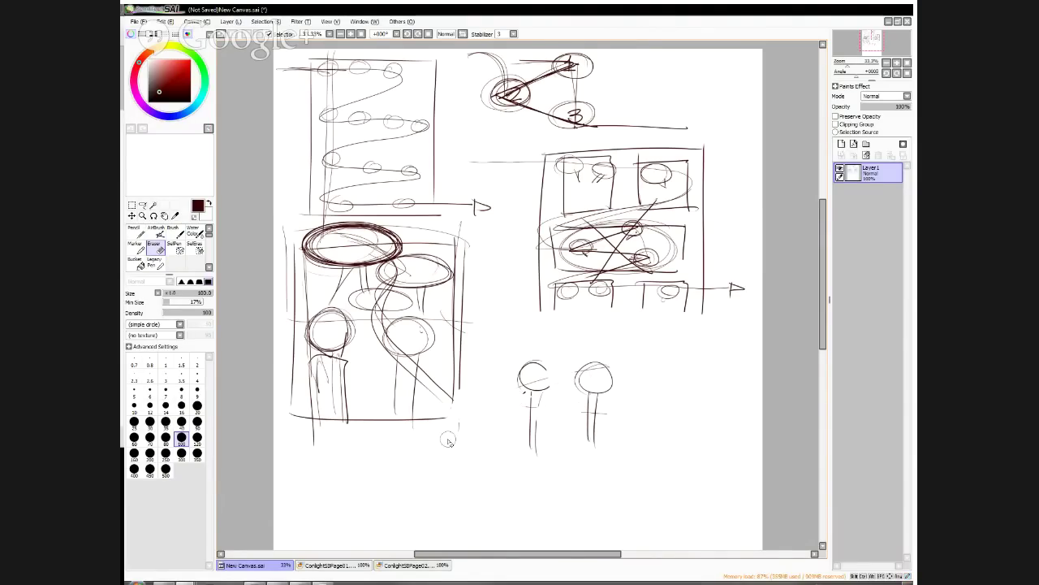
Draw three stacked speech balloons with tails above the two stick figures using the Pencil, and frame them in a tall panel
{"action": "left_click", "coordinate": [137, 230]}
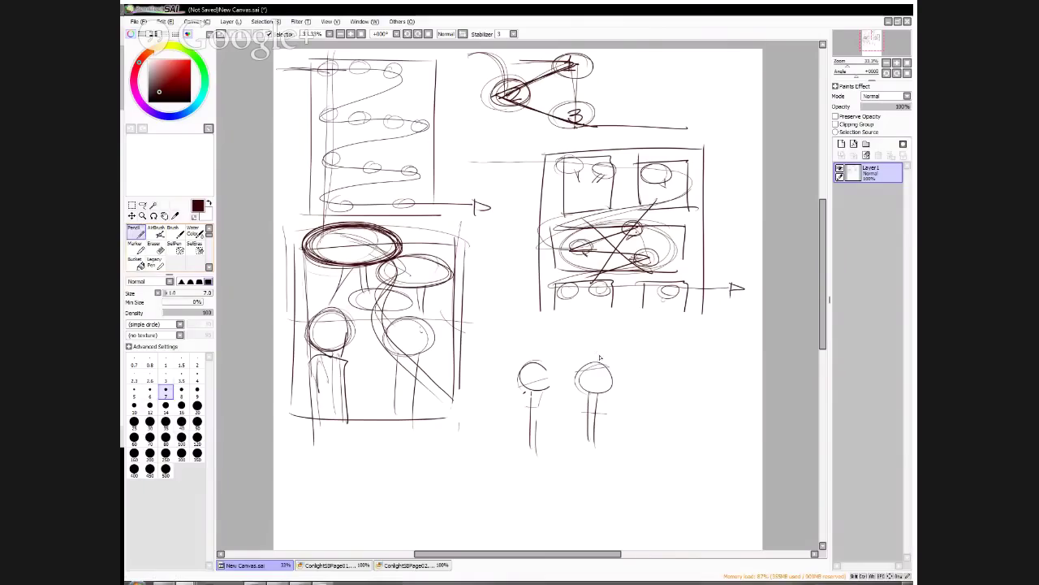
{"action": "mouse_move", "coordinate": [595, 302]}
{"action": "left_mouse_down"}
{"action": "mouse_move", "coordinate": [536, 302]}
{"action": "mouse_move", "coordinate": [561, 318]}
{"action": "left_mouse_up"}
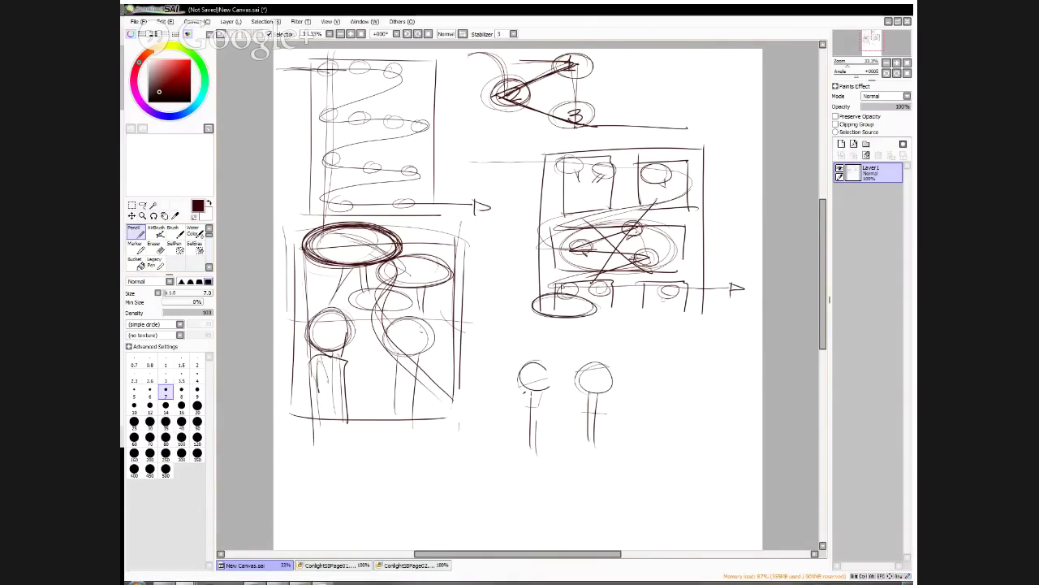
{"action": "mouse_move", "coordinate": [578, 318]}
{"action": "left_mouse_down"}
{"action": "mouse_move", "coordinate": [583, 341]}
{"action": "mouse_move", "coordinate": [560, 325]}
{"action": "mouse_move", "coordinate": [548, 351]}
{"action": "mouse_move", "coordinate": [582, 372]}
{"action": "left_mouse_up"}
{"action": "left_click_drag", "start_coordinate": [550, 336], "coordinate": [534, 359]}
{"action": "left_click_drag", "start_coordinate": [584, 314], "coordinate": [591, 354]}
{"action": "mouse_move", "coordinate": [503, 286]}
{"action": "left_mouse_down"}
{"action": "mouse_move", "coordinate": [509, 452]}
{"action": "mouse_move", "coordinate": [615, 283]}
{"action": "mouse_move", "coordinate": [626, 460]}
{"action": "left_mouse_up"}
{"action": "left_click_drag", "start_coordinate": [488, 443], "coordinate": [648, 453]}
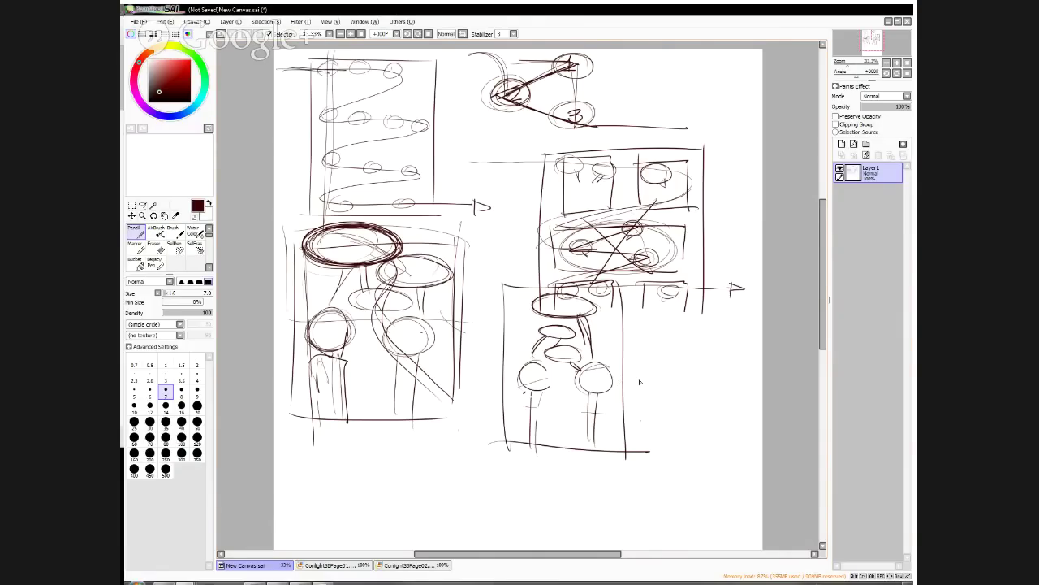
Circle the two stick figures with a large loose oval, and loop around the right figure's head
{"action": "mouse_move", "coordinate": [670, 335]}
{"action": "left_mouse_down"}
{"action": "mouse_move", "coordinate": [488, 341]}
{"action": "mouse_move", "coordinate": [467, 427]}
{"action": "left_mouse_up"}
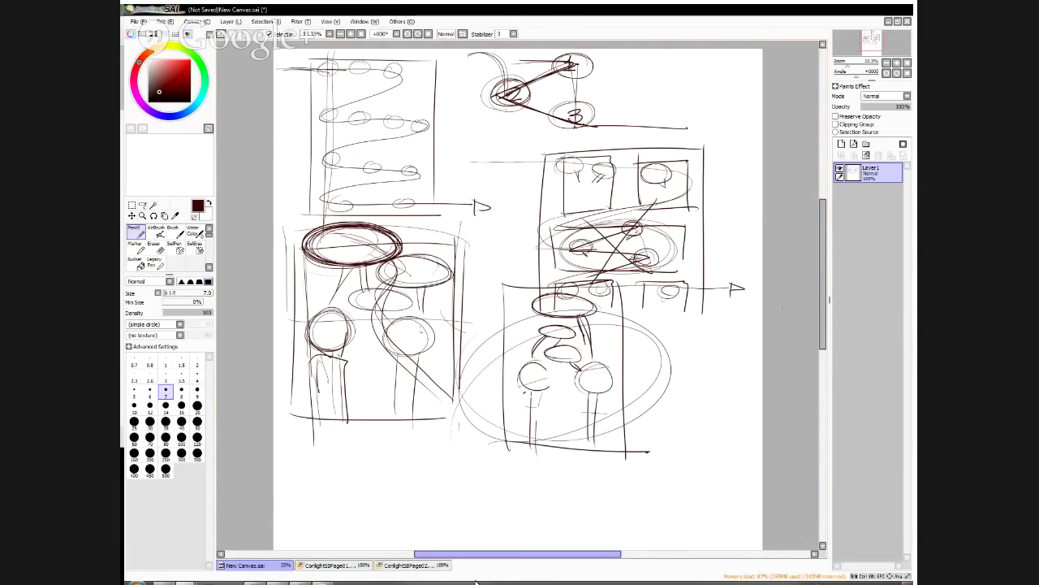
{"action": "left_click_drag", "start_coordinate": [824, 284], "coordinate": [823, 329]}
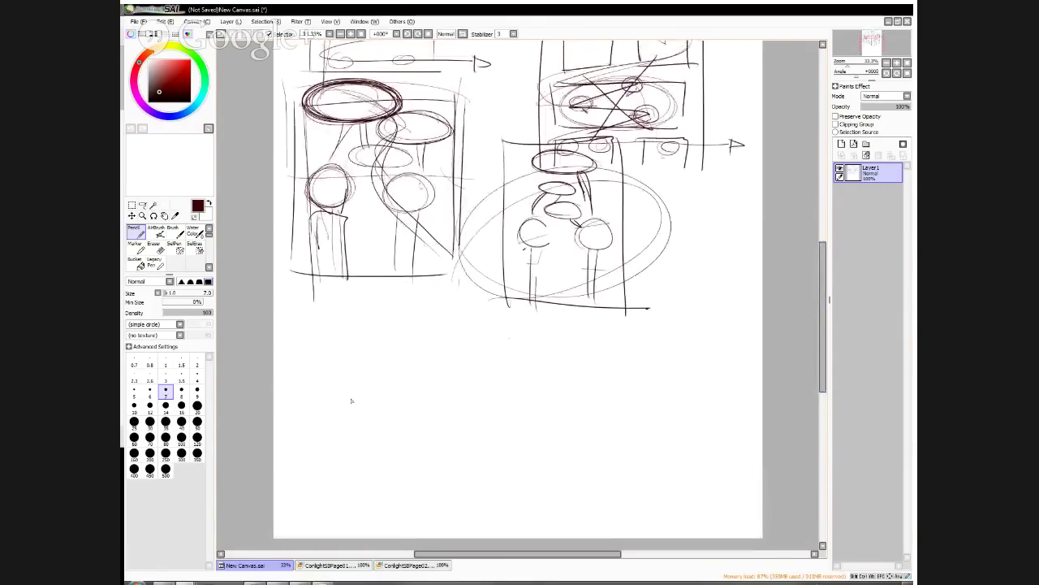
{"action": "left_click_drag", "start_coordinate": [616, 219], "coordinate": [605, 215]}
Draw a panel frame in the canvas's lower-left area with a large round head and balloons above and beside it
{"action": "left_click_drag", "start_coordinate": [365, 332], "coordinate": [386, 374]}
{"action": "mouse_move", "coordinate": [352, 309]}
{"action": "left_mouse_down"}
{"action": "mouse_move", "coordinate": [429, 299]}
{"action": "mouse_move", "coordinate": [358, 315]}
{"action": "mouse_move", "coordinate": [389, 319]}
{"action": "left_mouse_up"}
{"action": "left_click_drag", "start_coordinate": [297, 292], "coordinate": [307, 493]}
{"action": "mouse_move", "coordinate": [296, 291]}
{"action": "left_mouse_down"}
{"action": "mouse_move", "coordinate": [414, 284]}
{"action": "mouse_move", "coordinate": [441, 463]}
{"action": "left_mouse_up"}
{"action": "left_click_drag", "start_coordinate": [283, 487], "coordinate": [456, 479]}
{"action": "mouse_move", "coordinate": [418, 341]}
{"action": "left_mouse_down"}
{"action": "mouse_move", "coordinate": [404, 365]}
{"action": "mouse_move", "coordinate": [445, 351]}
{"action": "mouse_move", "coordinate": [451, 383]}
{"action": "left_mouse_up"}
Draw the large head's jaw, open mouth and eyes inside the lower-left panel
{"action": "left_click_drag", "start_coordinate": [320, 367], "coordinate": [368, 406]}
{"action": "mouse_move", "coordinate": [382, 360]}
{"action": "left_mouse_down"}
{"action": "mouse_move", "coordinate": [388, 389]}
{"action": "mouse_move", "coordinate": [378, 404]}
{"action": "left_mouse_up"}
{"action": "mouse_move", "coordinate": [346, 371]}
{"action": "left_mouse_down"}
{"action": "mouse_move", "coordinate": [378, 373]}
{"action": "mouse_move", "coordinate": [364, 398]}
{"action": "left_mouse_up"}
{"action": "left_click_drag", "start_coordinate": [367, 374], "coordinate": [366, 390]}
{"action": "mouse_move", "coordinate": [358, 346]}
{"action": "left_mouse_down"}
{"action": "mouse_move", "coordinate": [361, 356]}
{"action": "mouse_move", "coordinate": [370, 349]}
{"action": "left_mouse_up"}
Add a lower balloon joined to the top one by a long double line, and outline the figure's shoulders and body
{"action": "mouse_move", "coordinate": [418, 390]}
{"action": "left_mouse_down"}
{"action": "mouse_move", "coordinate": [390, 406]}
{"action": "mouse_move", "coordinate": [438, 417]}
{"action": "left_mouse_up"}
{"action": "left_click_drag", "start_coordinate": [390, 312], "coordinate": [395, 389]}
{"action": "left_click_drag", "start_coordinate": [400, 312], "coordinate": [409, 397]}
{"action": "mouse_move", "coordinate": [300, 413]}
{"action": "left_mouse_down"}
{"action": "mouse_move", "coordinate": [331, 402]}
{"action": "mouse_move", "coordinate": [379, 416]}
{"action": "left_mouse_up"}
{"action": "left_click_drag", "start_coordinate": [376, 416], "coordinate": [376, 495]}
{"action": "left_click_drag", "start_coordinate": [302, 410], "coordinate": [281, 492]}
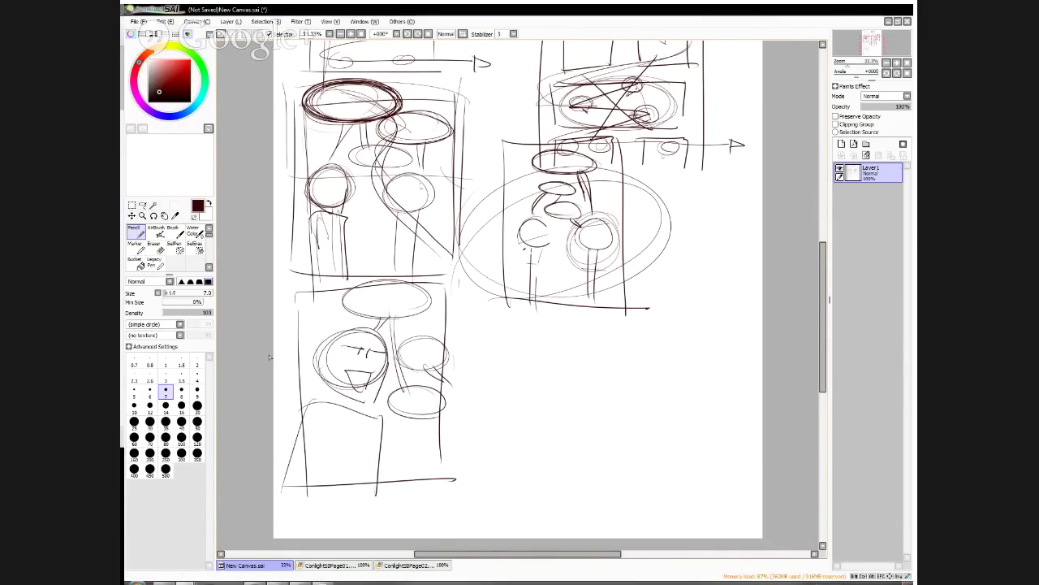
Draw a square panel in the canvas's lower-right area with a large smiling head with oval eyes and an open mouth
{"action": "mouse_move", "coordinate": [495, 317]}
{"action": "left_mouse_down"}
{"action": "mouse_move", "coordinate": [496, 491]}
{"action": "mouse_move", "coordinate": [671, 318]}
{"action": "mouse_move", "coordinate": [665, 484]}
{"action": "left_mouse_up"}
{"action": "left_click_drag", "start_coordinate": [484, 487], "coordinate": [672, 493]}
{"action": "left_click_drag", "start_coordinate": [621, 224], "coordinate": [611, 221]}
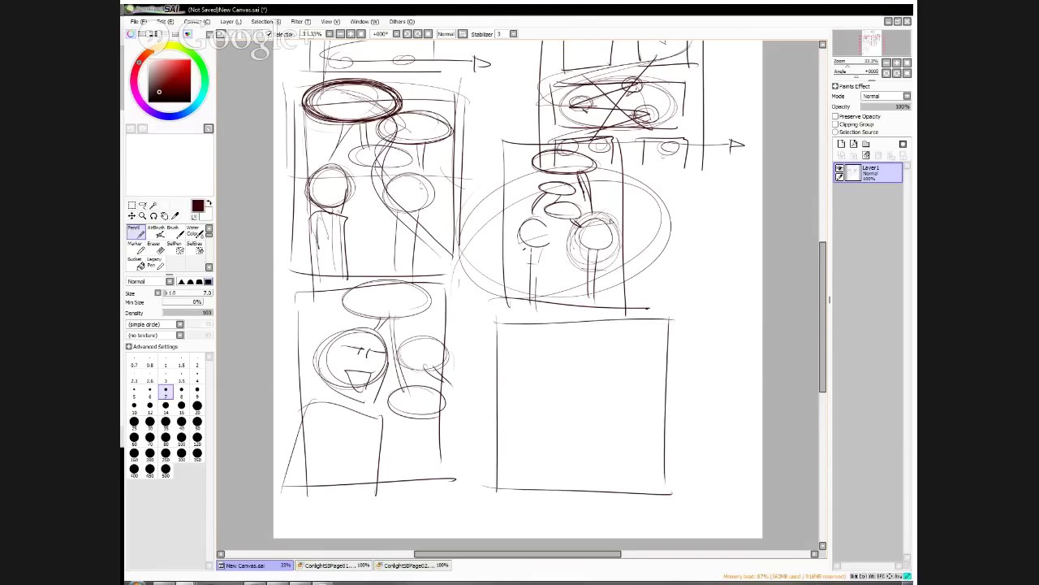
{"action": "left_click_drag", "start_coordinate": [584, 362], "coordinate": [650, 406]}
{"action": "mouse_move", "coordinate": [573, 381]}
{"action": "left_mouse_down"}
{"action": "mouse_move", "coordinate": [641, 365]}
{"action": "mouse_move", "coordinate": [579, 442]}
{"action": "mouse_move", "coordinate": [637, 416]}
{"action": "mouse_move", "coordinate": [592, 432]}
{"action": "left_mouse_up"}
{"action": "left_click_drag", "start_coordinate": [592, 412], "coordinate": [594, 434]}
{"action": "left_click_drag", "start_coordinate": [609, 375], "coordinate": [593, 395]}
Add three speech balloons left of the smiling head, and join the top and bottom balloons with connecting lines
{"action": "mouse_move", "coordinate": [560, 320]}
{"action": "left_mouse_down"}
{"action": "mouse_move", "coordinate": [490, 325]}
{"action": "mouse_move", "coordinate": [601, 333]}
{"action": "mouse_move", "coordinate": [578, 369]}
{"action": "mouse_move", "coordinate": [490, 401]}
{"action": "mouse_move", "coordinate": [494, 443]}
{"action": "mouse_move", "coordinate": [537, 417]}
{"action": "left_mouse_up"}
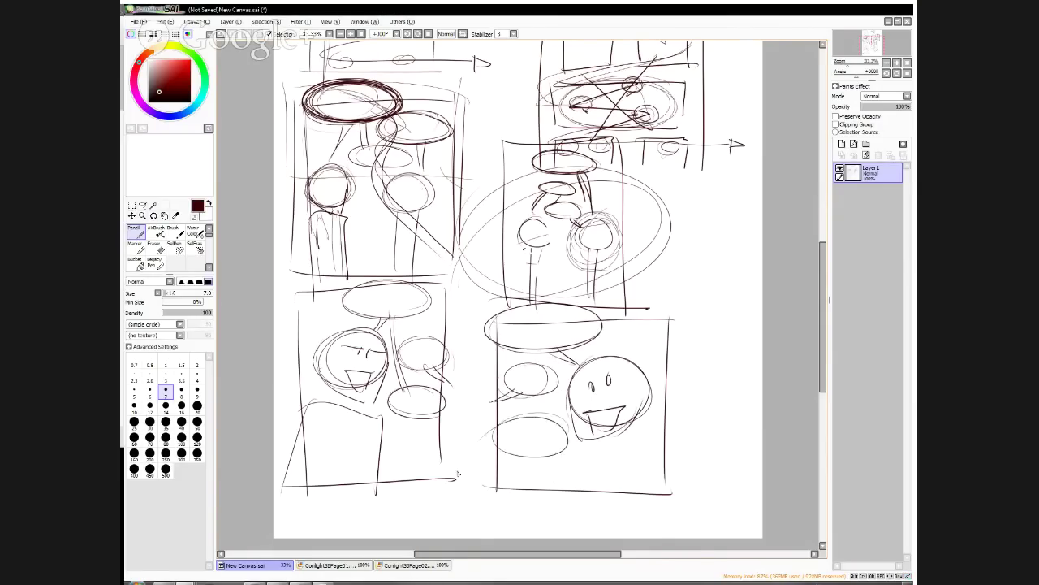
{"action": "left_click_drag", "start_coordinate": [560, 349], "coordinate": [549, 423]}
{"action": "left_click_drag", "start_coordinate": [554, 378], "coordinate": [541, 430]}
{"action": "left_click_drag", "start_coordinate": [824, 272], "coordinate": [826, 232]}
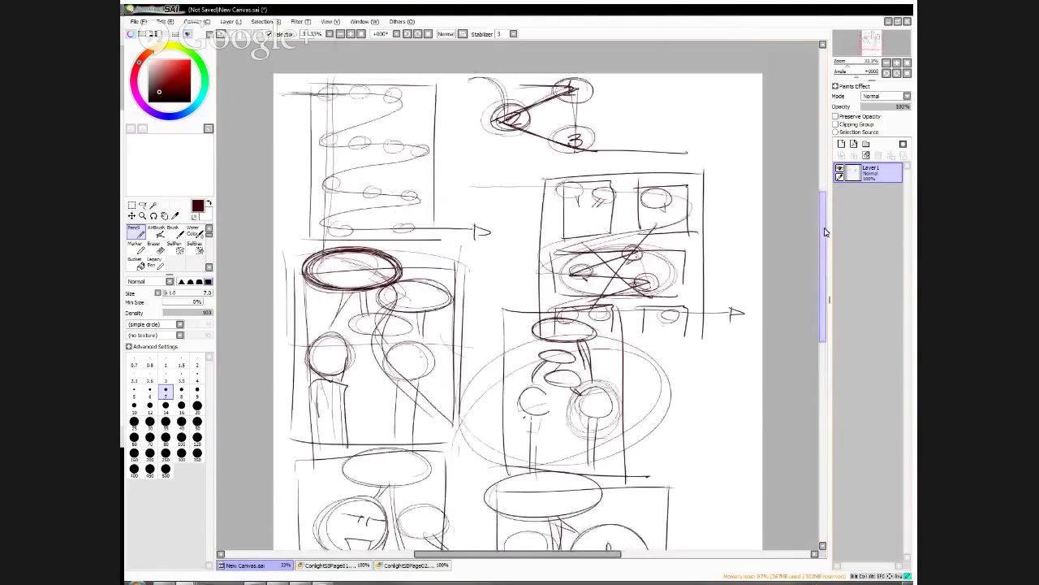
Clear all the existing sketches from the canvas layer
{"action": "scroll", "coordinate": [825, 233], "scroll_direction": "down", "scroll_amount": 3}
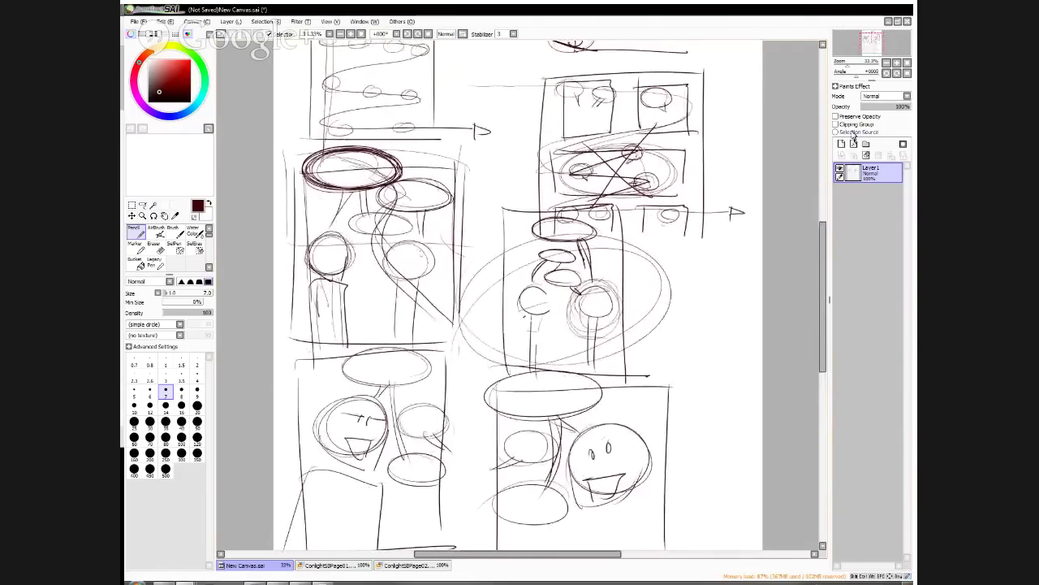
{"action": "key", "text": "Delete"}
{"action": "left_click_drag", "start_coordinate": [820, 302], "coordinate": [821, 277]}
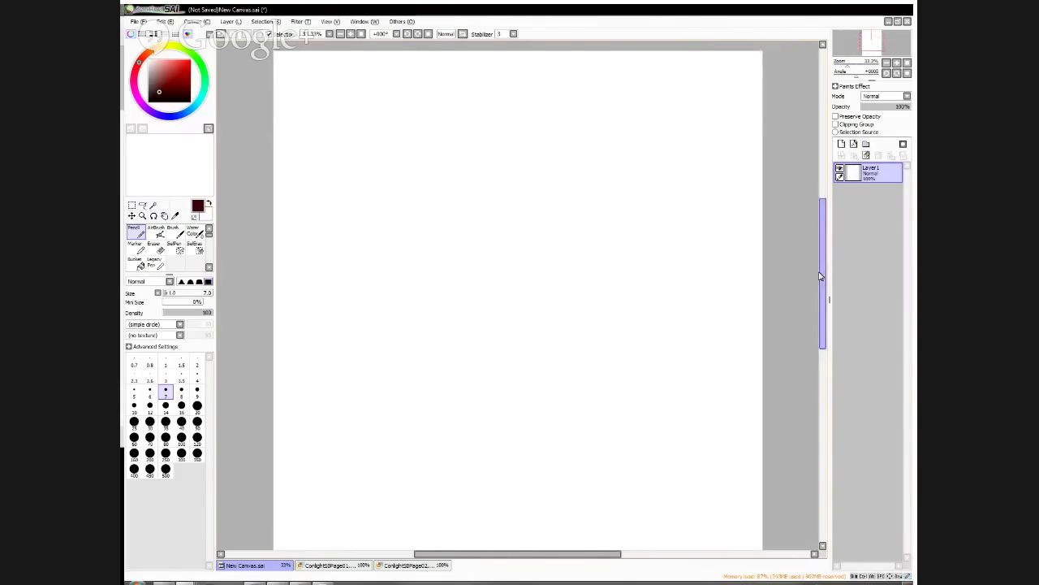
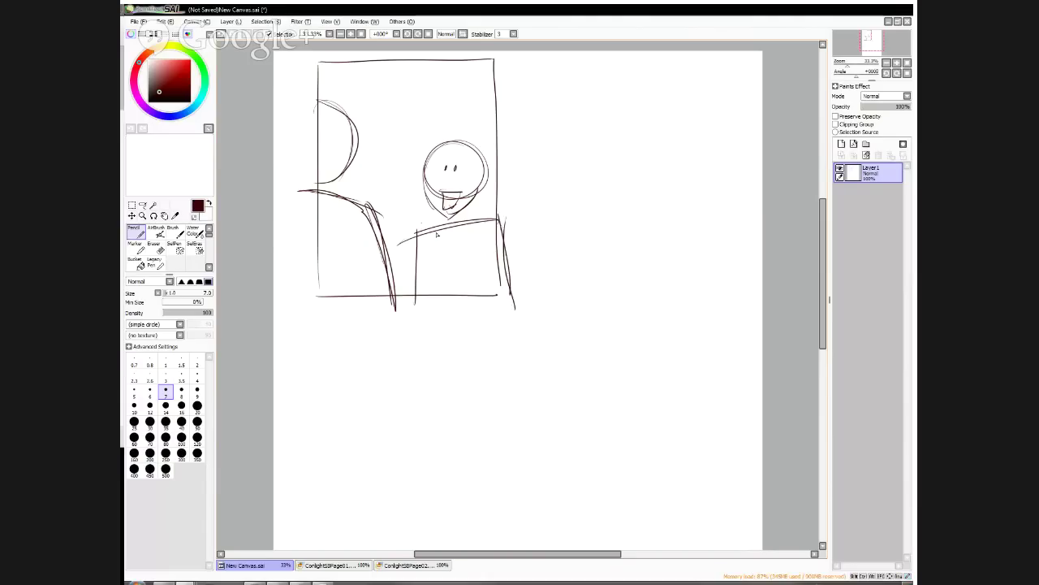
Hatch the cropped foreground figure in the upper-left panel and draw three speech balloons between the two characters
{"action": "mouse_move", "coordinate": [329, 118]}
{"action": "left_mouse_down"}
{"action": "mouse_move", "coordinate": [324, 187]}
{"action": "mouse_move", "coordinate": [349, 260]}
{"action": "mouse_move", "coordinate": [327, 329]}
{"action": "left_mouse_up"}
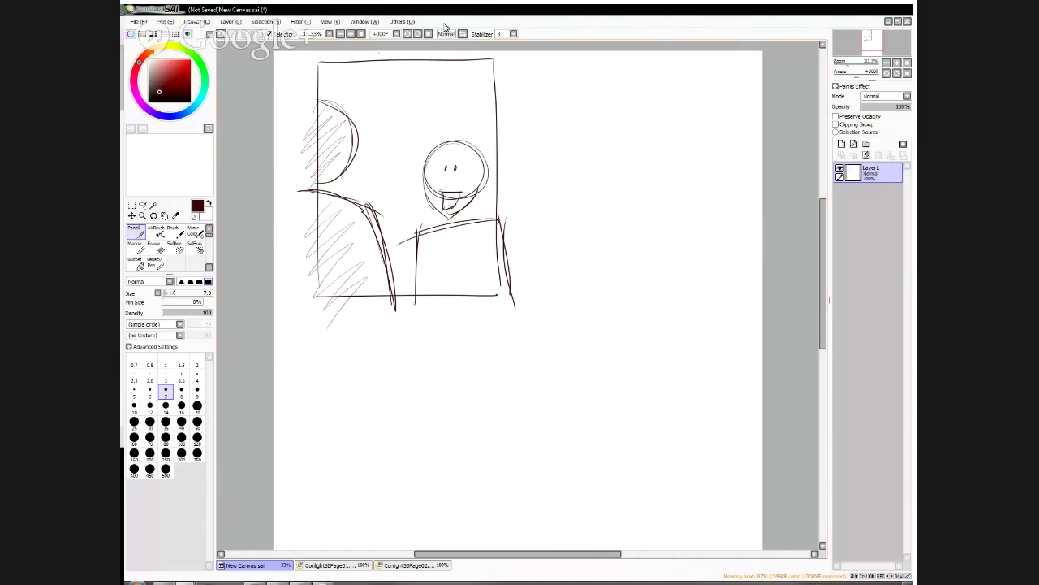
{"action": "left_click_drag", "start_coordinate": [406, 54], "coordinate": [371, 98]}
{"action": "mouse_move", "coordinate": [433, 102]}
{"action": "left_mouse_down"}
{"action": "mouse_move", "coordinate": [448, 129]}
{"action": "mouse_move", "coordinate": [372, 123]}
{"action": "mouse_move", "coordinate": [410, 108]}
{"action": "mouse_move", "coordinate": [355, 143]}
{"action": "left_mouse_up"}
{"action": "mouse_move", "coordinate": [416, 159]}
{"action": "left_mouse_down"}
{"action": "mouse_move", "coordinate": [382, 149]}
{"action": "mouse_move", "coordinate": [421, 170]}
{"action": "mouse_move", "coordinate": [429, 201]}
{"action": "mouse_move", "coordinate": [410, 228]}
{"action": "mouse_move", "coordinate": [419, 129]}
{"action": "mouse_move", "coordinate": [406, 159]}
{"action": "left_mouse_up"}
{"action": "key", "text": "e"}
{"action": "key", "text": "n"}
Add a tail to the top balloon and reinforce the foreground figure's head and arm with extra strokes
{"action": "mouse_move", "coordinate": [427, 106]}
{"action": "left_mouse_down"}
{"action": "mouse_move", "coordinate": [416, 159]}
{"action": "mouse_move", "coordinate": [354, 164]}
{"action": "mouse_move", "coordinate": [423, 160]}
{"action": "mouse_move", "coordinate": [445, 221]}
{"action": "mouse_move", "coordinate": [481, 192]}
{"action": "mouse_move", "coordinate": [486, 142]}
{"action": "mouse_move", "coordinate": [426, 153]}
{"action": "mouse_move", "coordinate": [466, 162]}
{"action": "left_mouse_up"}
{"action": "left_click_drag", "start_coordinate": [315, 98], "coordinate": [335, 188]}
{"action": "left_click_drag", "start_coordinate": [333, 112], "coordinate": [325, 186]}
{"action": "left_click_drag", "start_coordinate": [377, 228], "coordinate": [393, 318]}
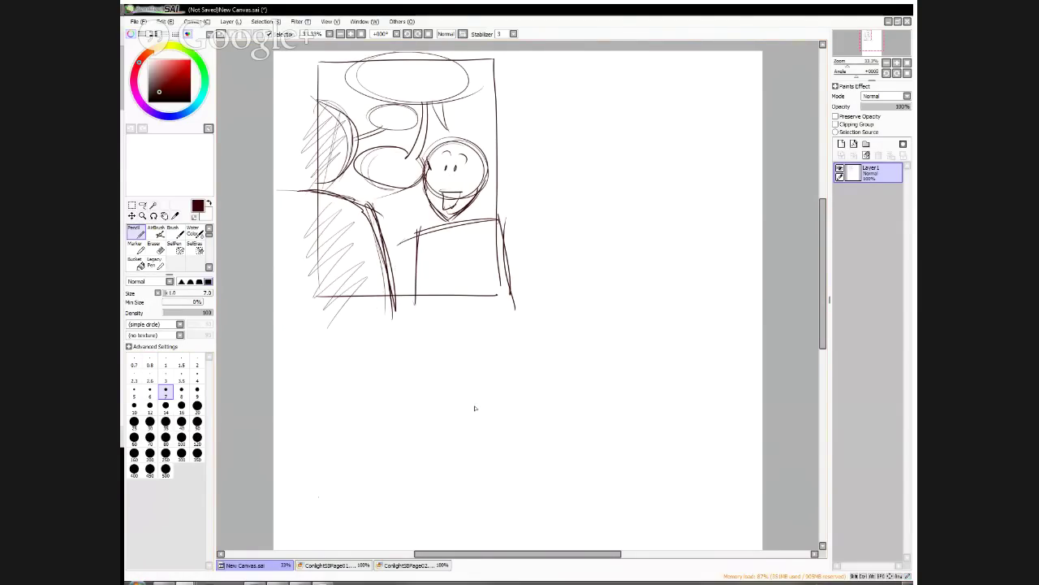
Draw a second panel below the first with two small heads facing each other from opposite sides
{"action": "mouse_move", "coordinate": [315, 331]}
{"action": "left_mouse_down"}
{"action": "mouse_move", "coordinate": [317, 439]}
{"action": "mouse_move", "coordinate": [489, 382]}
{"action": "mouse_move", "coordinate": [493, 473]}
{"action": "mouse_move", "coordinate": [316, 492]}
{"action": "left_mouse_up"}
{"action": "mouse_move", "coordinate": [315, 493]}
{"action": "left_mouse_down"}
{"action": "mouse_move", "coordinate": [501, 496]}
{"action": "mouse_move", "coordinate": [435, 503]}
{"action": "left_mouse_up"}
{"action": "mouse_move", "coordinate": [349, 373]}
{"action": "left_mouse_down"}
{"action": "mouse_move", "coordinate": [371, 384]}
{"action": "mouse_move", "coordinate": [333, 390]}
{"action": "mouse_move", "coordinate": [350, 427]}
{"action": "left_mouse_up"}
{"action": "mouse_move", "coordinate": [370, 393]}
{"action": "left_mouse_down"}
{"action": "mouse_move", "coordinate": [354, 424]}
{"action": "mouse_move", "coordinate": [370, 424]}
{"action": "left_mouse_up"}
{"action": "mouse_move", "coordinate": [452, 374]}
{"action": "left_mouse_down"}
{"action": "mouse_move", "coordinate": [456, 405]}
{"action": "mouse_move", "coordinate": [425, 406]}
{"action": "left_mouse_up"}
{"action": "mouse_move", "coordinate": [426, 390]}
{"action": "left_mouse_down"}
{"action": "mouse_move", "coordinate": [432, 426]}
{"action": "mouse_move", "coordinate": [440, 419]}
{"action": "left_mouse_up"}
{"action": "mouse_move", "coordinate": [440, 424]}
{"action": "left_mouse_down"}
{"action": "mouse_move", "coordinate": [469, 397]}
{"action": "mouse_move", "coordinate": [439, 425]}
{"action": "left_mouse_up"}
{"action": "left_click_drag", "start_coordinate": [358, 374], "coordinate": [363, 422]}
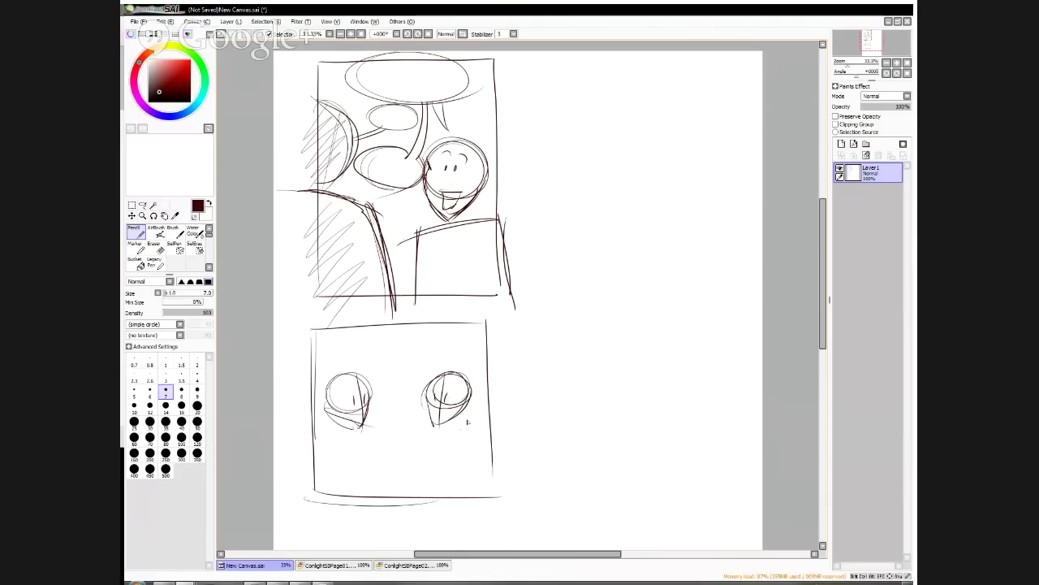
Outline the shoulders and bodies of the two facing figures in the lower-left panel
{"action": "mouse_move", "coordinate": [426, 440]}
{"action": "left_mouse_down"}
{"action": "mouse_move", "coordinate": [468, 424]}
{"action": "mouse_move", "coordinate": [496, 497]}
{"action": "left_mouse_up"}
{"action": "left_click_drag", "start_coordinate": [429, 439], "coordinate": [444, 502]}
{"action": "left_click_drag", "start_coordinate": [315, 439], "coordinate": [371, 442]}
{"action": "left_click_drag", "start_coordinate": [363, 443], "coordinate": [359, 502]}
{"action": "mouse_move", "coordinate": [316, 439]}
{"action": "left_mouse_down"}
{"action": "mouse_move", "coordinate": [313, 494]}
{"action": "mouse_move", "coordinate": [400, 469]}
{"action": "left_mouse_up"}
{"action": "left_click_drag", "start_coordinate": [419, 446], "coordinate": [445, 489]}
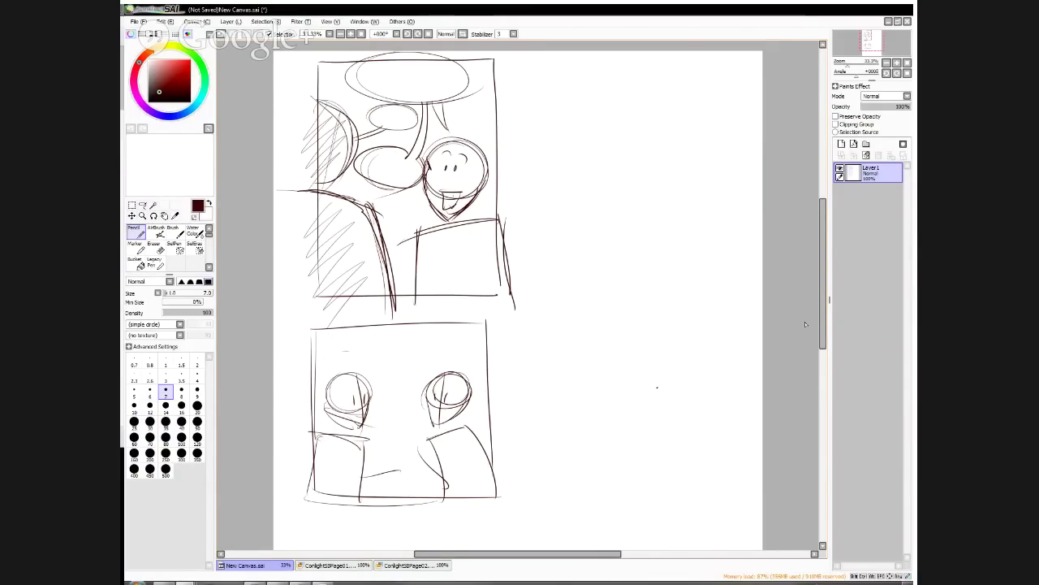
Draw a large panel in the canvas's upper-right area with a head and two line eyes at its left
{"action": "left_click_drag", "start_coordinate": [549, 125], "coordinate": [550, 169]}
{"action": "mouse_move", "coordinate": [553, 68]}
{"action": "left_mouse_down"}
{"action": "mouse_move", "coordinate": [548, 297]}
{"action": "mouse_move", "coordinate": [748, 69]}
{"action": "left_mouse_up"}
{"action": "left_click_drag", "start_coordinate": [749, 68], "coordinate": [736, 290]}
{"action": "mouse_move", "coordinate": [653, 301]}
{"action": "left_mouse_down"}
{"action": "mouse_move", "coordinate": [549, 295]}
{"action": "mouse_move", "coordinate": [756, 298]}
{"action": "left_mouse_up"}
{"action": "mouse_move", "coordinate": [606, 144]}
{"action": "left_mouse_down"}
{"action": "mouse_move", "coordinate": [609, 185]}
{"action": "mouse_move", "coordinate": [569, 181]}
{"action": "mouse_move", "coordinate": [596, 125]}
{"action": "mouse_move", "coordinate": [645, 172]}
{"action": "mouse_move", "coordinate": [566, 177]}
{"action": "mouse_move", "coordinate": [622, 209]}
{"action": "left_mouse_up"}
{"action": "left_click_drag", "start_coordinate": [630, 136], "coordinate": [624, 209]}
{"action": "left_click_drag", "start_coordinate": [610, 155], "coordinate": [610, 173]}
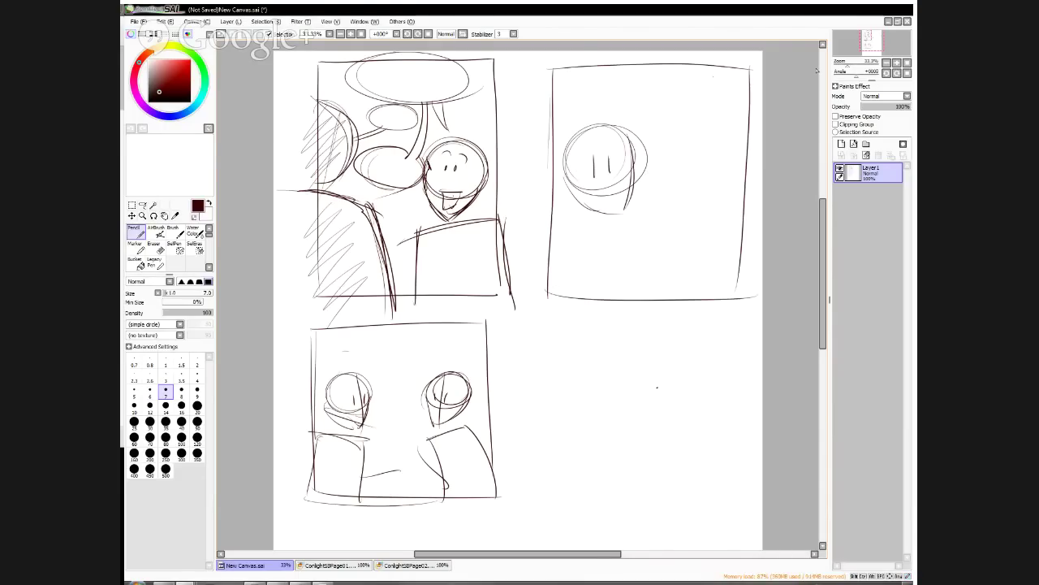
Add a taller figure at the upper-right panel's right edge, and give the left figure shoulders and a smiling mouth
{"action": "mouse_move", "coordinate": [761, 157]}
{"action": "left_mouse_down"}
{"action": "mouse_move", "coordinate": [686, 234]}
{"action": "mouse_move", "coordinate": [690, 189]}
{"action": "mouse_move", "coordinate": [648, 311]}
{"action": "left_mouse_up"}
{"action": "mouse_move", "coordinate": [735, 73]}
{"action": "left_mouse_down"}
{"action": "mouse_move", "coordinate": [675, 113]}
{"action": "mouse_move", "coordinate": [735, 126]}
{"action": "mouse_move", "coordinate": [697, 169]}
{"action": "mouse_move", "coordinate": [715, 163]}
{"action": "left_mouse_up"}
{"action": "left_click_drag", "start_coordinate": [759, 99], "coordinate": [752, 174]}
{"action": "left_click_drag", "start_coordinate": [550, 240], "coordinate": [662, 222]}
{"action": "left_click_drag", "start_coordinate": [578, 188], "coordinate": [617, 203]}
Place two speech balloons with tails above the upper-right panel's figures and outline the left figure's body
{"action": "mouse_move", "coordinate": [599, 68]}
{"action": "left_mouse_down"}
{"action": "mouse_move", "coordinate": [585, 65]}
{"action": "mouse_move", "coordinate": [559, 100]}
{"action": "left_mouse_up"}
{"action": "mouse_move", "coordinate": [614, 104]}
{"action": "left_mouse_down"}
{"action": "mouse_move", "coordinate": [614, 114]}
{"action": "mouse_move", "coordinate": [638, 107]}
{"action": "left_mouse_up"}
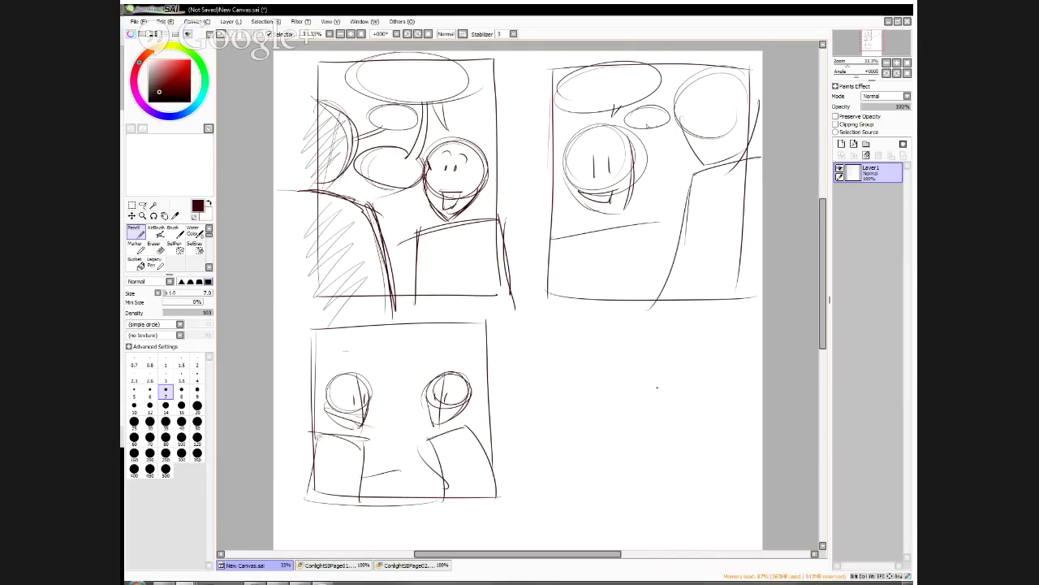
{"action": "left_click_drag", "start_coordinate": [598, 243], "coordinate": [602, 313]}
{"action": "mouse_move", "coordinate": [614, 228]}
{"action": "left_mouse_down"}
{"action": "mouse_move", "coordinate": [541, 240]}
{"action": "mouse_move", "coordinate": [645, 320]}
{"action": "left_mouse_up"}
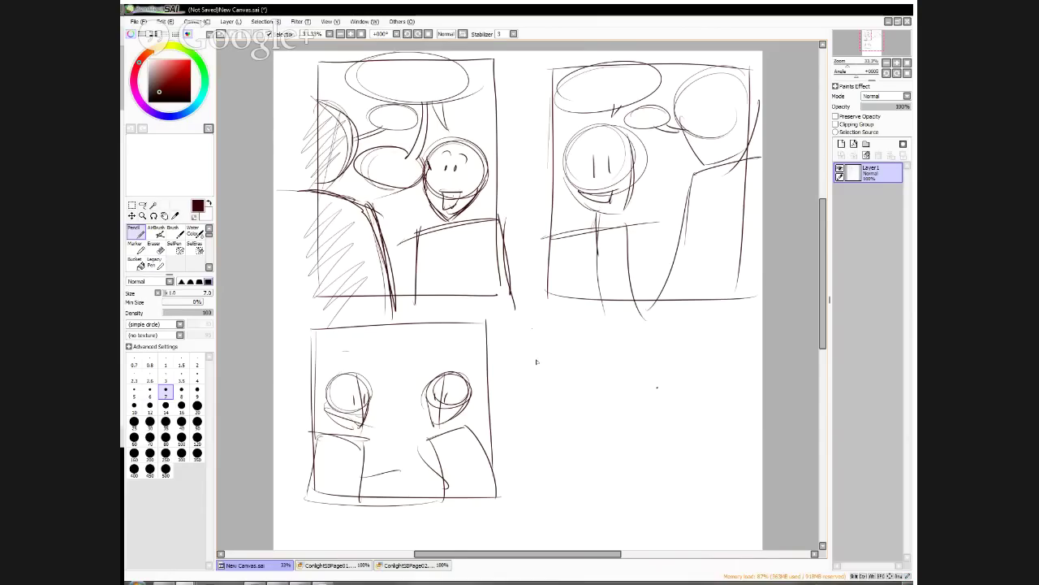
Draw a lower-right panel containing one large close-up head with a pointed jaw
{"action": "mouse_move", "coordinate": [548, 324]}
{"action": "left_mouse_down"}
{"action": "mouse_move", "coordinate": [549, 486]}
{"action": "mouse_move", "coordinate": [689, 322]}
{"action": "mouse_move", "coordinate": [685, 481]}
{"action": "left_mouse_up"}
{"action": "left_click_drag", "start_coordinate": [528, 497], "coordinate": [716, 501]}
{"action": "left_click_drag", "start_coordinate": [535, 326], "coordinate": [532, 502]}
{"action": "mouse_move", "coordinate": [622, 339]}
{"action": "left_mouse_down"}
{"action": "mouse_move", "coordinate": [664, 391]}
{"action": "mouse_move", "coordinate": [587, 407]}
{"action": "mouse_move", "coordinate": [631, 341]}
{"action": "mouse_move", "coordinate": [578, 388]}
{"action": "left_mouse_up"}
{"action": "left_click_drag", "start_coordinate": [612, 449], "coordinate": [671, 396]}
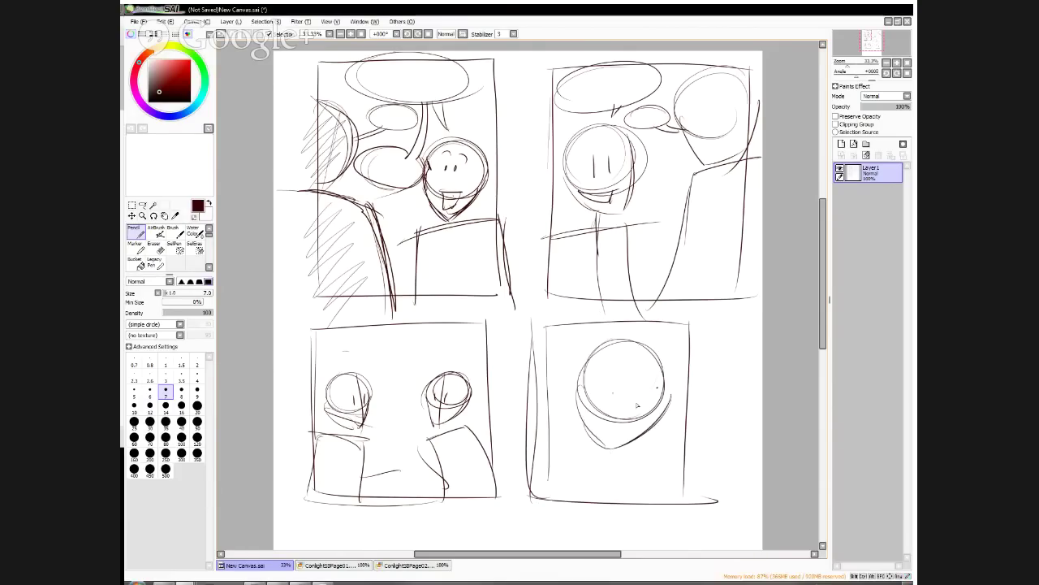
Add the close-up character's face, shoulders and a speech balloon, and redraw the panel border wider to the left
{"action": "left_click_drag", "start_coordinate": [596, 418], "coordinate": [616, 442]}
{"action": "mouse_move", "coordinate": [622, 382]}
{"action": "left_mouse_down"}
{"action": "mouse_move", "coordinate": [622, 392]}
{"action": "mouse_move", "coordinate": [604, 391]}
{"action": "mouse_move", "coordinate": [637, 388]}
{"action": "left_mouse_up"}
{"action": "mouse_move", "coordinate": [569, 314]}
{"action": "left_mouse_down"}
{"action": "mouse_move", "coordinate": [551, 347]}
{"action": "mouse_move", "coordinate": [570, 372]}
{"action": "left_mouse_up"}
{"action": "mouse_move", "coordinate": [525, 323]}
{"action": "left_mouse_down"}
{"action": "mouse_move", "coordinate": [695, 324]}
{"action": "mouse_move", "coordinate": [674, 515]}
{"action": "left_mouse_up"}
{"action": "left_click_drag", "start_coordinate": [516, 309], "coordinate": [523, 510]}
{"action": "mouse_move", "coordinate": [508, 328]}
{"action": "left_mouse_down"}
{"action": "mouse_move", "coordinate": [676, 330]}
{"action": "mouse_move", "coordinate": [512, 330]}
{"action": "mouse_move", "coordinate": [515, 494]}
{"action": "left_mouse_up"}
{"action": "left_click_drag", "start_coordinate": [513, 497], "coordinate": [690, 504]}
{"action": "mouse_move", "coordinate": [567, 513]}
{"action": "left_mouse_down"}
{"action": "mouse_move", "coordinate": [682, 452]}
{"action": "mouse_move", "coordinate": [667, 521]}
{"action": "left_mouse_up"}
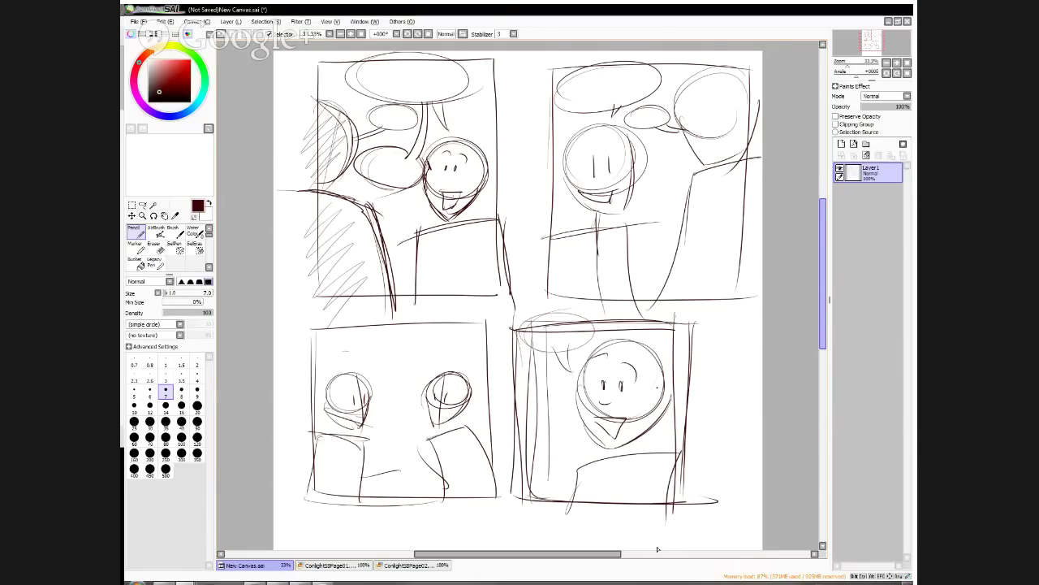
Draw a square panel at the canvas's bottom centre with two heads touching face to face
{"action": "scroll", "coordinate": [823, 289], "scroll_direction": "down", "scroll_amount": 5}
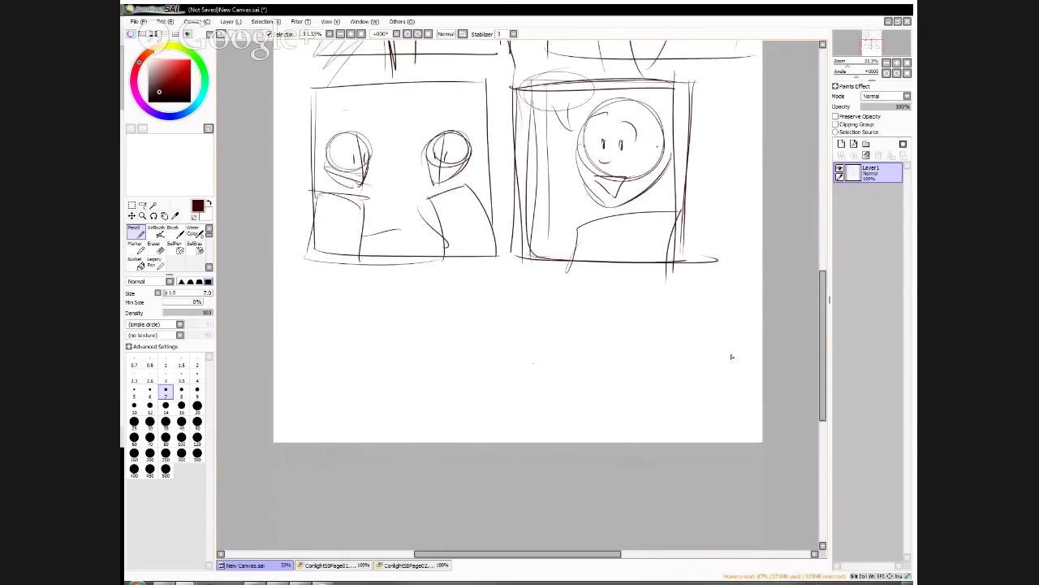
{"action": "left_click_drag", "start_coordinate": [415, 281], "coordinate": [415, 424]}
{"action": "left_click_drag", "start_coordinate": [414, 276], "coordinate": [580, 272]}
{"action": "left_click_drag", "start_coordinate": [576, 274], "coordinate": [576, 437]}
{"action": "left_click_drag", "start_coordinate": [387, 434], "coordinate": [605, 430]}
{"action": "mouse_move", "coordinate": [469, 325]}
{"action": "left_mouse_down"}
{"action": "mouse_move", "coordinate": [445, 346]}
{"action": "mouse_move", "coordinate": [475, 383]}
{"action": "mouse_move", "coordinate": [496, 388]}
{"action": "left_mouse_up"}
{"action": "mouse_move", "coordinate": [495, 339]}
{"action": "left_mouse_down"}
{"action": "mouse_move", "coordinate": [491, 387]}
{"action": "mouse_move", "coordinate": [484, 355]}
{"action": "mouse_move", "coordinate": [539, 358]}
{"action": "mouse_move", "coordinate": [500, 341]}
{"action": "mouse_move", "coordinate": [505, 380]}
{"action": "mouse_move", "coordinate": [542, 376]}
{"action": "mouse_move", "coordinate": [514, 375]}
{"action": "left_mouse_up"}
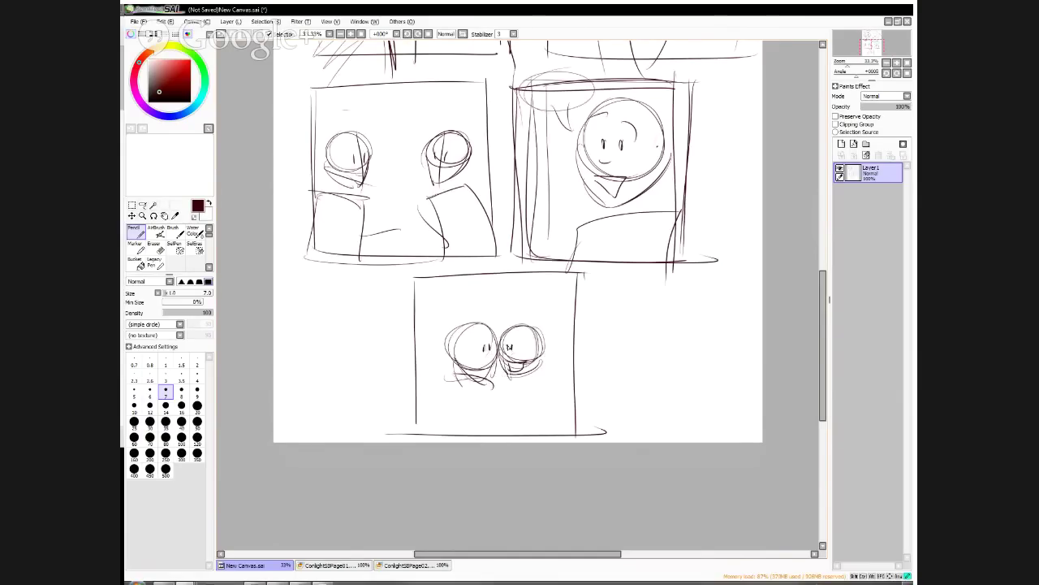
Add two hearts above the touching heads and sketch both figures' shoulders and bodies
{"action": "mouse_move", "coordinate": [502, 313]}
{"action": "left_mouse_down"}
{"action": "mouse_move", "coordinate": [472, 312]}
{"action": "mouse_move", "coordinate": [489, 315]}
{"action": "left_mouse_up"}
{"action": "left_click_drag", "start_coordinate": [479, 375], "coordinate": [420, 394]}
{"action": "left_click_drag", "start_coordinate": [447, 365], "coordinate": [404, 425]}
{"action": "left_click_drag", "start_coordinate": [428, 388], "coordinate": [405, 425]}
{"action": "left_click_drag", "start_coordinate": [477, 387], "coordinate": [474, 432]}
{"action": "left_click_drag", "start_coordinate": [525, 375], "coordinate": [511, 403]}
{"action": "mouse_move", "coordinate": [525, 377]}
{"action": "left_mouse_down"}
{"action": "mouse_move", "coordinate": [538, 370]}
{"action": "mouse_move", "coordinate": [595, 434]}
{"action": "left_mouse_up"}
{"action": "left_click_drag", "start_coordinate": [526, 374], "coordinate": [563, 432]}
{"action": "left_click_drag", "start_coordinate": [521, 398], "coordinate": [505, 440]}
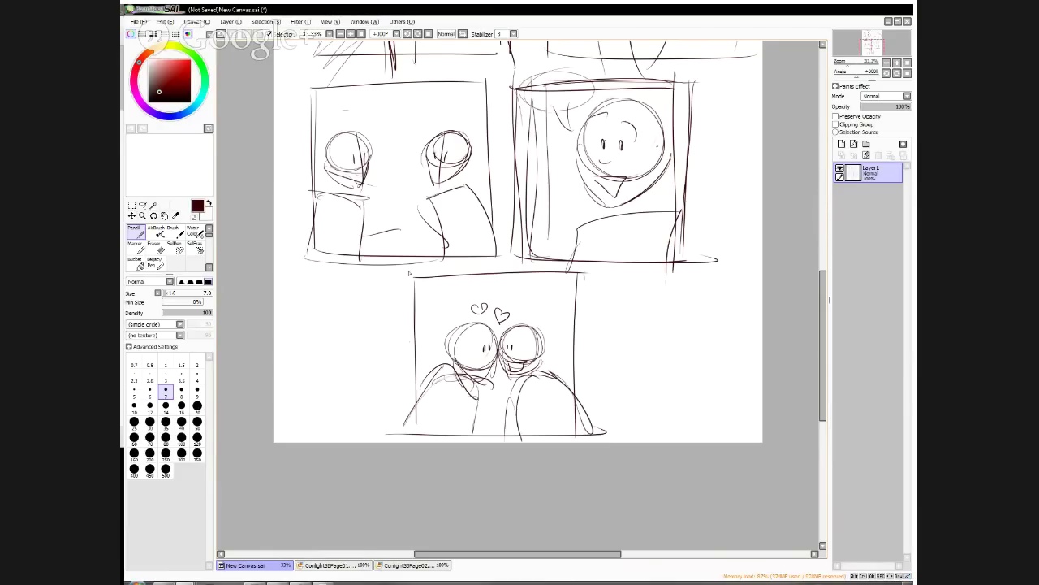
Extend the bottom panel upward, stack four balloons above the hearts, and trace the reading path to an arrow outside the panel
{"action": "mouse_move", "coordinate": [418, 290]}
{"action": "left_mouse_down"}
{"action": "mouse_move", "coordinate": [504, 246]}
{"action": "mouse_move", "coordinate": [580, 274]}
{"action": "mouse_move", "coordinate": [490, 243]}
{"action": "mouse_move", "coordinate": [415, 298]}
{"action": "left_mouse_up"}
{"action": "mouse_move", "coordinate": [479, 248]}
{"action": "left_mouse_down"}
{"action": "mouse_move", "coordinate": [443, 268]}
{"action": "mouse_move", "coordinate": [481, 248]}
{"action": "mouse_move", "coordinate": [516, 266]}
{"action": "mouse_move", "coordinate": [501, 295]}
{"action": "mouse_move", "coordinate": [546, 311]}
{"action": "left_mouse_up"}
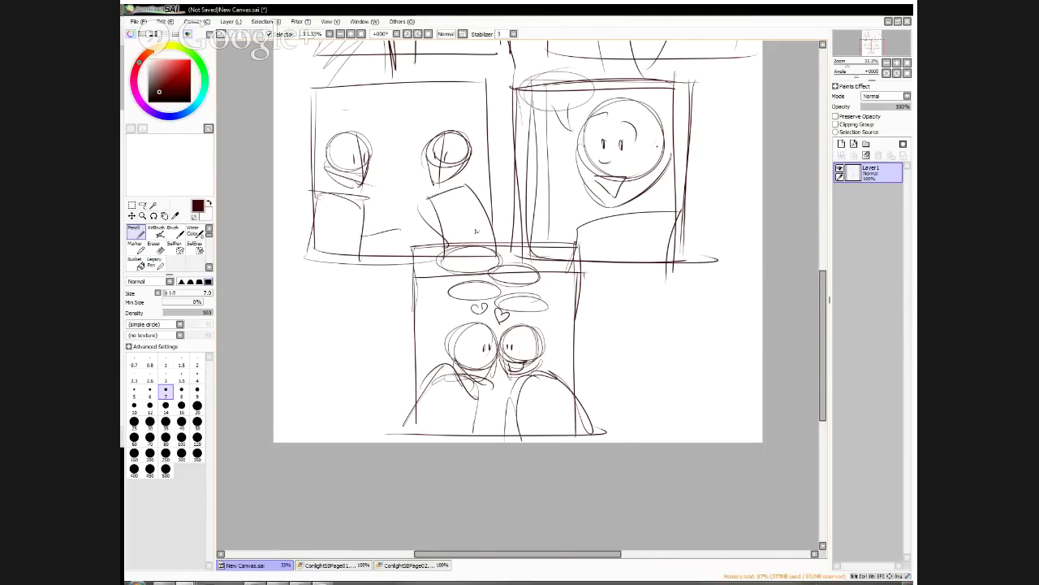
{"action": "mouse_move", "coordinate": [471, 212]}
{"action": "left_mouse_down"}
{"action": "mouse_move", "coordinate": [526, 390]}
{"action": "mouse_move", "coordinate": [607, 402]}
{"action": "mouse_move", "coordinate": [622, 393]}
{"action": "mouse_move", "coordinate": [621, 415]}
{"action": "left_mouse_up"}
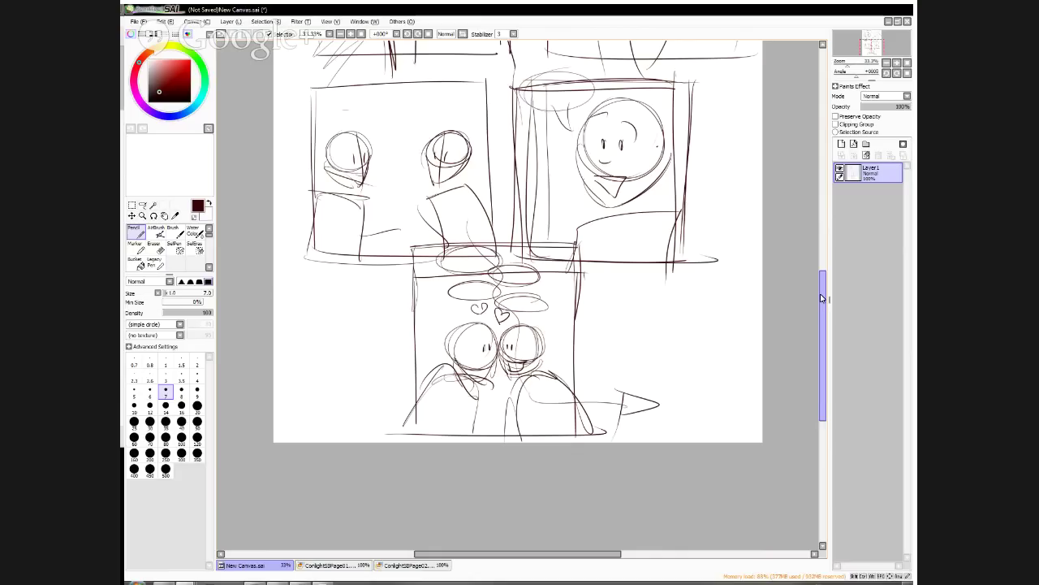
Review the page of panels and wipe the layer blank for a new sketch
{"action": "scroll", "coordinate": [822, 298], "scroll_direction": "up", "scroll_amount": 2}
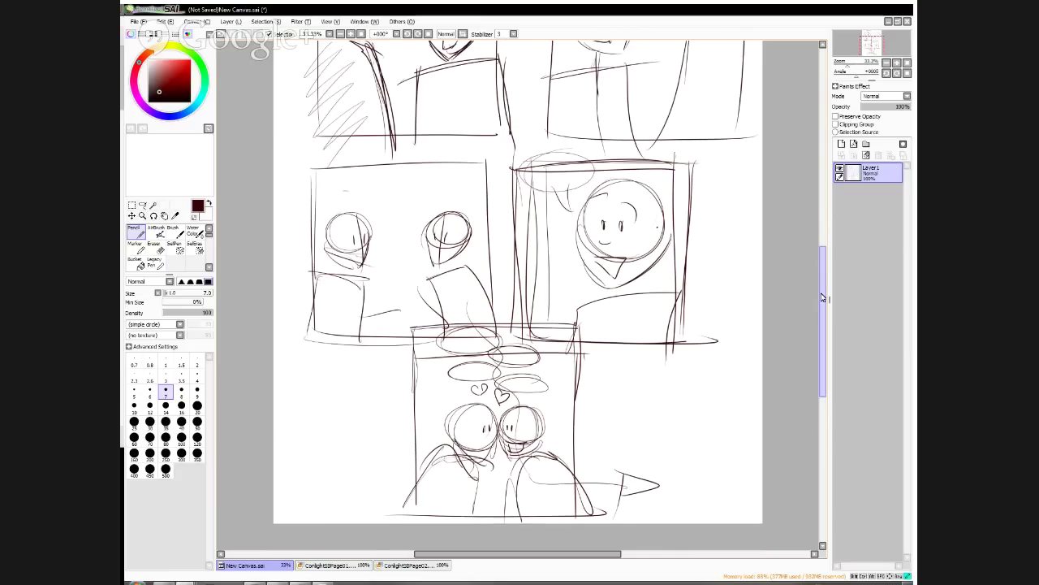
{"action": "scroll", "coordinate": [822, 270], "scroll_direction": "up", "scroll_amount": 2}
{"action": "scroll", "coordinate": [817, 260], "scroll_direction": "down", "scroll_amount": 2}
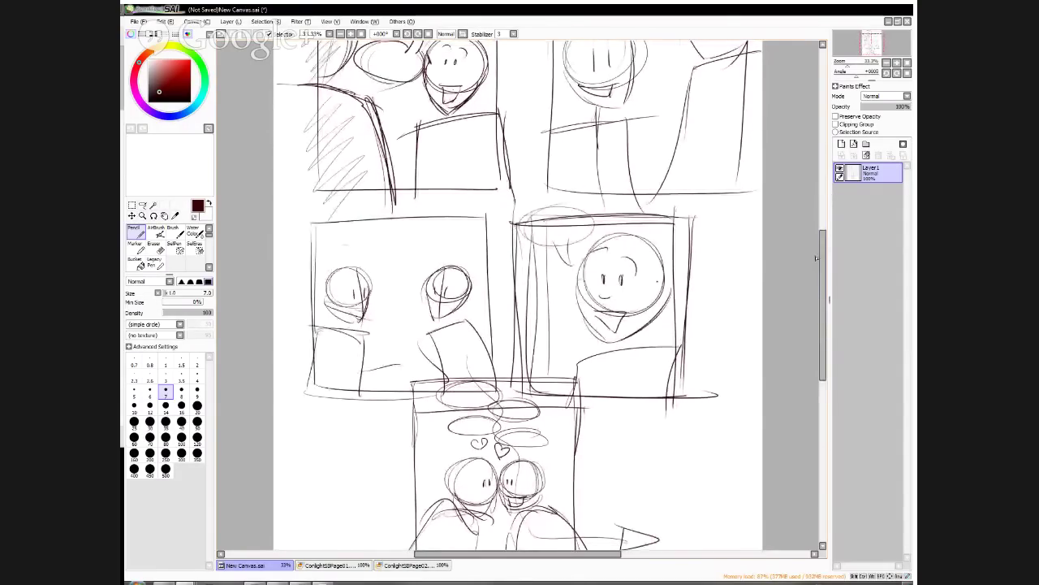
{"action": "left_click", "coordinate": [866, 155]}
{"action": "scroll", "coordinate": [822, 252], "scroll_direction": "up", "scroll_amount": 2}
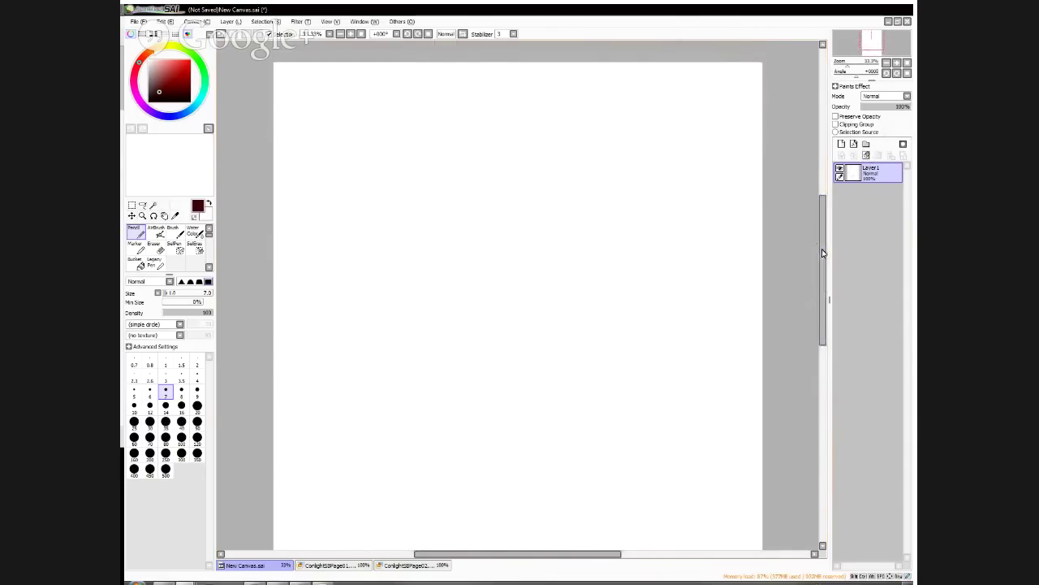
Draw a rectangular panel at the canvas's upper left and cross it with two sets of slanted perspective guidelines
{"action": "left_click_drag", "start_coordinate": [323, 84], "coordinate": [325, 273]}
{"action": "mouse_move", "coordinate": [327, 84]}
{"action": "left_mouse_down"}
{"action": "mouse_move", "coordinate": [438, 83]}
{"action": "mouse_move", "coordinate": [516, 166]}
{"action": "mouse_move", "coordinate": [514, 257]}
{"action": "left_mouse_up"}
{"action": "left_click_drag", "start_coordinate": [319, 266], "coordinate": [529, 268]}
{"action": "left_click_drag", "start_coordinate": [307, 152], "coordinate": [437, 84]}
{"action": "left_click_drag", "start_coordinate": [289, 195], "coordinate": [502, 129]}
{"action": "left_click_drag", "start_coordinate": [292, 218], "coordinate": [522, 178]}
{"action": "left_click_drag", "start_coordinate": [299, 251], "coordinate": [579, 220]}
{"action": "left_click_drag", "start_coordinate": [358, 78], "coordinate": [586, 203]}
{"action": "left_click_drag", "start_coordinate": [297, 109], "coordinate": [514, 208]}
{"action": "left_click_drag", "start_coordinate": [274, 171], "coordinate": [543, 275]}
{"action": "left_click_drag", "start_coordinate": [288, 239], "coordinate": [553, 314]}
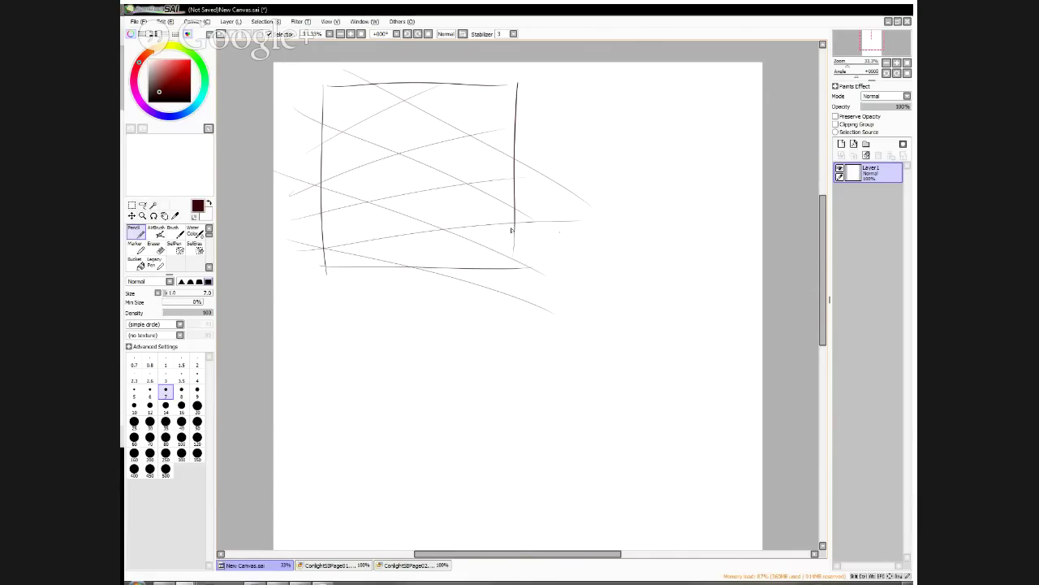
Sketch a group of box-shaped buildings along the perspective guidelines inside the upper panel
{"action": "mouse_move", "coordinate": [396, 151]}
{"action": "left_mouse_down"}
{"action": "mouse_move", "coordinate": [401, 272]}
{"action": "mouse_move", "coordinate": [358, 168]}
{"action": "mouse_move", "coordinate": [382, 157]}
{"action": "left_mouse_up"}
{"action": "left_click_drag", "start_coordinate": [356, 163], "coordinate": [365, 278]}
{"action": "mouse_move", "coordinate": [398, 150]}
{"action": "left_mouse_down"}
{"action": "mouse_move", "coordinate": [437, 173]}
{"action": "mouse_move", "coordinate": [438, 283]}
{"action": "left_mouse_up"}
{"action": "mouse_move", "coordinate": [445, 166]}
{"action": "left_mouse_down"}
{"action": "mouse_move", "coordinate": [443, 281]}
{"action": "mouse_move", "coordinate": [475, 144]}
{"action": "mouse_move", "coordinate": [479, 239]}
{"action": "left_mouse_up"}
{"action": "mouse_move", "coordinate": [477, 147]}
{"action": "left_mouse_down"}
{"action": "mouse_move", "coordinate": [484, 286]}
{"action": "mouse_move", "coordinate": [508, 166]}
{"action": "left_mouse_up"}
{"action": "left_click_drag", "start_coordinate": [507, 164], "coordinate": [508, 291]}
{"action": "mouse_move", "coordinate": [422, 131]}
{"action": "left_mouse_down"}
{"action": "mouse_move", "coordinate": [424, 167]}
{"action": "mouse_move", "coordinate": [460, 108]}
{"action": "mouse_move", "coordinate": [458, 162]}
{"action": "mouse_move", "coordinate": [451, 110]}
{"action": "left_mouse_up"}
{"action": "left_click_drag", "start_coordinate": [449, 109], "coordinate": [489, 143]}
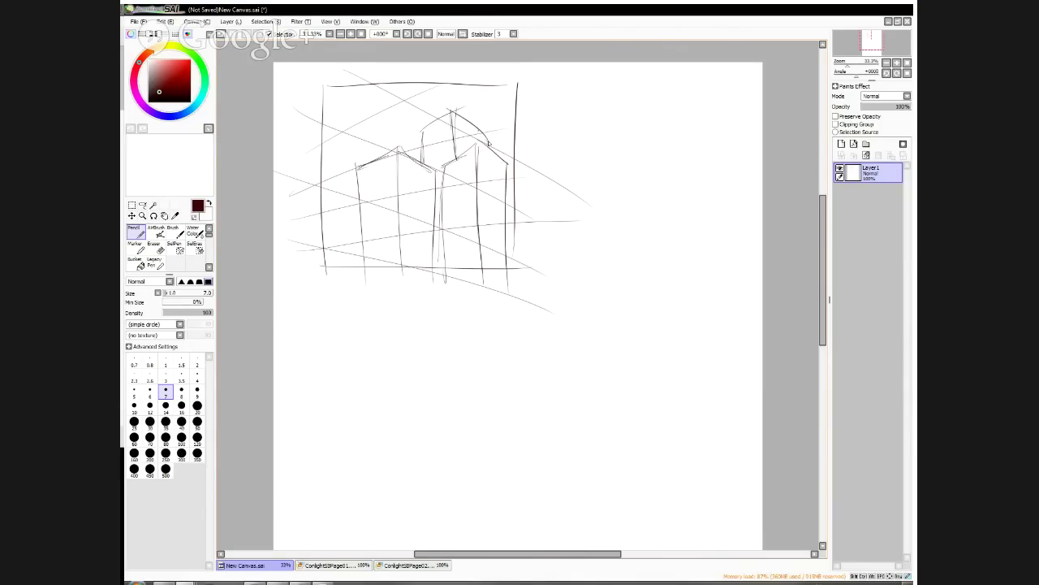
{"action": "left_click_drag", "start_coordinate": [312, 217], "coordinate": [374, 199]}
{"action": "mouse_move", "coordinate": [375, 197]}
{"action": "left_mouse_down"}
{"action": "mouse_move", "coordinate": [376, 252]}
{"action": "mouse_move", "coordinate": [342, 231]}
{"action": "left_mouse_up"}
Draw a second panel below with a horizon line and perspective guidelines converging toward a vanishing point at the right
{"action": "mouse_move", "coordinate": [335, 292]}
{"action": "left_mouse_down"}
{"action": "mouse_move", "coordinate": [336, 446]}
{"action": "mouse_move", "coordinate": [544, 291]}
{"action": "mouse_move", "coordinate": [553, 447]}
{"action": "left_mouse_up"}
{"action": "left_click_drag", "start_coordinate": [324, 468], "coordinate": [556, 463]}
{"action": "left_click_drag", "start_coordinate": [338, 346], "coordinate": [624, 396]}
{"action": "mouse_move", "coordinate": [275, 341]}
{"action": "left_mouse_down"}
{"action": "mouse_move", "coordinate": [647, 340]}
{"action": "mouse_move", "coordinate": [275, 342]}
{"action": "mouse_move", "coordinate": [637, 329]}
{"action": "left_mouse_up"}
{"action": "left_click_drag", "start_coordinate": [282, 380], "coordinate": [617, 331]}
{"action": "mouse_move", "coordinate": [477, 359]}
{"action": "left_mouse_down"}
{"action": "mouse_move", "coordinate": [635, 336]}
{"action": "mouse_move", "coordinate": [334, 407]}
{"action": "left_mouse_up"}
{"action": "left_click_drag", "start_coordinate": [554, 356], "coordinate": [377, 426]}
{"action": "left_click_drag", "start_coordinate": [653, 331], "coordinate": [402, 468]}
{"action": "left_click_drag", "start_coordinate": [624, 344], "coordinate": [440, 510]}
{"action": "left_click_drag", "start_coordinate": [554, 452], "coordinate": [651, 354]}
{"action": "left_click_drag", "start_coordinate": [296, 335], "coordinate": [653, 405]}
{"action": "left_click_drag", "start_coordinate": [507, 351], "coordinate": [283, 417]}
{"action": "left_click_drag", "start_coordinate": [578, 442], "coordinate": [505, 414]}
{"action": "left_click_drag", "start_coordinate": [441, 361], "coordinate": [274, 446]}
{"action": "left_click_drag", "start_coordinate": [273, 409], "coordinate": [447, 517]}
{"action": "left_click_drag", "start_coordinate": [498, 443], "coordinate": [440, 481]}
{"action": "left_click_drag", "start_coordinate": [360, 307], "coordinate": [634, 336]}
{"action": "mouse_move", "coordinate": [367, 268]}
{"action": "left_mouse_down"}
{"action": "mouse_move", "coordinate": [642, 335]}
{"action": "mouse_move", "coordinate": [679, 356]}
{"action": "left_mouse_up"}
{"action": "mouse_move", "coordinate": [474, 271]}
{"action": "left_mouse_down"}
{"action": "mouse_move", "coordinate": [642, 335]}
{"action": "mouse_move", "coordinate": [275, 302]}
{"action": "left_mouse_up"}
{"action": "left_click_drag", "start_coordinate": [523, 296], "coordinate": [377, 252]}
{"action": "left_click_drag", "start_coordinate": [300, 332], "coordinate": [514, 290]}
{"action": "left_click_drag", "start_coordinate": [314, 304], "coordinate": [620, 339]}
Block in a car as a perspective box with two wheels and a slanted windshield line
{"action": "left_click_drag", "start_coordinate": [360, 319], "coordinate": [359, 407]}
{"action": "mouse_move", "coordinate": [357, 354]}
{"action": "left_mouse_down"}
{"action": "mouse_move", "coordinate": [356, 419]}
{"action": "mouse_move", "coordinate": [395, 369]}
{"action": "mouse_move", "coordinate": [398, 412]}
{"action": "left_mouse_up"}
{"action": "mouse_move", "coordinate": [357, 352]}
{"action": "left_mouse_down"}
{"action": "mouse_move", "coordinate": [391, 365]}
{"action": "mouse_move", "coordinate": [493, 352]}
{"action": "mouse_move", "coordinate": [488, 378]}
{"action": "left_mouse_up"}
{"action": "mouse_move", "coordinate": [398, 419]}
{"action": "left_mouse_down"}
{"action": "mouse_move", "coordinate": [484, 393]}
{"action": "mouse_move", "coordinate": [421, 397]}
{"action": "left_mouse_up"}
{"action": "left_click_drag", "start_coordinate": [479, 378], "coordinate": [481, 396]}
{"action": "left_click_drag", "start_coordinate": [391, 365], "coordinate": [431, 357]}
{"action": "left_click_drag", "start_coordinate": [430, 339], "coordinate": [432, 351]}
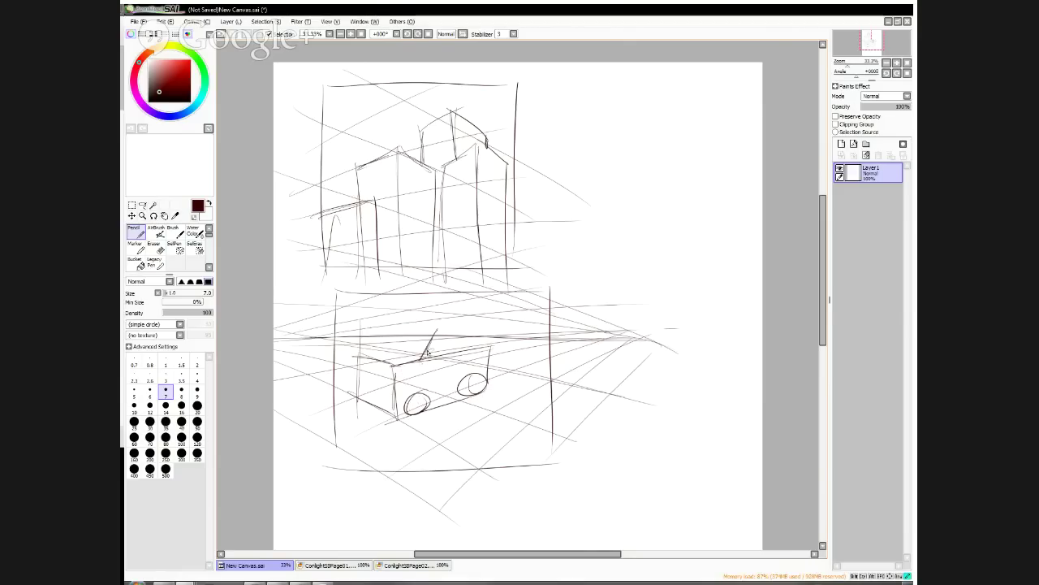
Refine the car's hood, roof, rear and side contours over the perspective box
{"action": "mouse_move", "coordinate": [349, 355]}
{"action": "left_mouse_down"}
{"action": "mouse_move", "coordinate": [343, 384]}
{"action": "mouse_move", "coordinate": [400, 403]}
{"action": "mouse_move", "coordinate": [497, 374]}
{"action": "left_mouse_up"}
{"action": "left_click_drag", "start_coordinate": [394, 401], "coordinate": [494, 367]}
{"action": "mouse_move", "coordinate": [492, 372]}
{"action": "left_mouse_down"}
{"action": "mouse_move", "coordinate": [491, 355]}
{"action": "mouse_move", "coordinate": [439, 335]}
{"action": "mouse_move", "coordinate": [461, 330]}
{"action": "left_mouse_up"}
{"action": "left_click_drag", "start_coordinate": [398, 325], "coordinate": [458, 332]}
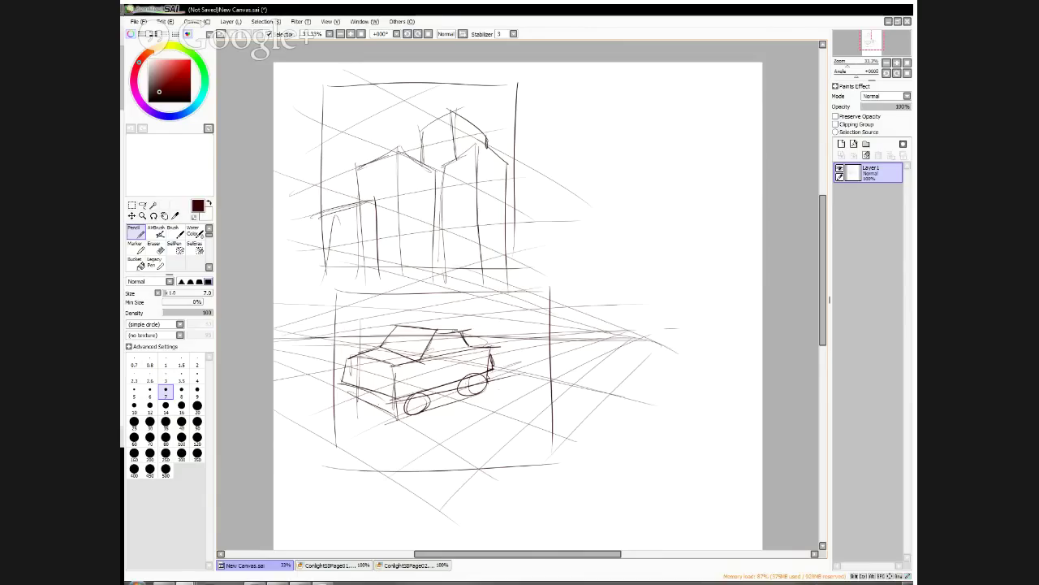
{"action": "left_click_drag", "start_coordinate": [398, 394], "coordinate": [493, 369]}
Sketch a small standing figure behind the car, near the panel's right edge
{"action": "mouse_move", "coordinate": [514, 308]}
{"action": "left_mouse_down"}
{"action": "mouse_move", "coordinate": [513, 395]}
{"action": "mouse_move", "coordinate": [493, 404]}
{"action": "mouse_move", "coordinate": [522, 411]}
{"action": "mouse_move", "coordinate": [512, 327]}
{"action": "mouse_move", "coordinate": [503, 325]}
{"action": "mouse_move", "coordinate": [508, 339]}
{"action": "mouse_move", "coordinate": [525, 333]}
{"action": "left_mouse_up"}
{"action": "left_click_drag", "start_coordinate": [504, 333], "coordinate": [504, 370]}
{"action": "mouse_move", "coordinate": [520, 338]}
{"action": "left_mouse_down"}
{"action": "mouse_move", "coordinate": [520, 367]}
{"action": "mouse_move", "coordinate": [523, 359]}
{"action": "left_mouse_up"}
{"action": "left_click_drag", "start_coordinate": [520, 361], "coordinate": [521, 409]}
Sketch a larger standing figure in front of the car with head, torso, arms, legs and feet
{"action": "mouse_move", "coordinate": [455, 314]}
{"action": "left_mouse_down"}
{"action": "mouse_move", "coordinate": [473, 327]}
{"action": "mouse_move", "coordinate": [467, 343]}
{"action": "left_mouse_up"}
{"action": "left_click_drag", "start_coordinate": [457, 329], "coordinate": [454, 418]}
{"action": "left_click_drag", "start_coordinate": [456, 347], "coordinate": [452, 441]}
{"action": "left_click_drag", "start_coordinate": [454, 383], "coordinate": [452, 439]}
{"action": "left_click_drag", "start_coordinate": [460, 338], "coordinate": [460, 443]}
{"action": "mouse_move", "coordinate": [447, 362]}
{"action": "left_mouse_down"}
{"action": "mouse_move", "coordinate": [469, 351]}
{"action": "mouse_move", "coordinate": [473, 375]}
{"action": "mouse_move", "coordinate": [453, 380]}
{"action": "mouse_move", "coordinate": [465, 390]}
{"action": "left_mouse_up"}
{"action": "mouse_move", "coordinate": [463, 388]}
{"action": "left_mouse_down"}
{"action": "mouse_move", "coordinate": [461, 441]}
{"action": "mouse_move", "coordinate": [434, 446]}
{"action": "left_mouse_up"}
{"action": "left_click_drag", "start_coordinate": [460, 438], "coordinate": [480, 441]}
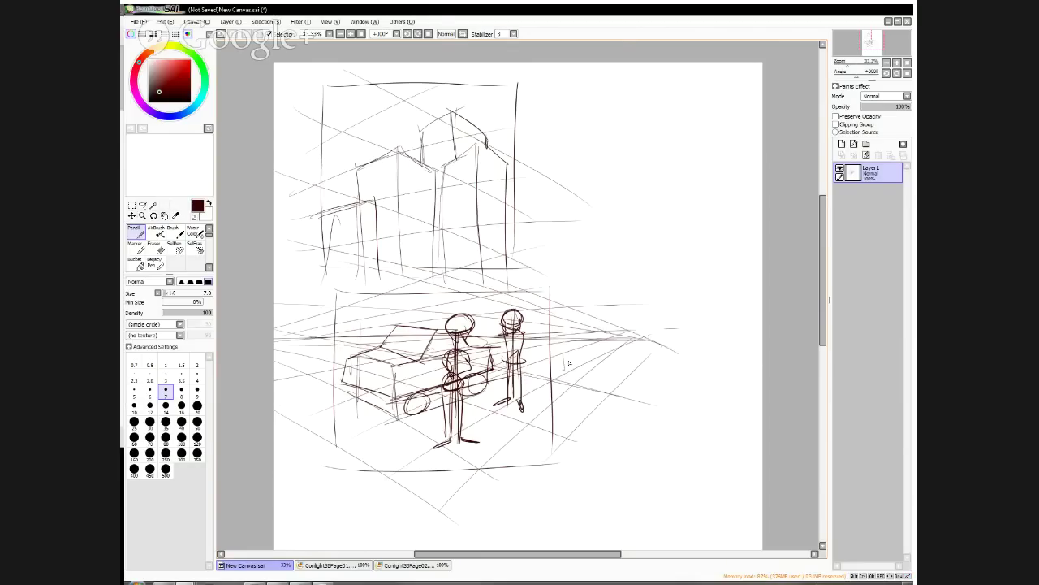
Sketch a large foreground form of radiating strokes and sweeping curves across the lower panel's bottom-right corner
{"action": "left_click_drag", "start_coordinate": [491, 489], "coordinate": [488, 422]}
{"action": "left_click_drag", "start_coordinate": [485, 424], "coordinate": [601, 422]}
{"action": "mouse_move", "coordinate": [485, 427]}
{"action": "left_mouse_down"}
{"action": "mouse_move", "coordinate": [587, 418]}
{"action": "mouse_move", "coordinate": [559, 402]}
{"action": "mouse_move", "coordinate": [546, 481]}
{"action": "mouse_move", "coordinate": [477, 457]}
{"action": "mouse_move", "coordinate": [453, 466]}
{"action": "left_mouse_up"}
{"action": "left_click_drag", "start_coordinate": [453, 468], "coordinate": [510, 492]}
{"action": "mouse_move", "coordinate": [488, 424]}
{"action": "left_mouse_down"}
{"action": "mouse_move", "coordinate": [596, 452]}
{"action": "mouse_move", "coordinate": [587, 448]}
{"action": "mouse_move", "coordinate": [605, 387]}
{"action": "mouse_move", "coordinate": [479, 425]}
{"action": "mouse_move", "coordinate": [566, 465]}
{"action": "left_mouse_up"}
{"action": "mouse_move", "coordinate": [468, 451]}
{"action": "left_mouse_down"}
{"action": "mouse_move", "coordinate": [374, 473]}
{"action": "mouse_move", "coordinate": [378, 497]}
{"action": "mouse_move", "coordinate": [520, 543]}
{"action": "left_mouse_up"}
{"action": "left_click_drag", "start_coordinate": [406, 475], "coordinate": [540, 532]}
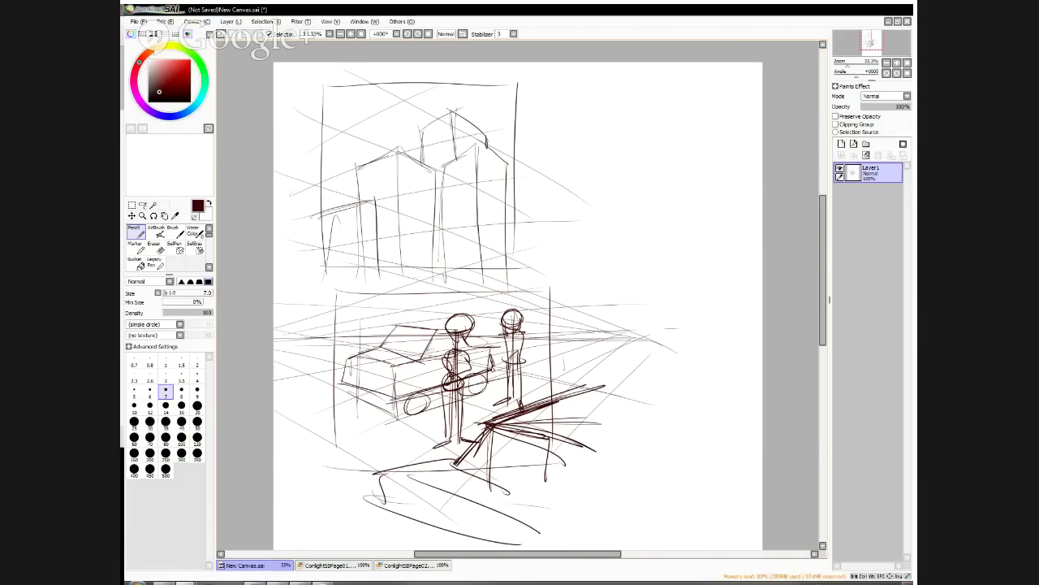
Sketch the front end of a second vehicle with a wheel, cropped at the lower panel's left edge
{"action": "mouse_move", "coordinate": [289, 357]}
{"action": "left_mouse_down"}
{"action": "mouse_move", "coordinate": [357, 368]}
{"action": "mouse_move", "coordinate": [349, 401]}
{"action": "mouse_move", "coordinate": [369, 395]}
{"action": "mouse_move", "coordinate": [317, 419]}
{"action": "left_mouse_up"}
{"action": "mouse_move", "coordinate": [363, 378]}
{"action": "left_mouse_down"}
{"action": "mouse_move", "coordinate": [361, 411]}
{"action": "mouse_move", "coordinate": [280, 354]}
{"action": "left_mouse_up"}
{"action": "mouse_move", "coordinate": [369, 410]}
{"action": "left_mouse_down"}
{"action": "mouse_move", "coordinate": [296, 431]}
{"action": "mouse_move", "coordinate": [338, 431]}
{"action": "mouse_move", "coordinate": [339, 407]}
{"action": "left_mouse_up"}
{"action": "left_click_drag", "start_coordinate": [351, 433], "coordinate": [291, 443]}
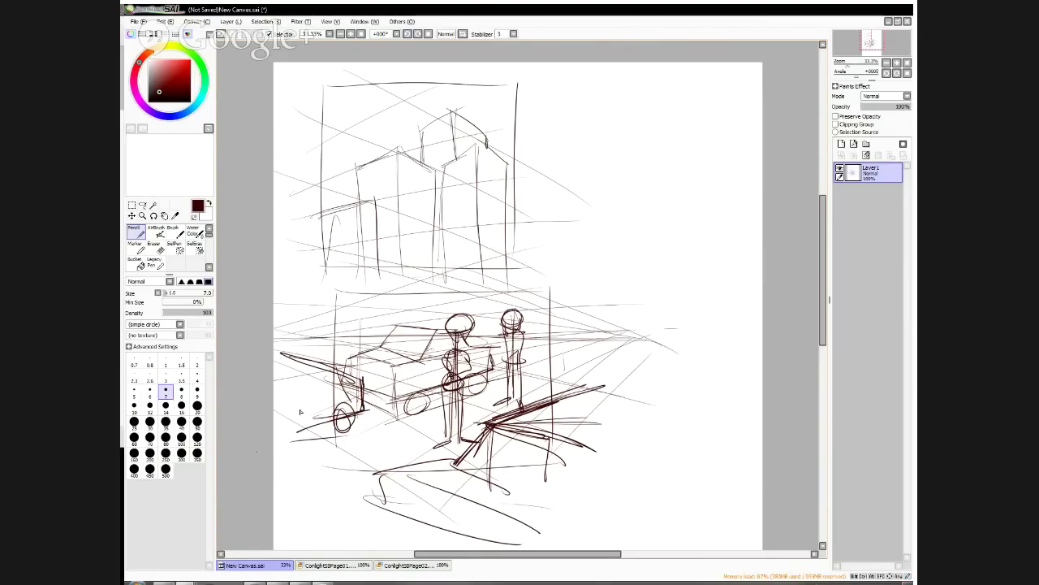
Hatch the large foreground form in the lower panel's bottom-right corner with repeated diagonal strokes
{"action": "left_click_drag", "start_coordinate": [605, 387], "coordinate": [488, 423]}
{"action": "mouse_move", "coordinate": [567, 412]}
{"action": "left_mouse_down"}
{"action": "mouse_move", "coordinate": [474, 439]}
{"action": "mouse_move", "coordinate": [451, 487]}
{"action": "left_mouse_up"}
{"action": "left_click_drag", "start_coordinate": [565, 471], "coordinate": [447, 500]}
{"action": "left_click_drag", "start_coordinate": [499, 468], "coordinate": [416, 512]}
{"action": "left_click_drag", "start_coordinate": [454, 460], "coordinate": [363, 484]}
Trace loose emphasis strokes around the two standing figures and add a small upright shape behind the car
{"action": "left_click_drag", "start_coordinate": [464, 395], "coordinate": [466, 409]}
{"action": "left_click_drag", "start_coordinate": [414, 391], "coordinate": [425, 412]}
{"action": "left_click_drag", "start_coordinate": [448, 417], "coordinate": [419, 438]}
{"action": "left_click_drag", "start_coordinate": [445, 313], "coordinate": [472, 414]}
{"action": "left_click_drag", "start_coordinate": [418, 362], "coordinate": [440, 445]}
{"action": "left_click_drag", "start_coordinate": [463, 394], "coordinate": [476, 429]}
{"action": "left_click_drag", "start_coordinate": [498, 318], "coordinate": [502, 415]}
{"action": "left_click_drag", "start_coordinate": [513, 315], "coordinate": [519, 414]}
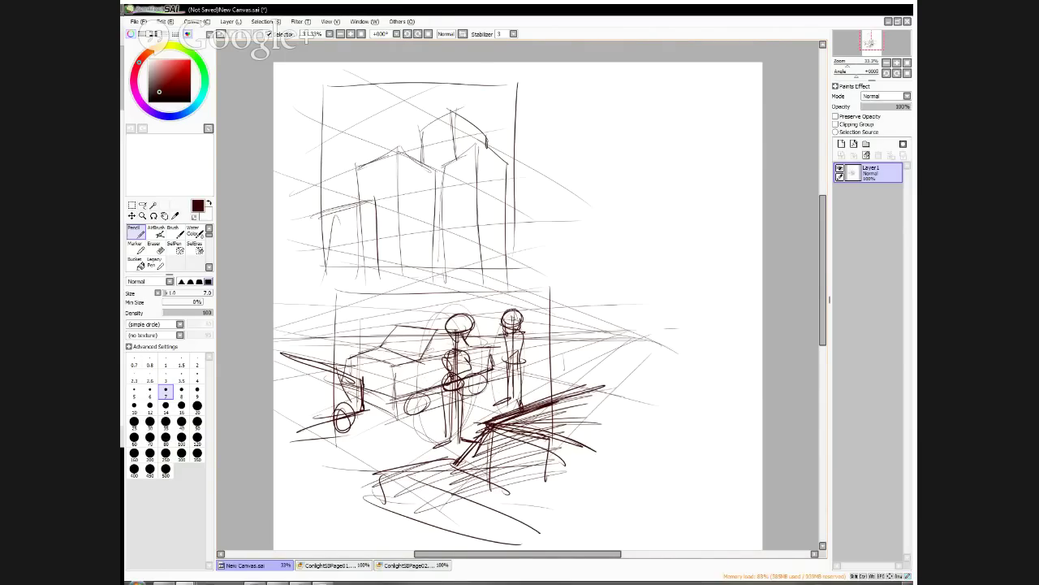
{"action": "mouse_move", "coordinate": [355, 315]}
{"action": "left_mouse_down"}
{"action": "mouse_move", "coordinate": [356, 353]}
{"action": "mouse_move", "coordinate": [376, 338]}
{"action": "mouse_move", "coordinate": [362, 347]}
{"action": "mouse_move", "coordinate": [371, 322]}
{"action": "left_mouse_up"}
{"action": "left_click_drag", "start_coordinate": [353, 316], "coordinate": [383, 306]}
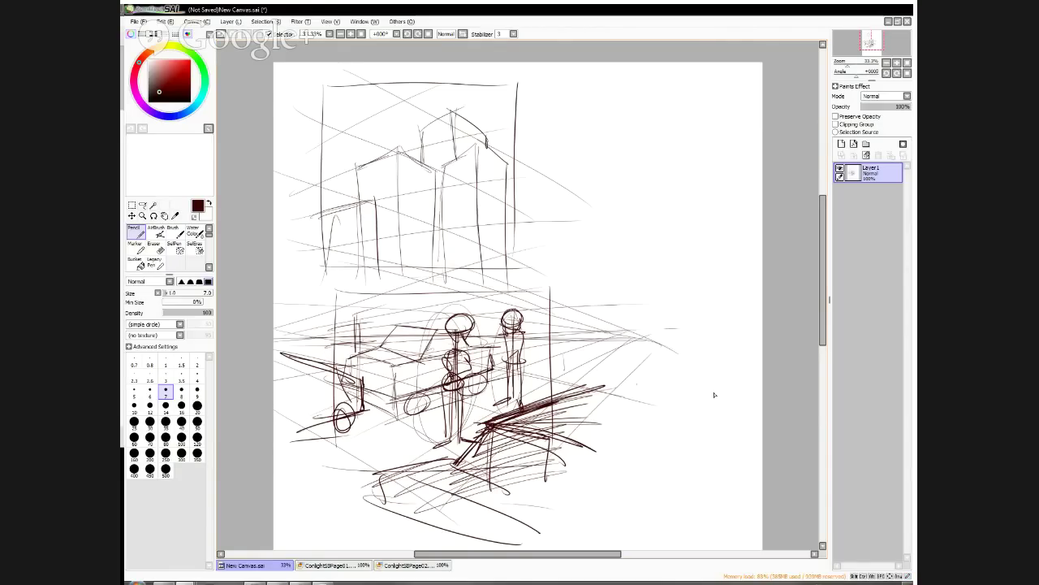
Draw a new panel frame in the page's upper-right area and sketch a hatched foreground silhouette with a pointed top along its left edge
{"action": "mouse_move", "coordinate": [559, 92]}
{"action": "left_mouse_down"}
{"action": "mouse_move", "coordinate": [561, 252]}
{"action": "mouse_move", "coordinate": [727, 79]}
{"action": "mouse_move", "coordinate": [745, 234]}
{"action": "mouse_move", "coordinate": [548, 257]}
{"action": "left_mouse_up"}
{"action": "mouse_move", "coordinate": [554, 187]}
{"action": "left_mouse_down"}
{"action": "mouse_move", "coordinate": [598, 185]}
{"action": "mouse_move", "coordinate": [618, 264]}
{"action": "left_mouse_up"}
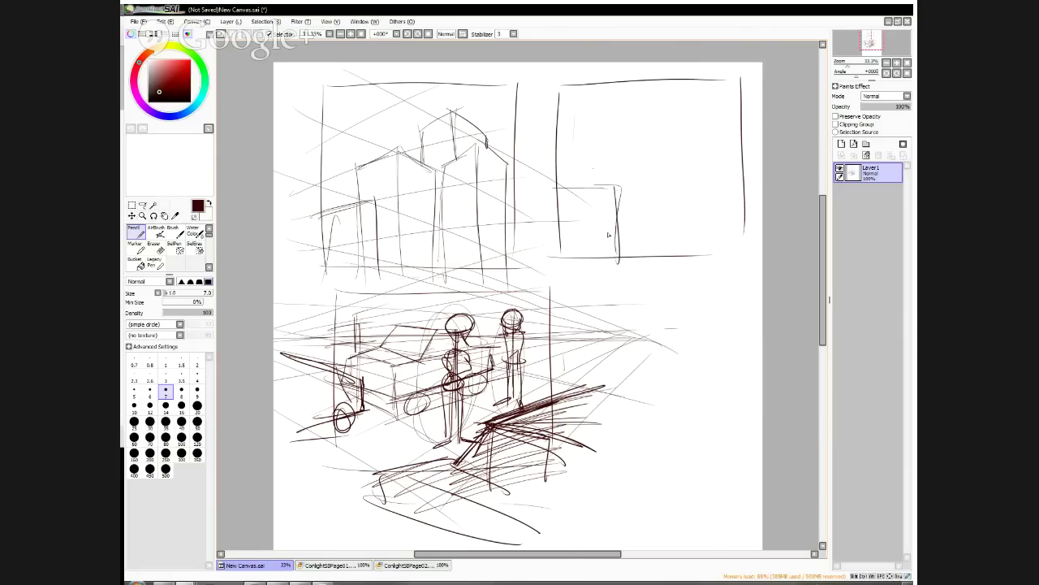
{"action": "mouse_move", "coordinate": [597, 183]}
{"action": "left_mouse_down"}
{"action": "mouse_move", "coordinate": [597, 156]}
{"action": "mouse_move", "coordinate": [596, 183]}
{"action": "left_mouse_up"}
{"action": "left_click_drag", "start_coordinate": [590, 127], "coordinate": [557, 162]}
{"action": "mouse_move", "coordinate": [548, 128]}
{"action": "left_mouse_down"}
{"action": "mouse_move", "coordinate": [595, 128]}
{"action": "mouse_move", "coordinate": [579, 78]}
{"action": "mouse_move", "coordinate": [591, 130]}
{"action": "left_mouse_up"}
{"action": "left_click_drag", "start_coordinate": [586, 85], "coordinate": [595, 135]}
{"action": "mouse_move", "coordinate": [574, 73]}
{"action": "left_mouse_down"}
{"action": "mouse_move", "coordinate": [548, 129]}
{"action": "mouse_move", "coordinate": [568, 149]}
{"action": "mouse_move", "coordinate": [569, 84]}
{"action": "mouse_move", "coordinate": [559, 160]}
{"action": "mouse_move", "coordinate": [581, 171]}
{"action": "mouse_move", "coordinate": [549, 219]}
{"action": "mouse_move", "coordinate": [549, 249]}
{"action": "mouse_move", "coordinate": [560, 262]}
{"action": "mouse_move", "coordinate": [578, 260]}
{"action": "mouse_move", "coordinate": [612, 227]}
{"action": "mouse_move", "coordinate": [614, 265]}
{"action": "left_mouse_up"}
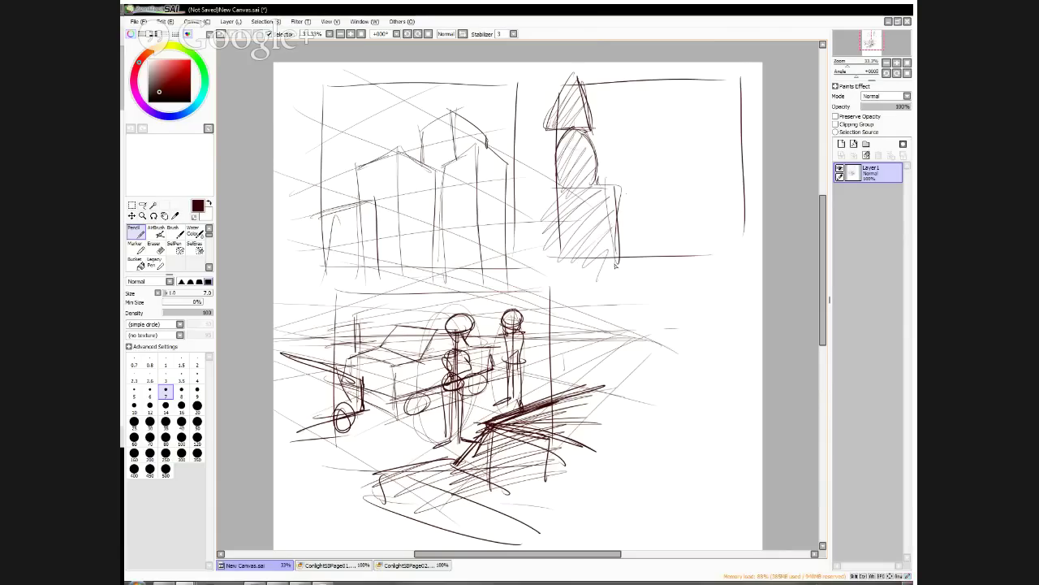
Sketch a side-view vehicle with two wheels in the upper-right panel, with a vertical line and a rectangle on the wall behind it
{"action": "left_click_drag", "start_coordinate": [635, 209], "coordinate": [735, 207]}
{"action": "left_click_drag", "start_coordinate": [622, 224], "coordinate": [735, 225]}
{"action": "mouse_move", "coordinate": [651, 175]}
{"action": "left_mouse_down"}
{"action": "mouse_move", "coordinate": [649, 220]}
{"action": "mouse_move", "coordinate": [728, 167]}
{"action": "left_mouse_up"}
{"action": "left_click_drag", "start_coordinate": [649, 172], "coordinate": [666, 170]}
{"action": "left_click_drag", "start_coordinate": [730, 170], "coordinate": [734, 223]}
{"action": "mouse_move", "coordinate": [646, 200]}
{"action": "left_mouse_down"}
{"action": "mouse_move", "coordinate": [624, 215]}
{"action": "mouse_move", "coordinate": [725, 214]}
{"action": "mouse_move", "coordinate": [737, 198]}
{"action": "mouse_move", "coordinate": [729, 227]}
{"action": "mouse_move", "coordinate": [630, 206]}
{"action": "mouse_move", "coordinate": [646, 224]}
{"action": "left_mouse_up"}
{"action": "mouse_move", "coordinate": [659, 169]}
{"action": "left_mouse_down"}
{"action": "mouse_move", "coordinate": [689, 107]}
{"action": "mouse_move", "coordinate": [683, 144]}
{"action": "mouse_move", "coordinate": [739, 148]}
{"action": "left_mouse_up"}
{"action": "left_click_drag", "start_coordinate": [692, 105], "coordinate": [752, 108]}
{"action": "left_click_drag", "start_coordinate": [751, 107], "coordinate": [747, 146]}
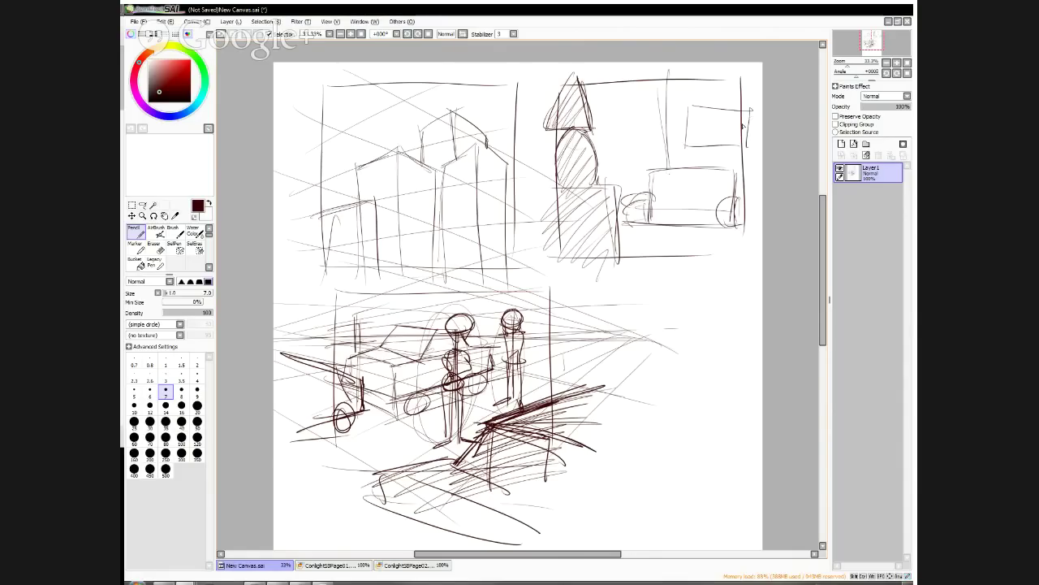
Sketch a figure's head, shoulders and bent arms between the hatched silhouette and the vehicle
{"action": "mouse_move", "coordinate": [625, 135]}
{"action": "left_mouse_down"}
{"action": "mouse_move", "coordinate": [622, 159]}
{"action": "mouse_move", "coordinate": [637, 155]}
{"action": "mouse_move", "coordinate": [636, 147]}
{"action": "mouse_move", "coordinate": [624, 152]}
{"action": "mouse_move", "coordinate": [630, 144]}
{"action": "mouse_move", "coordinate": [609, 174]}
{"action": "mouse_move", "coordinate": [642, 166]}
{"action": "mouse_move", "coordinate": [630, 174]}
{"action": "left_mouse_up"}
{"action": "mouse_move", "coordinate": [629, 156]}
{"action": "left_mouse_down"}
{"action": "mouse_move", "coordinate": [654, 155]}
{"action": "mouse_move", "coordinate": [648, 171]}
{"action": "left_mouse_up"}
{"action": "left_click_drag", "start_coordinate": [628, 172], "coordinate": [656, 171]}
{"action": "left_click_drag", "start_coordinate": [610, 158], "coordinate": [628, 172]}
Thicken the right-hand contour of the hatched foreground silhouette from its pointed top to its base
{"action": "left_click_drag", "start_coordinate": [580, 79], "coordinate": [585, 128]}
{"action": "left_click_drag", "start_coordinate": [583, 78], "coordinate": [600, 133]}
{"action": "mouse_move", "coordinate": [575, 130]}
{"action": "left_mouse_down"}
{"action": "mouse_move", "coordinate": [601, 131]}
{"action": "mouse_move", "coordinate": [591, 188]}
{"action": "left_mouse_up"}
{"action": "mouse_move", "coordinate": [588, 188]}
{"action": "left_mouse_down"}
{"action": "mouse_move", "coordinate": [622, 189]}
{"action": "mouse_move", "coordinate": [614, 284]}
{"action": "left_mouse_up"}
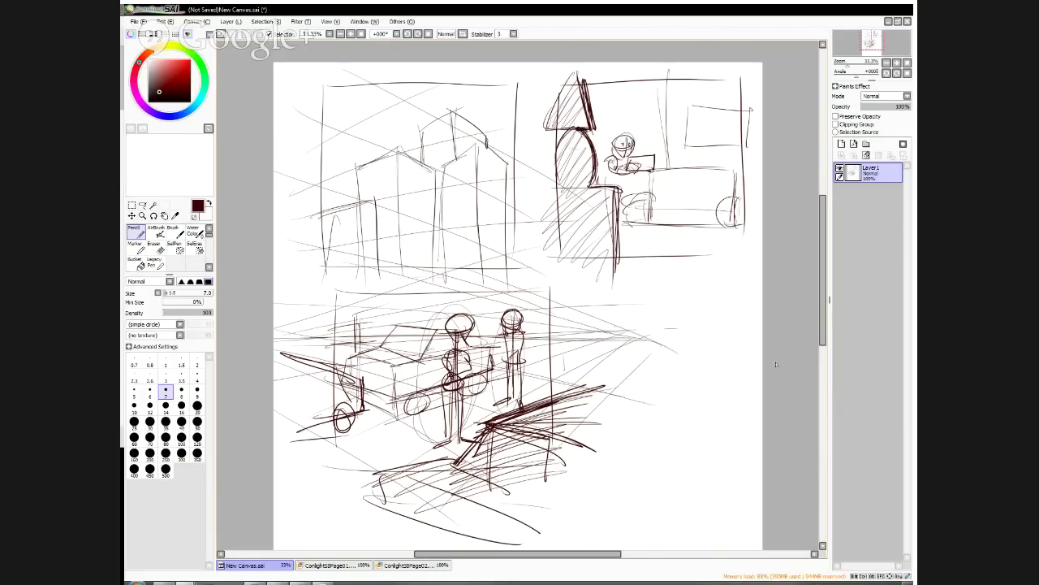
Add the torso, legs and feet of the figure standing beside the vehicle
{"action": "mouse_move", "coordinate": [622, 195]}
{"action": "left_mouse_down"}
{"action": "mouse_move", "coordinate": [620, 235]}
{"action": "mouse_move", "coordinate": [645, 229]}
{"action": "left_mouse_up"}
{"action": "mouse_move", "coordinate": [624, 175]}
{"action": "left_mouse_down"}
{"action": "mouse_move", "coordinate": [622, 231]}
{"action": "mouse_move", "coordinate": [624, 216]}
{"action": "left_mouse_up"}
{"action": "mouse_move", "coordinate": [602, 159]}
{"action": "left_mouse_down"}
{"action": "mouse_move", "coordinate": [605, 208]}
{"action": "mouse_move", "coordinate": [627, 201]}
{"action": "left_mouse_up"}
Double the vertical post and draw perspective lines across the background wall of the upper-right panel
{"action": "left_click_drag", "start_coordinate": [663, 75], "coordinate": [665, 163]}
{"action": "mouse_move", "coordinate": [529, 72]}
{"action": "left_mouse_down"}
{"action": "mouse_move", "coordinate": [663, 103]}
{"action": "mouse_move", "coordinate": [752, 101]}
{"action": "left_mouse_up"}
{"action": "left_click_drag", "start_coordinate": [674, 98], "coordinate": [744, 87]}
{"action": "left_click_drag", "start_coordinate": [661, 122], "coordinate": [763, 104]}
{"action": "left_click_drag", "start_coordinate": [671, 134], "coordinate": [740, 128]}
{"action": "mouse_move", "coordinate": [660, 159]}
{"action": "left_mouse_down"}
{"action": "mouse_move", "coordinate": [758, 150]}
{"action": "mouse_move", "coordinate": [747, 162]}
{"action": "left_mouse_up"}
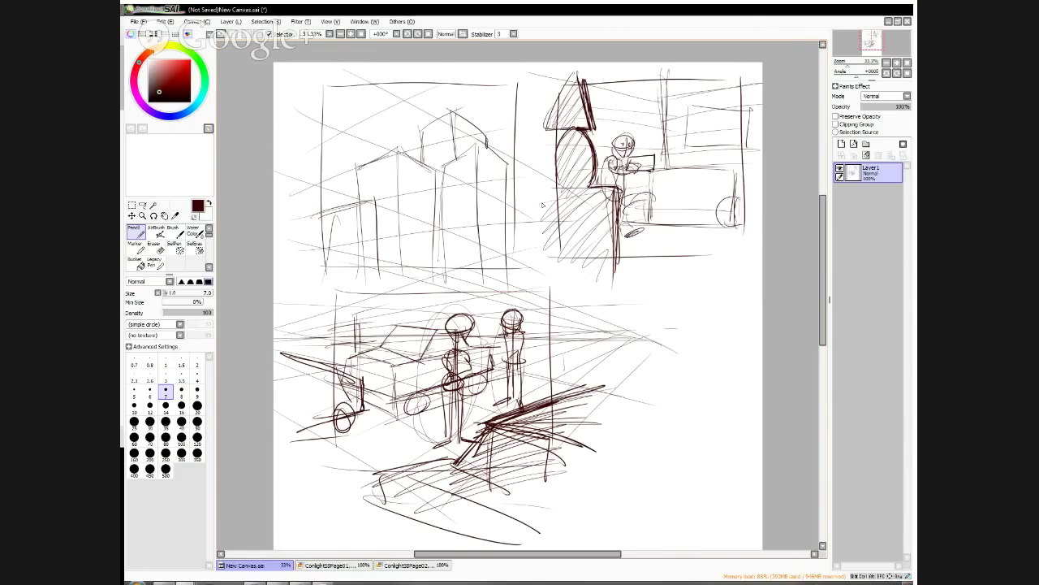
Draw light perspective lines across the ground below the figure and vehicle in the upper-right panel
{"action": "mouse_move", "coordinate": [583, 229]}
{"action": "left_mouse_down"}
{"action": "mouse_move", "coordinate": [510, 256]}
{"action": "mouse_move", "coordinate": [620, 242]}
{"action": "left_mouse_up"}
{"action": "left_click_drag", "start_coordinate": [645, 257], "coordinate": [705, 236]}
{"action": "left_click_drag", "start_coordinate": [677, 267], "coordinate": [731, 235]}
{"action": "left_click_drag", "start_coordinate": [562, 241], "coordinate": [759, 224]}
{"action": "left_click_drag", "start_coordinate": [688, 244], "coordinate": [527, 268]}
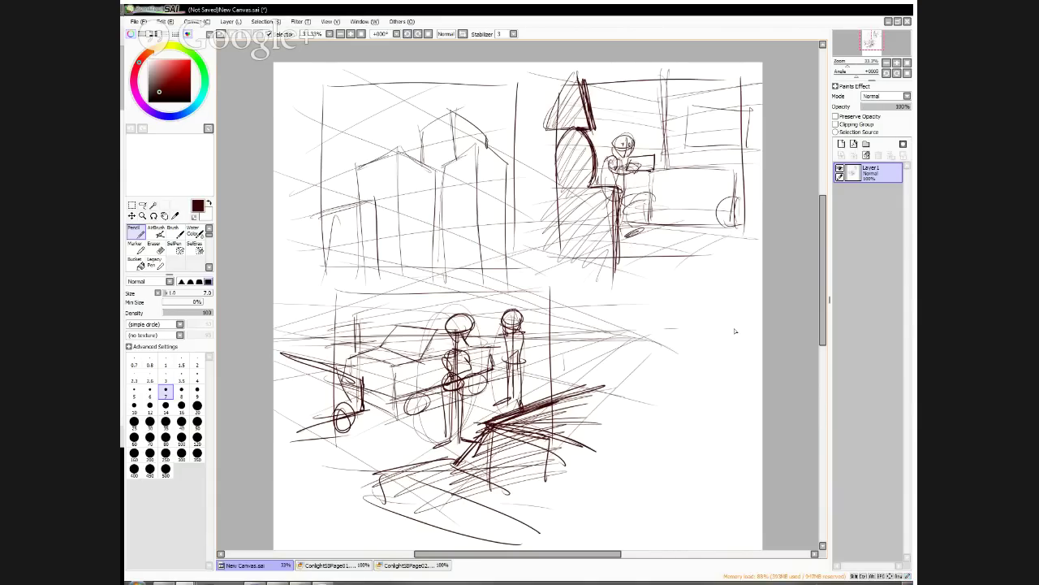
Darken the wall rectangle in the upper-right panel, then loop a large ellipse around the lower panel's scene and circle its vanishing point
{"action": "left_click_drag", "start_coordinate": [661, 68], "coordinate": [667, 181]}
{"action": "mouse_move", "coordinate": [692, 108]}
{"action": "left_mouse_down"}
{"action": "mouse_move", "coordinate": [745, 104]}
{"action": "mouse_move", "coordinate": [687, 130]}
{"action": "mouse_move", "coordinate": [687, 155]}
{"action": "mouse_move", "coordinate": [760, 146]}
{"action": "mouse_move", "coordinate": [683, 153]}
{"action": "left_mouse_up"}
{"action": "mouse_move", "coordinate": [686, 136]}
{"action": "left_mouse_down"}
{"action": "mouse_move", "coordinate": [687, 104]}
{"action": "mouse_move", "coordinate": [687, 163]}
{"action": "mouse_move", "coordinate": [743, 169]}
{"action": "mouse_move", "coordinate": [740, 205]}
{"action": "mouse_move", "coordinate": [692, 218]}
{"action": "left_mouse_up"}
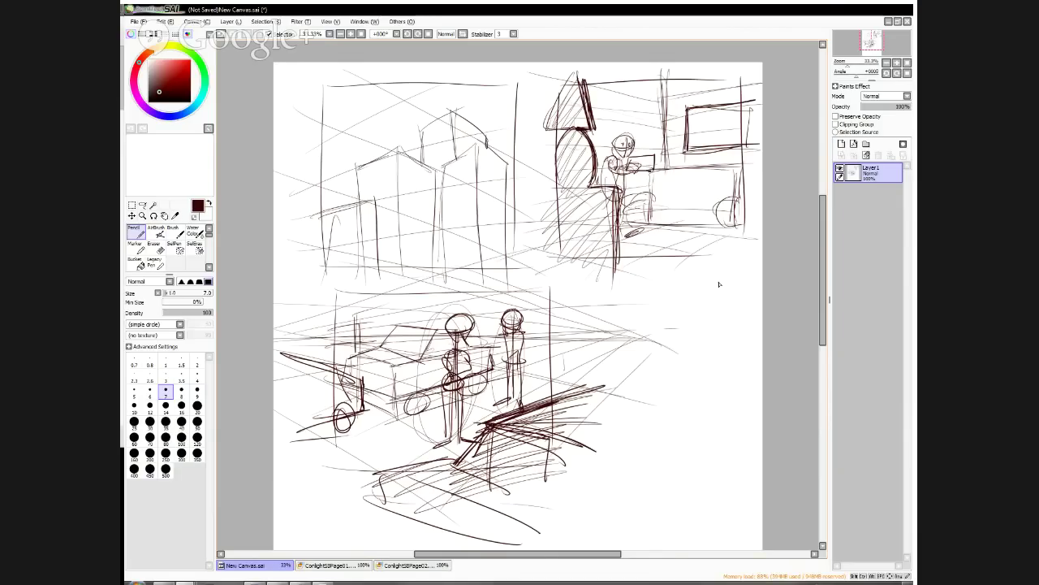
{"action": "mouse_move", "coordinate": [321, 334]}
{"action": "left_mouse_down"}
{"action": "mouse_move", "coordinate": [308, 361]}
{"action": "mouse_move", "coordinate": [321, 313]}
{"action": "mouse_move", "coordinate": [501, 479]}
{"action": "left_mouse_up"}
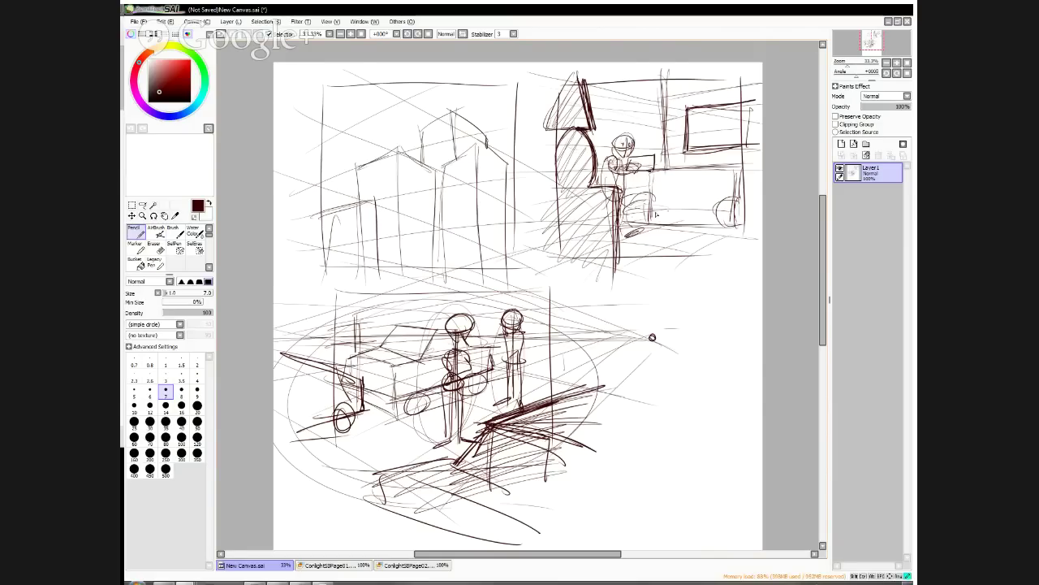
{"action": "key", "text": "e"}
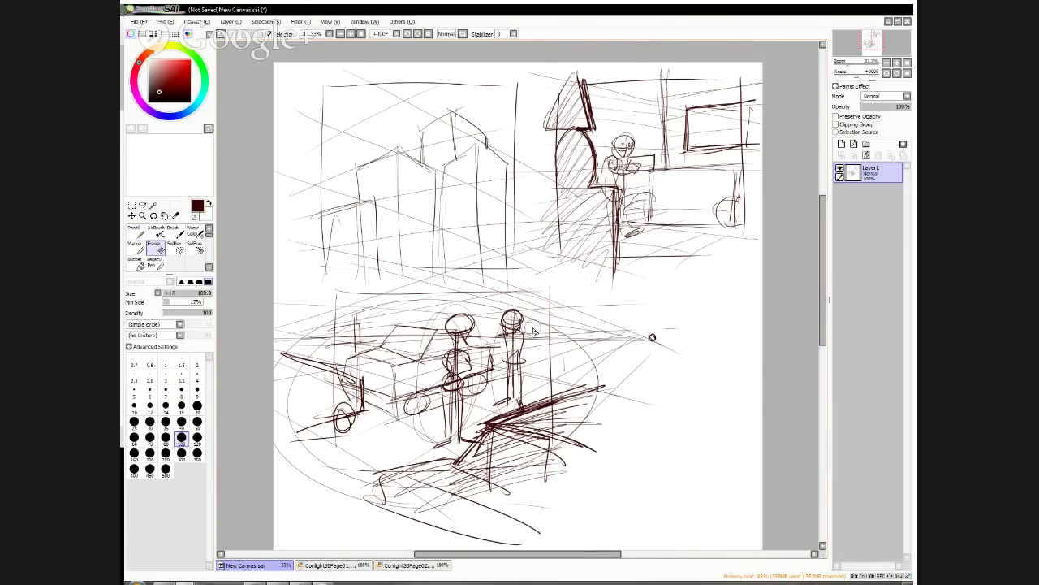
{"action": "key", "text": "n"}
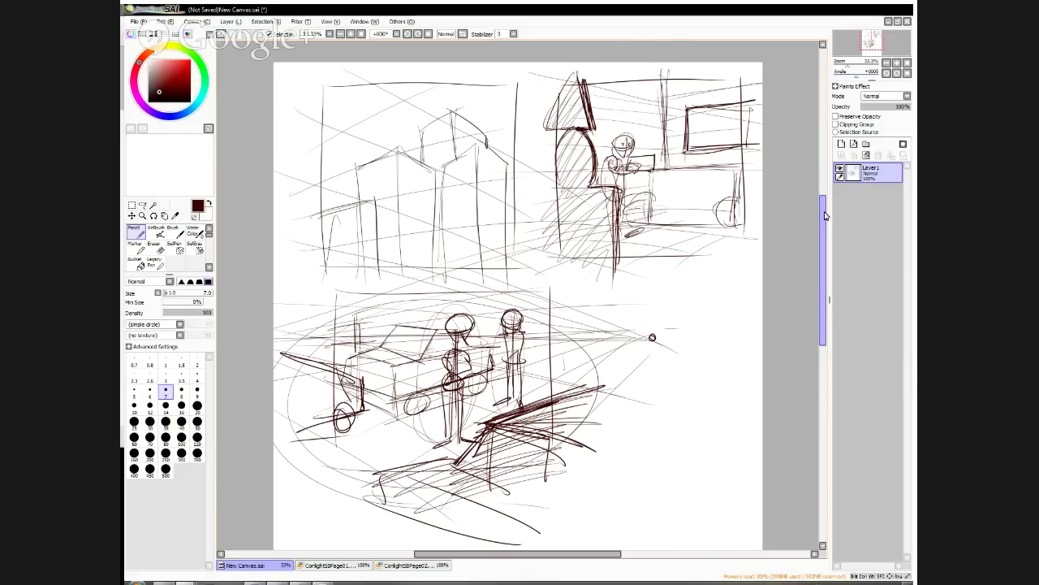
{"action": "scroll", "coordinate": [825, 216], "scroll_direction": "up", "scroll_amount": 5}
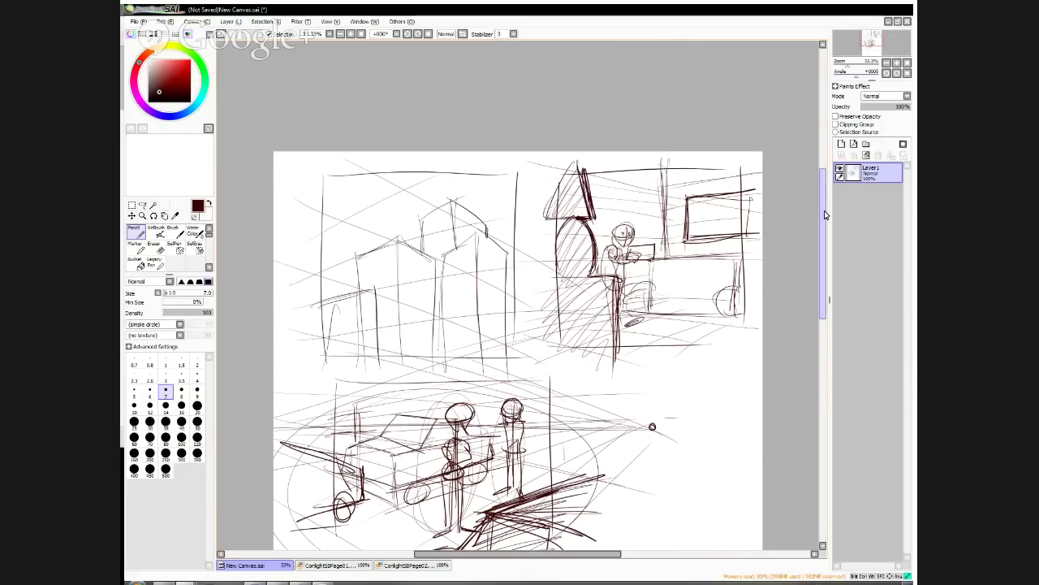
{"action": "scroll", "coordinate": [824, 173], "scroll_direction": "down", "scroll_amount": 5}
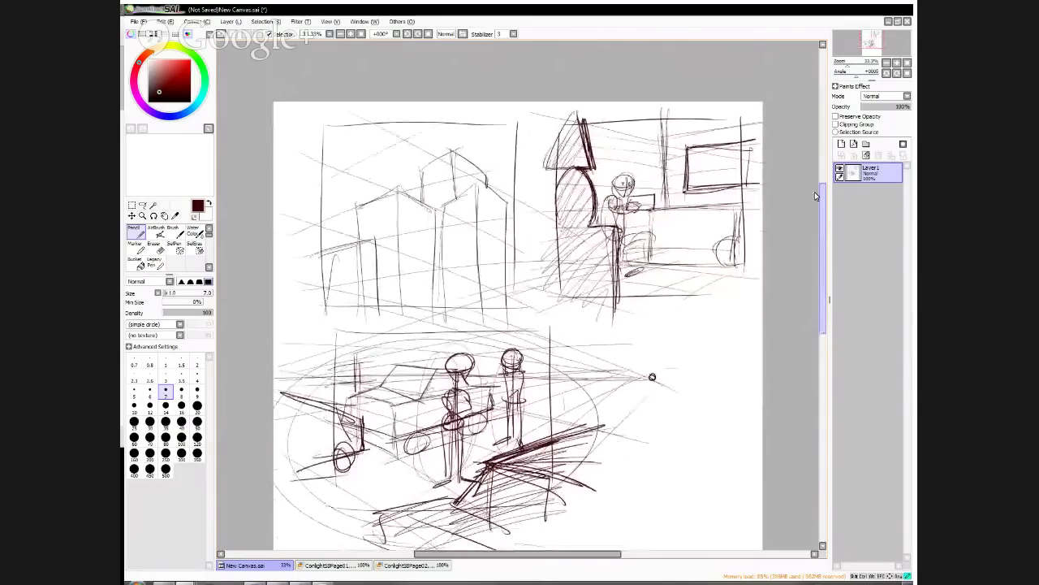
{"action": "scroll", "coordinate": [816, 196], "scroll_direction": "down", "scroll_amount": 5}
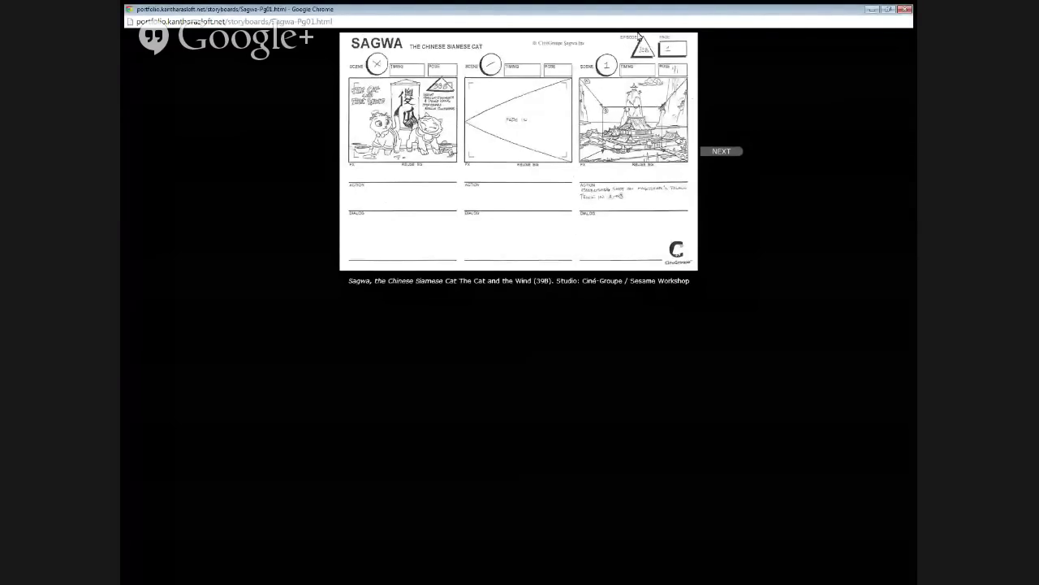
Enlarge the Sagwa storyboard in Chrome and examine the establishing shot on page 1 against the scenes on page 2
{"action": "key", "text": "ctrl+plus"}
{"action": "key", "text": "ctrl+plus"}
{"action": "key", "text": "ctrl+plus"}
{"action": "key", "text": "ctrl+plus"}
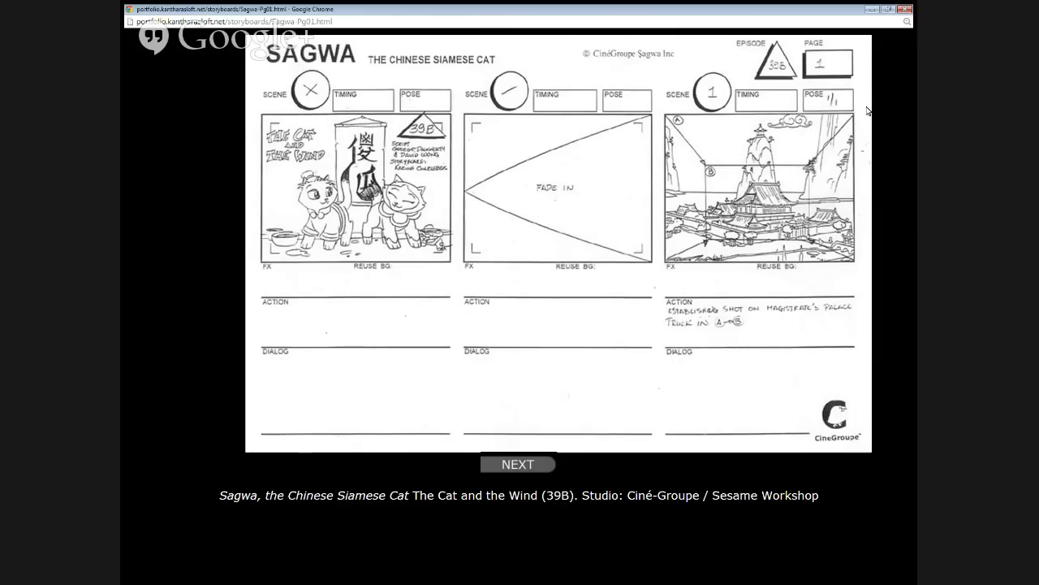
{"action": "left_click", "coordinate": [530, 466]}
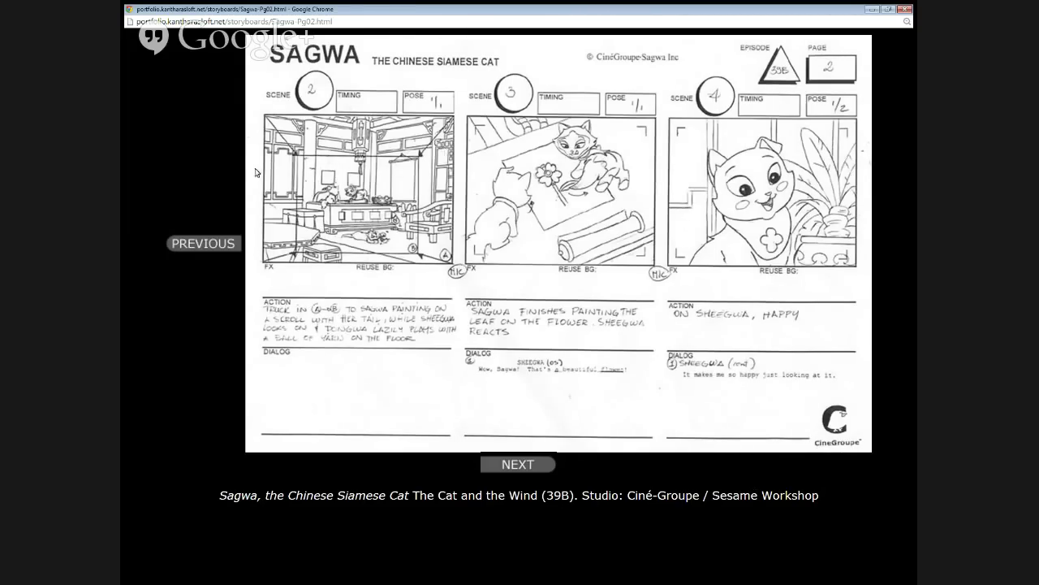
{"action": "left_click", "coordinate": [202, 244]}
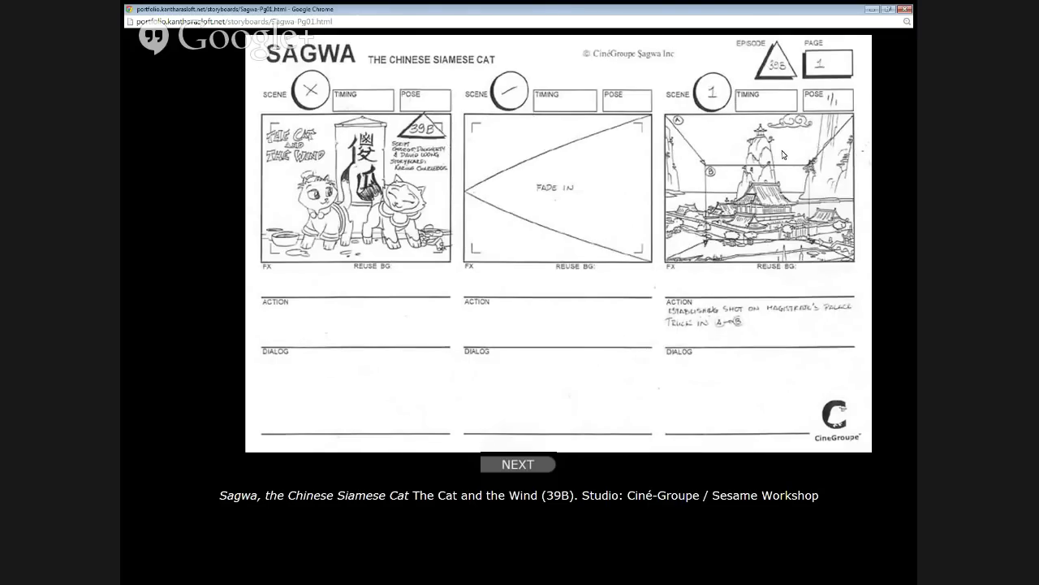
{"action": "left_click", "coordinate": [534, 465]}
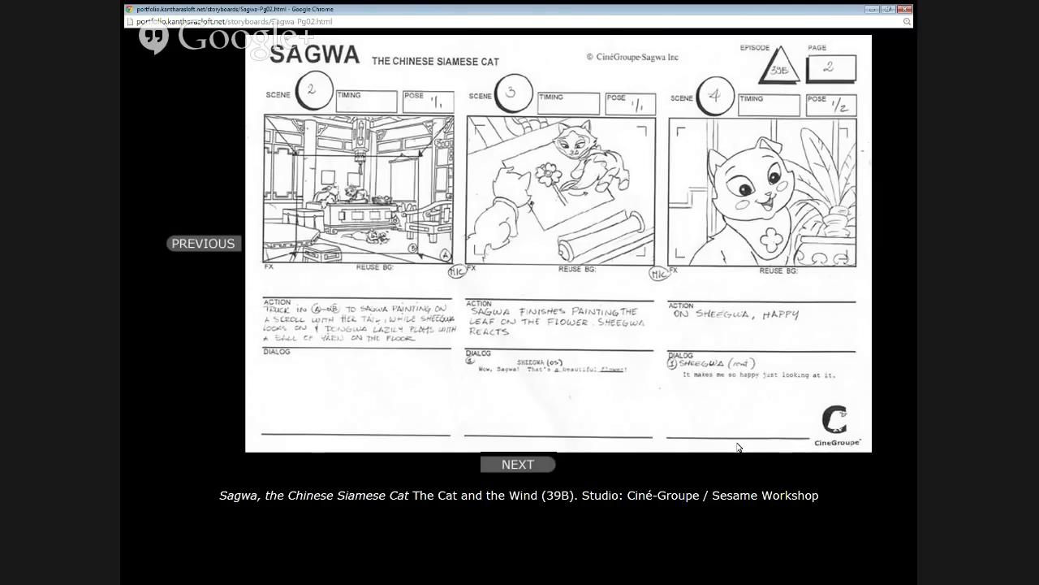
Examine Sagwa storyboard pages 3 to 10 for shot progression, posing and staging
{"action": "left_click", "coordinate": [528, 467]}
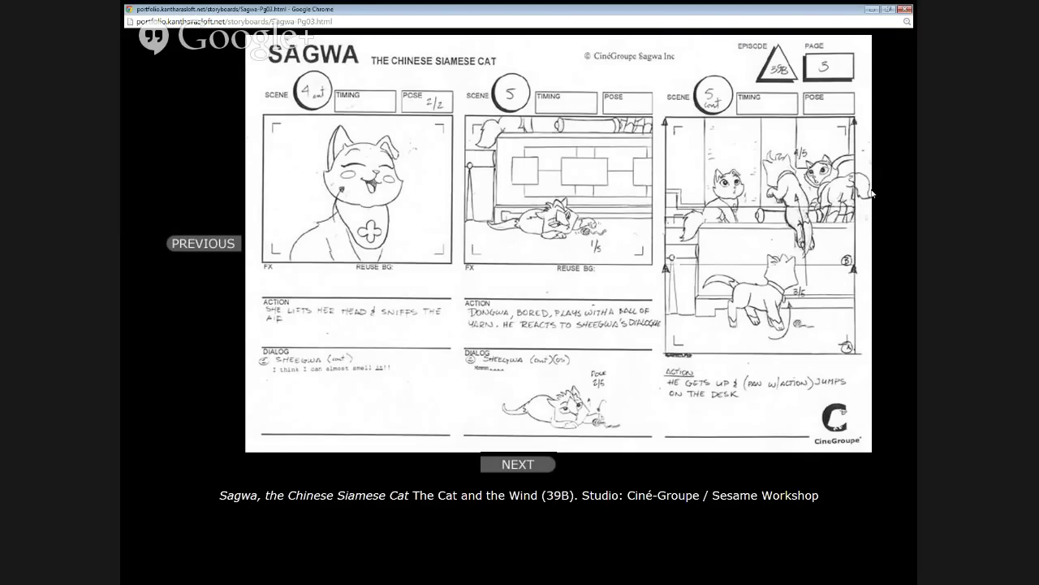
{"action": "left_click", "coordinate": [546, 468]}
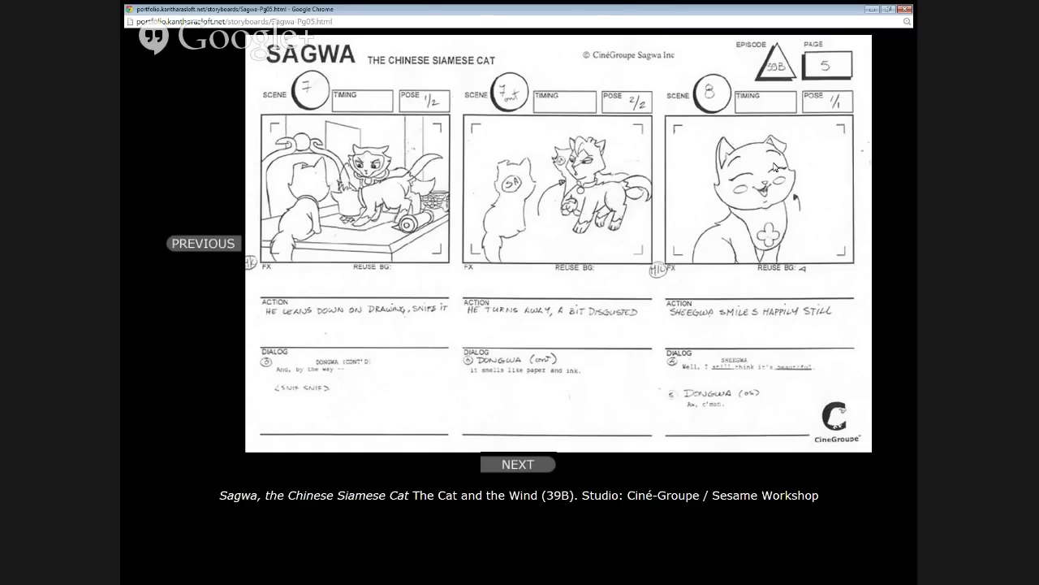
{"action": "left_click", "coordinate": [536, 470]}
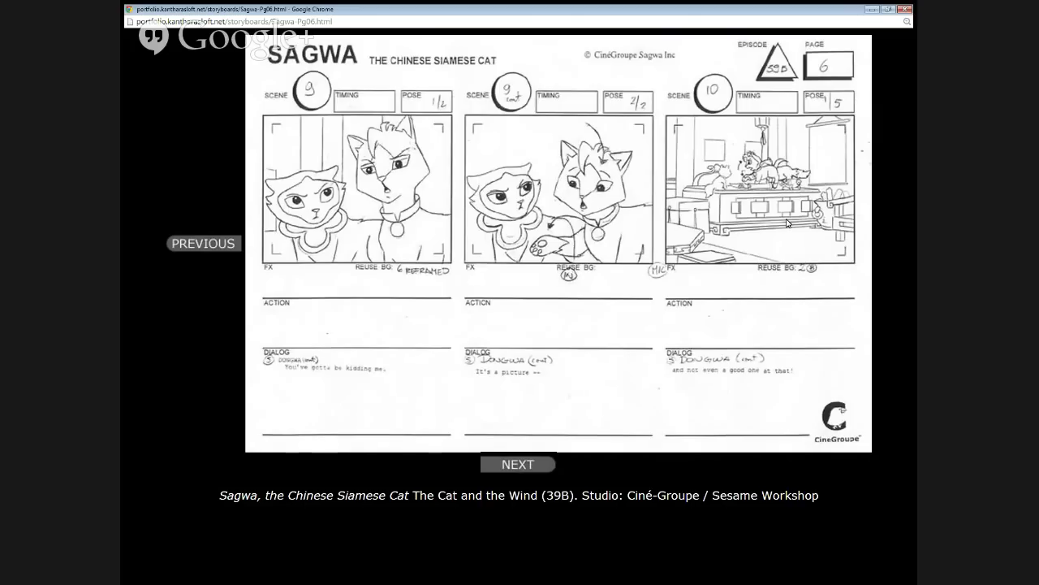
{"action": "left_click", "coordinate": [532, 467]}
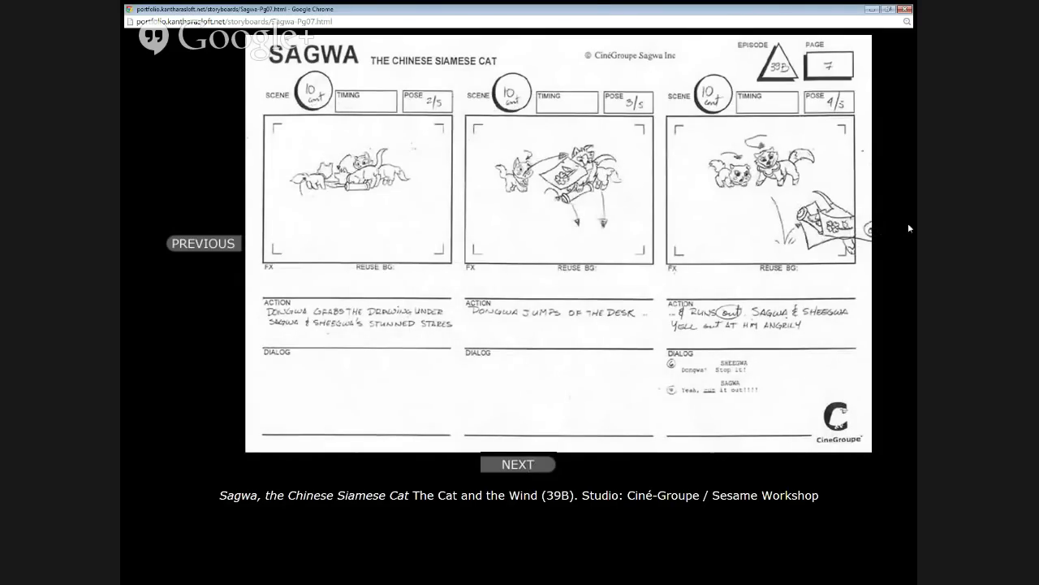
{"action": "left_click", "coordinate": [532, 465]}
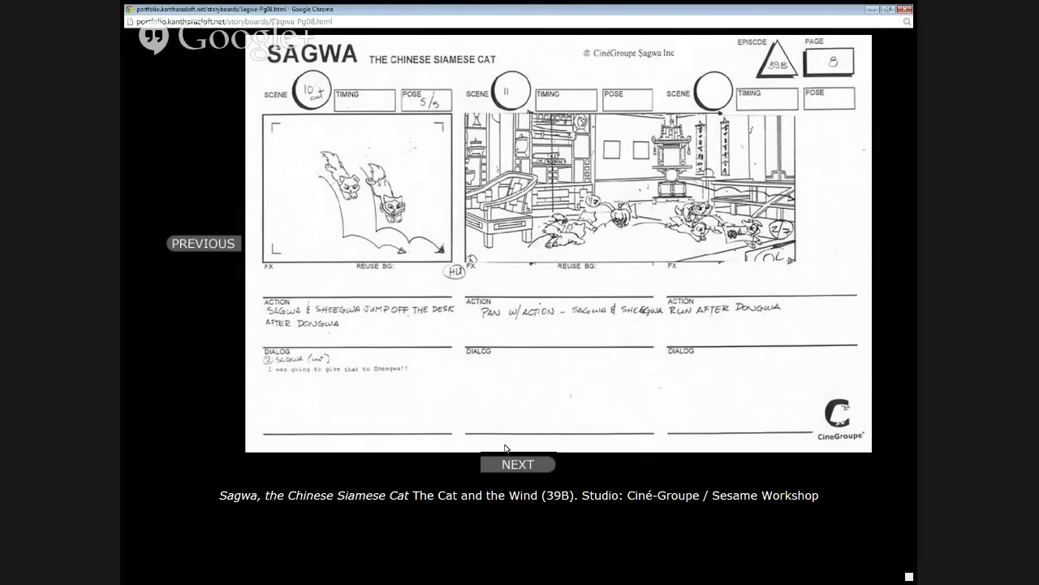
{"action": "left_click", "coordinate": [532, 464]}
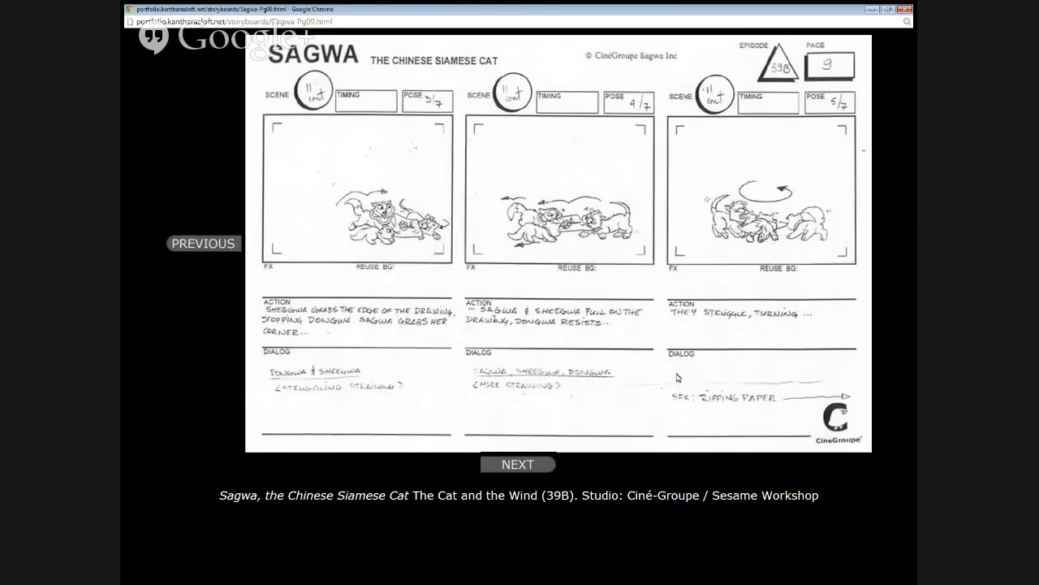
{"action": "left_click", "coordinate": [536, 468]}
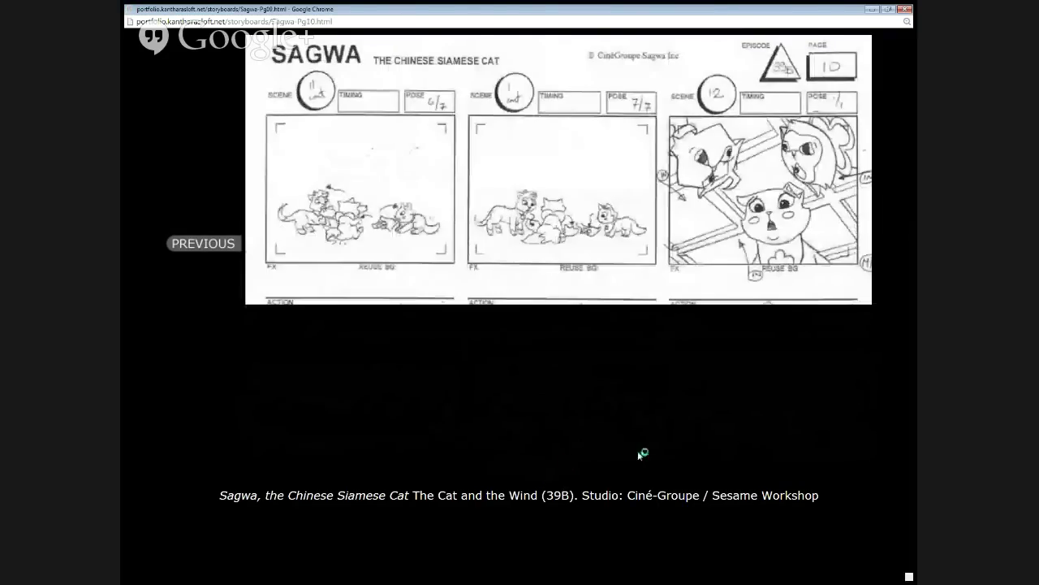
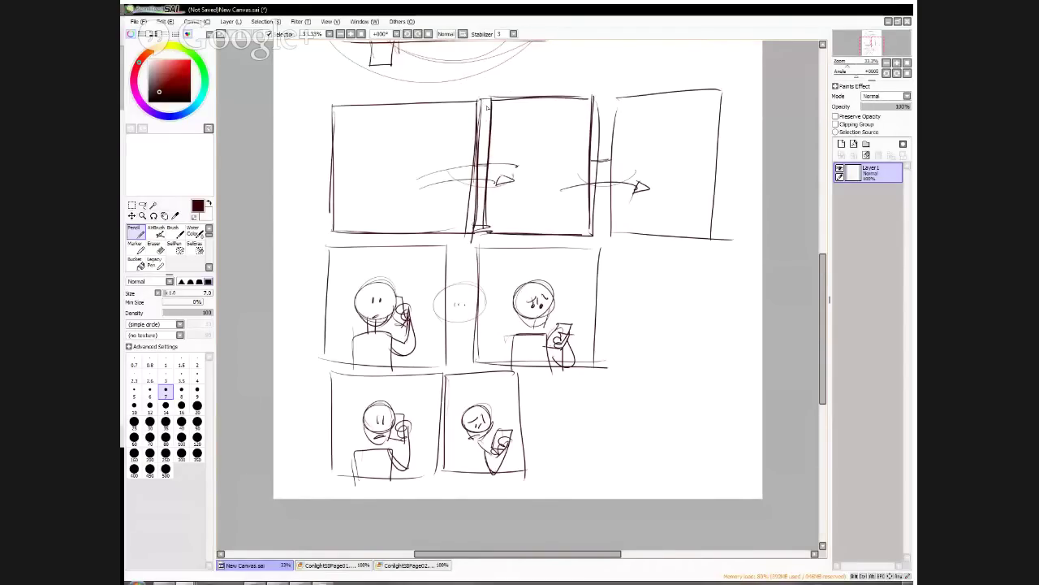
Darken the gutter between the first two empty panels and draw an arrow pointing into each of the two phone-scene rows
{"action": "mouse_move", "coordinate": [481, 101]}
{"action": "left_mouse_down"}
{"action": "mouse_move", "coordinate": [479, 231]}
{"action": "mouse_move", "coordinate": [491, 150]}
{"action": "mouse_move", "coordinate": [490, 234]}
{"action": "left_mouse_up"}
{"action": "mouse_move", "coordinate": [275, 306]}
{"action": "left_mouse_down"}
{"action": "mouse_move", "coordinate": [314, 297]}
{"action": "mouse_move", "coordinate": [312, 323]}
{"action": "left_mouse_up"}
{"action": "mouse_move", "coordinate": [276, 431]}
{"action": "left_mouse_down"}
{"action": "mouse_move", "coordinate": [319, 430]}
{"action": "mouse_move", "coordinate": [313, 440]}
{"action": "left_mouse_up"}
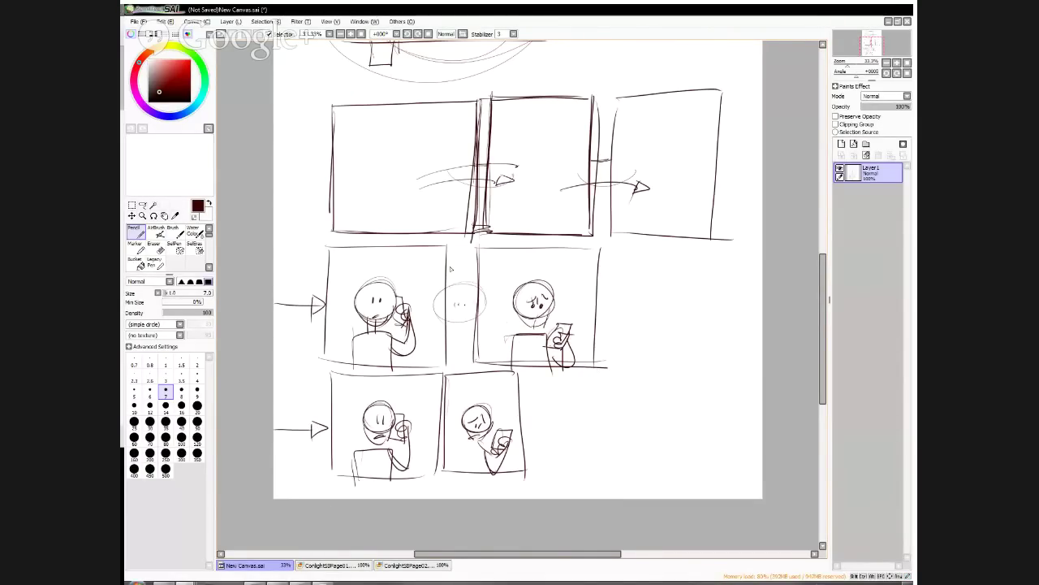
Erase the ellipse in the gutter between the upper phone panels and draw a small arrow across the gutter of the lower pair
{"action": "key", "text": "e"}
{"action": "mouse_move", "coordinate": [459, 292]}
{"action": "left_mouse_down"}
{"action": "mouse_move", "coordinate": [466, 334]}
{"action": "mouse_move", "coordinate": [488, 297]}
{"action": "mouse_move", "coordinate": [488, 332]}
{"action": "mouse_move", "coordinate": [437, 333]}
{"action": "left_mouse_up"}
{"action": "key", "text": "n"}
{"action": "left_click_drag", "start_coordinate": [428, 434], "coordinate": [452, 443]}
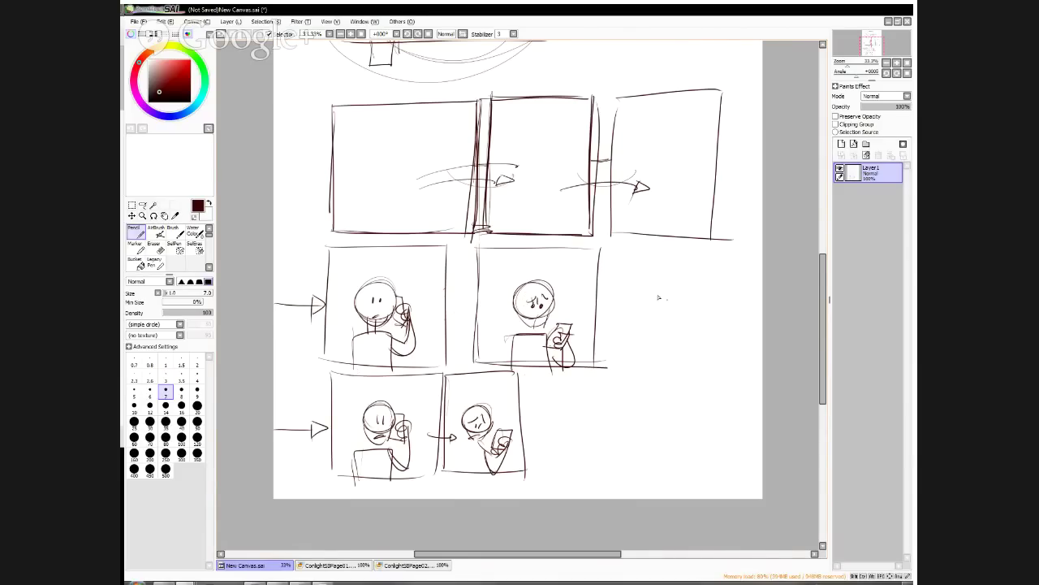
Draw a tall page outline beside the phone-scene panels and sketch a small standing figure in its upper area
{"action": "mouse_move", "coordinate": [650, 261]}
{"action": "left_mouse_down"}
{"action": "mouse_move", "coordinate": [647, 438]}
{"action": "mouse_move", "coordinate": [753, 256]}
{"action": "mouse_move", "coordinate": [744, 434]}
{"action": "left_mouse_up"}
{"action": "left_click_drag", "start_coordinate": [625, 444], "coordinate": [758, 440]}
{"action": "left_click_drag", "start_coordinate": [648, 261], "coordinate": [646, 443]}
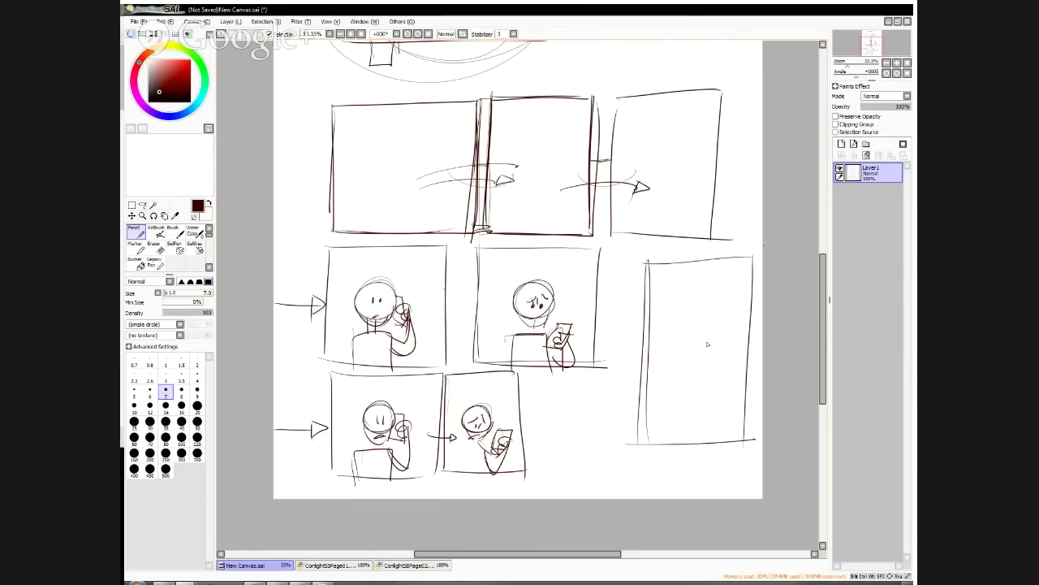
{"action": "mouse_move", "coordinate": [680, 280]}
{"action": "left_mouse_down"}
{"action": "mouse_move", "coordinate": [672, 343]}
{"action": "mouse_move", "coordinate": [683, 340]}
{"action": "left_mouse_up"}
{"action": "left_click_drag", "start_coordinate": [679, 297], "coordinate": [673, 345]}
Lay out two stacked small panels beside the figure and a large panel below, and circle the figure lightly
{"action": "left_click_drag", "start_coordinate": [704, 272], "coordinate": [703, 304]}
{"action": "mouse_move", "coordinate": [702, 271]}
{"action": "left_mouse_down"}
{"action": "mouse_move", "coordinate": [721, 270]}
{"action": "mouse_move", "coordinate": [742, 303]}
{"action": "left_mouse_up"}
{"action": "mouse_move", "coordinate": [742, 303]}
{"action": "left_mouse_down"}
{"action": "mouse_move", "coordinate": [703, 340]}
{"action": "mouse_move", "coordinate": [742, 309]}
{"action": "left_mouse_up"}
{"action": "left_click_drag", "start_coordinate": [703, 312], "coordinate": [703, 338]}
{"action": "left_click_drag", "start_coordinate": [743, 310], "coordinate": [747, 338]}
{"action": "mouse_move", "coordinate": [648, 357]}
{"action": "left_mouse_down"}
{"action": "mouse_move", "coordinate": [734, 356]}
{"action": "mouse_move", "coordinate": [739, 426]}
{"action": "mouse_move", "coordinate": [656, 440]}
{"action": "mouse_move", "coordinate": [735, 434]}
{"action": "left_mouse_up"}
{"action": "left_click_drag", "start_coordinate": [734, 389], "coordinate": [733, 444]}
{"action": "mouse_move", "coordinate": [677, 317]}
{"action": "left_mouse_down"}
{"action": "mouse_move", "coordinate": [706, 255]}
{"action": "mouse_move", "coordinate": [717, 266]}
{"action": "mouse_move", "coordinate": [636, 294]}
{"action": "mouse_move", "coordinate": [707, 284]}
{"action": "mouse_move", "coordinate": [648, 303]}
{"action": "mouse_move", "coordinate": [671, 288]}
{"action": "mouse_move", "coordinate": [608, 294]}
{"action": "mouse_move", "coordinate": [698, 302]}
{"action": "left_mouse_up"}
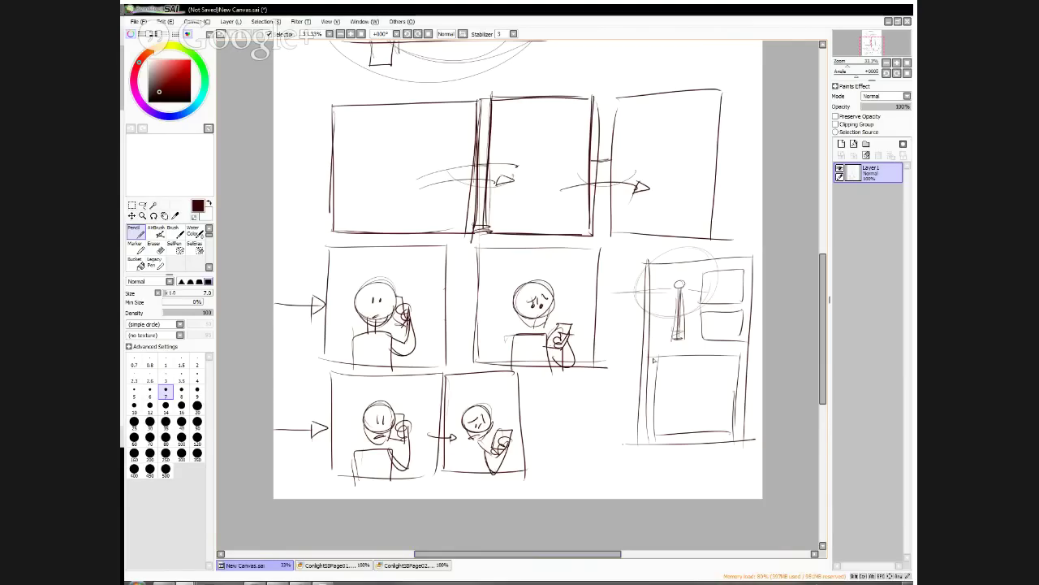
Redraw the large bottom panel's borders with heavier lines extending past the page outline's edges
{"action": "mouse_move", "coordinate": [648, 355]}
{"action": "left_mouse_down"}
{"action": "mouse_move", "coordinate": [648, 429]}
{"action": "mouse_move", "coordinate": [681, 358]}
{"action": "mouse_move", "coordinate": [753, 361]}
{"action": "mouse_move", "coordinate": [739, 458]}
{"action": "left_mouse_up"}
{"action": "left_click_drag", "start_coordinate": [646, 452], "coordinate": [761, 451]}
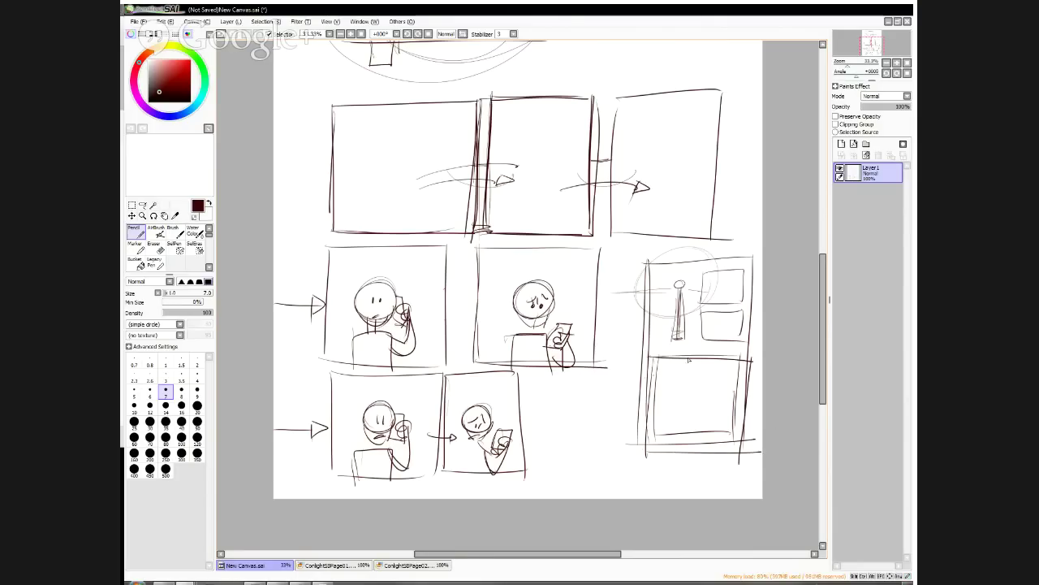
{"action": "left_click_drag", "start_coordinate": [633, 444], "coordinate": [748, 447]}
{"action": "left_click_drag", "start_coordinate": [753, 359], "coordinate": [741, 458]}
{"action": "left_click_drag", "start_coordinate": [757, 415], "coordinate": [752, 357]}
{"action": "mouse_move", "coordinate": [651, 354]}
{"action": "left_mouse_down"}
{"action": "mouse_move", "coordinate": [762, 356]}
{"action": "mouse_move", "coordinate": [727, 358]}
{"action": "mouse_move", "coordinate": [654, 461]}
{"action": "left_mouse_up"}
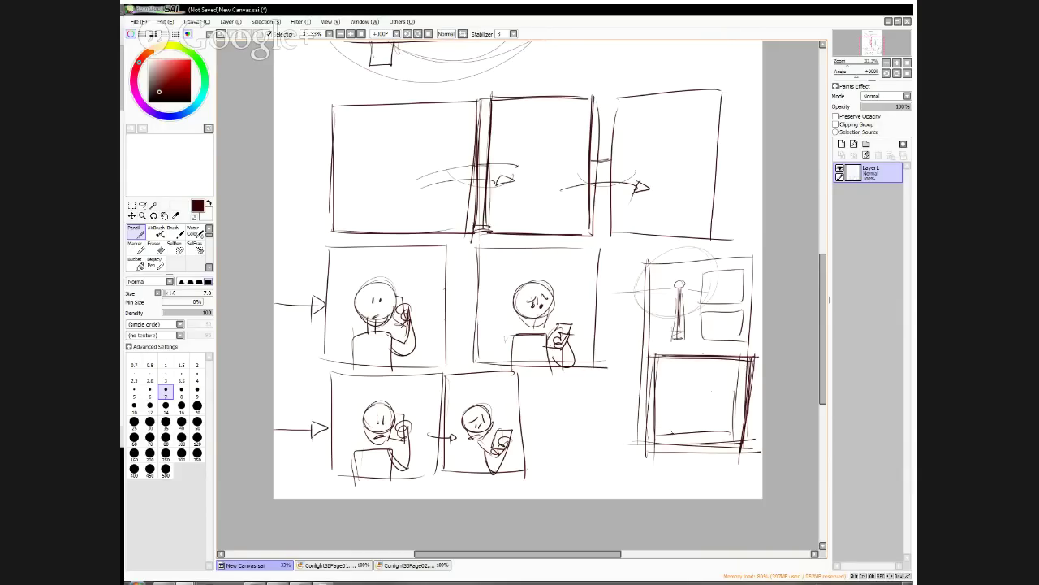
Sketch a staggered column of overlapping rectangular panels beside the top diagram, with darkened edges where they overlap
{"action": "mouse_move", "coordinate": [828, 315]}
{"action": "left_mouse_down"}
{"action": "mouse_move", "coordinate": [828, 233]}
{"action": "mouse_move", "coordinate": [827, 318]}
{"action": "left_mouse_up"}
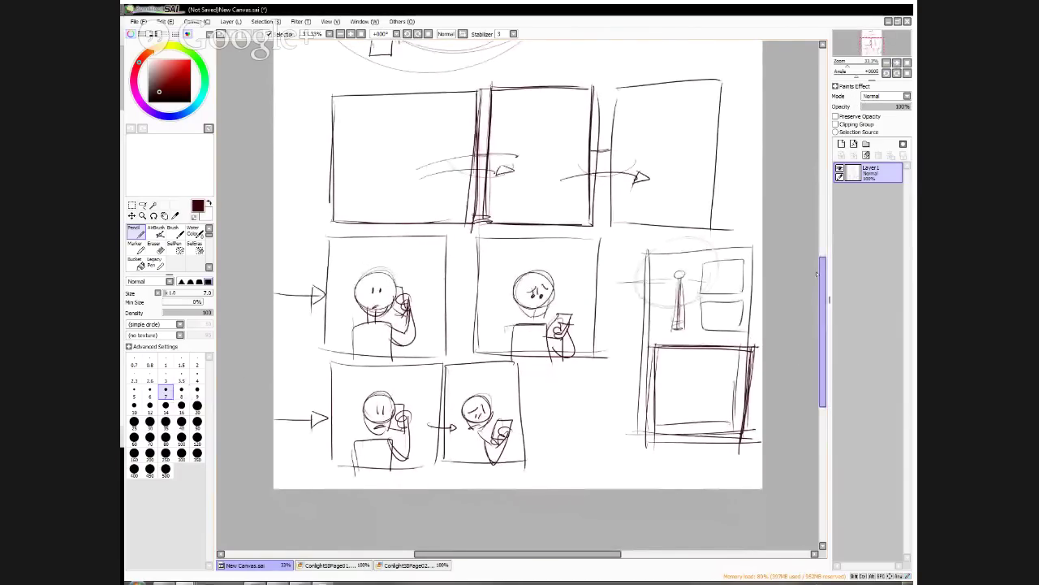
{"action": "scroll", "coordinate": [636, 166], "scroll_direction": "up", "scroll_amount": 5}
{"action": "mouse_move", "coordinate": [635, 193]}
{"action": "left_mouse_down"}
{"action": "mouse_move", "coordinate": [632, 141]}
{"action": "mouse_move", "coordinate": [689, 139]}
{"action": "mouse_move", "coordinate": [645, 186]}
{"action": "mouse_move", "coordinate": [727, 176]}
{"action": "left_mouse_up"}
{"action": "left_click_drag", "start_coordinate": [661, 179], "coordinate": [708, 213]}
{"action": "left_click_drag", "start_coordinate": [729, 177], "coordinate": [731, 222]}
{"action": "mouse_move", "coordinate": [627, 214]}
{"action": "left_mouse_down"}
{"action": "mouse_move", "coordinate": [690, 209]}
{"action": "mouse_move", "coordinate": [687, 249]}
{"action": "mouse_move", "coordinate": [627, 260]}
{"action": "mouse_move", "coordinate": [690, 255]}
{"action": "left_mouse_up"}
{"action": "mouse_move", "coordinate": [634, 192]}
{"action": "left_mouse_down"}
{"action": "mouse_move", "coordinate": [663, 190]}
{"action": "mouse_move", "coordinate": [660, 212]}
{"action": "mouse_move", "coordinate": [738, 177]}
{"action": "left_mouse_up"}
{"action": "left_click_drag", "start_coordinate": [662, 210], "coordinate": [663, 182]}
{"action": "mouse_move", "coordinate": [627, 215]}
{"action": "left_mouse_down"}
{"action": "mouse_move", "coordinate": [697, 208]}
{"action": "mouse_move", "coordinate": [686, 208]}
{"action": "left_mouse_up"}
{"action": "mouse_move", "coordinate": [689, 206]}
{"action": "left_mouse_down"}
{"action": "mouse_move", "coordinate": [687, 258]}
{"action": "mouse_move", "coordinate": [622, 259]}
{"action": "mouse_move", "coordinate": [661, 281]}
{"action": "mouse_move", "coordinate": [661, 272]}
{"action": "left_mouse_up"}
{"action": "mouse_move", "coordinate": [661, 244]}
{"action": "left_mouse_down"}
{"action": "mouse_move", "coordinate": [730, 242]}
{"action": "mouse_move", "coordinate": [727, 278]}
{"action": "left_mouse_up"}
{"action": "left_click_drag", "start_coordinate": [660, 279], "coordinate": [736, 284]}
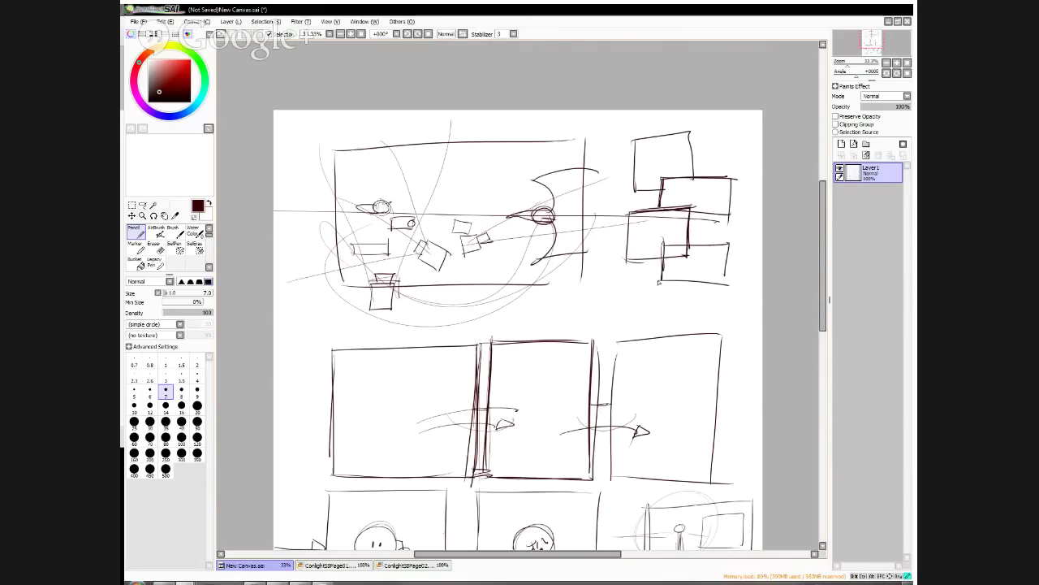
Erase the overlapping edges inside the lowest staggered panel, and try a small extra panel beside the top one
{"action": "key", "text": "e"}
{"action": "left_click_drag", "start_coordinate": [682, 257], "coordinate": [708, 258]}
{"action": "key", "text": "n"}
{"action": "left_click_drag", "start_coordinate": [688, 140], "coordinate": [688, 164]}
{"action": "mouse_move", "coordinate": [683, 140]}
{"action": "left_mouse_down"}
{"action": "mouse_move", "coordinate": [735, 132]}
{"action": "mouse_move", "coordinate": [734, 164]}
{"action": "left_mouse_up"}
{"action": "left_click_drag", "start_coordinate": [682, 163], "coordinate": [734, 162]}
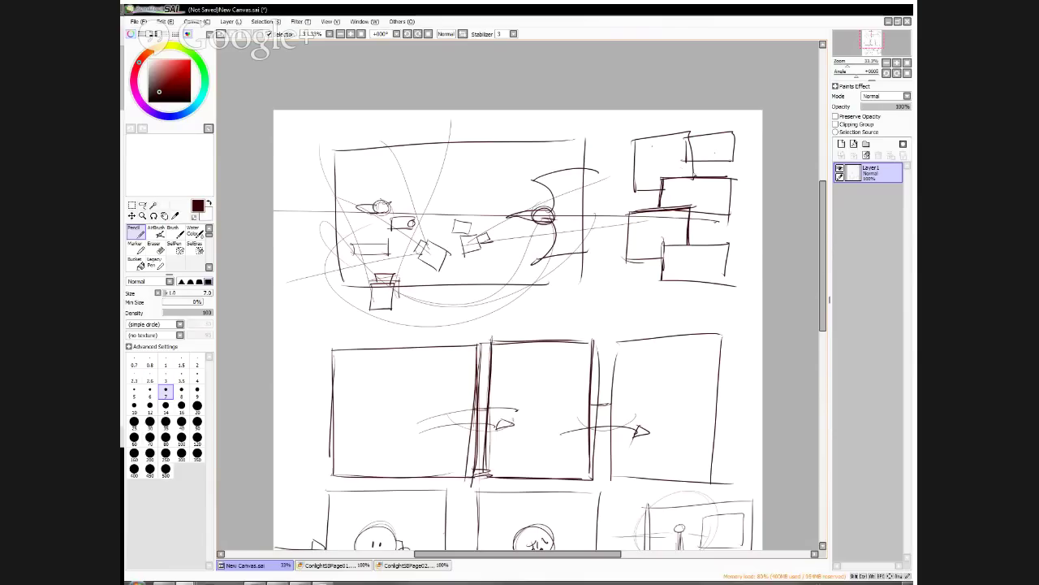
{"action": "key", "text": "e"}
{"action": "mouse_move", "coordinate": [690, 146]}
{"action": "left_mouse_down"}
{"action": "mouse_move", "coordinate": [695, 163]}
{"action": "mouse_move", "coordinate": [731, 162]}
{"action": "mouse_move", "coordinate": [714, 138]}
{"action": "mouse_move", "coordinate": [731, 168]}
{"action": "mouse_move", "coordinate": [682, 166]}
{"action": "mouse_move", "coordinate": [715, 138]}
{"action": "mouse_move", "coordinate": [690, 146]}
{"action": "mouse_move", "coordinate": [693, 179]}
{"action": "left_mouse_up"}
Draw an S-shaped reading path through the staggered panels and add another panel beneath the column
{"action": "key", "text": "n"}
{"action": "mouse_move", "coordinate": [609, 152]}
{"action": "left_mouse_down"}
{"action": "mouse_move", "coordinate": [650, 155]}
{"action": "mouse_move", "coordinate": [711, 193]}
{"action": "mouse_move", "coordinate": [653, 230]}
{"action": "mouse_move", "coordinate": [661, 251]}
{"action": "mouse_move", "coordinate": [754, 266]}
{"action": "left_mouse_up"}
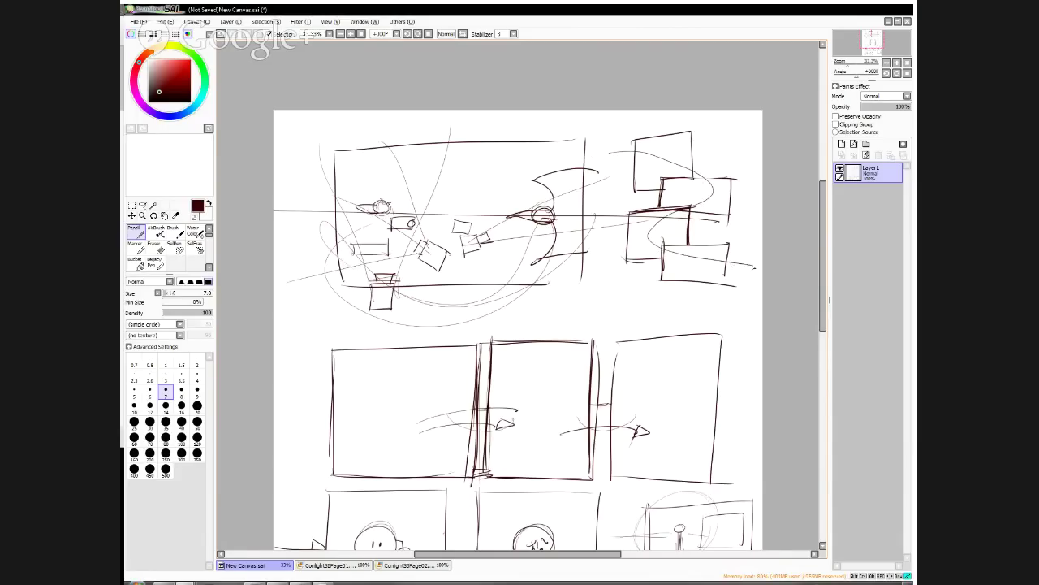
{"action": "mouse_move", "coordinate": [609, 282]}
{"action": "left_mouse_down"}
{"action": "mouse_move", "coordinate": [610, 318]}
{"action": "mouse_move", "coordinate": [613, 284]}
{"action": "mouse_move", "coordinate": [639, 284]}
{"action": "mouse_move", "coordinate": [642, 322]}
{"action": "left_mouse_up"}
{"action": "left_click_drag", "start_coordinate": [641, 322], "coordinate": [608, 320]}
{"action": "mouse_move", "coordinate": [633, 270]}
{"action": "left_mouse_down"}
{"action": "mouse_move", "coordinate": [634, 298]}
{"action": "mouse_move", "coordinate": [665, 268]}
{"action": "left_mouse_up"}
{"action": "mouse_move", "coordinate": [664, 268]}
{"action": "left_mouse_down"}
{"action": "mouse_move", "coordinate": [664, 300]}
{"action": "mouse_move", "coordinate": [629, 294]}
{"action": "mouse_move", "coordinate": [642, 276]}
{"action": "mouse_move", "coordinate": [658, 319]}
{"action": "left_mouse_up"}
Erase the staggered panels and the room diagram from the upper part of the canvas
{"action": "key", "text": "e"}
{"action": "key", "text": "n"}
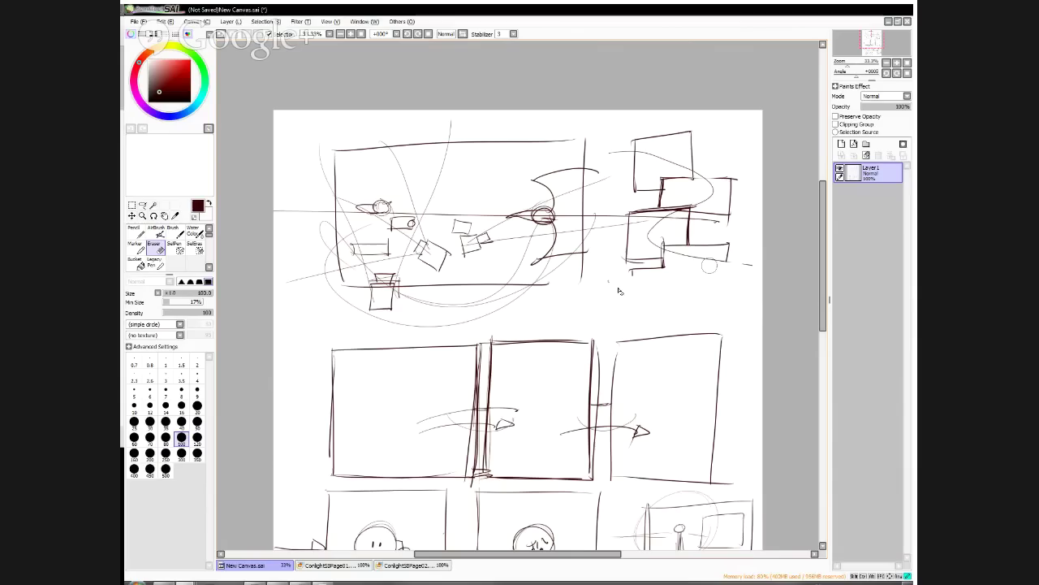
{"action": "mouse_move", "coordinate": [617, 290]}
{"action": "left_mouse_down"}
{"action": "mouse_move", "coordinate": [749, 221]}
{"action": "mouse_move", "coordinate": [750, 186]}
{"action": "mouse_move", "coordinate": [725, 132]}
{"action": "left_mouse_up"}
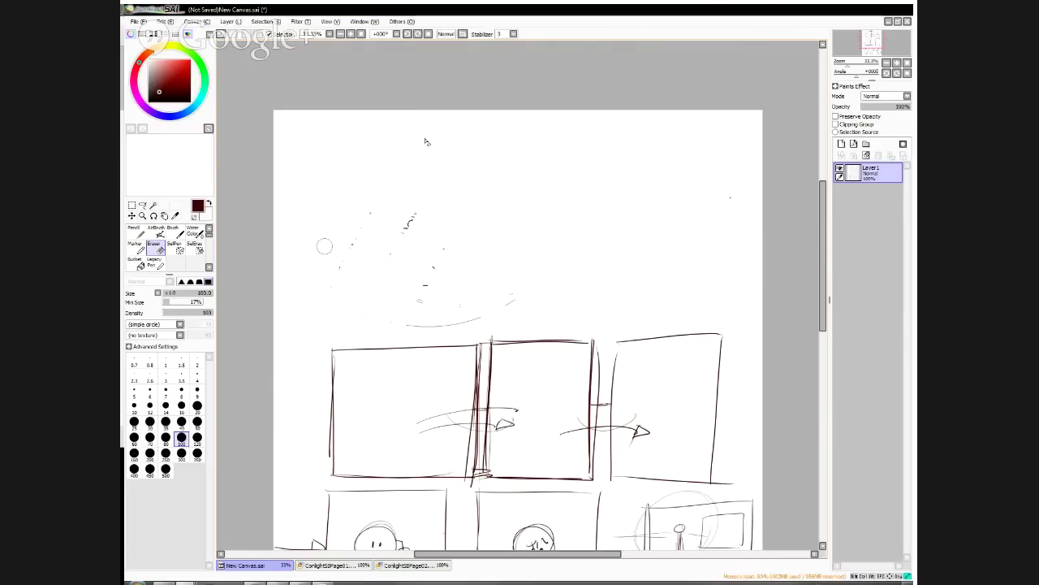
{"action": "mouse_move", "coordinate": [481, 181]}
{"action": "left_mouse_down"}
{"action": "mouse_move", "coordinate": [408, 295]}
{"action": "mouse_move", "coordinate": [524, 301]}
{"action": "mouse_move", "coordinate": [362, 234]}
{"action": "left_mouse_up"}
Sketch two overlapping square panels with reading arrows zigzagging downward and a diagonal line across the pair
{"action": "key", "text": "n"}
{"action": "left_click_drag", "start_coordinate": [334, 128], "coordinate": [333, 186]}
{"action": "left_click_drag", "start_coordinate": [335, 126], "coordinate": [398, 123]}
{"action": "left_click_drag", "start_coordinate": [398, 125], "coordinate": [397, 185]}
{"action": "left_click_drag", "start_coordinate": [331, 193], "coordinate": [404, 190]}
{"action": "mouse_move", "coordinate": [394, 149]}
{"action": "left_mouse_down"}
{"action": "mouse_move", "coordinate": [393, 200]}
{"action": "mouse_move", "coordinate": [457, 148]}
{"action": "mouse_move", "coordinate": [456, 201]}
{"action": "left_mouse_up"}
{"action": "left_click_drag", "start_coordinate": [456, 201], "coordinate": [385, 204]}
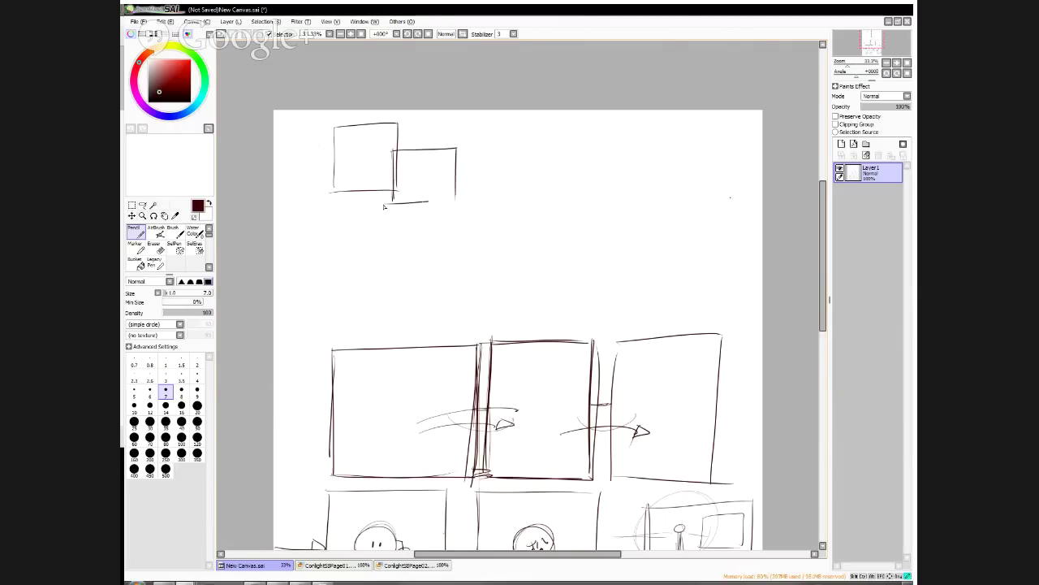
{"action": "mouse_move", "coordinate": [368, 169]}
{"action": "left_mouse_down"}
{"action": "mouse_move", "coordinate": [442, 173]}
{"action": "mouse_move", "coordinate": [400, 228]}
{"action": "mouse_move", "coordinate": [404, 239]}
{"action": "left_mouse_up"}
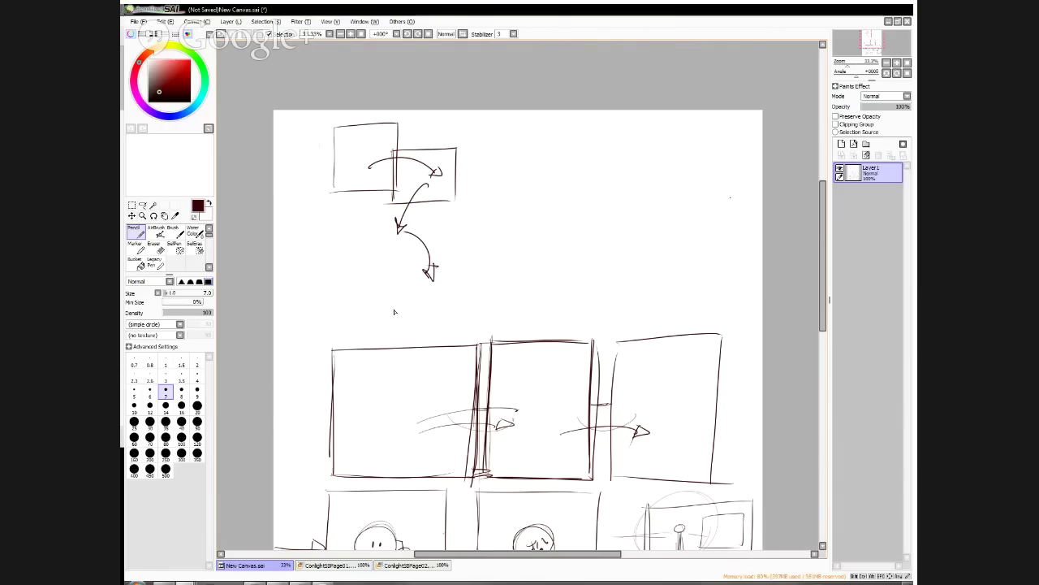
{"action": "left_click_drag", "start_coordinate": [347, 144], "coordinate": [498, 211]}
Draw a page outline containing a small square panel, a larger offset square panel and a wide bottom panel
{"action": "mouse_move", "coordinate": [544, 126]}
{"action": "left_mouse_down"}
{"action": "mouse_move", "coordinate": [535, 311]}
{"action": "mouse_move", "coordinate": [685, 125]}
{"action": "mouse_move", "coordinate": [711, 126]}
{"action": "mouse_move", "coordinate": [700, 312]}
{"action": "left_mouse_up"}
{"action": "left_click_drag", "start_coordinate": [534, 314], "coordinate": [706, 320]}
{"action": "mouse_move", "coordinate": [560, 169]}
{"action": "left_mouse_down"}
{"action": "mouse_move", "coordinate": [559, 134]}
{"action": "mouse_move", "coordinate": [601, 134]}
{"action": "left_mouse_up"}
{"action": "mouse_move", "coordinate": [601, 134]}
{"action": "left_mouse_down"}
{"action": "mouse_move", "coordinate": [601, 169]}
{"action": "mouse_move", "coordinate": [627, 224]}
{"action": "left_mouse_up"}
{"action": "mouse_move", "coordinate": [627, 159]}
{"action": "left_mouse_down"}
{"action": "mouse_move", "coordinate": [695, 161]}
{"action": "mouse_move", "coordinate": [695, 229]}
{"action": "left_mouse_up"}
{"action": "left_click_drag", "start_coordinate": [624, 227], "coordinate": [693, 228]}
{"action": "left_click_drag", "start_coordinate": [560, 240], "coordinate": [559, 309]}
{"action": "left_click_drag", "start_coordinate": [557, 258], "coordinate": [557, 307]}
{"action": "mouse_move", "coordinate": [557, 242]}
{"action": "left_mouse_down"}
{"action": "mouse_move", "coordinate": [692, 249]}
{"action": "mouse_move", "coordinate": [687, 316]}
{"action": "left_mouse_up"}
{"action": "left_click_drag", "start_coordinate": [542, 307], "coordinate": [686, 316]}
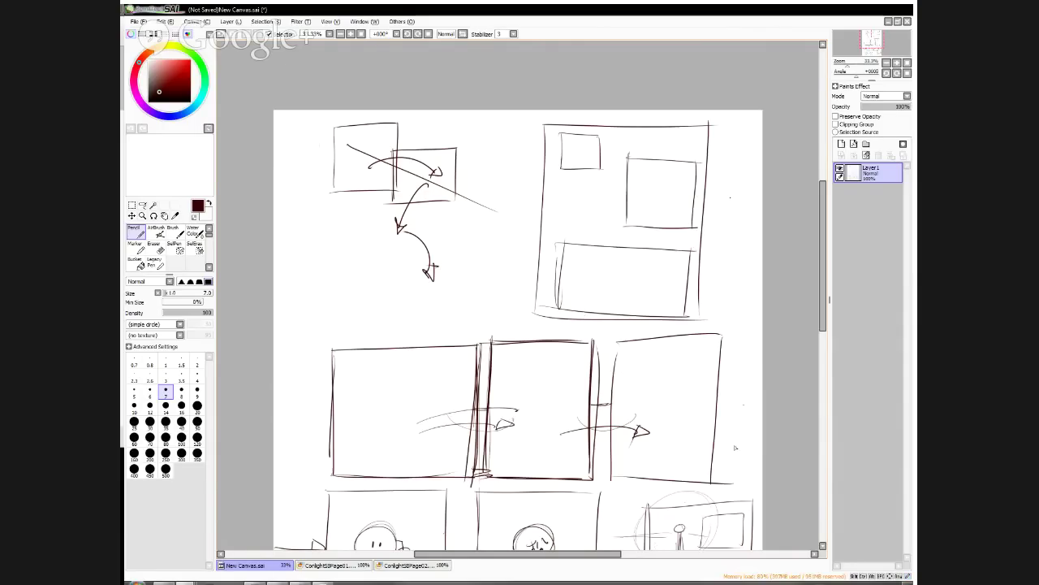
Add short strokes inside the three panels of the page layout
{"action": "left_click_drag", "start_coordinate": [578, 147], "coordinate": [581, 164]}
{"action": "left_click_drag", "start_coordinate": [660, 183], "coordinate": [670, 195]}
{"action": "left_click_drag", "start_coordinate": [619, 273], "coordinate": [616, 294]}
{"action": "mouse_move", "coordinate": [629, 159]}
{"action": "left_mouse_down"}
{"action": "mouse_move", "coordinate": [622, 214]}
{"action": "mouse_move", "coordinate": [556, 182]}
{"action": "mouse_move", "coordinate": [611, 217]}
{"action": "mouse_move", "coordinate": [581, 212]}
{"action": "mouse_move", "coordinate": [580, 227]}
{"action": "mouse_move", "coordinate": [563, 233]}
{"action": "mouse_move", "coordinate": [697, 250]}
{"action": "left_mouse_up"}
Clear the layer and draw a tall page outline with a wide upper panel and a larger lower panel
{"action": "left_click", "coordinate": [866, 155]}
{"action": "mouse_move", "coordinate": [331, 127]}
{"action": "left_mouse_down"}
{"action": "mouse_move", "coordinate": [335, 305]}
{"action": "mouse_move", "coordinate": [419, 125]}
{"action": "mouse_move", "coordinate": [492, 125]}
{"action": "mouse_move", "coordinate": [487, 375]}
{"action": "left_mouse_up"}
{"action": "left_click_drag", "start_coordinate": [337, 402], "coordinate": [479, 401]}
{"action": "mouse_move", "coordinate": [347, 140]}
{"action": "left_mouse_down"}
{"action": "mouse_move", "coordinate": [476, 142]}
{"action": "mouse_move", "coordinate": [349, 216]}
{"action": "mouse_move", "coordinate": [473, 214]}
{"action": "left_mouse_up"}
{"action": "left_click_drag", "start_coordinate": [344, 216], "coordinate": [454, 214]}
{"action": "mouse_move", "coordinate": [349, 235]}
{"action": "left_mouse_down"}
{"action": "mouse_move", "coordinate": [349, 383]}
{"action": "mouse_move", "coordinate": [479, 345]}
{"action": "mouse_move", "coordinate": [478, 383]}
{"action": "left_mouse_up"}
{"action": "left_click_drag", "start_coordinate": [349, 382], "coordinate": [479, 380]}
{"action": "left_click_drag", "start_coordinate": [345, 216], "coordinate": [474, 216]}
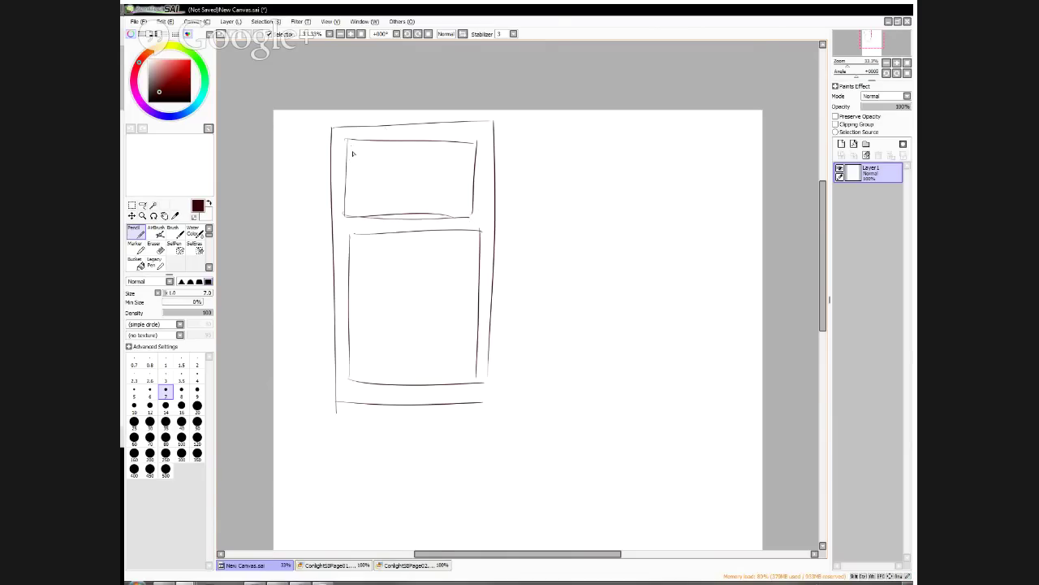
Draw a second page outline beside the first and fill its upper half with two rows of two panels
{"action": "left_click_drag", "start_coordinate": [540, 122], "coordinate": [535, 377]}
{"action": "mouse_move", "coordinate": [597, 124]}
{"action": "left_mouse_down"}
{"action": "mouse_move", "coordinate": [542, 126]}
{"action": "mouse_move", "coordinate": [708, 125]}
{"action": "mouse_move", "coordinate": [695, 400]}
{"action": "left_mouse_up"}
{"action": "left_click_drag", "start_coordinate": [536, 396], "coordinate": [695, 400]}
{"action": "mouse_move", "coordinate": [554, 137]}
{"action": "left_mouse_down"}
{"action": "mouse_move", "coordinate": [555, 191]}
{"action": "mouse_move", "coordinate": [613, 135]}
{"action": "left_mouse_up"}
{"action": "left_click_drag", "start_coordinate": [612, 135], "coordinate": [609, 182]}
{"action": "mouse_move", "coordinate": [626, 137]}
{"action": "left_mouse_down"}
{"action": "mouse_move", "coordinate": [627, 185]}
{"action": "mouse_move", "coordinate": [685, 140]}
{"action": "mouse_move", "coordinate": [684, 185]}
{"action": "left_mouse_up"}
{"action": "left_click_drag", "start_coordinate": [626, 188], "coordinate": [682, 192]}
{"action": "mouse_move", "coordinate": [554, 197]}
{"action": "left_mouse_down"}
{"action": "mouse_move", "coordinate": [554, 255]}
{"action": "mouse_move", "coordinate": [595, 196]}
{"action": "left_mouse_up"}
{"action": "mouse_move", "coordinate": [594, 197]}
{"action": "left_mouse_down"}
{"action": "mouse_move", "coordinate": [593, 253]}
{"action": "mouse_move", "coordinate": [605, 254]}
{"action": "left_mouse_up"}
{"action": "mouse_move", "coordinate": [605, 197]}
{"action": "left_mouse_down"}
{"action": "mouse_move", "coordinate": [676, 201]}
{"action": "mouse_move", "coordinate": [679, 251]}
{"action": "left_mouse_up"}
{"action": "left_click_drag", "start_coordinate": [605, 255], "coordinate": [690, 258]}
Complete the second page with a row of three panels and one wide panel at the bottom
{"action": "left_click_drag", "start_coordinate": [547, 264], "coordinate": [546, 326]}
{"action": "mouse_move", "coordinate": [548, 262]}
{"action": "left_mouse_down"}
{"action": "mouse_move", "coordinate": [546, 327]}
{"action": "mouse_move", "coordinate": [584, 281]}
{"action": "mouse_move", "coordinate": [581, 325]}
{"action": "left_mouse_up"}
{"action": "mouse_move", "coordinate": [539, 327]}
{"action": "left_mouse_down"}
{"action": "mouse_move", "coordinate": [585, 325]}
{"action": "mouse_move", "coordinate": [595, 268]}
{"action": "left_mouse_up"}
{"action": "left_click_drag", "start_coordinate": [596, 267], "coordinate": [656, 266]}
{"action": "left_click_drag", "start_coordinate": [656, 266], "coordinate": [657, 323]}
{"action": "left_click_drag", "start_coordinate": [591, 327], "coordinate": [656, 325]}
{"action": "mouse_move", "coordinate": [671, 266]}
{"action": "left_mouse_down"}
{"action": "mouse_move", "coordinate": [671, 319]}
{"action": "mouse_move", "coordinate": [694, 265]}
{"action": "left_mouse_up"}
{"action": "mouse_move", "coordinate": [690, 268]}
{"action": "left_mouse_down"}
{"action": "mouse_move", "coordinate": [686, 323]}
{"action": "mouse_move", "coordinate": [671, 318]}
{"action": "left_mouse_up"}
{"action": "left_click_drag", "start_coordinate": [543, 339], "coordinate": [685, 342]}
{"action": "left_click_drag", "start_coordinate": [683, 342], "coordinate": [681, 396]}
{"action": "left_click_drag", "start_coordinate": [543, 339], "coordinate": [545, 395]}
{"action": "left_click_drag", "start_coordinate": [551, 391], "coordinate": [680, 395]}
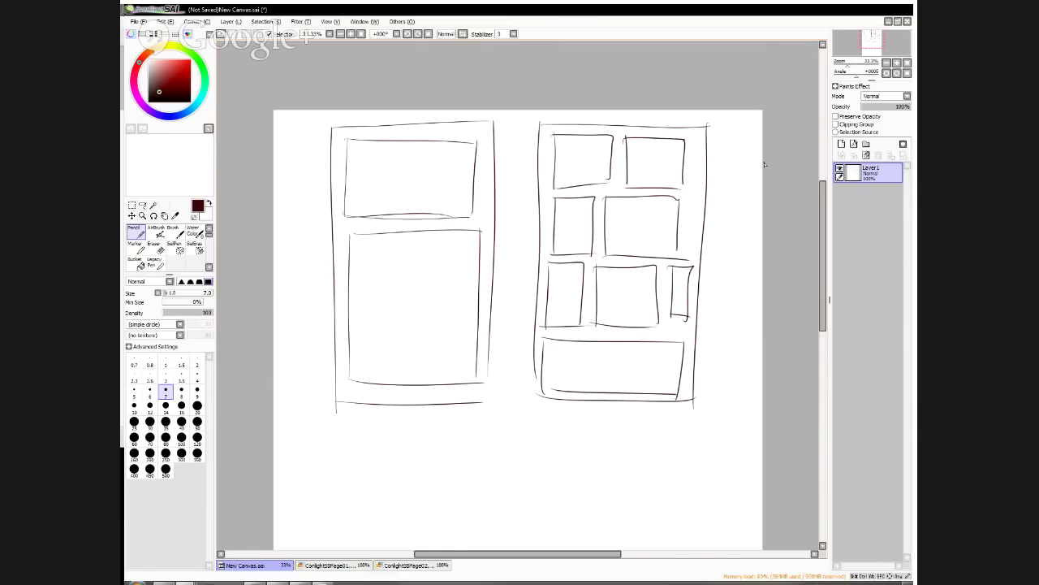
Retrace the two-panel page's outline and write 30 beside it, 12 in the upper panel and 18 in the lower panel
{"action": "left_click_drag", "start_coordinate": [470, 130], "coordinate": [471, 136]}
{"action": "mouse_move", "coordinate": [333, 125]}
{"action": "left_mouse_down"}
{"action": "mouse_move", "coordinate": [324, 406]}
{"action": "mouse_move", "coordinate": [488, 400]}
{"action": "left_mouse_up"}
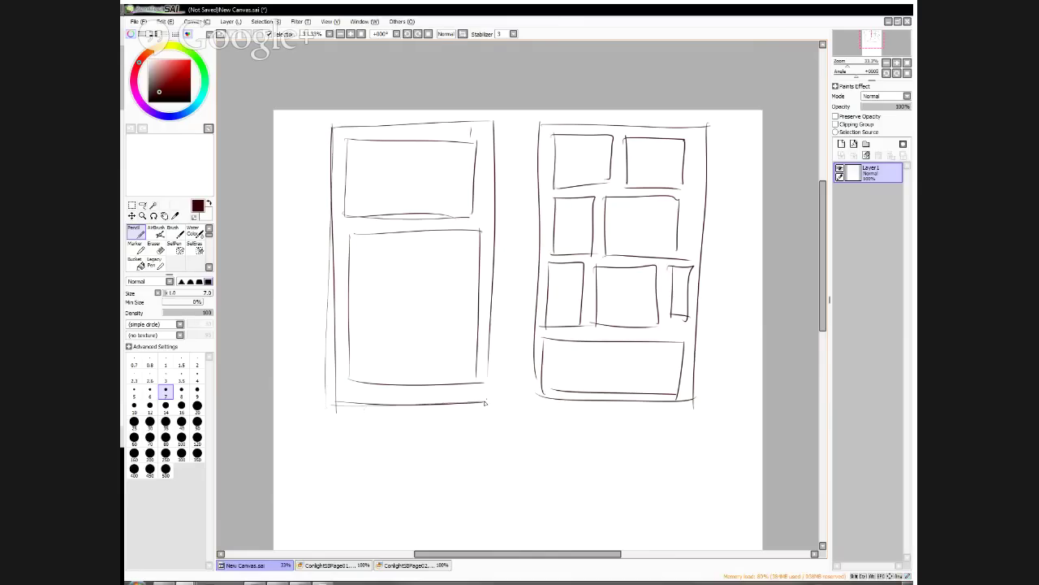
{"action": "left_click_drag", "start_coordinate": [287, 161], "coordinate": [287, 177]}
{"action": "mouse_move", "coordinate": [312, 161]}
{"action": "left_mouse_down"}
{"action": "mouse_move", "coordinate": [319, 166]}
{"action": "mouse_move", "coordinate": [309, 161]}
{"action": "left_mouse_up"}
{"action": "mouse_move", "coordinate": [391, 157]}
{"action": "left_mouse_down"}
{"action": "mouse_move", "coordinate": [393, 172]}
{"action": "mouse_move", "coordinate": [410, 164]}
{"action": "mouse_move", "coordinate": [417, 173]}
{"action": "left_mouse_up"}
{"action": "mouse_move", "coordinate": [393, 272]}
{"action": "left_mouse_down"}
{"action": "mouse_move", "coordinate": [394, 296]}
{"action": "mouse_move", "coordinate": [408, 277]}
{"action": "left_mouse_up"}
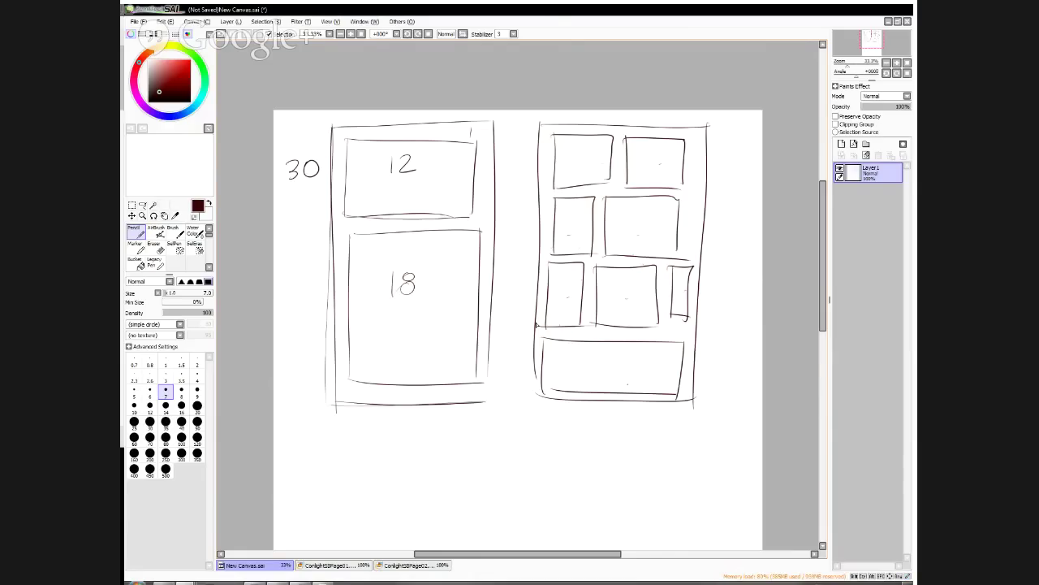
Draw a winding reading path through the eight-panel page and a sweeping curve in the two-panel page's lower panel
{"action": "mouse_move", "coordinate": [521, 160]}
{"action": "left_mouse_down"}
{"action": "mouse_move", "coordinate": [602, 210]}
{"action": "mouse_move", "coordinate": [697, 384]}
{"action": "left_mouse_up"}
{"action": "mouse_move", "coordinate": [393, 294]}
{"action": "left_mouse_down"}
{"action": "mouse_move", "coordinate": [390, 331]}
{"action": "mouse_move", "coordinate": [483, 374]}
{"action": "left_mouse_up"}
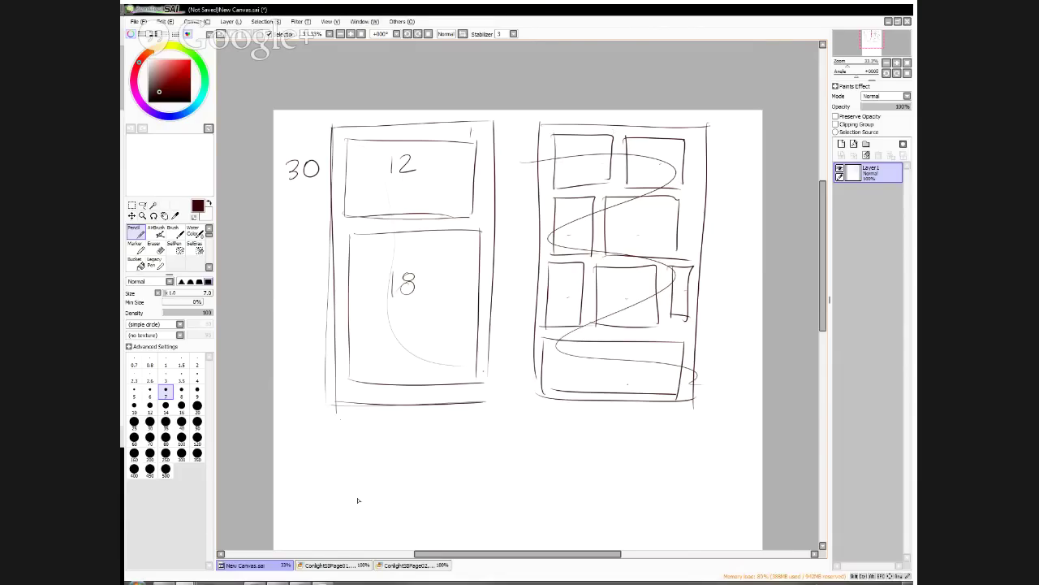
Draw a new page outline below the two-panel page, with two small panels side by side above a wider bottom panel
{"action": "left_click_drag", "start_coordinate": [325, 456], "coordinate": [325, 510]}
{"action": "left_click_drag", "start_coordinate": [820, 300], "coordinate": [820, 359]}
{"action": "mouse_move", "coordinate": [330, 234]}
{"action": "left_mouse_down"}
{"action": "mouse_move", "coordinate": [324, 471]}
{"action": "mouse_move", "coordinate": [473, 471]}
{"action": "left_mouse_up"}
{"action": "left_click_drag", "start_coordinate": [302, 479], "coordinate": [502, 480]}
{"action": "left_click_drag", "start_coordinate": [486, 221], "coordinate": [488, 492]}
{"action": "mouse_move", "coordinate": [351, 405]}
{"action": "left_mouse_down"}
{"action": "mouse_move", "coordinate": [350, 468]}
{"action": "mouse_move", "coordinate": [451, 460]}
{"action": "left_mouse_up"}
{"action": "left_click_drag", "start_coordinate": [351, 467], "coordinate": [448, 463]}
{"action": "left_click_drag", "start_coordinate": [353, 398], "coordinate": [354, 342]}
{"action": "mouse_move", "coordinate": [403, 338]}
{"action": "left_mouse_down"}
{"action": "mouse_move", "coordinate": [354, 343]}
{"action": "mouse_move", "coordinate": [401, 390]}
{"action": "left_mouse_up"}
{"action": "left_click_drag", "start_coordinate": [352, 393], "coordinate": [403, 388]}
{"action": "left_click_drag", "start_coordinate": [417, 341], "coordinate": [421, 393]}
{"action": "mouse_move", "coordinate": [414, 342]}
{"action": "left_mouse_down"}
{"action": "mouse_move", "coordinate": [453, 340]}
{"action": "mouse_move", "coordinate": [475, 388]}
{"action": "left_mouse_up"}
{"action": "left_click_drag", "start_coordinate": [422, 393], "coordinate": [471, 388]}
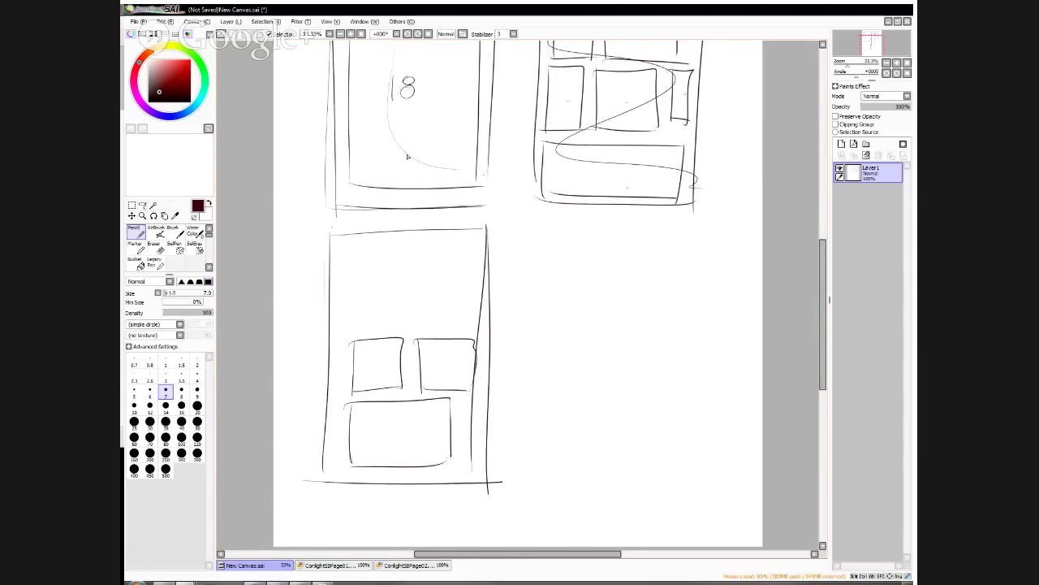
Sketch a small head in the new page's open upper area, flanked by open boxes extending past the page edges
{"action": "mouse_move", "coordinate": [405, 242]}
{"action": "left_mouse_down"}
{"action": "mouse_move", "coordinate": [406, 281]}
{"action": "mouse_move", "coordinate": [414, 278]}
{"action": "left_mouse_up"}
{"action": "left_click_drag", "start_coordinate": [308, 272], "coordinate": [370, 272]}
{"action": "mouse_move", "coordinate": [363, 274]}
{"action": "left_mouse_down"}
{"action": "mouse_move", "coordinate": [363, 321]}
{"action": "mouse_move", "coordinate": [382, 321]}
{"action": "left_mouse_up"}
{"action": "mouse_move", "coordinate": [447, 273]}
{"action": "left_mouse_down"}
{"action": "mouse_move", "coordinate": [447, 327]}
{"action": "mouse_move", "coordinate": [520, 276]}
{"action": "mouse_move", "coordinate": [523, 312]}
{"action": "left_mouse_up"}
{"action": "left_click_drag", "start_coordinate": [436, 327], "coordinate": [508, 332]}
{"action": "mouse_move", "coordinate": [328, 291]}
{"action": "left_mouse_down"}
{"action": "mouse_move", "coordinate": [325, 393]}
{"action": "mouse_move", "coordinate": [349, 376]}
{"action": "mouse_move", "coordinate": [323, 447]}
{"action": "left_mouse_up"}
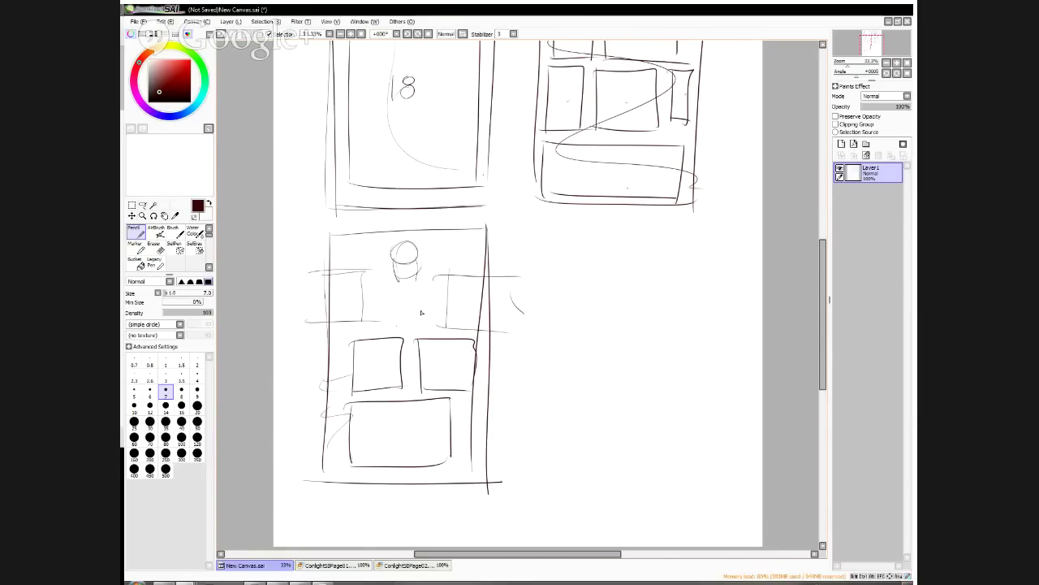
Replace the small head with a larger head and torso reaching down between the two small panels
{"action": "left_click_drag", "start_coordinate": [393, 262], "coordinate": [401, 330]}
{"action": "left_click_drag", "start_coordinate": [411, 273], "coordinate": [439, 333]}
{"action": "key", "text": "e"}
{"action": "mouse_move", "coordinate": [410, 268]}
{"action": "left_mouse_down"}
{"action": "mouse_move", "coordinate": [418, 300]}
{"action": "mouse_move", "coordinate": [402, 304]}
{"action": "mouse_move", "coordinate": [395, 258]}
{"action": "mouse_move", "coordinate": [435, 253]}
{"action": "mouse_move", "coordinate": [402, 273]}
{"action": "mouse_move", "coordinate": [447, 297]}
{"action": "mouse_move", "coordinate": [450, 335]}
{"action": "left_mouse_up"}
{"action": "key", "text": "n"}
{"action": "mouse_move", "coordinate": [389, 326]}
{"action": "left_mouse_down"}
{"action": "mouse_move", "coordinate": [406, 307]}
{"action": "mouse_move", "coordinate": [388, 336]}
{"action": "left_mouse_up"}
{"action": "left_click_drag", "start_coordinate": [432, 310], "coordinate": [414, 327]}
{"action": "left_click_drag", "start_coordinate": [408, 333], "coordinate": [399, 367]}
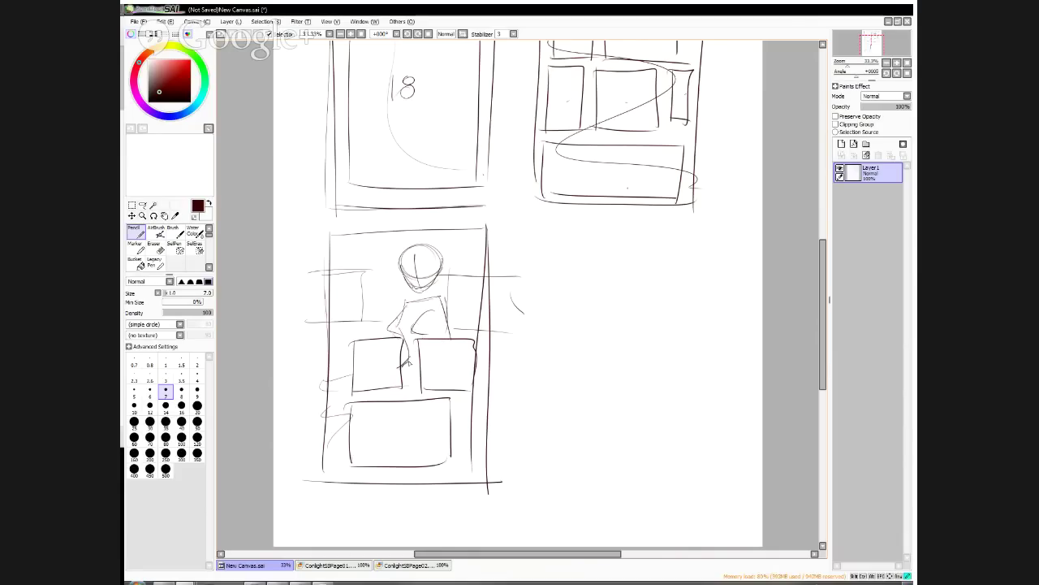
Add a speech bubble for the large figure and sketch small figures with bubbles in the two small panels
{"action": "left_click_drag", "start_coordinate": [458, 427], "coordinate": [451, 476]}
{"action": "mouse_move", "coordinate": [363, 357]}
{"action": "left_mouse_down"}
{"action": "mouse_move", "coordinate": [368, 390]}
{"action": "mouse_move", "coordinate": [386, 361]}
{"action": "mouse_move", "coordinate": [389, 390]}
{"action": "left_mouse_up"}
{"action": "mouse_move", "coordinate": [433, 355]}
{"action": "left_mouse_down"}
{"action": "mouse_move", "coordinate": [429, 364]}
{"action": "mouse_move", "coordinate": [444, 358]}
{"action": "mouse_move", "coordinate": [439, 391]}
{"action": "mouse_move", "coordinate": [445, 348]}
{"action": "left_mouse_up"}
{"action": "left_click_drag", "start_coordinate": [360, 235], "coordinate": [400, 275]}
{"action": "mouse_move", "coordinate": [354, 345]}
{"action": "left_mouse_down"}
{"action": "mouse_move", "coordinate": [370, 363]}
{"action": "mouse_move", "coordinate": [385, 347]}
{"action": "mouse_move", "coordinate": [443, 375]}
{"action": "mouse_move", "coordinate": [427, 390]}
{"action": "left_mouse_up"}
Sketch two small standing figures over crossing diagonal background lines in the bottom panel
{"action": "left_click_drag", "start_coordinate": [380, 420], "coordinate": [378, 428]}
{"action": "left_click_drag", "start_coordinate": [388, 430], "coordinate": [384, 456]}
{"action": "mouse_move", "coordinate": [335, 445]}
{"action": "left_mouse_down"}
{"action": "mouse_move", "coordinate": [453, 416]}
{"action": "mouse_move", "coordinate": [359, 469]}
{"action": "left_mouse_up"}
{"action": "left_click_drag", "start_coordinate": [448, 435], "coordinate": [400, 471]}
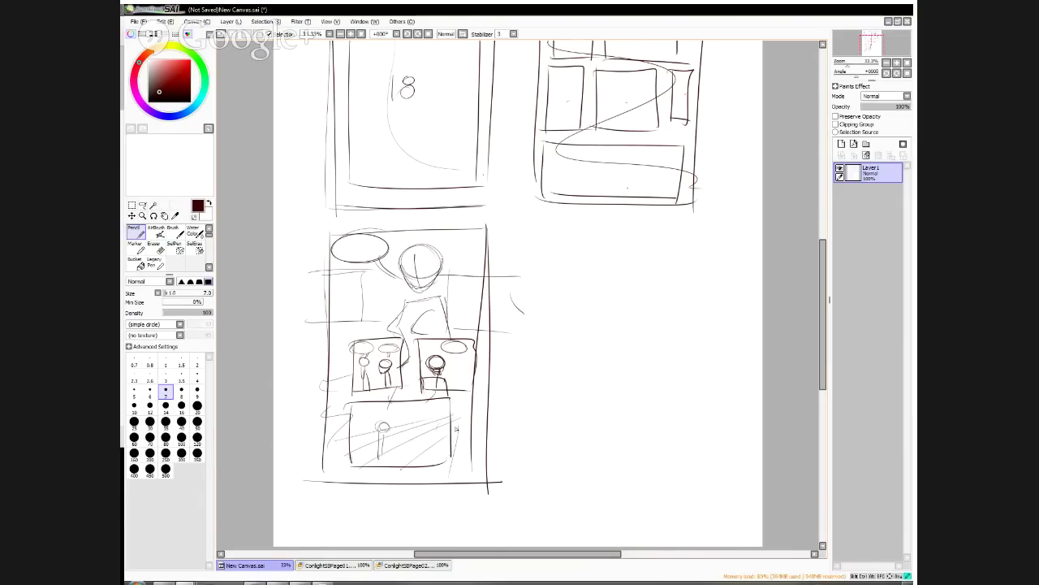
{"action": "left_click_drag", "start_coordinate": [462, 412], "coordinate": [350, 438]}
{"action": "mouse_move", "coordinate": [351, 424]}
{"action": "left_mouse_down"}
{"action": "mouse_move", "coordinate": [428, 450]}
{"action": "mouse_move", "coordinate": [415, 471]}
{"action": "left_mouse_up"}
{"action": "left_click_drag", "start_coordinate": [418, 412], "coordinate": [419, 448]}
Loosely retrace the page border and draw strokes running outward from the large figure past both page edges
{"action": "mouse_move", "coordinate": [477, 222]}
{"action": "left_mouse_down"}
{"action": "mouse_move", "coordinate": [299, 245]}
{"action": "mouse_move", "coordinate": [325, 489]}
{"action": "mouse_move", "coordinate": [481, 230]}
{"action": "mouse_move", "coordinate": [310, 237]}
{"action": "mouse_move", "coordinate": [332, 526]}
{"action": "left_mouse_up"}
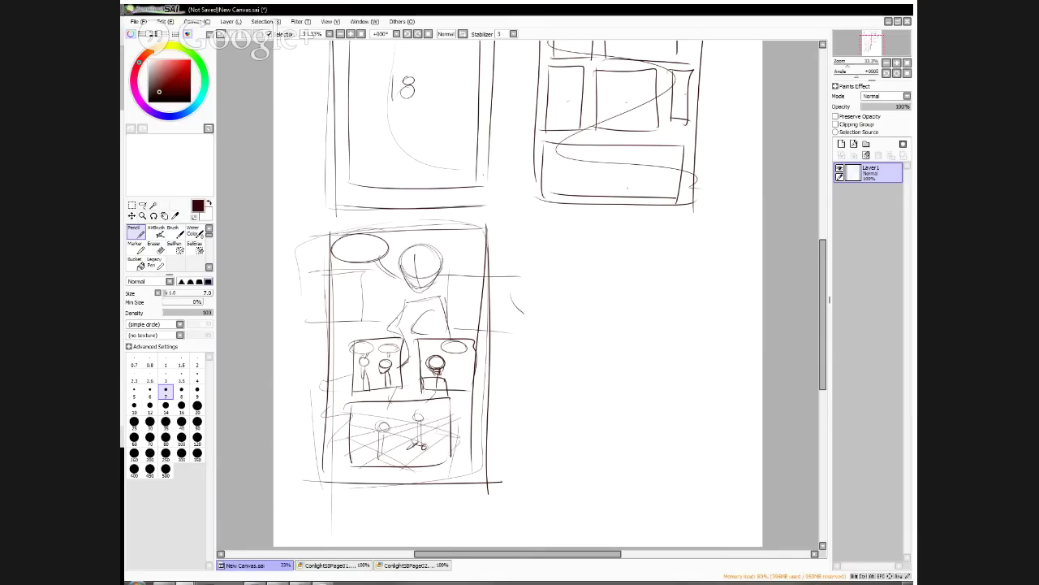
{"action": "left_click_drag", "start_coordinate": [401, 291], "coordinate": [276, 293]}
{"action": "mouse_move", "coordinate": [453, 292]}
{"action": "left_mouse_down"}
{"action": "mouse_move", "coordinate": [511, 274]}
{"action": "mouse_move", "coordinate": [521, 307]}
{"action": "left_mouse_up"}
{"action": "mouse_move", "coordinate": [358, 294]}
{"action": "left_mouse_down"}
{"action": "mouse_move", "coordinate": [286, 299]}
{"action": "mouse_move", "coordinate": [315, 281]}
{"action": "mouse_move", "coordinate": [303, 303]}
{"action": "left_mouse_up"}
{"action": "left_click_drag", "start_coordinate": [427, 240], "coordinate": [457, 241]}
{"action": "left_click_drag", "start_coordinate": [403, 328], "coordinate": [427, 322]}
{"action": "left_click_drag", "start_coordinate": [457, 247], "coordinate": [480, 253]}
{"action": "left_click_drag", "start_coordinate": [497, 273], "coordinate": [515, 297]}
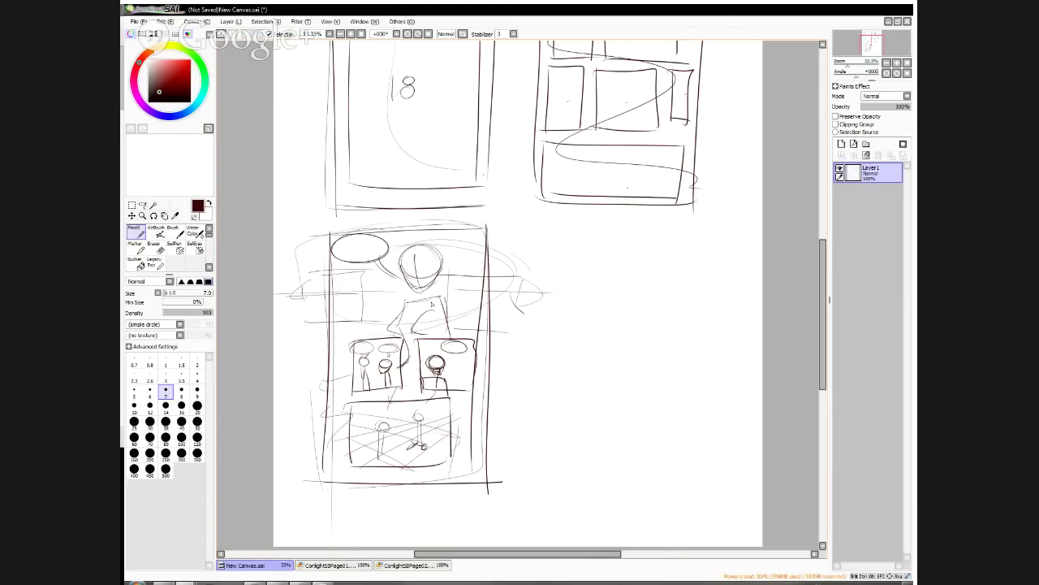
Circle the figures in the bottom panel and draw a wide ellipse around the borderless upper scene
{"action": "left_click_drag", "start_coordinate": [426, 404], "coordinate": [382, 453]}
{"action": "left_click_drag", "start_coordinate": [430, 446], "coordinate": [434, 425]}
{"action": "left_click_drag", "start_coordinate": [533, 267], "coordinate": [273, 280]}
{"action": "left_click_drag", "start_coordinate": [363, 228], "coordinate": [430, 324]}
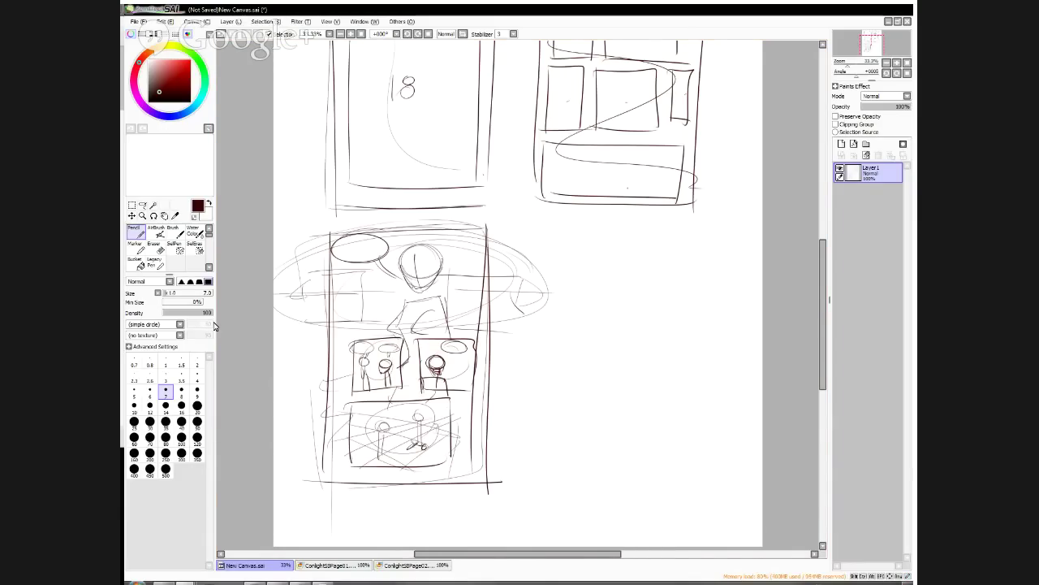
Draw another page outline beside the figure page, with two upright panels joined by a horizontal stroke near its top
{"action": "mouse_move", "coordinate": [562, 231]}
{"action": "left_mouse_down"}
{"action": "mouse_move", "coordinate": [554, 479]}
{"action": "mouse_move", "coordinate": [705, 232]}
{"action": "mouse_move", "coordinate": [730, 268]}
{"action": "mouse_move", "coordinate": [724, 469]}
{"action": "left_mouse_up"}
{"action": "mouse_move", "coordinate": [544, 481]}
{"action": "left_mouse_down"}
{"action": "mouse_move", "coordinate": [607, 483]}
{"action": "mouse_move", "coordinate": [737, 482]}
{"action": "left_mouse_up"}
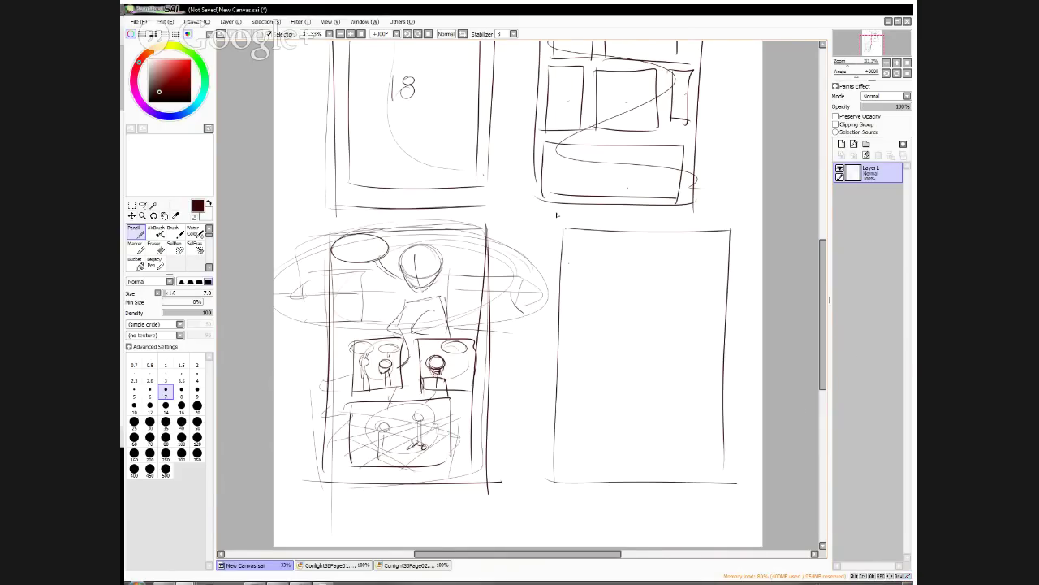
{"action": "mouse_move", "coordinate": [571, 242]}
{"action": "left_mouse_down"}
{"action": "mouse_move", "coordinate": [572, 293]}
{"action": "mouse_move", "coordinate": [611, 242]}
{"action": "left_mouse_up"}
{"action": "left_click_drag", "start_coordinate": [610, 242], "coordinate": [614, 297]}
{"action": "left_click_drag", "start_coordinate": [628, 242], "coordinate": [627, 301]}
{"action": "mouse_move", "coordinate": [629, 242]}
{"action": "left_mouse_down"}
{"action": "mouse_move", "coordinate": [673, 245]}
{"action": "mouse_move", "coordinate": [676, 298]}
{"action": "left_mouse_up"}
{"action": "left_click_drag", "start_coordinate": [601, 269], "coordinate": [652, 270]}
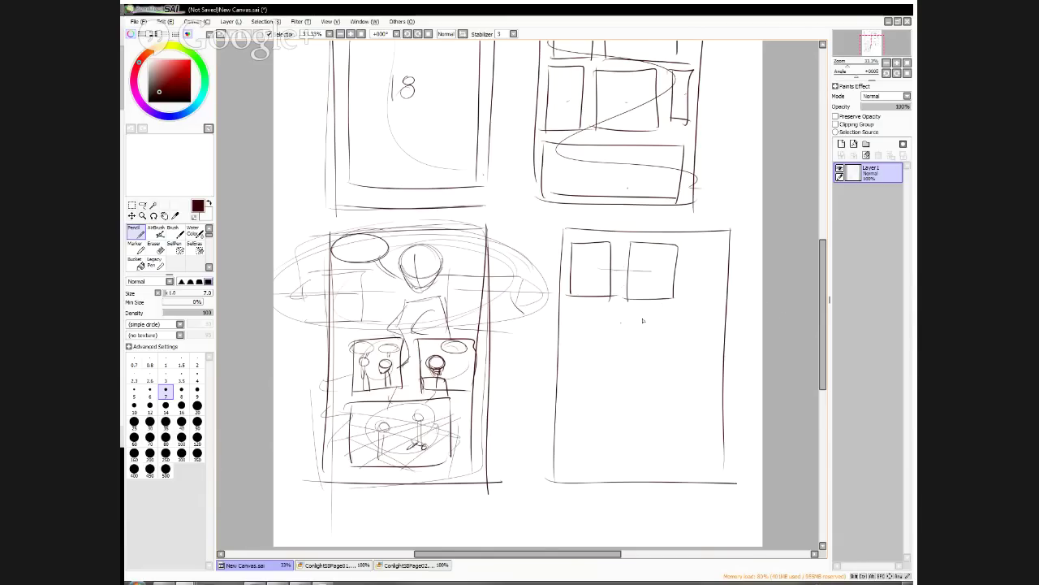
Add two slanted, overlapping panels stepping diagonally down the middle of the new page
{"action": "mouse_move", "coordinate": [573, 307]}
{"action": "left_mouse_down"}
{"action": "mouse_move", "coordinate": [656, 361]}
{"action": "mouse_move", "coordinate": [571, 314]}
{"action": "mouse_move", "coordinate": [655, 359]}
{"action": "mouse_move", "coordinate": [715, 363]}
{"action": "mouse_move", "coordinate": [708, 425]}
{"action": "left_mouse_up"}
{"action": "left_click_drag", "start_coordinate": [613, 398], "coordinate": [709, 436]}
{"action": "left_click_drag", "start_coordinate": [716, 373], "coordinate": [708, 431]}
{"action": "left_click_drag", "start_coordinate": [631, 363], "coordinate": [626, 402]}
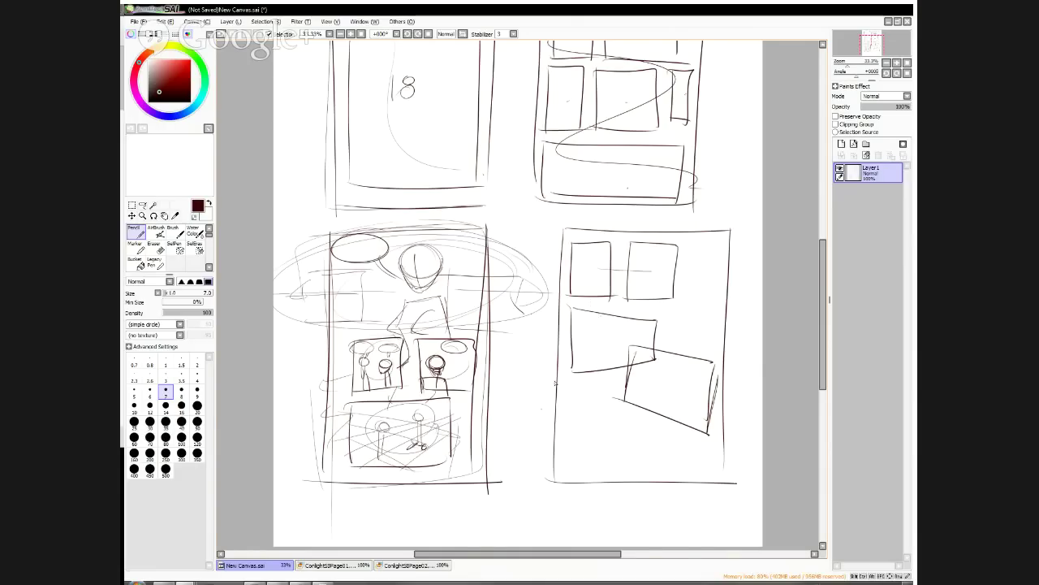
{"action": "left_click_drag", "start_coordinate": [641, 388], "coordinate": [631, 452]}
Clear the layer and draw a large circle with repeated loose strokes near the top of the canvas
{"action": "left_click", "coordinate": [866, 155]}
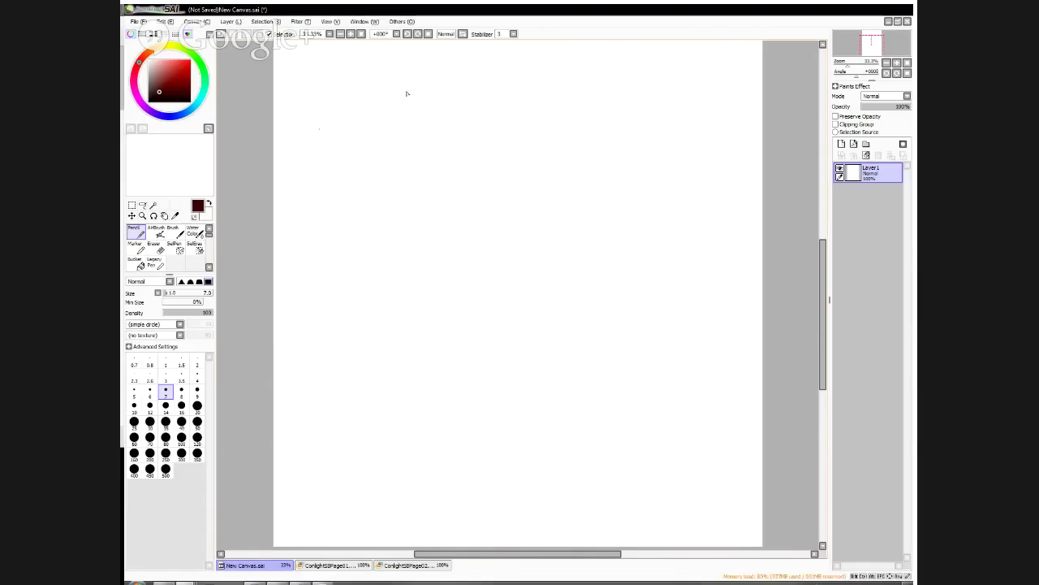
{"action": "mouse_move", "coordinate": [474, 130]}
{"action": "left_mouse_down"}
{"action": "mouse_move", "coordinate": [390, 86]}
{"action": "mouse_move", "coordinate": [455, 111]}
{"action": "mouse_move", "coordinate": [323, 117]}
{"action": "mouse_move", "coordinate": [311, 209]}
{"action": "left_mouse_up"}
{"action": "left_click_drag", "start_coordinate": [327, 117], "coordinate": [480, 169]}
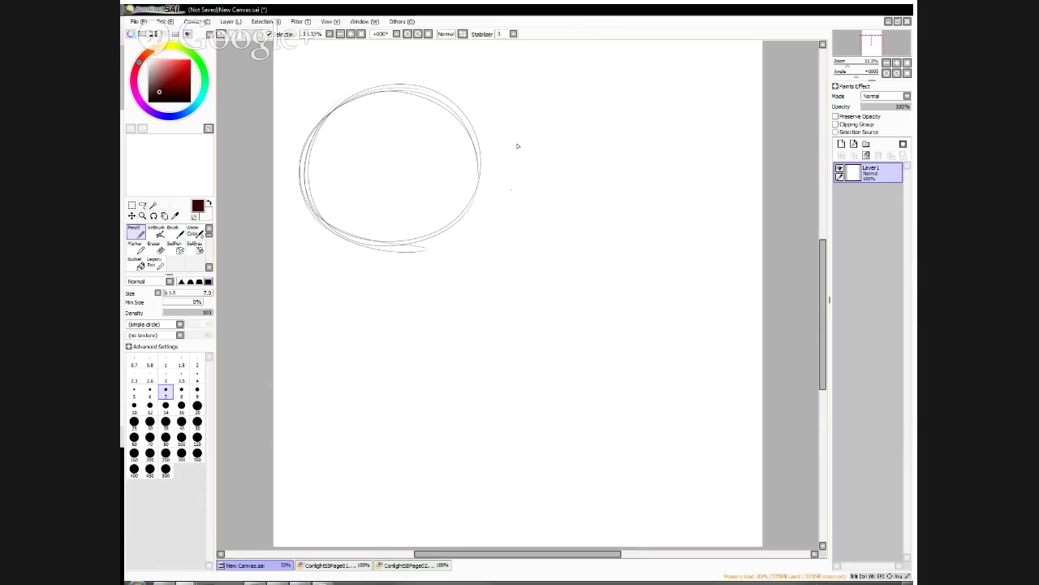
{"action": "mouse_move", "coordinate": [398, 165]}
{"action": "left_mouse_down"}
{"action": "mouse_move", "coordinate": [309, 213]}
{"action": "mouse_move", "coordinate": [302, 127]}
{"action": "mouse_move", "coordinate": [433, 236]}
{"action": "left_mouse_up"}
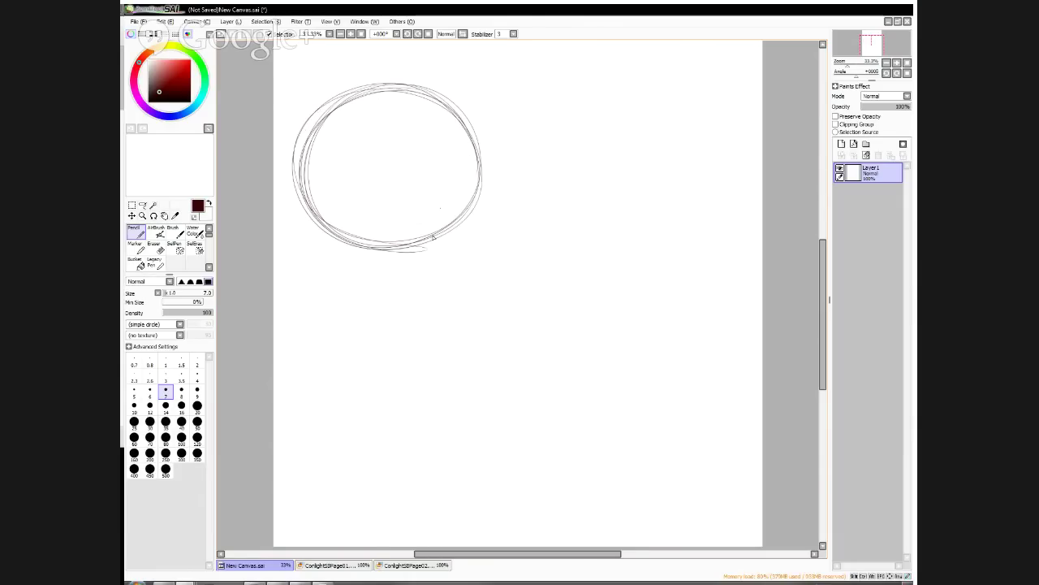
Sketch eyes and inner contour strokes inside the large circle to suggest a simple face
{"action": "mouse_move", "coordinate": [335, 141]}
{"action": "left_mouse_down"}
{"action": "mouse_move", "coordinate": [373, 163]}
{"action": "mouse_move", "coordinate": [357, 177]}
{"action": "mouse_move", "coordinate": [367, 169]}
{"action": "left_mouse_up"}
{"action": "mouse_move", "coordinate": [466, 156]}
{"action": "left_mouse_down"}
{"action": "mouse_move", "coordinate": [418, 127]}
{"action": "mouse_move", "coordinate": [465, 167]}
{"action": "left_mouse_up"}
{"action": "left_click_drag", "start_coordinate": [404, 172], "coordinate": [411, 237]}
{"action": "left_click_drag", "start_coordinate": [474, 187], "coordinate": [406, 200]}
{"action": "mouse_move", "coordinate": [474, 189]}
{"action": "left_mouse_down"}
{"action": "mouse_move", "coordinate": [404, 220]}
{"action": "mouse_move", "coordinate": [413, 249]}
{"action": "left_mouse_up"}
{"action": "left_click_drag", "start_coordinate": [403, 165], "coordinate": [405, 207]}
{"action": "left_click_drag", "start_coordinate": [396, 199], "coordinate": [422, 203]}
{"action": "left_click_drag", "start_coordinate": [338, 119], "coordinate": [393, 86]}
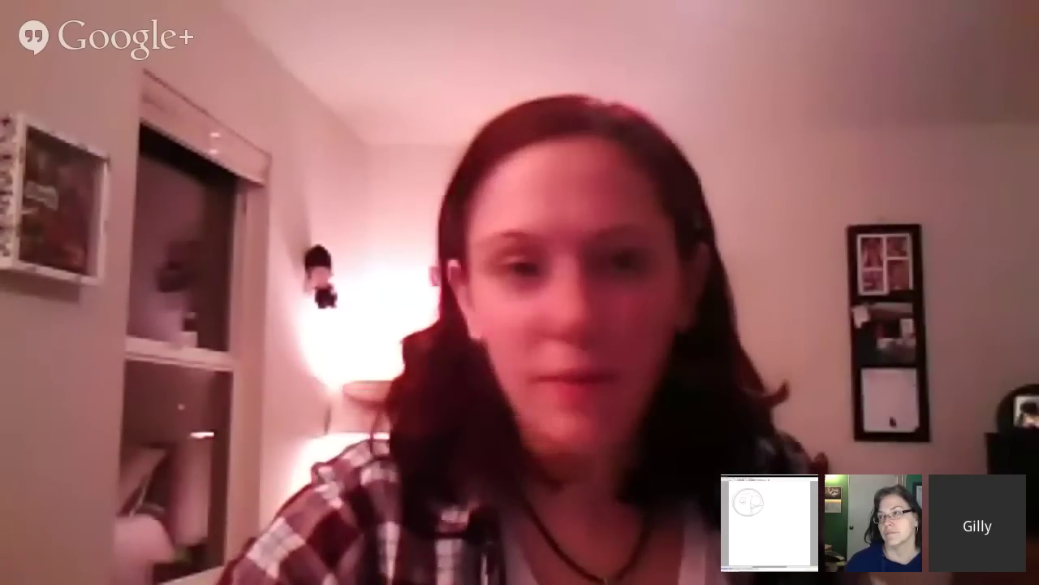
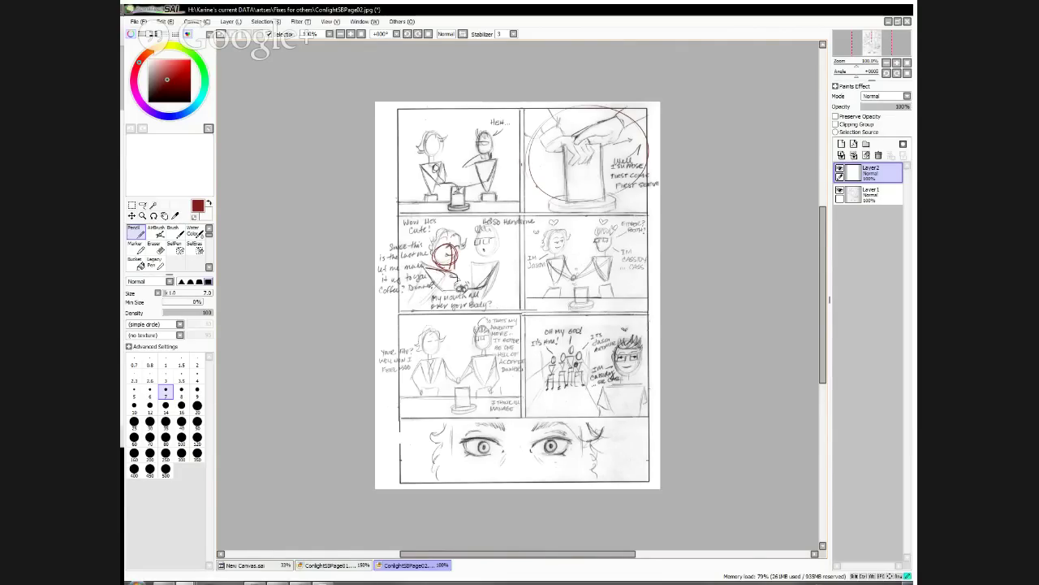
On ConlightSBPage02, rework the middle row in red with two figures, new vertical borders, and a close-up face under a handwritten introduction
{"action": "left_click_drag", "start_coordinate": [474, 256], "coordinate": [488, 308]}
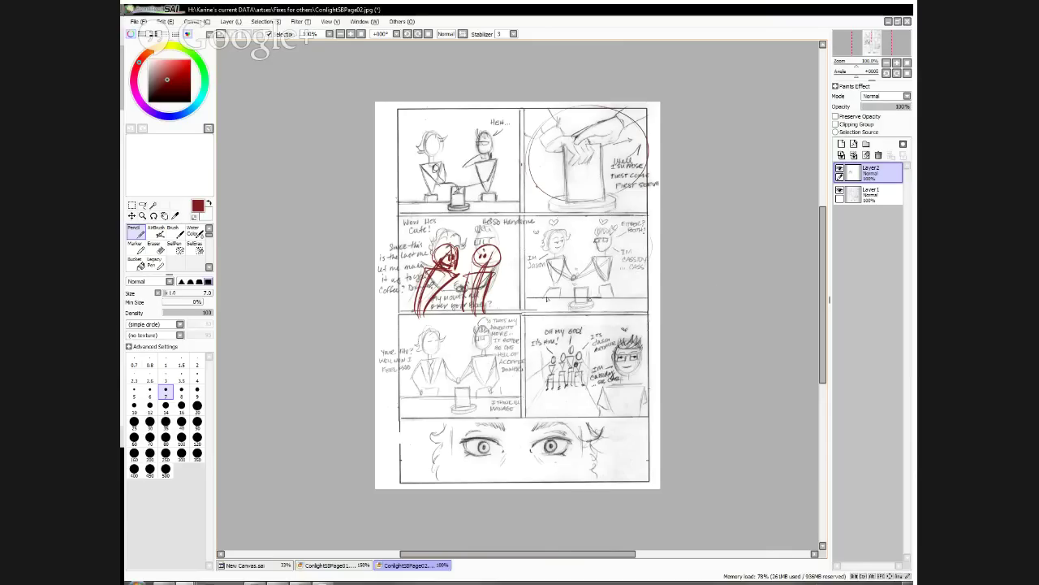
{"action": "left_click_drag", "start_coordinate": [507, 213], "coordinate": [507, 317]}
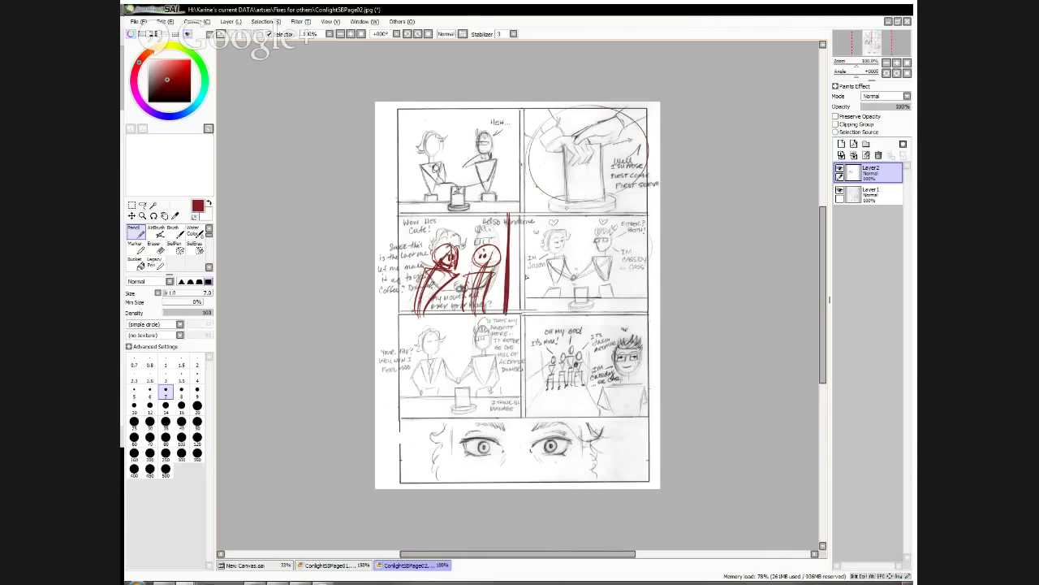
{"action": "mouse_move", "coordinate": [537, 229]}
{"action": "left_mouse_down"}
{"action": "mouse_move", "coordinate": [520, 253]}
{"action": "mouse_move", "coordinate": [528, 268]}
{"action": "mouse_move", "coordinate": [543, 248]}
{"action": "mouse_move", "coordinate": [544, 271]}
{"action": "left_mouse_up"}
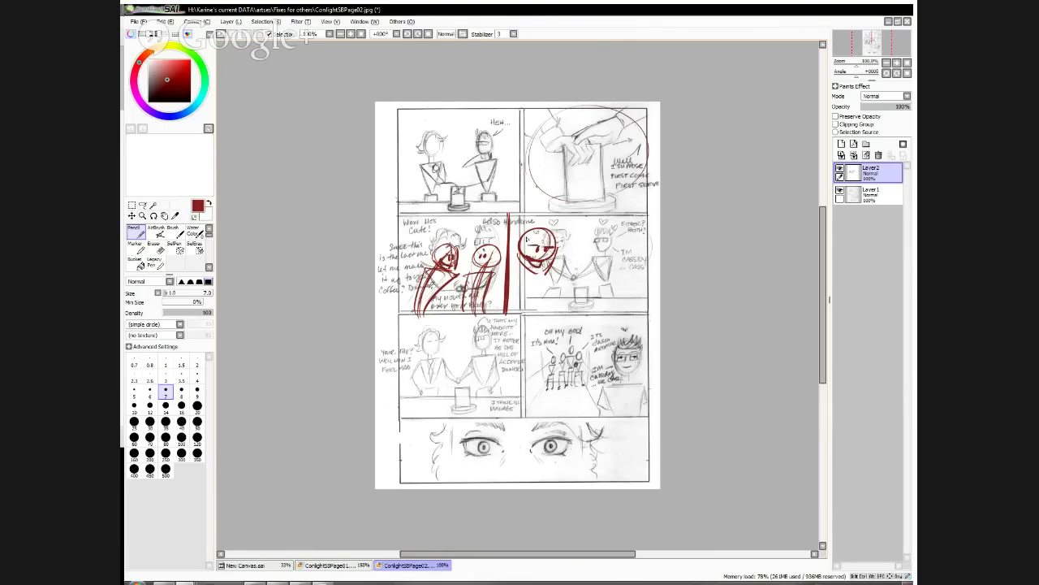
{"action": "left_click_drag", "start_coordinate": [572, 218], "coordinate": [579, 323]}
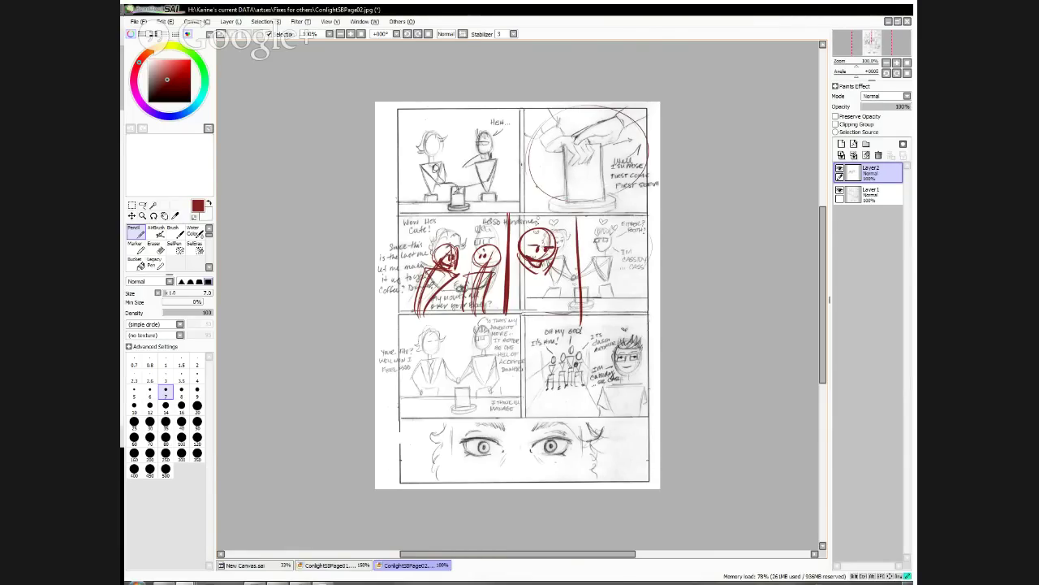
{"action": "left_click_drag", "start_coordinate": [536, 217], "coordinate": [561, 231]}
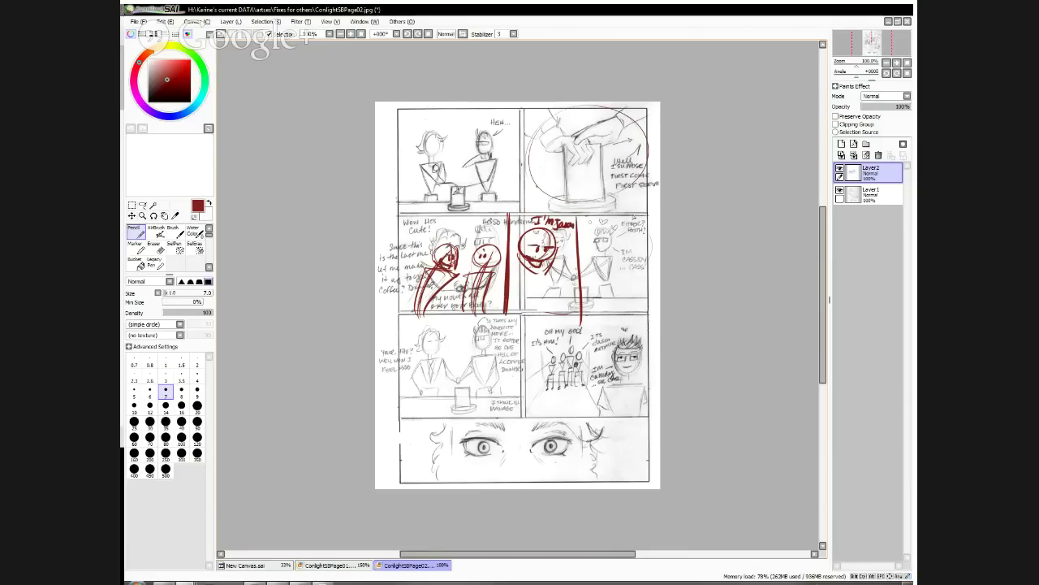
Add a second border line, a smiling figure with a body, and a small speech balloon to the middle row's last panel
{"action": "left_click_drag", "start_coordinate": [586, 216], "coordinate": [591, 313]}
{"action": "mouse_move", "coordinate": [607, 257]}
{"action": "left_mouse_down"}
{"action": "mouse_move", "coordinate": [638, 235]}
{"action": "mouse_move", "coordinate": [605, 243]}
{"action": "mouse_move", "coordinate": [609, 264]}
{"action": "mouse_move", "coordinate": [635, 263]}
{"action": "mouse_move", "coordinate": [622, 245]}
{"action": "mouse_move", "coordinate": [621, 255]}
{"action": "mouse_move", "coordinate": [635, 255]}
{"action": "mouse_move", "coordinate": [614, 318]}
{"action": "left_mouse_up"}
{"action": "left_click_drag", "start_coordinate": [622, 266], "coordinate": [619, 314]}
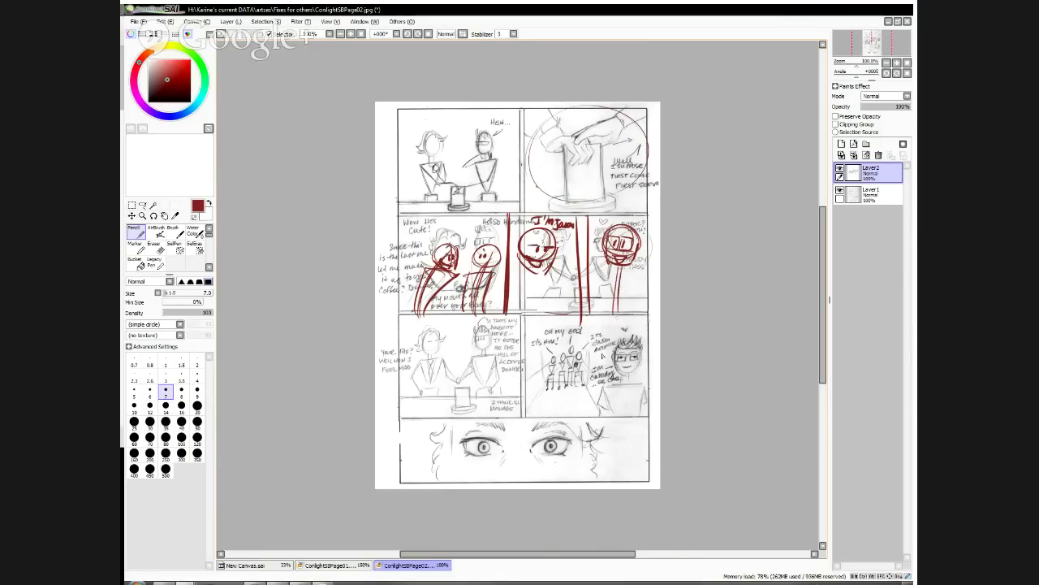
{"action": "left_click_drag", "start_coordinate": [630, 271], "coordinate": [632, 309]}
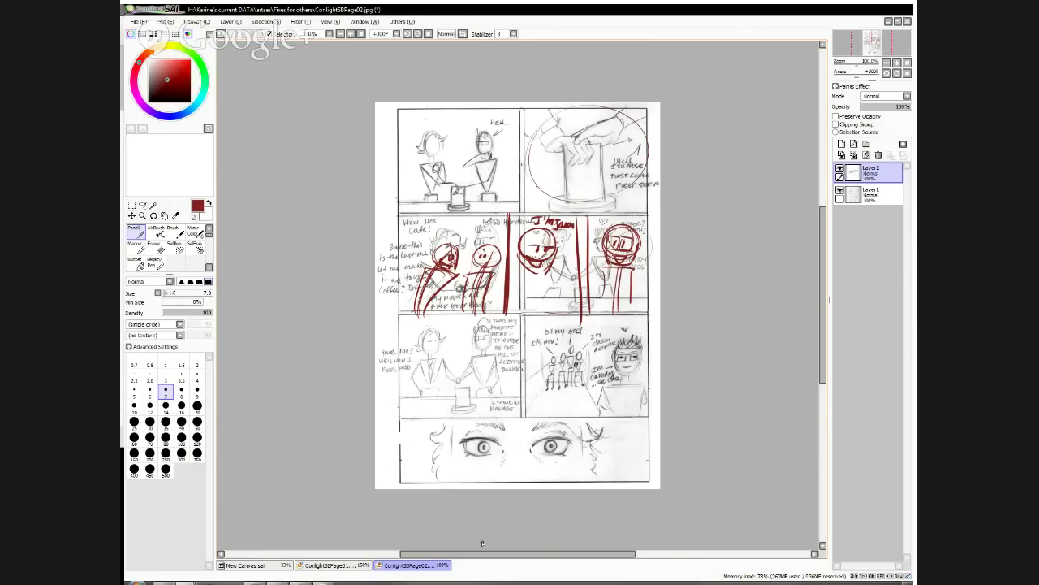
{"action": "left_click_drag", "start_coordinate": [596, 231], "coordinate": [642, 226]}
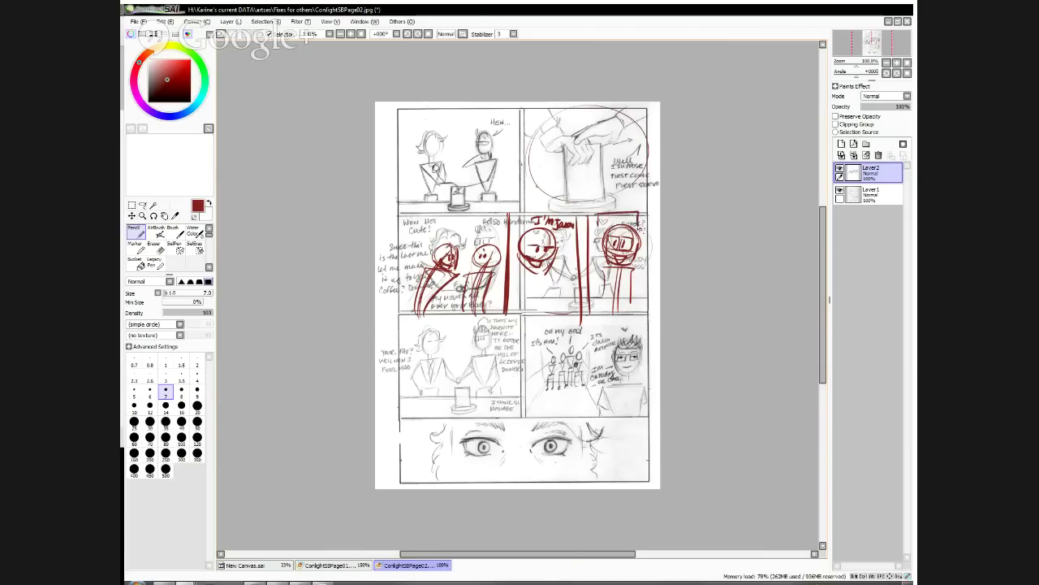
{"action": "left_click", "coordinate": [221, 38]}
{"action": "left_click_drag", "start_coordinate": [633, 216], "coordinate": [650, 235]}
{"action": "left_click_drag", "start_coordinate": [654, 220], "coordinate": [643, 218]}
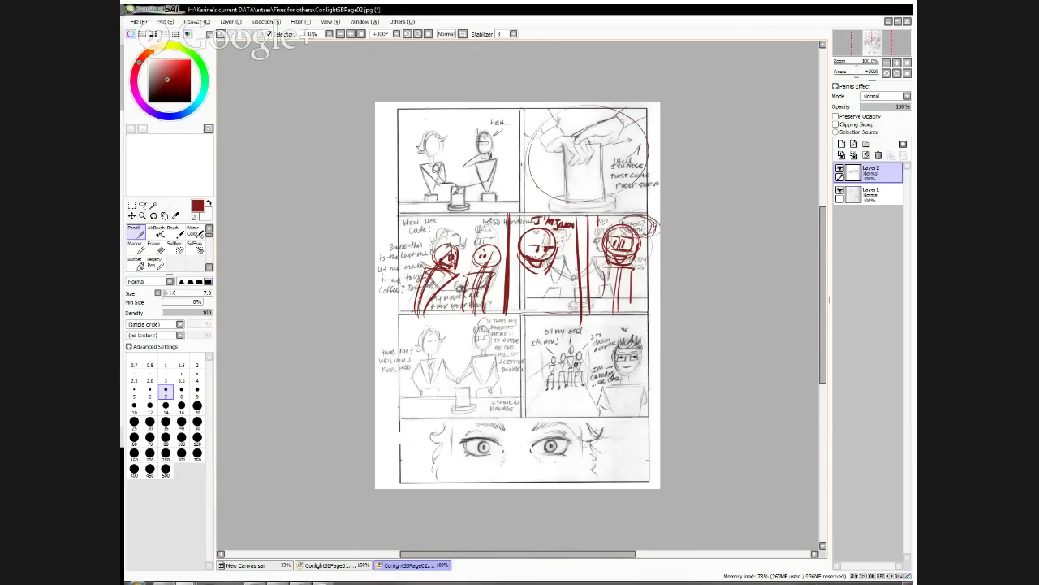
Add a curved arrow pointing to the middle row's second figure and sketch shoulders and bodies under the two faces beside it
{"action": "left_click_drag", "start_coordinate": [522, 213], "coordinate": [488, 237]}
{"action": "mouse_move", "coordinate": [524, 284]}
{"action": "left_mouse_down"}
{"action": "mouse_move", "coordinate": [517, 309]}
{"action": "mouse_move", "coordinate": [601, 308]}
{"action": "left_mouse_up"}
{"action": "left_click_drag", "start_coordinate": [633, 278], "coordinate": [637, 316]}
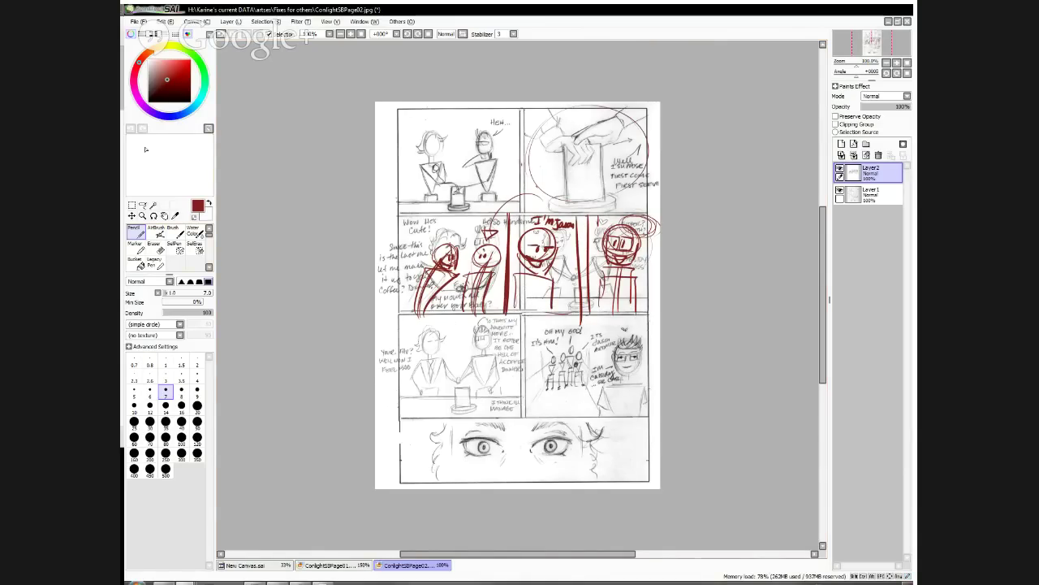
Lasso the middle row's last two red panels, shift them slightly down, and frame the close-up face panel with the pencil
{"action": "left_click", "coordinate": [143, 206]}
{"action": "mouse_move", "coordinate": [667, 211]}
{"action": "left_mouse_down"}
{"action": "mouse_move", "coordinate": [510, 253]}
{"action": "mouse_move", "coordinate": [564, 324]}
{"action": "mouse_move", "coordinate": [658, 316]}
{"action": "left_mouse_up"}
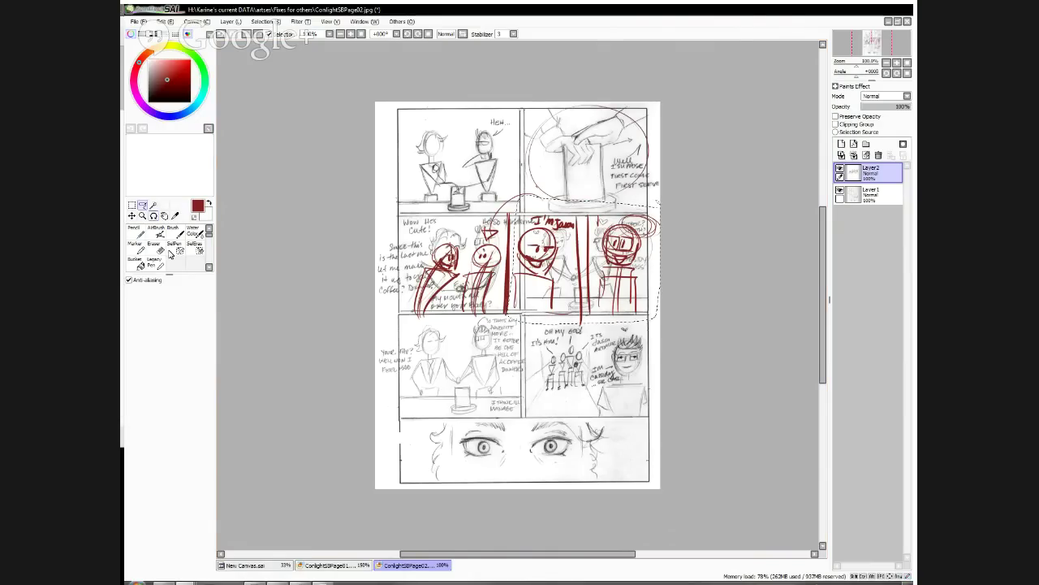
{"action": "left_click", "coordinate": [132, 215]}
{"action": "left_click_drag", "start_coordinate": [590, 280], "coordinate": [587, 295]}
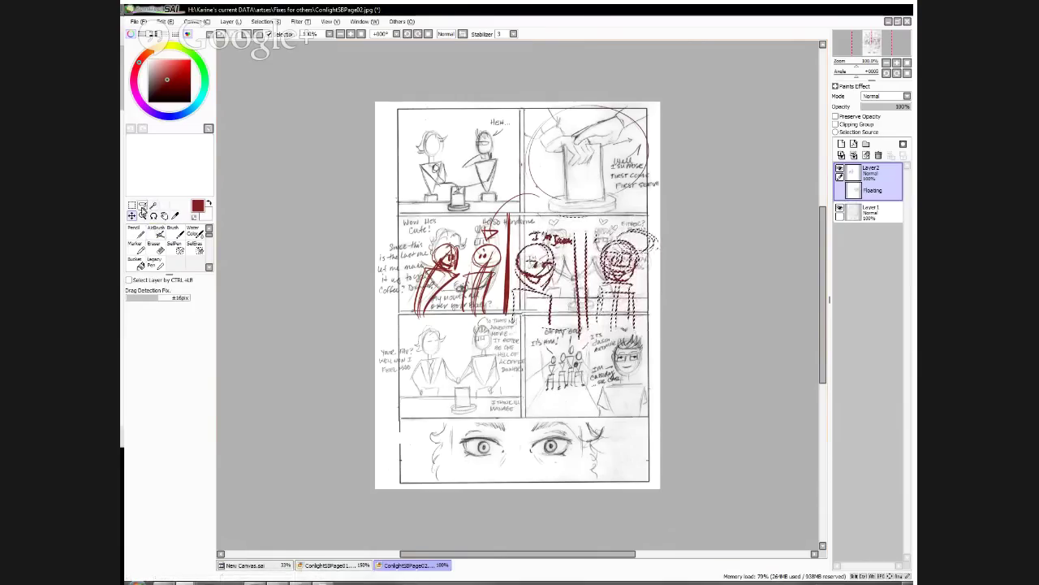
{"action": "left_click", "coordinate": [259, 35]}
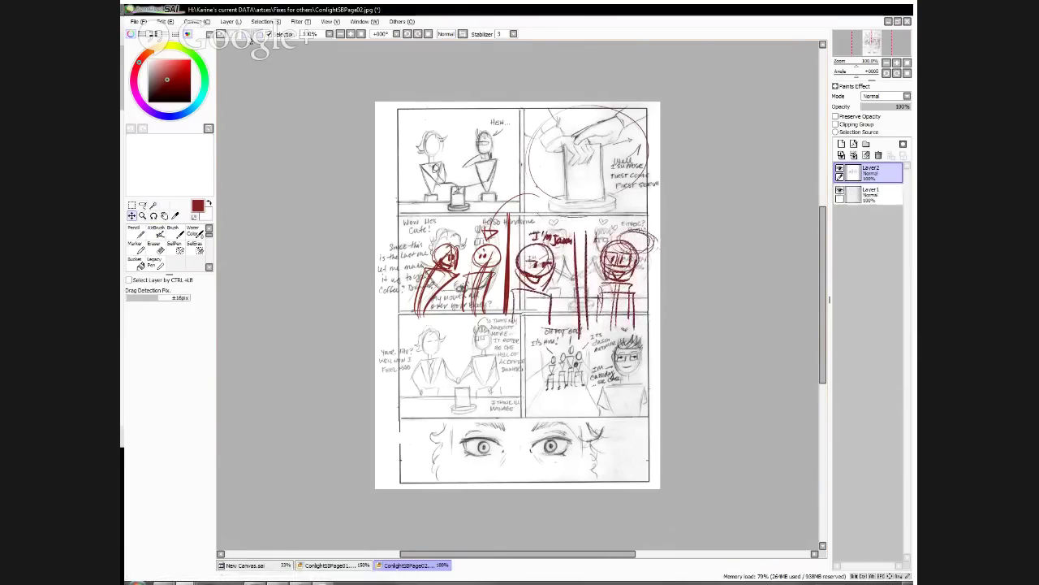
{"action": "left_click", "coordinate": [135, 230]}
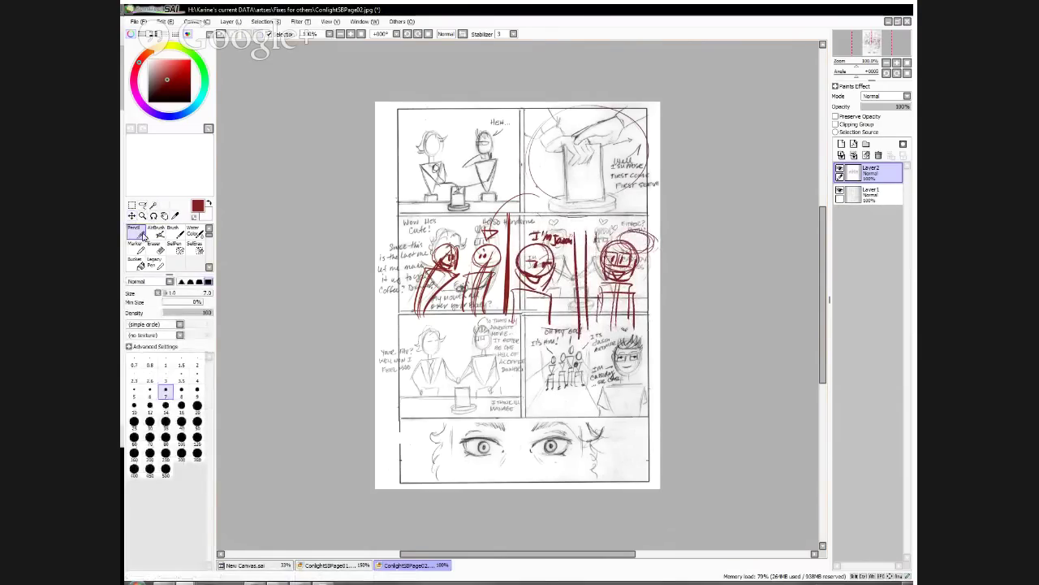
{"action": "mouse_move", "coordinate": [576, 217]}
{"action": "left_mouse_down"}
{"action": "mouse_move", "coordinate": [508, 218]}
{"action": "mouse_move", "coordinate": [578, 217]}
{"action": "left_mouse_up"}
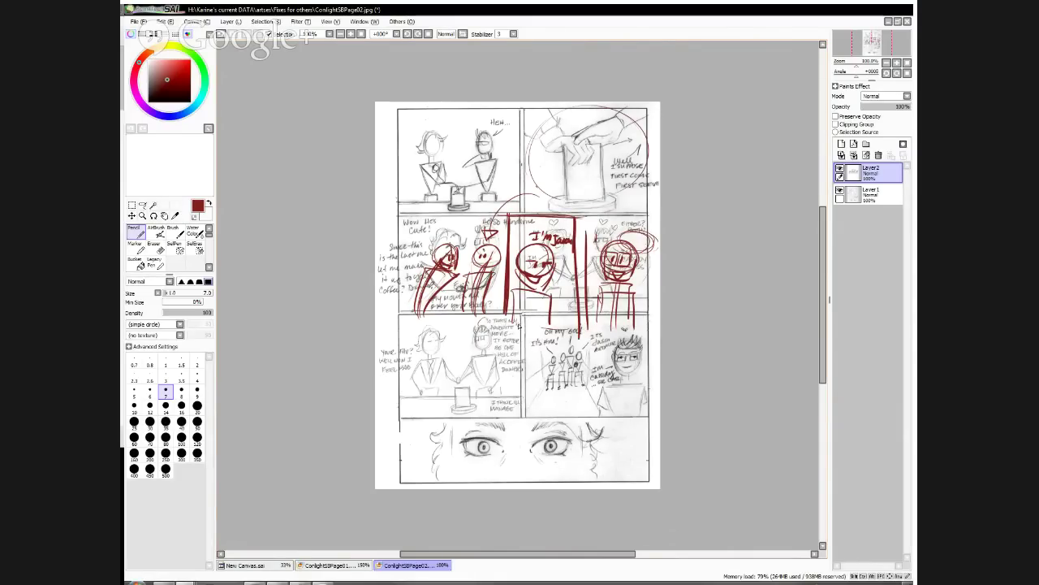
Number the three dialogue blocks in the third row's first panel 1, 2 and 3 and trace the reading path between them
{"action": "left_click_drag", "start_coordinate": [503, 318], "coordinate": [510, 335]}
{"action": "mouse_move", "coordinate": [397, 351]}
{"action": "left_mouse_down"}
{"action": "mouse_move", "coordinate": [387, 361]}
{"action": "mouse_move", "coordinate": [397, 369]}
{"action": "left_mouse_up"}
{"action": "left_click_drag", "start_coordinate": [501, 400], "coordinate": [501, 413]}
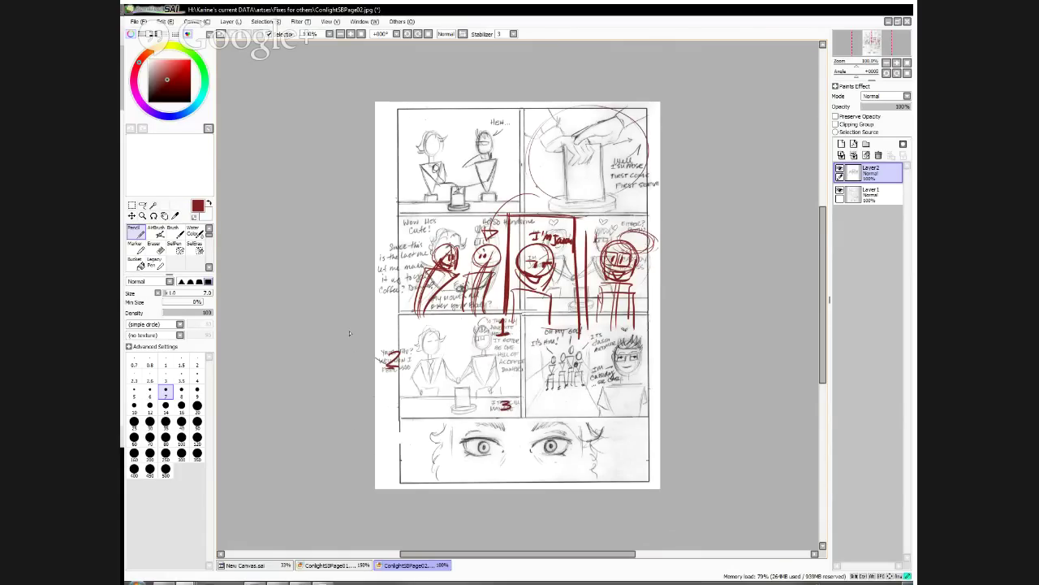
{"action": "left_click_drag", "start_coordinate": [395, 369], "coordinate": [495, 333]}
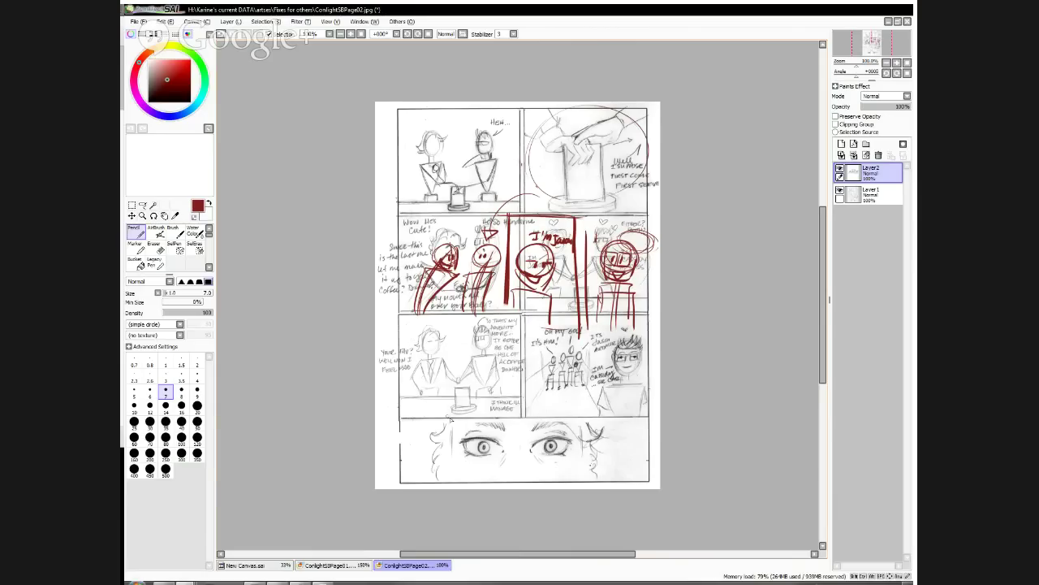
Sketch a smiling figure facing a larger figure seen from behind in the third row's first panel
{"action": "mouse_move", "coordinate": [416, 351]}
{"action": "left_mouse_down"}
{"action": "mouse_move", "coordinate": [425, 341]}
{"action": "mouse_move", "coordinate": [416, 337]}
{"action": "mouse_move", "coordinate": [430, 357]}
{"action": "mouse_move", "coordinate": [409, 354]}
{"action": "mouse_move", "coordinate": [435, 375]}
{"action": "mouse_move", "coordinate": [440, 423]}
{"action": "left_mouse_up"}
{"action": "key", "text": "e"}
{"action": "key", "text": "n"}
{"action": "left_click_drag", "start_coordinate": [406, 382], "coordinate": [409, 422]}
{"action": "mouse_move", "coordinate": [491, 330]}
{"action": "left_mouse_down"}
{"action": "mouse_move", "coordinate": [471, 354]}
{"action": "mouse_move", "coordinate": [509, 365]}
{"action": "mouse_move", "coordinate": [501, 333]}
{"action": "left_mouse_up"}
{"action": "left_click_drag", "start_coordinate": [477, 379], "coordinate": [481, 422]}
{"action": "mouse_move", "coordinate": [512, 374]}
{"action": "left_mouse_down"}
{"action": "mouse_move", "coordinate": [466, 392]}
{"action": "mouse_move", "coordinate": [518, 416]}
{"action": "left_mouse_up"}
{"action": "left_click_drag", "start_coordinate": [471, 409], "coordinate": [514, 419]}
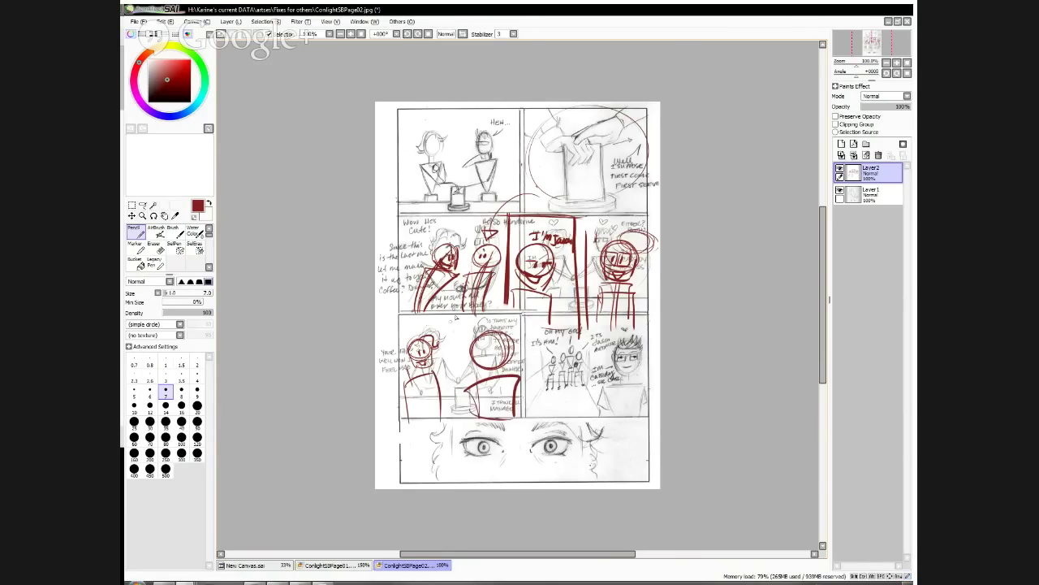
Place speech balloons above and between the two figures in the third row's first panel
{"action": "left_click_drag", "start_coordinate": [449, 319], "coordinate": [459, 317]}
{"action": "mouse_move", "coordinate": [446, 331]}
{"action": "left_mouse_down"}
{"action": "mouse_move", "coordinate": [476, 351]}
{"action": "mouse_move", "coordinate": [443, 312]}
{"action": "mouse_move", "coordinate": [489, 313]}
{"action": "mouse_move", "coordinate": [467, 326]}
{"action": "mouse_move", "coordinate": [470, 355]}
{"action": "mouse_move", "coordinate": [449, 338]}
{"action": "left_mouse_up"}
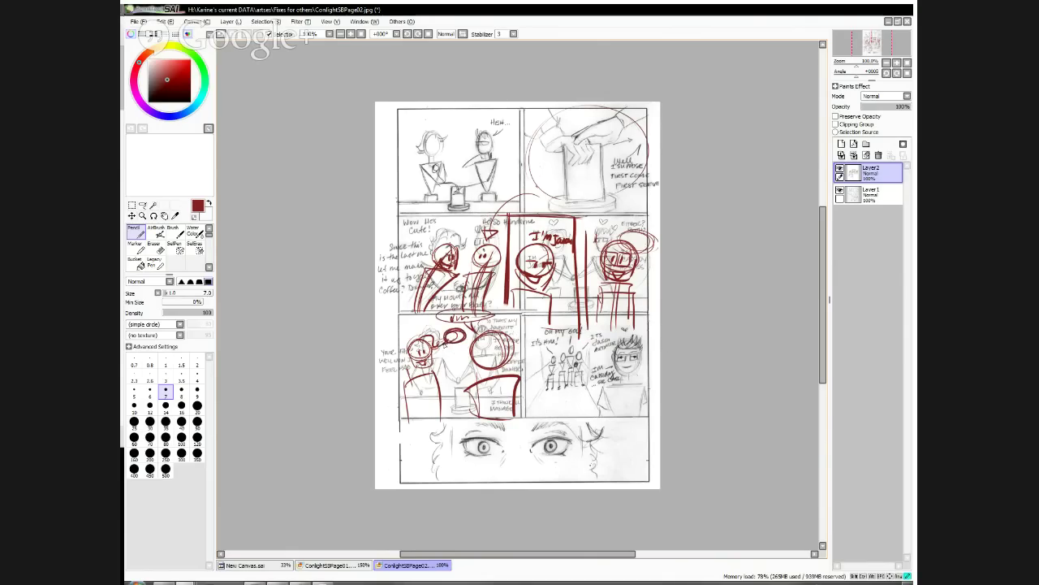
{"action": "mouse_move", "coordinate": [451, 374]}
{"action": "left_mouse_down"}
{"action": "mouse_move", "coordinate": [471, 370]}
{"action": "mouse_move", "coordinate": [456, 362]}
{"action": "mouse_move", "coordinate": [473, 378]}
{"action": "left_mouse_up"}
Redraw the third row's divider and lower border, and fill its second panel with a partial foreground figure, a smiling figure and a scribbled bystander
{"action": "left_click_drag", "start_coordinate": [528, 307], "coordinate": [519, 420]}
{"action": "mouse_move", "coordinate": [523, 374]}
{"action": "left_mouse_down"}
{"action": "mouse_move", "coordinate": [548, 380]}
{"action": "mouse_move", "coordinate": [549, 422]}
{"action": "left_mouse_up"}
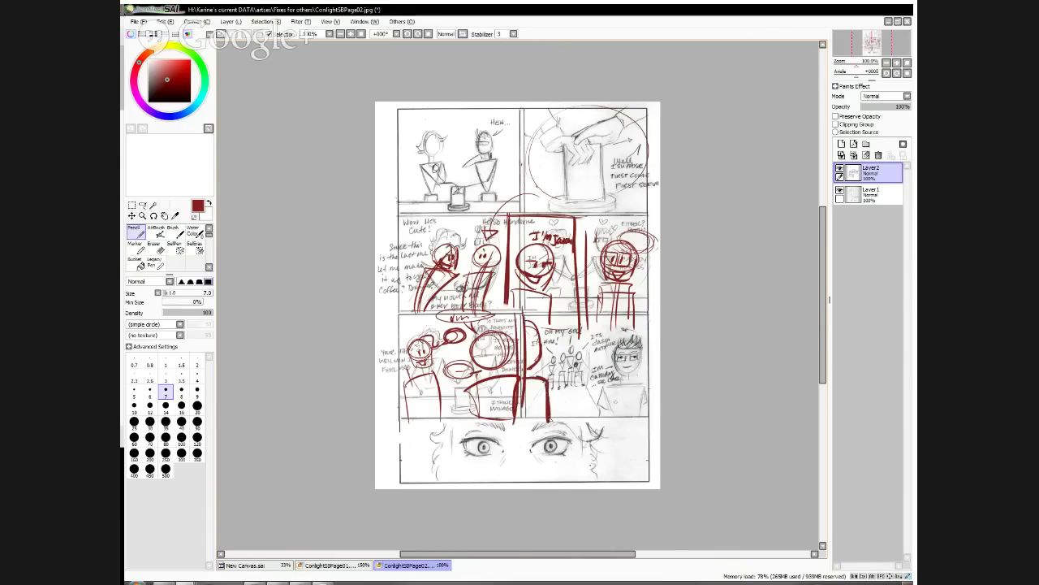
{"action": "mouse_move", "coordinate": [601, 332]}
{"action": "left_mouse_down"}
{"action": "mouse_move", "coordinate": [578, 351]}
{"action": "mouse_move", "coordinate": [616, 358]}
{"action": "mouse_move", "coordinate": [584, 366]}
{"action": "mouse_move", "coordinate": [608, 359]}
{"action": "mouse_move", "coordinate": [599, 372]}
{"action": "mouse_move", "coordinate": [602, 347]}
{"action": "mouse_move", "coordinate": [586, 351]}
{"action": "left_mouse_up"}
{"action": "mouse_move", "coordinate": [567, 389]}
{"action": "left_mouse_down"}
{"action": "mouse_move", "coordinate": [583, 385]}
{"action": "mouse_move", "coordinate": [620, 420]}
{"action": "left_mouse_up"}
{"action": "mouse_move", "coordinate": [628, 365]}
{"action": "left_mouse_down"}
{"action": "mouse_move", "coordinate": [619, 409]}
{"action": "mouse_move", "coordinate": [630, 369]}
{"action": "mouse_move", "coordinate": [648, 374]}
{"action": "mouse_move", "coordinate": [636, 359]}
{"action": "mouse_move", "coordinate": [629, 390]}
{"action": "mouse_move", "coordinate": [638, 361]}
{"action": "mouse_move", "coordinate": [643, 406]}
{"action": "left_mouse_up"}
{"action": "mouse_move", "coordinate": [637, 343]}
{"action": "left_mouse_down"}
{"action": "mouse_move", "coordinate": [634, 363]}
{"action": "mouse_move", "coordinate": [631, 349]}
{"action": "mouse_move", "coordinate": [653, 333]}
{"action": "left_mouse_up"}
{"action": "left_click_drag", "start_coordinate": [569, 385], "coordinate": [573, 413]}
{"action": "left_click_drag", "start_coordinate": [398, 418], "coordinate": [512, 419]}
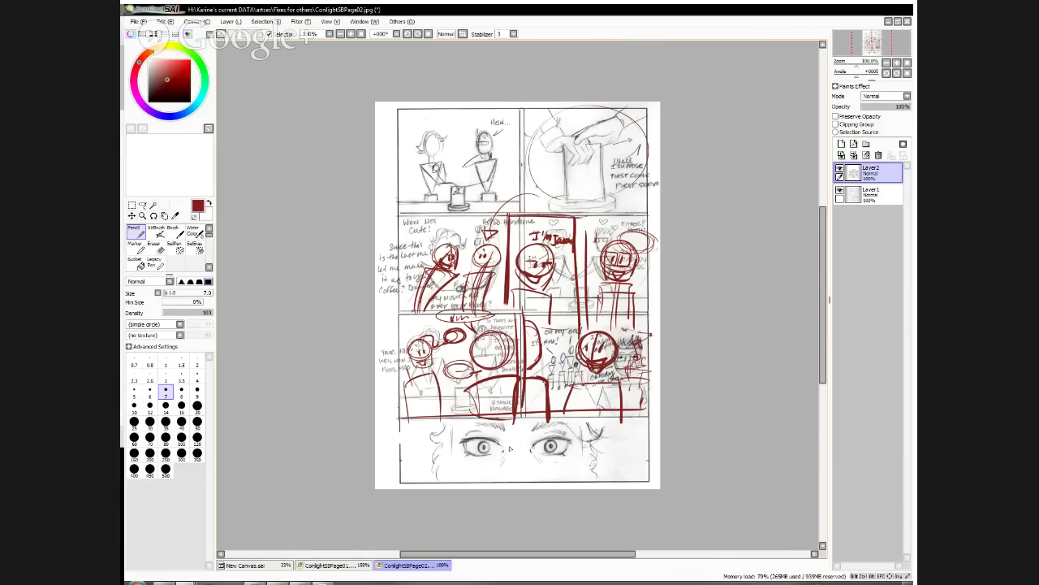
Redraw the bottom panel's close-up in red with centre guides, heavier eyes, a nose line and hair strokes framing the face
{"action": "left_click_drag", "start_coordinate": [526, 416], "coordinate": [524, 486]}
{"action": "left_click_drag", "start_coordinate": [457, 445], "coordinate": [600, 445]}
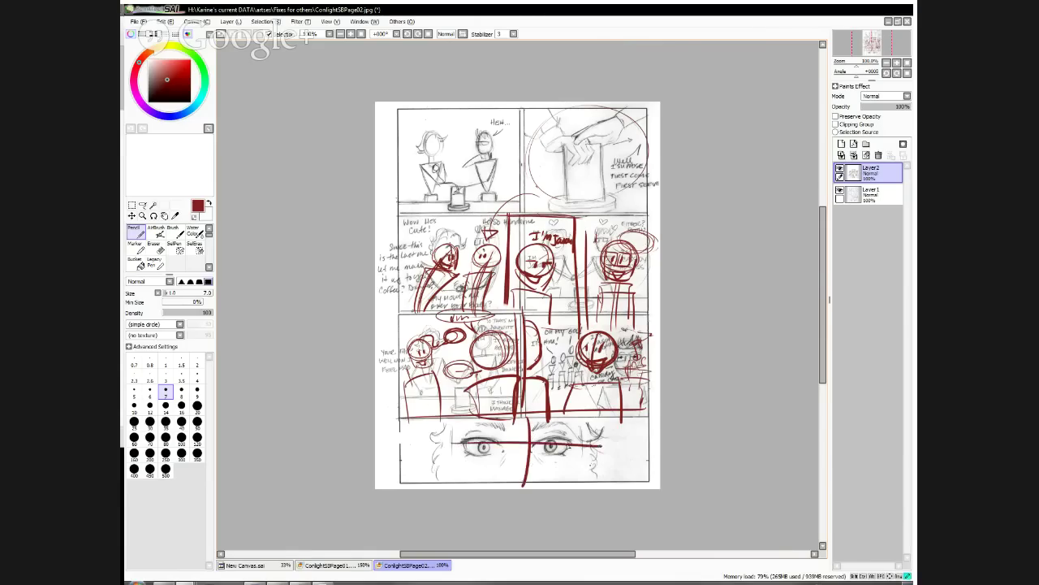
{"action": "mouse_move", "coordinate": [508, 450]}
{"action": "left_mouse_down"}
{"action": "mouse_move", "coordinate": [507, 435]}
{"action": "mouse_move", "coordinate": [471, 446]}
{"action": "mouse_move", "coordinate": [502, 454]}
{"action": "mouse_move", "coordinate": [492, 444]}
{"action": "mouse_move", "coordinate": [500, 453]}
{"action": "mouse_move", "coordinate": [562, 434]}
{"action": "mouse_move", "coordinate": [537, 456]}
{"action": "mouse_move", "coordinate": [574, 457]}
{"action": "left_mouse_up"}
{"action": "mouse_move", "coordinate": [563, 447]}
{"action": "left_mouse_down"}
{"action": "mouse_move", "coordinate": [584, 428]}
{"action": "mouse_move", "coordinate": [598, 428]}
{"action": "mouse_move", "coordinate": [585, 487]}
{"action": "left_mouse_up"}
{"action": "mouse_move", "coordinate": [450, 423]}
{"action": "left_mouse_down"}
{"action": "mouse_move", "coordinate": [443, 492]}
{"action": "mouse_move", "coordinate": [438, 442]}
{"action": "left_mouse_up"}
{"action": "mouse_move", "coordinate": [438, 421]}
{"action": "left_mouse_down"}
{"action": "mouse_move", "coordinate": [435, 492]}
{"action": "mouse_move", "coordinate": [424, 490]}
{"action": "left_mouse_up"}
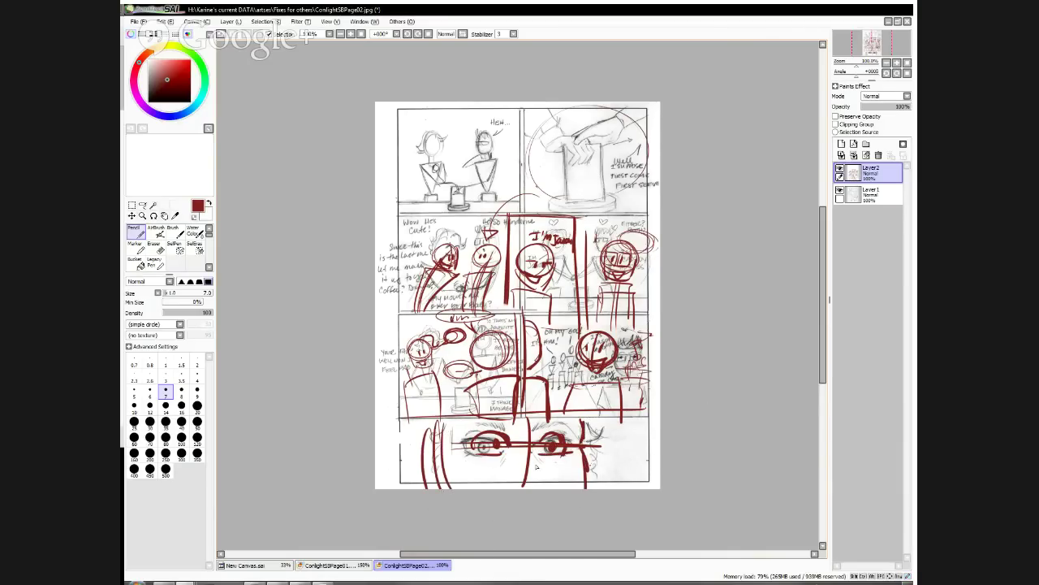
{"action": "left_click_drag", "start_coordinate": [538, 438], "coordinate": [518, 494]}
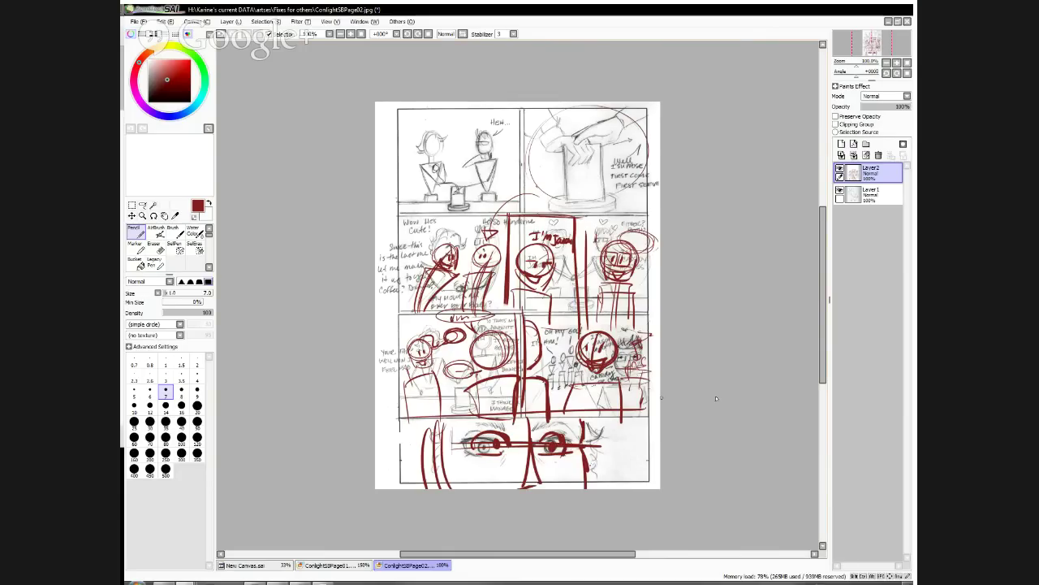
Annotate the page with a circle around the third-row bystander, a right-pointing arrow in the bottom panel, and circles around both top panels
{"action": "mouse_move", "coordinate": [639, 357]}
{"action": "left_mouse_down"}
{"action": "mouse_move", "coordinate": [643, 368]}
{"action": "mouse_move", "coordinate": [658, 341]}
{"action": "left_mouse_up"}
{"action": "left_click_drag", "start_coordinate": [625, 350], "coordinate": [643, 382]}
{"action": "left_click_drag", "start_coordinate": [623, 346], "coordinate": [621, 367]}
{"action": "left_click_drag", "start_coordinate": [597, 460], "coordinate": [647, 459]}
{"action": "left_click_drag", "start_coordinate": [647, 459], "coordinate": [627, 468]}
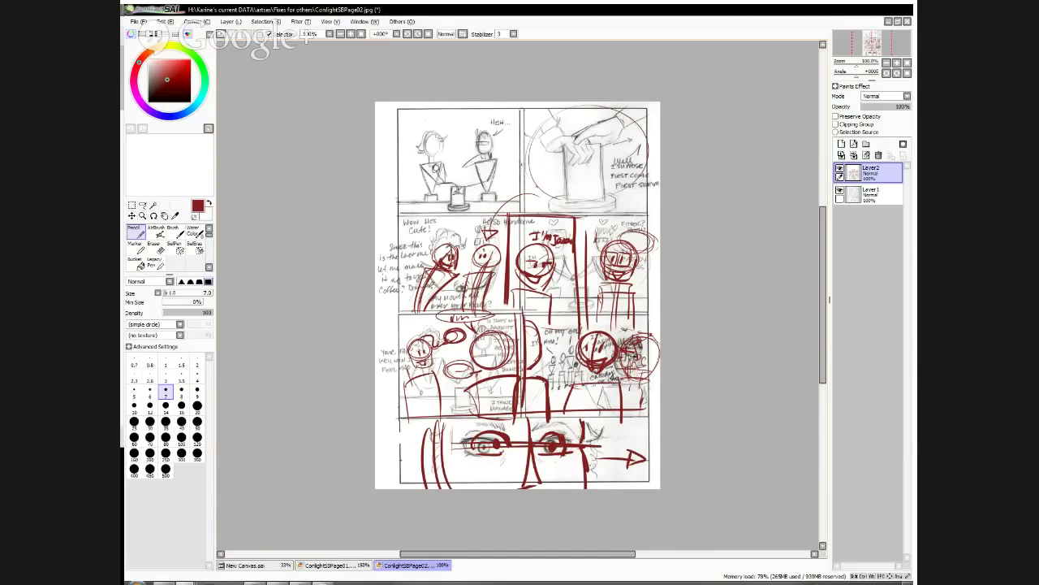
{"action": "mouse_move", "coordinate": [565, 106]}
{"action": "left_mouse_down"}
{"action": "mouse_move", "coordinate": [647, 142]}
{"action": "mouse_move", "coordinate": [533, 178]}
{"action": "mouse_move", "coordinate": [585, 102]}
{"action": "mouse_move", "coordinate": [523, 162]}
{"action": "mouse_move", "coordinate": [550, 199]}
{"action": "left_mouse_up"}
{"action": "mouse_move", "coordinate": [479, 107]}
{"action": "left_mouse_down"}
{"action": "mouse_move", "coordinate": [512, 174]}
{"action": "mouse_move", "coordinate": [487, 106]}
{"action": "left_mouse_up"}
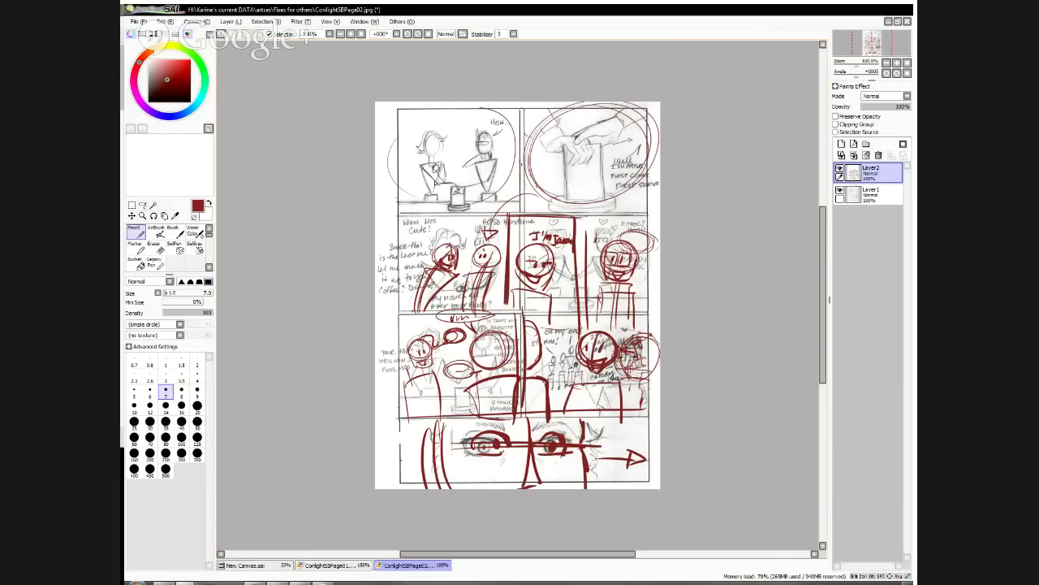
On ConlightSBPage01, outline the two bottom-row panels in red on either side of the thick vertical divider
{"action": "left_click", "coordinate": [327, 565]}
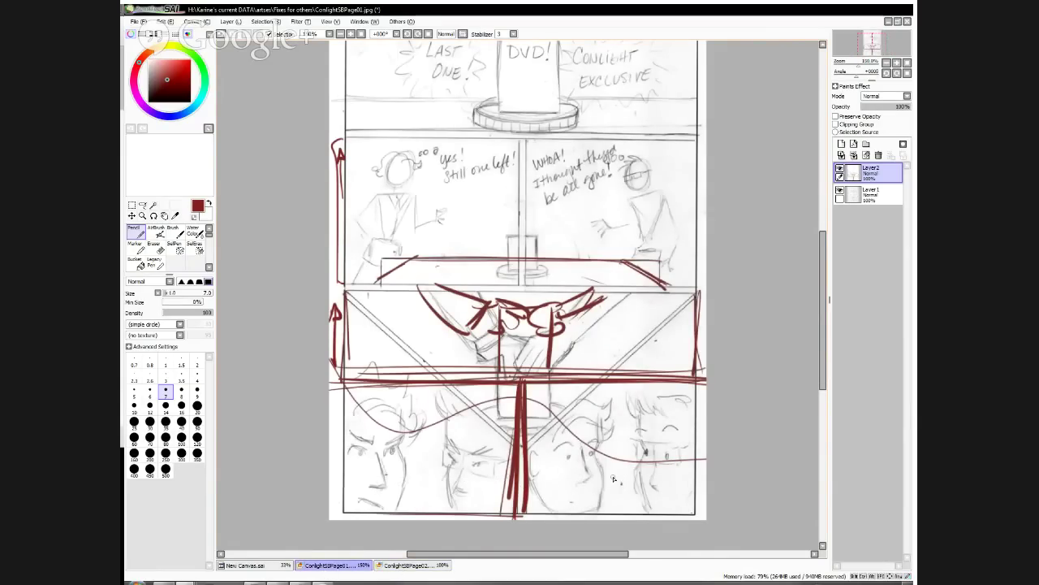
{"action": "mouse_move", "coordinate": [344, 396]}
{"action": "left_mouse_down"}
{"action": "mouse_move", "coordinate": [343, 523]}
{"action": "mouse_move", "coordinate": [331, 413]}
{"action": "mouse_move", "coordinate": [518, 400]}
{"action": "left_mouse_up"}
{"action": "left_click_drag", "start_coordinate": [516, 395], "coordinate": [508, 518]}
{"action": "left_click_drag", "start_coordinate": [521, 481], "coordinate": [522, 441]}
{"action": "mouse_move", "coordinate": [520, 396]}
{"action": "left_mouse_down"}
{"action": "mouse_move", "coordinate": [707, 402]}
{"action": "mouse_move", "coordinate": [694, 521]}
{"action": "left_mouse_up"}
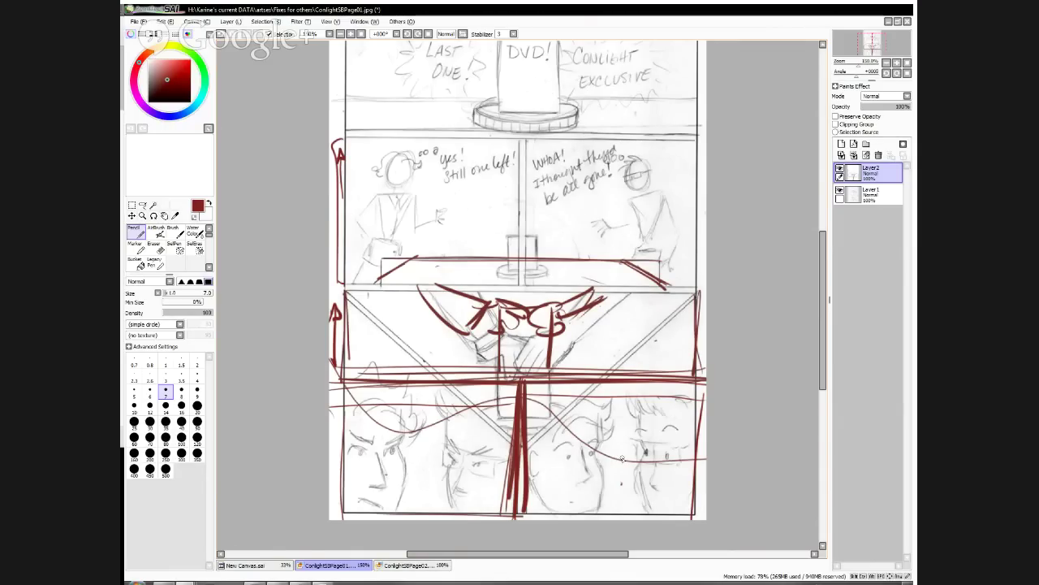
Compare ConlightSBPage01 and ConlightSBPage02, and mark a small X beside the DVD stand in the second page's first panel
{"action": "left_click", "coordinate": [414, 564]}
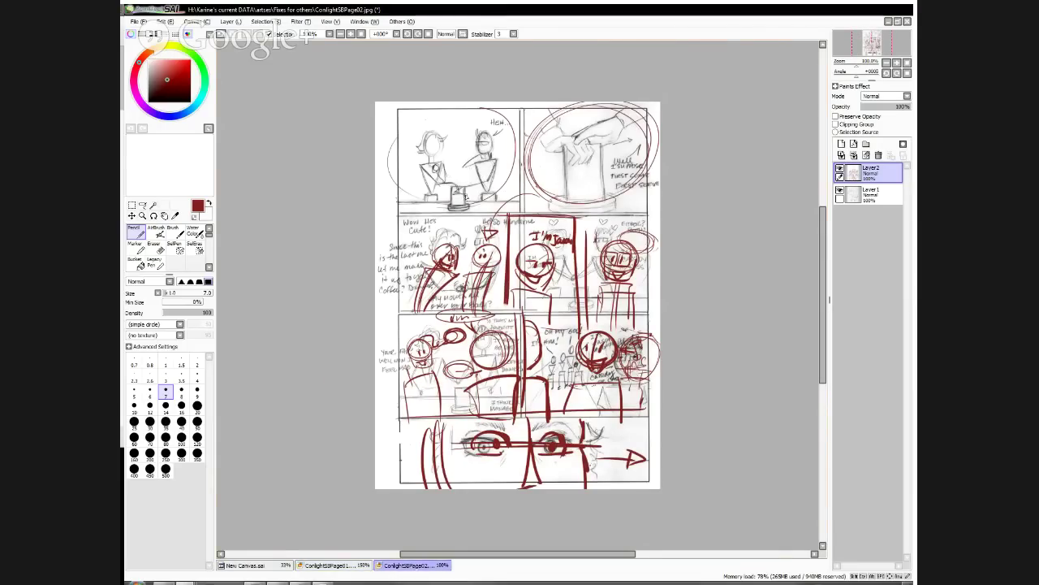
{"action": "left_click", "coordinate": [333, 565]}
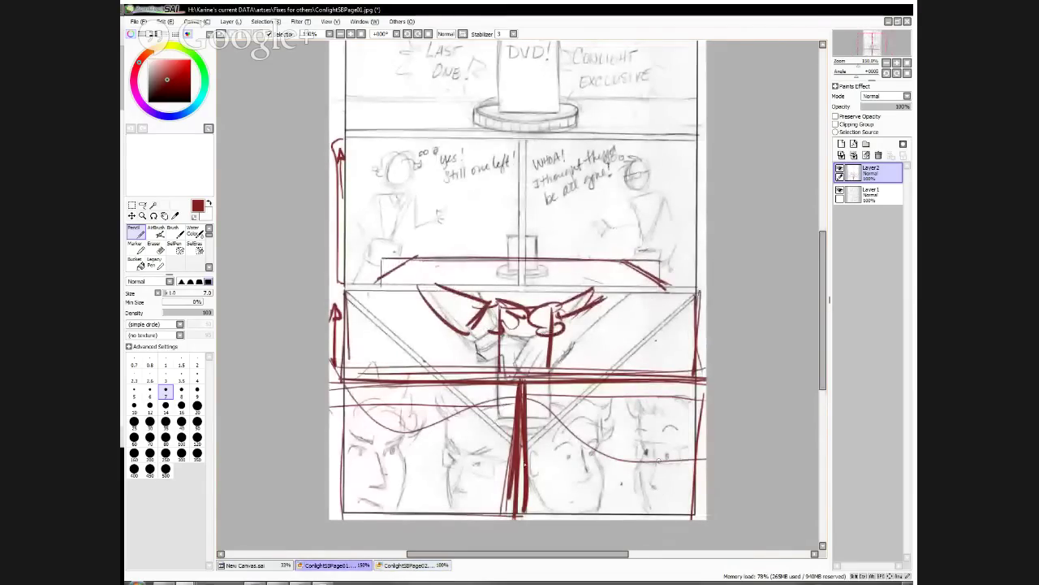
{"action": "left_click", "coordinate": [414, 564]}
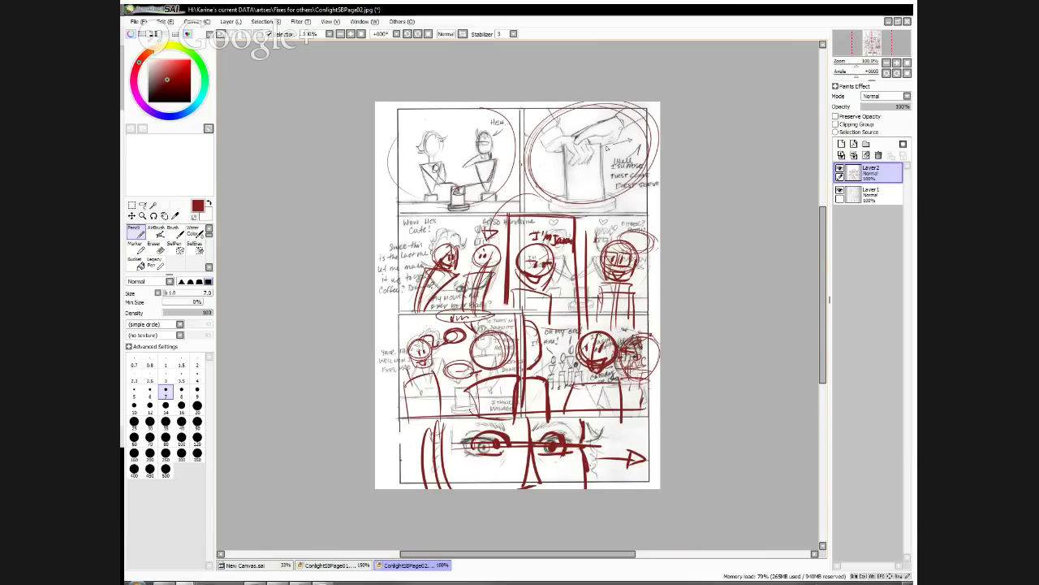
{"action": "mouse_move", "coordinate": [466, 182]}
{"action": "left_mouse_down"}
{"action": "mouse_move", "coordinate": [476, 193]}
{"action": "mouse_move", "coordinate": [467, 195]}
{"action": "left_mouse_up"}
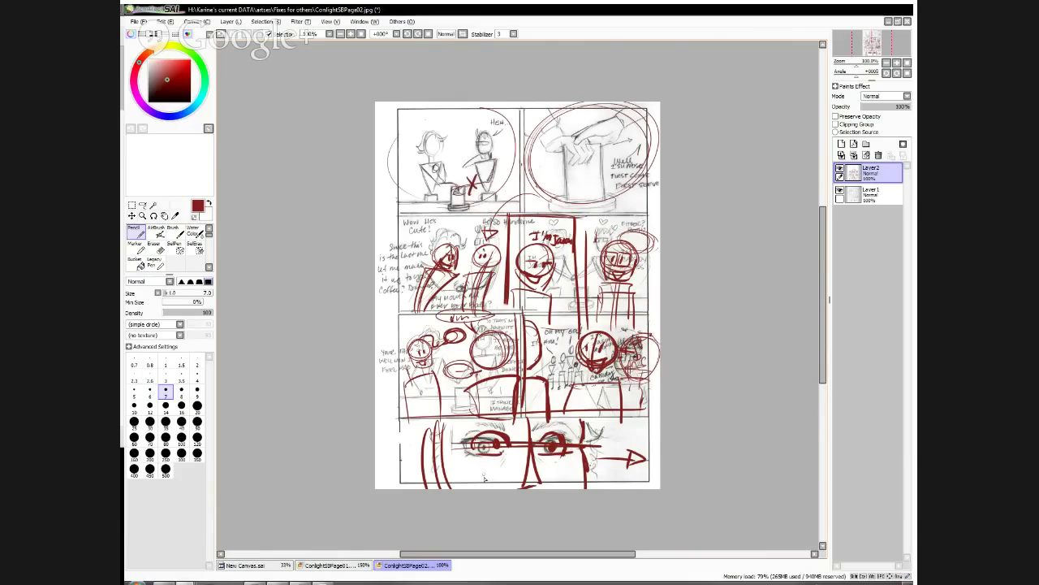
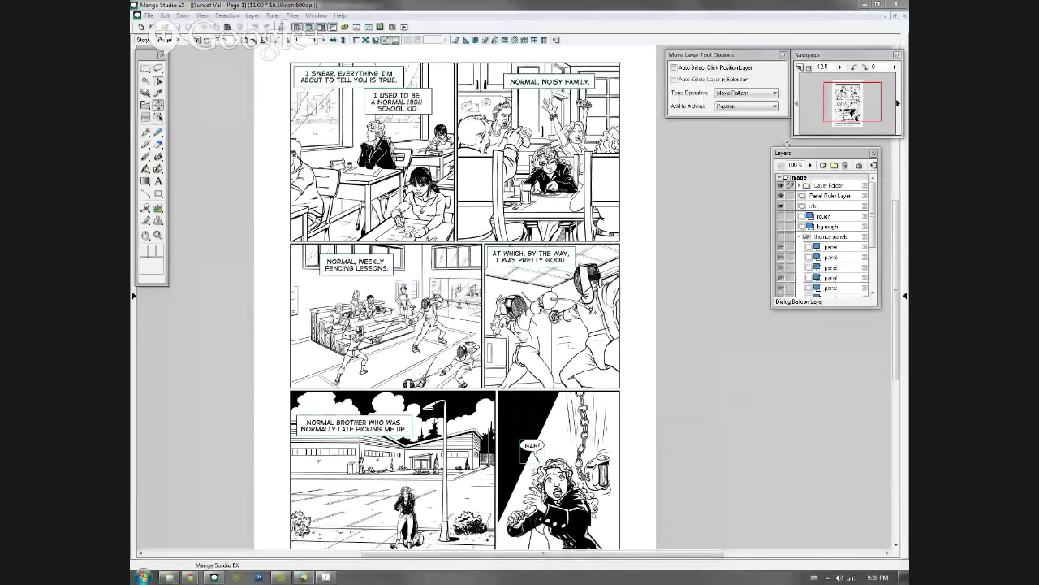
Move the Layers palette closer to the comic page, hide the ink layer and show the rough and bg rough layers
{"action": "left_click_drag", "start_coordinate": [787, 150], "coordinate": [736, 159]}
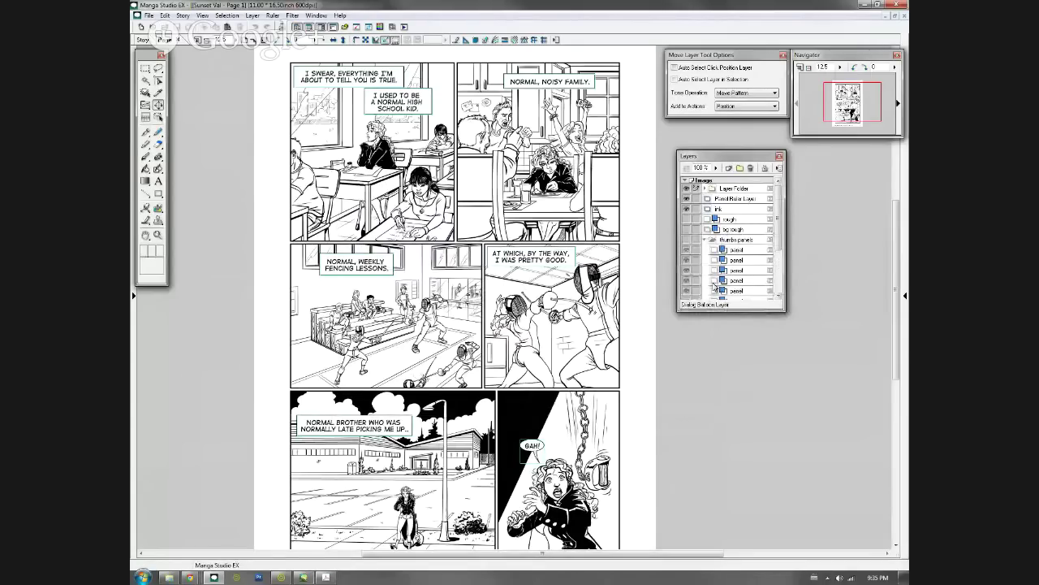
{"action": "left_click_drag", "start_coordinate": [781, 223], "coordinate": [776, 203]}
{"action": "left_click", "coordinate": [714, 209]}
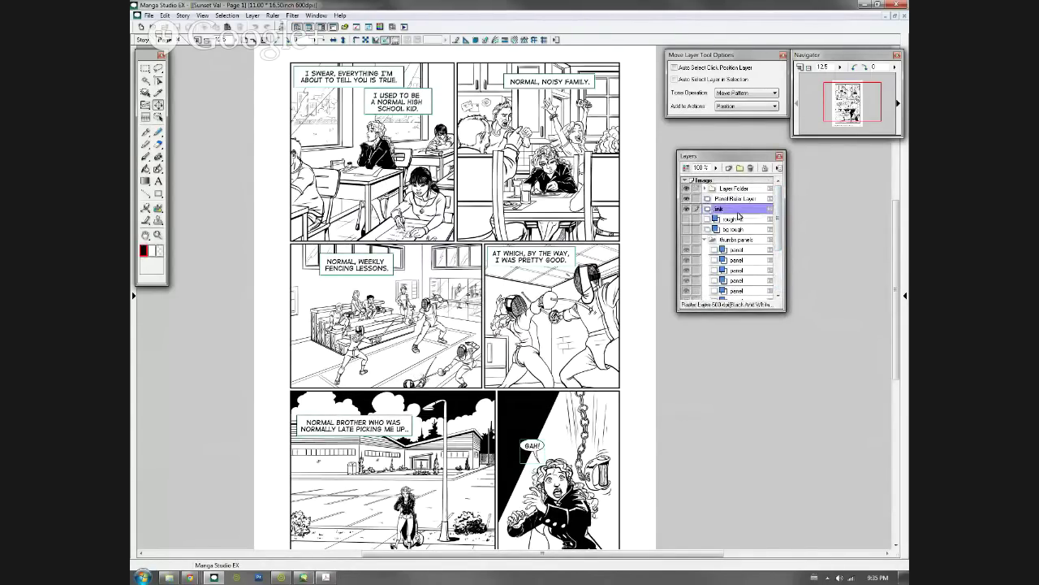
{"action": "left_click", "coordinate": [686, 209]}
{"action": "left_click", "coordinate": [687, 220]}
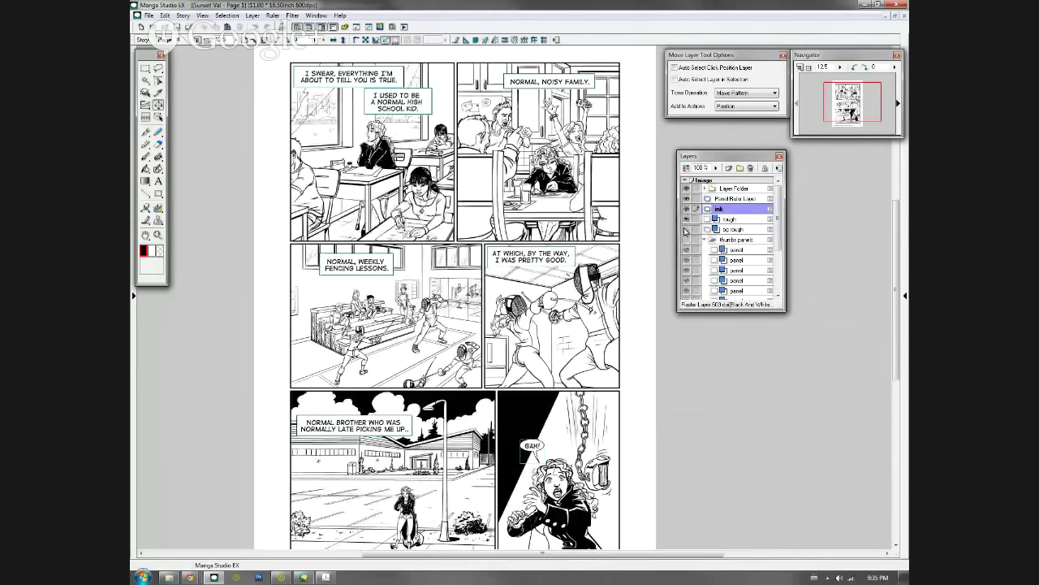
{"action": "left_click", "coordinate": [687, 229]}
{"action": "left_click", "coordinate": [686, 209]}
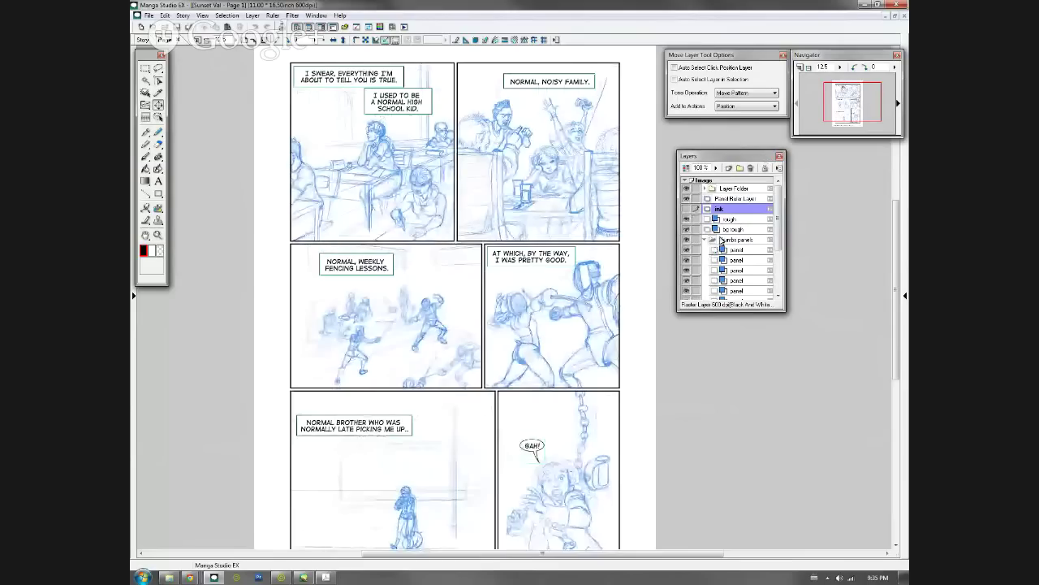
Replace the rough and bg rough layers with the thumbs panels folder and raise its first panel layer's opacity to 100%
{"action": "left_click", "coordinate": [686, 229]}
{"action": "left_click", "coordinate": [686, 220]}
{"action": "left_click", "coordinate": [686, 240]}
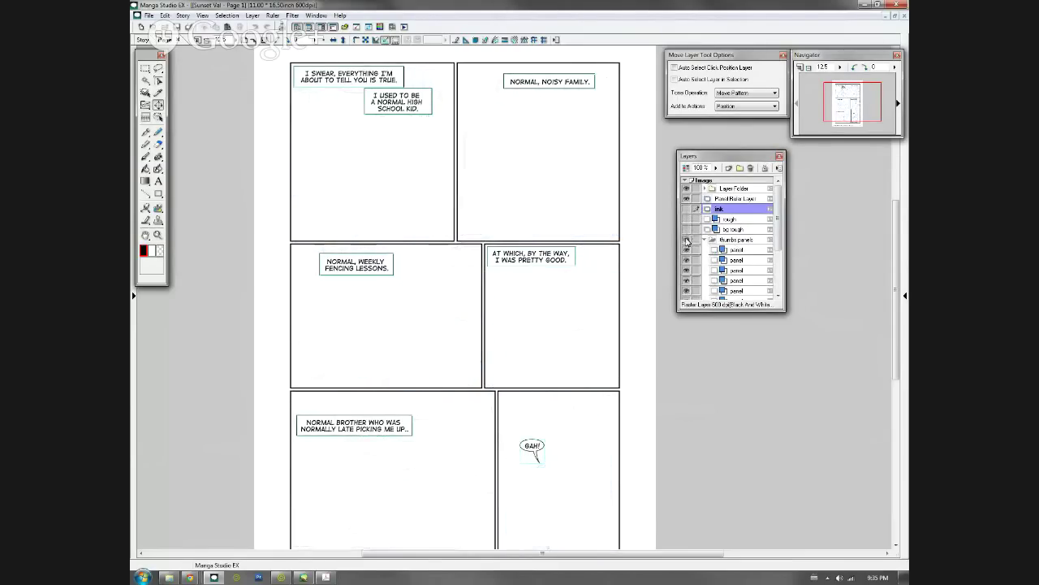
{"action": "left_click", "coordinate": [746, 239]}
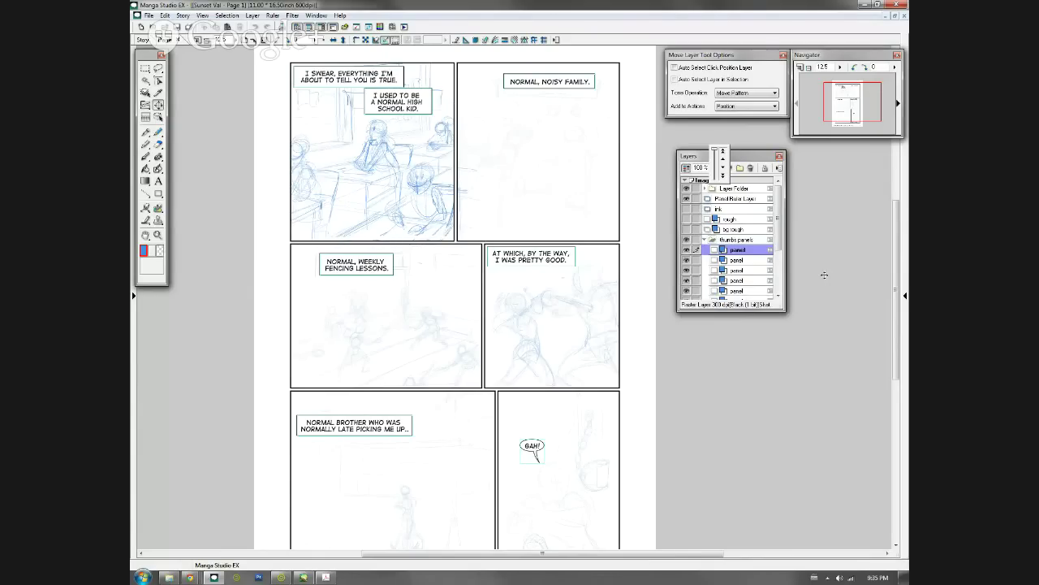
{"action": "scroll", "coordinate": [897, 235], "scroll_direction": "down", "scroll_amount": 1}
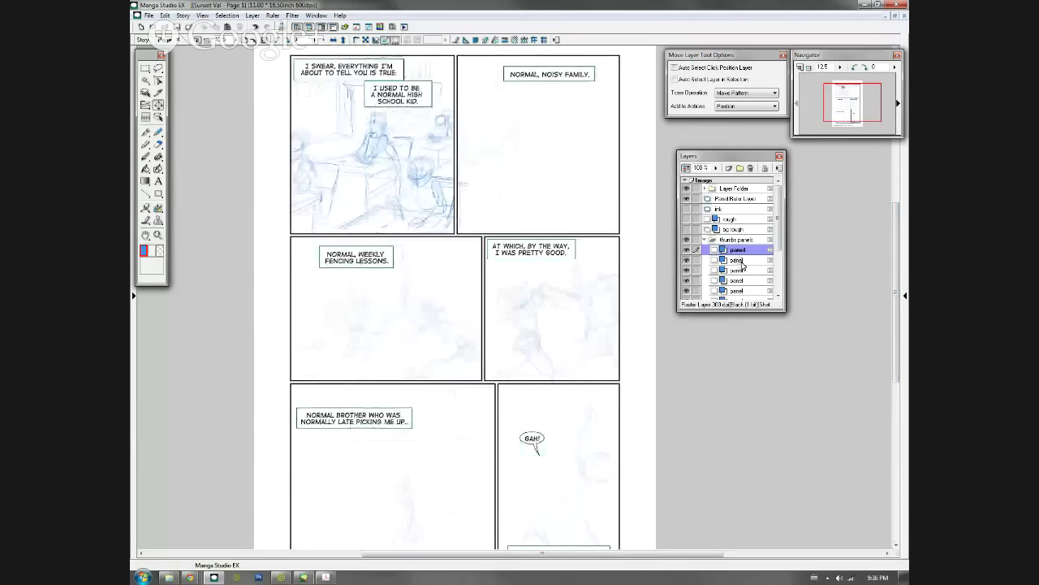
Go through the thumbs panels layers, toggle the first panel layer's visibility, and shift the classroom thumbnail sketch slightly left and down
{"action": "left_click", "coordinate": [736, 260]}
{"action": "left_click", "coordinate": [738, 271]}
{"action": "left_click", "coordinate": [738, 280]}
{"action": "left_click", "coordinate": [736, 290]}
{"action": "left_click", "coordinate": [686, 250]}
{"action": "left_click", "coordinate": [686, 250]}
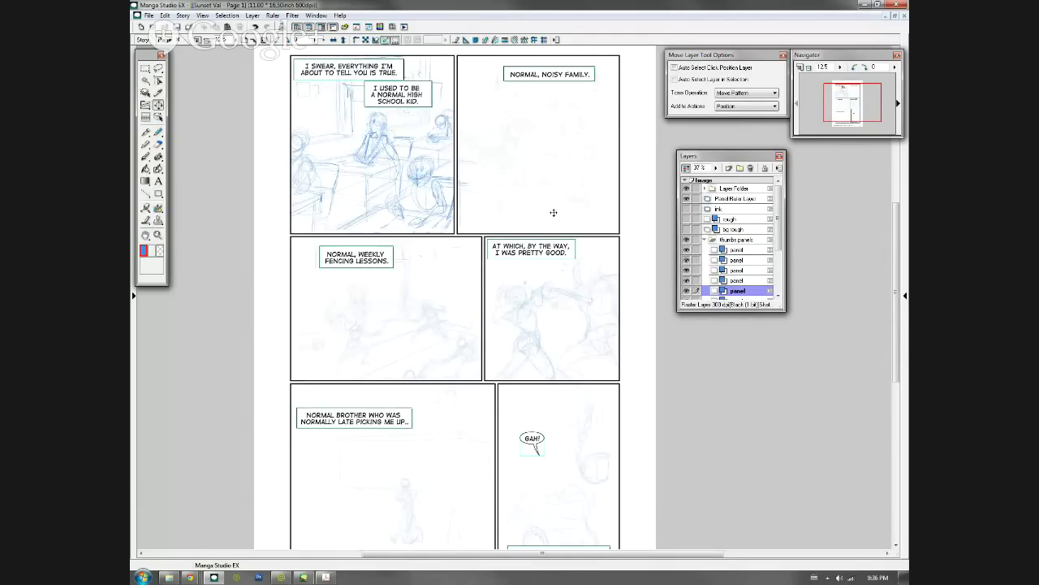
{"action": "mouse_move", "coordinate": [391, 164]}
{"action": "left_mouse_down"}
{"action": "mouse_move", "coordinate": [375, 163]}
{"action": "mouse_move", "coordinate": [422, 176]}
{"action": "mouse_move", "coordinate": [377, 169]}
{"action": "left_mouse_up"}
{"action": "left_click", "coordinate": [737, 249]}
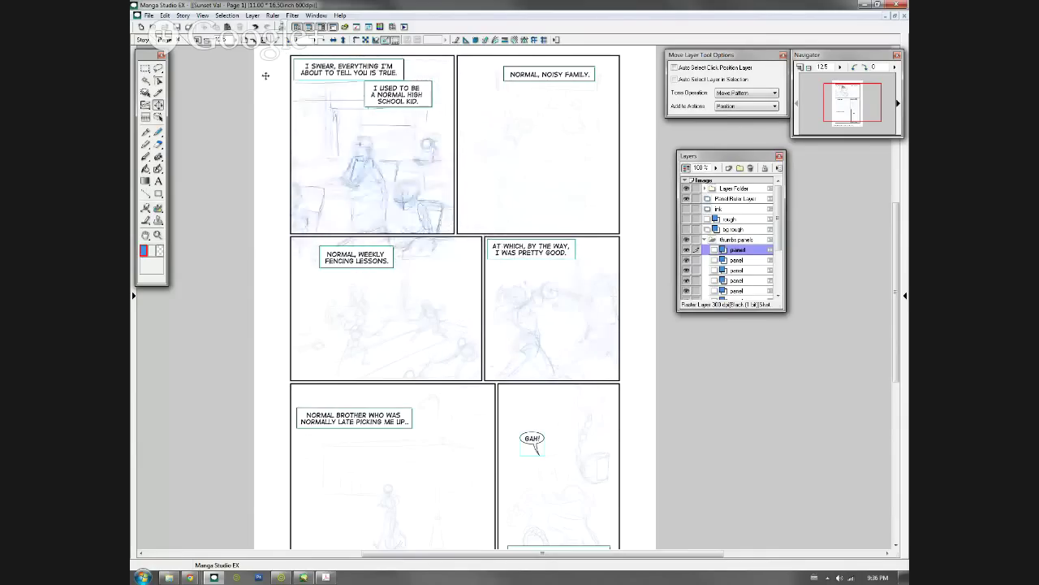
Select the area around the first panel with a rectangle and try enlarging its thumbnail sketch freely with Move and Transform
{"action": "left_click", "coordinate": [146, 69]}
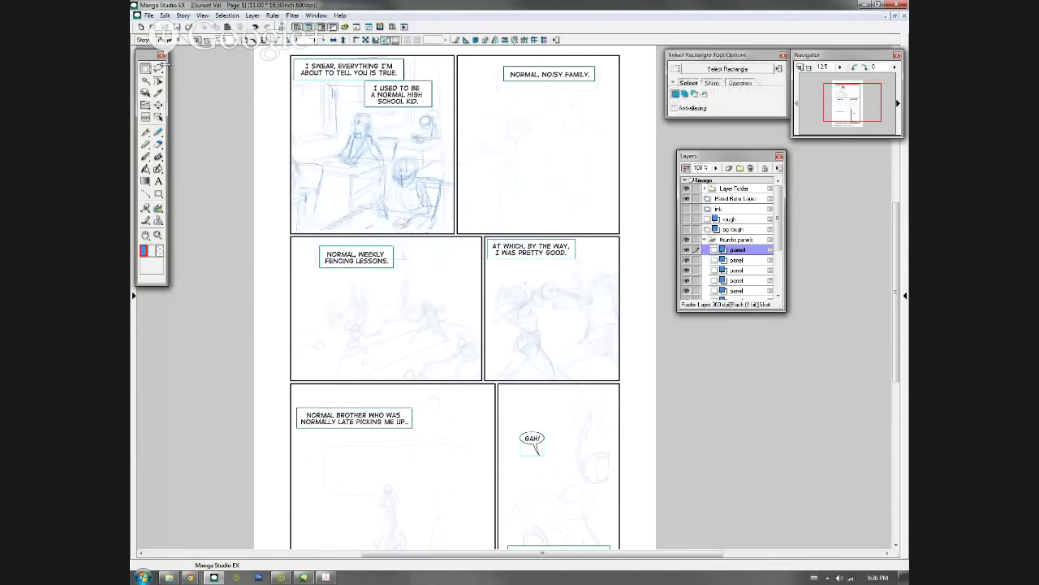
{"action": "left_click_drag", "start_coordinate": [278, 51], "coordinate": [513, 250]}
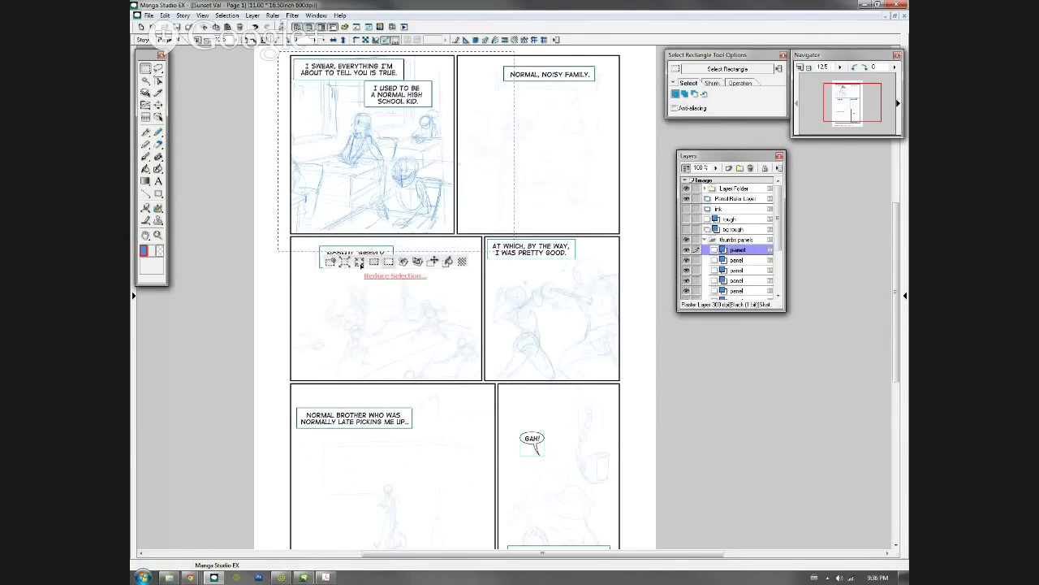
{"action": "left_click", "coordinate": [433, 261]}
{"action": "left_click_drag", "start_coordinate": [541, 277], "coordinate": [587, 320]}
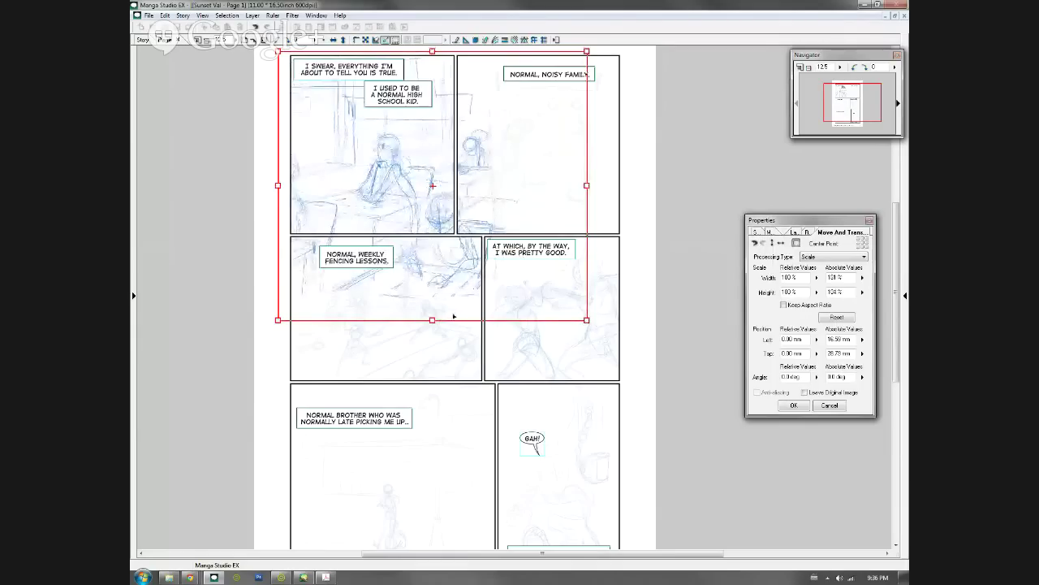
{"action": "mouse_move", "coordinate": [433, 321]}
{"action": "left_mouse_down"}
{"action": "mouse_move", "coordinate": [432, 396]}
{"action": "mouse_move", "coordinate": [432, 272]}
{"action": "left_mouse_up"}
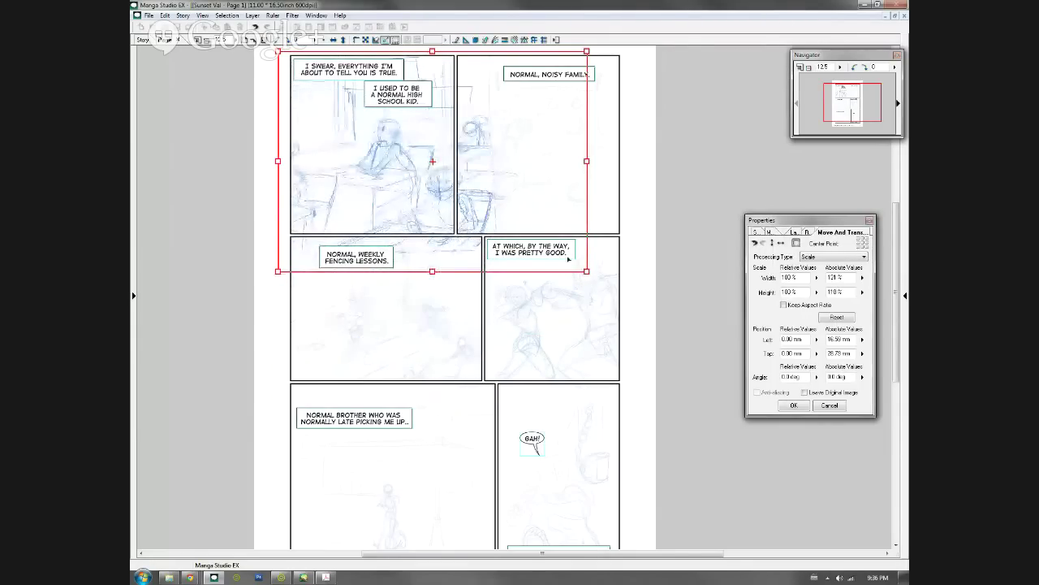
{"action": "mouse_move", "coordinate": [586, 272]}
{"action": "left_mouse_down"}
{"action": "mouse_move", "coordinate": [457, 232]}
{"action": "mouse_move", "coordinate": [596, 310]}
{"action": "mouse_move", "coordinate": [455, 204]}
{"action": "mouse_move", "coordinate": [569, 261]}
{"action": "mouse_move", "coordinate": [589, 327]}
{"action": "left_mouse_up"}
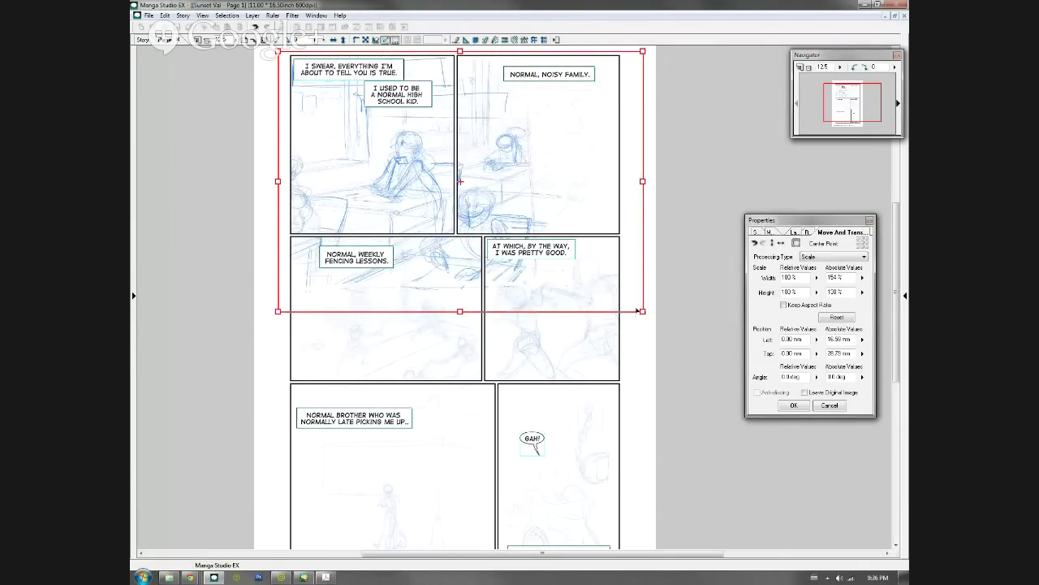
Move the Properties palette onto the page, try Keep Aspect Ratio, view the transform's processing types, and cancel the transform
{"action": "left_click_drag", "start_coordinate": [800, 224], "coordinate": [398, 331]}
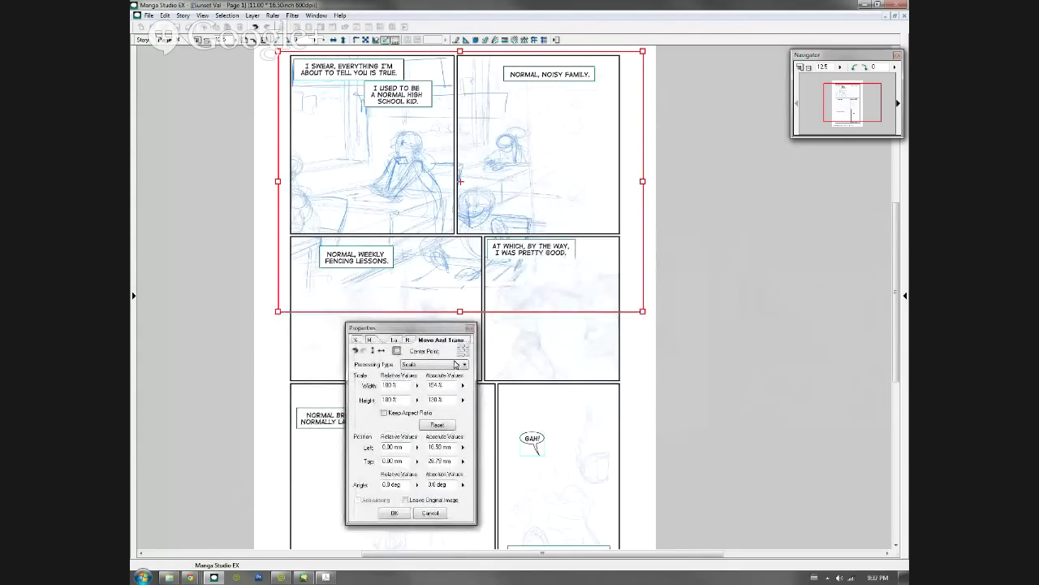
{"action": "left_click", "coordinate": [385, 413]}
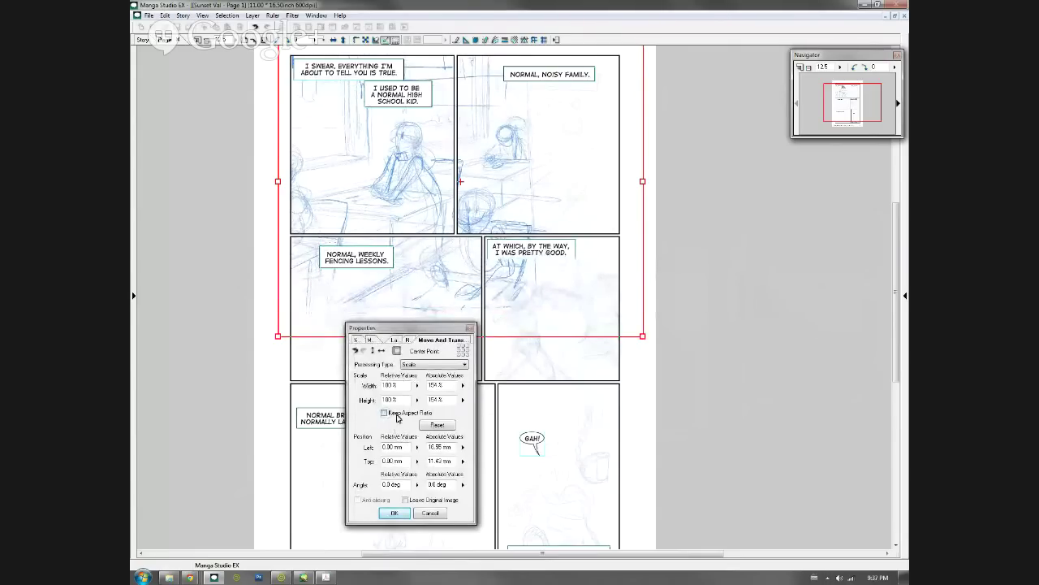
{"action": "left_click", "coordinate": [431, 365]}
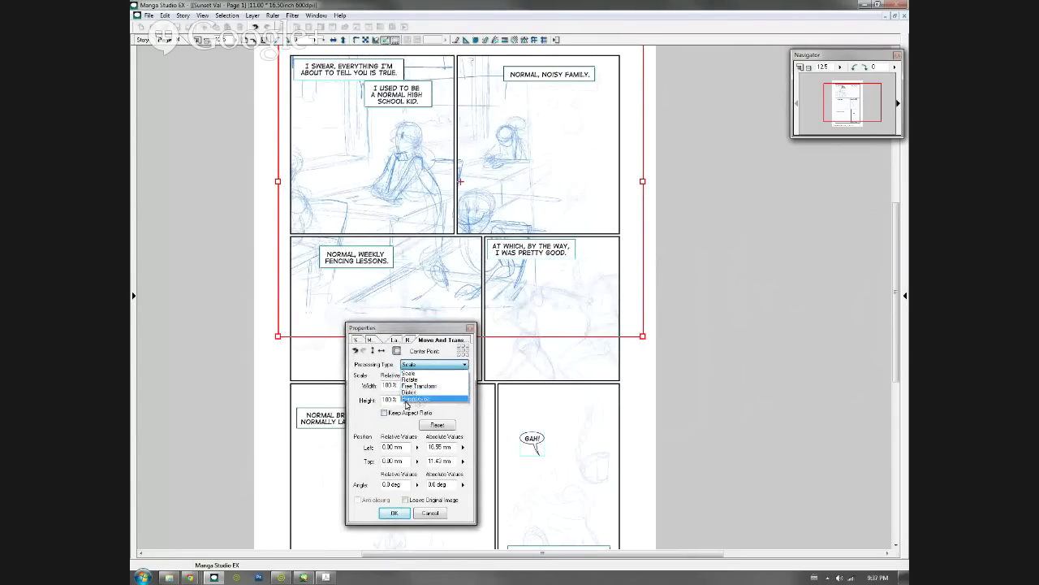
{"action": "left_click", "coordinate": [420, 520]}
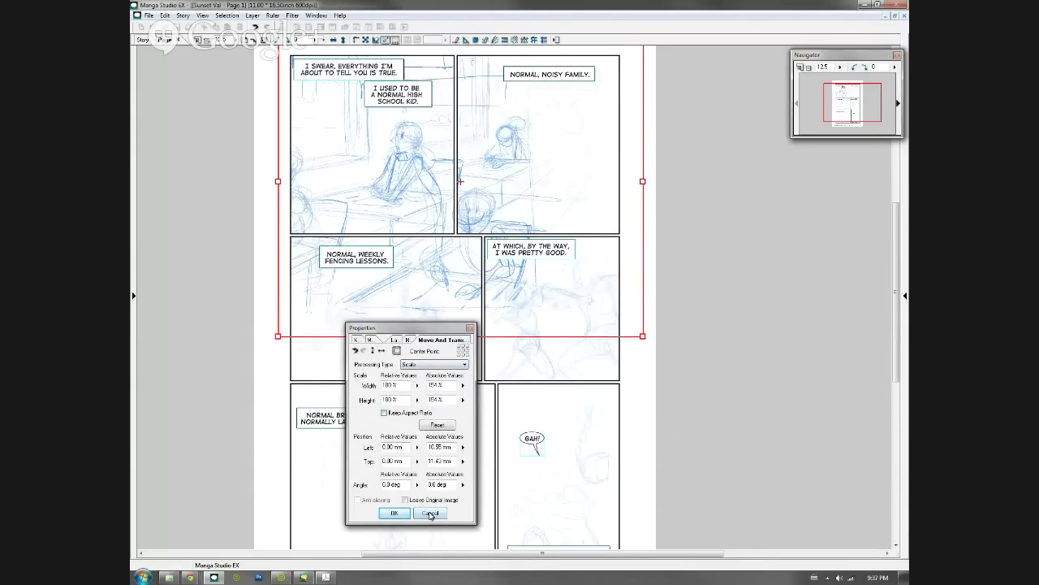
{"action": "left_click", "coordinate": [431, 514]}
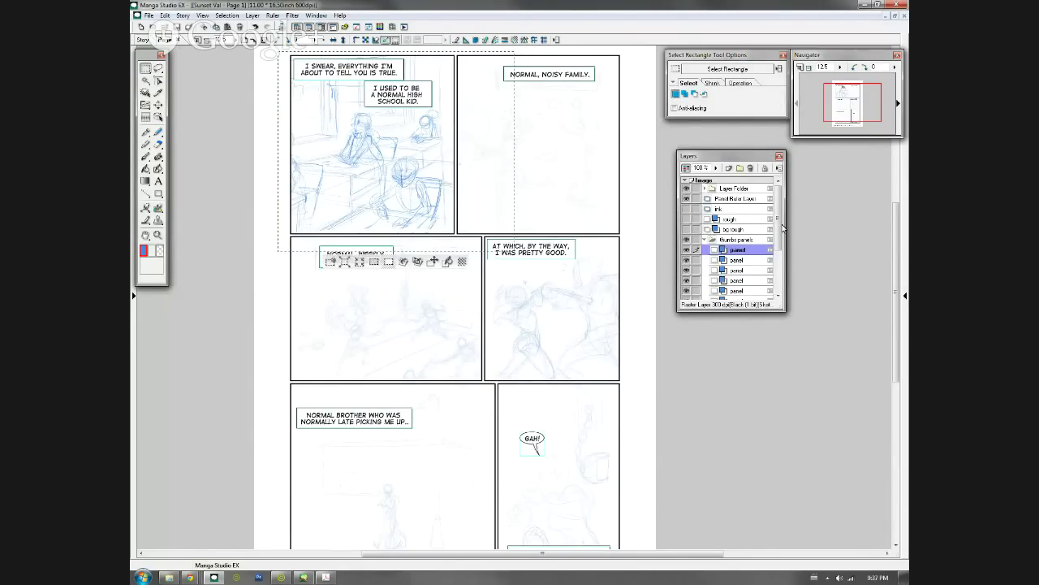
Preview the ink layer briefly, then show the rough drawings in place of the thumbs panels folder
{"action": "scroll", "coordinate": [780, 229], "scroll_direction": "down", "scroll_amount": 5}
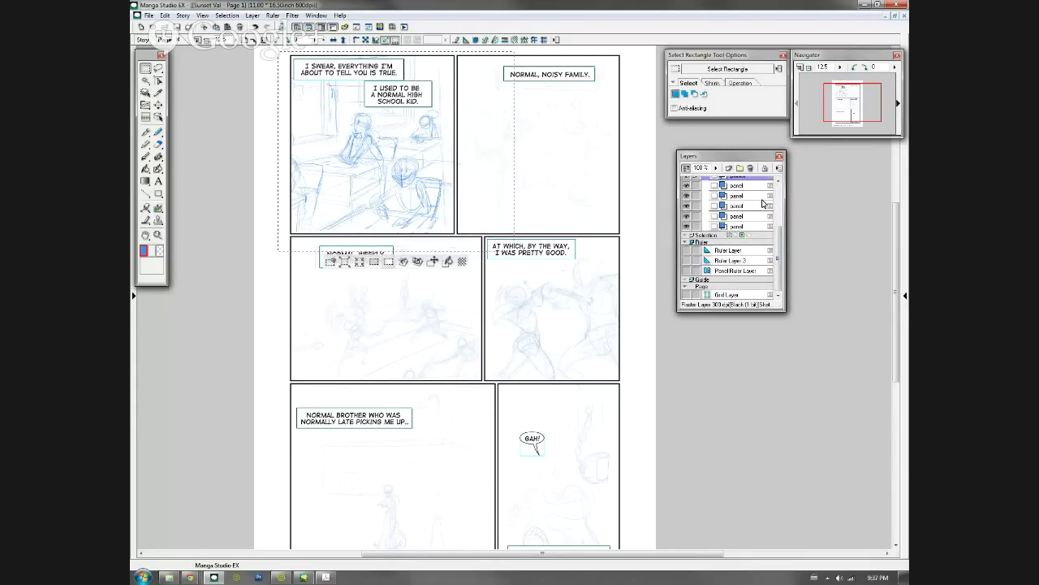
{"action": "scroll", "coordinate": [778, 240], "scroll_direction": "up", "scroll_amount": 5}
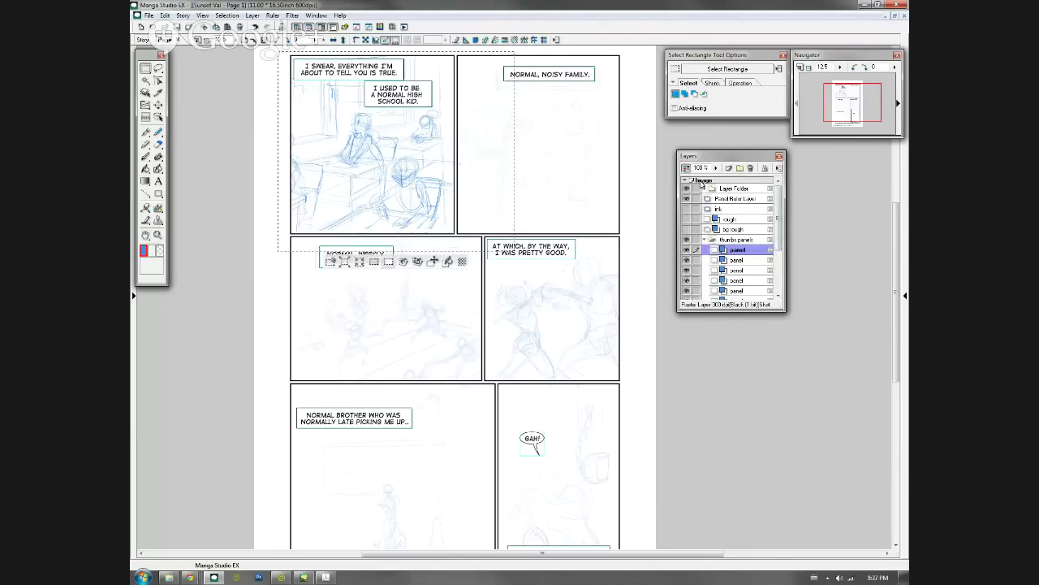
{"action": "left_click", "coordinate": [687, 209]}
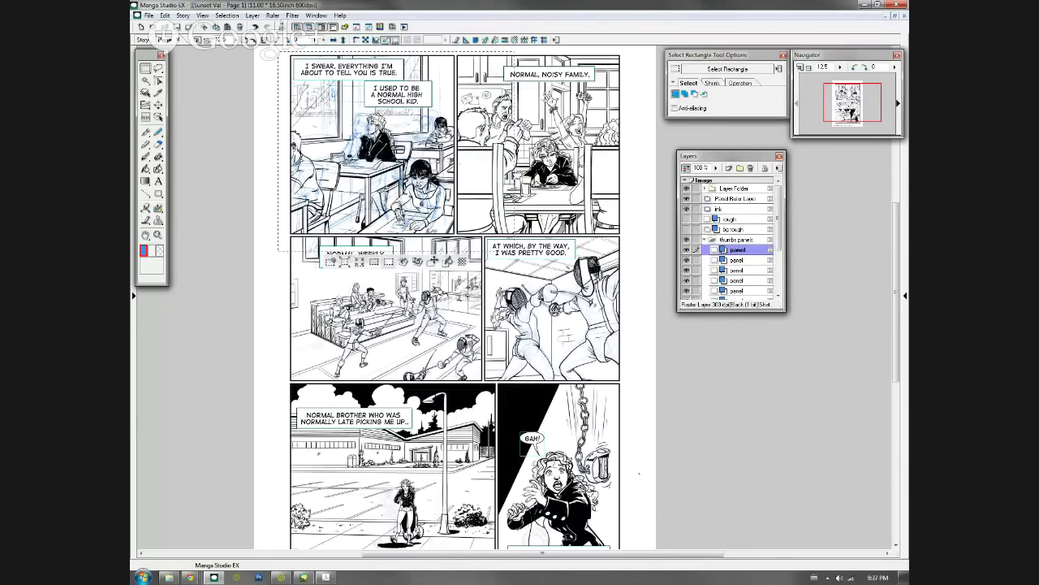
{"action": "left_click", "coordinate": [687, 209]}
{"action": "left_click_drag", "start_coordinate": [687, 218], "coordinate": [687, 229]}
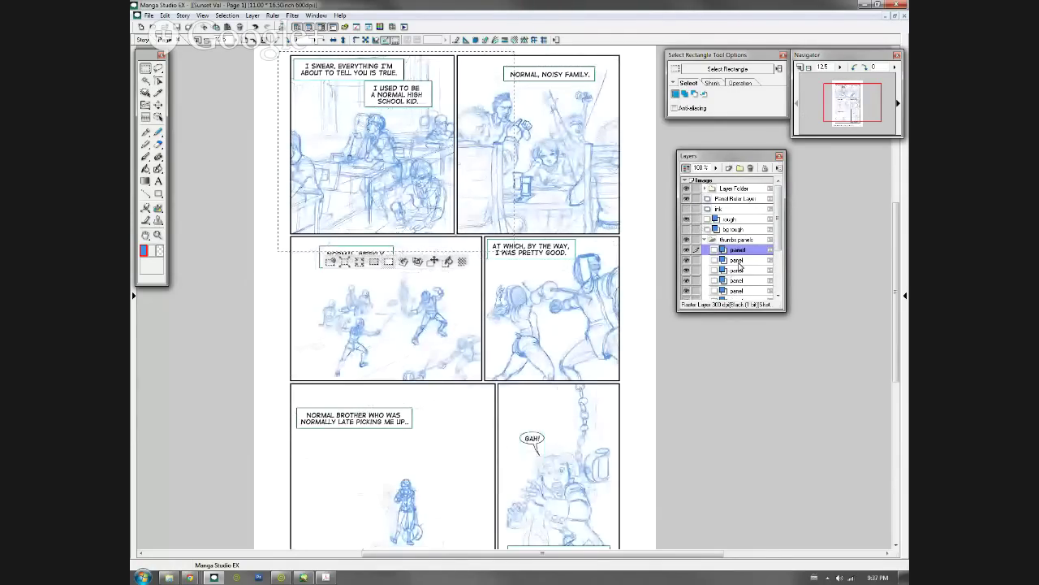
{"action": "left_click", "coordinate": [692, 239]}
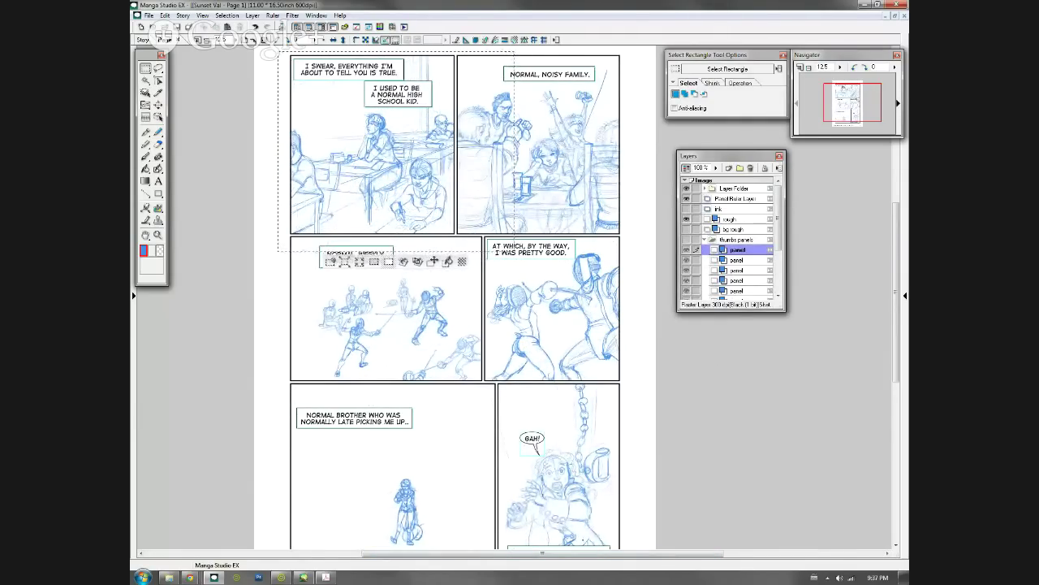
Show the ink layer, hide the rough and bg rough layers, and clear the rectangular selection around the first panel
{"action": "scroll", "coordinate": [896, 253], "scroll_direction": "down", "scroll_amount": 2}
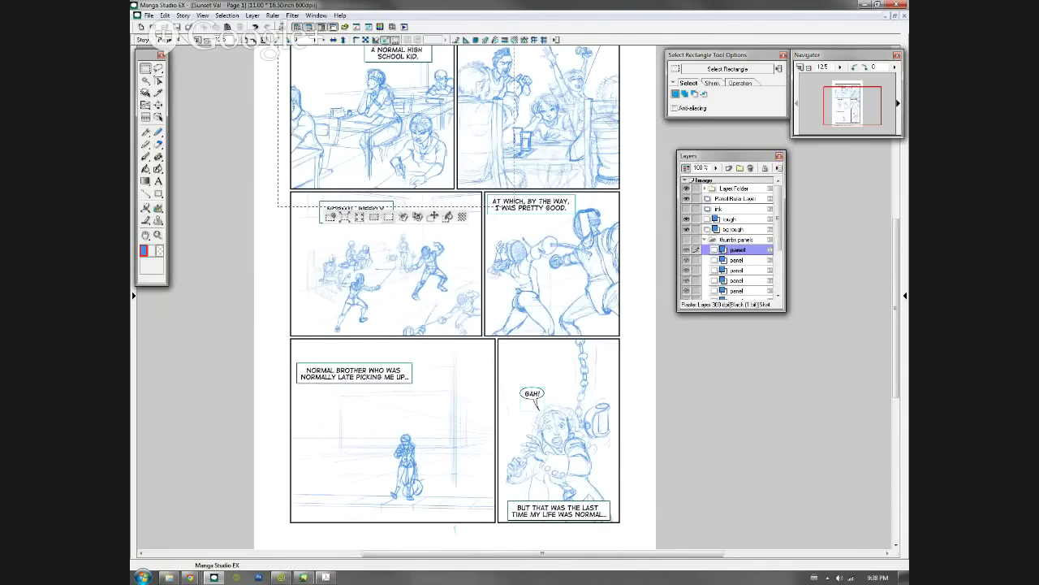
{"action": "mouse_move", "coordinate": [896, 274]}
{"action": "left_mouse_down"}
{"action": "mouse_move", "coordinate": [897, 229]}
{"action": "mouse_move", "coordinate": [896, 260]}
{"action": "left_mouse_up"}
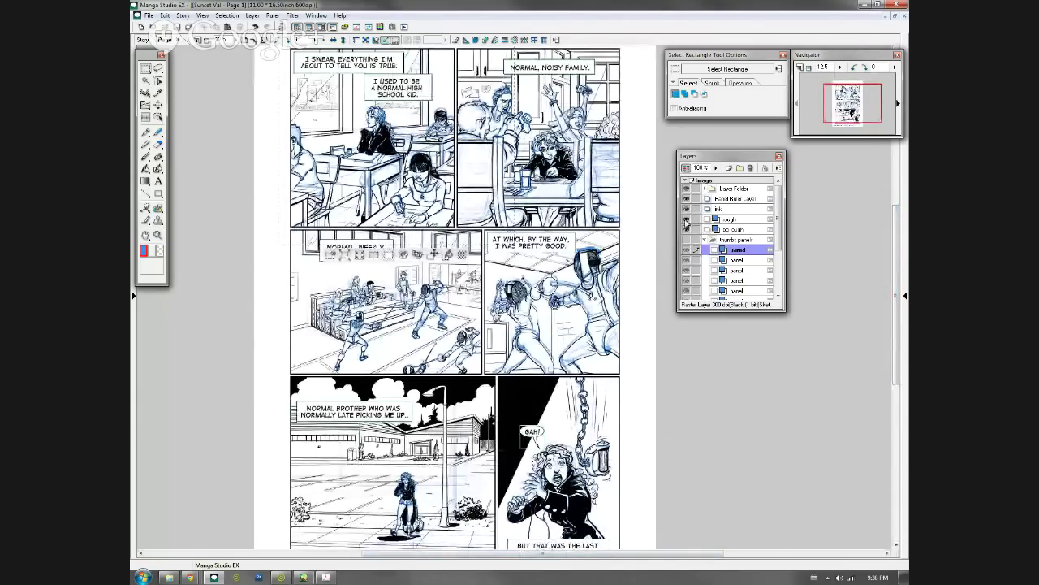
{"action": "left_click", "coordinate": [687, 219]}
{"action": "left_click", "coordinate": [687, 229]}
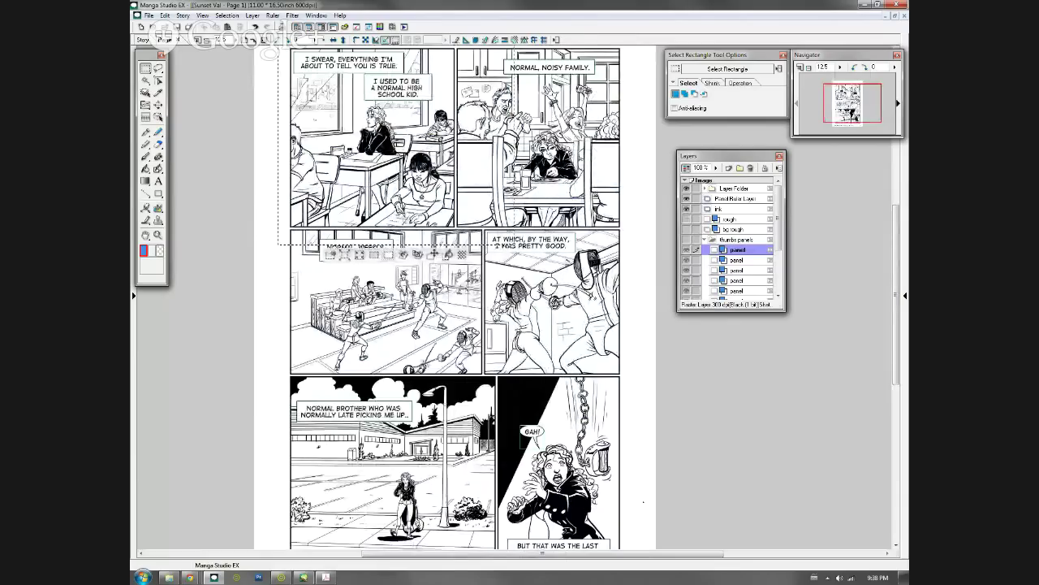
{"action": "key", "text": "ctrl+d"}
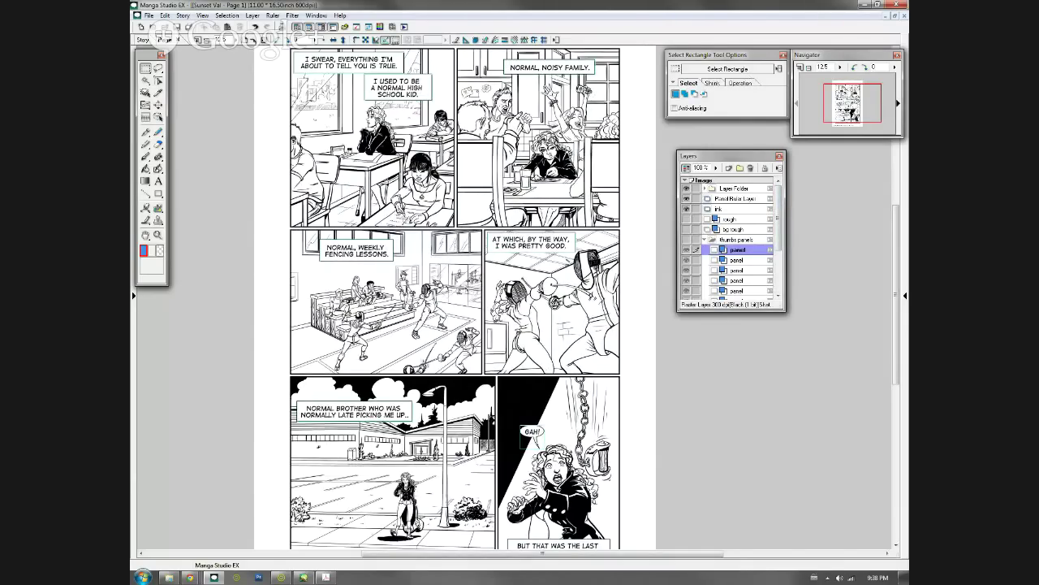
Open the image export settings in pixels, toggle the Finish Image, Sketch Image and Text options on and off, and cancel the export
{"action": "left_click", "coordinate": [149, 15]}
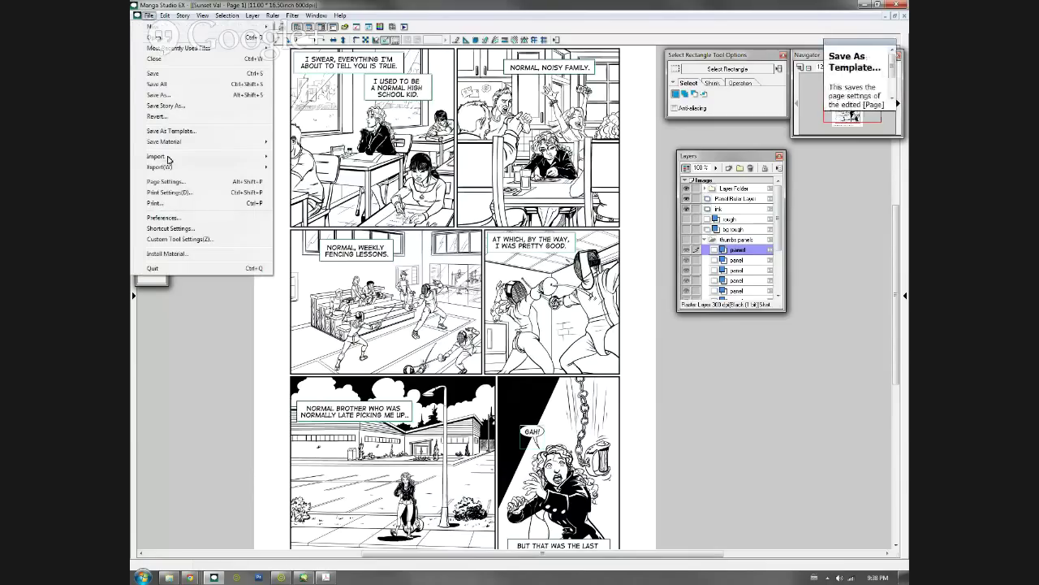
{"action": "mouse_move", "coordinate": [162, 167]}
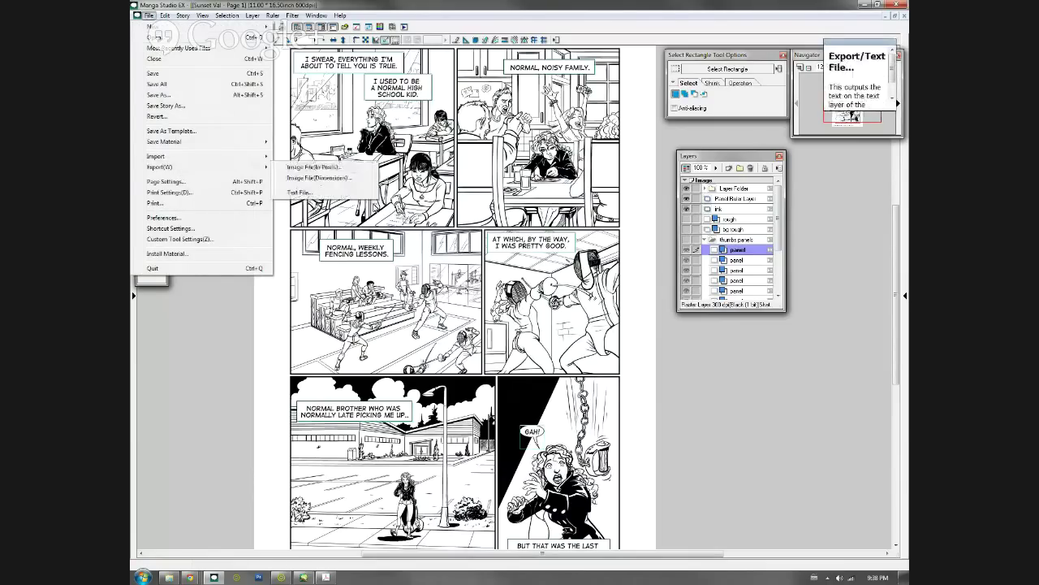
{"action": "left_click", "coordinate": [350, 169]}
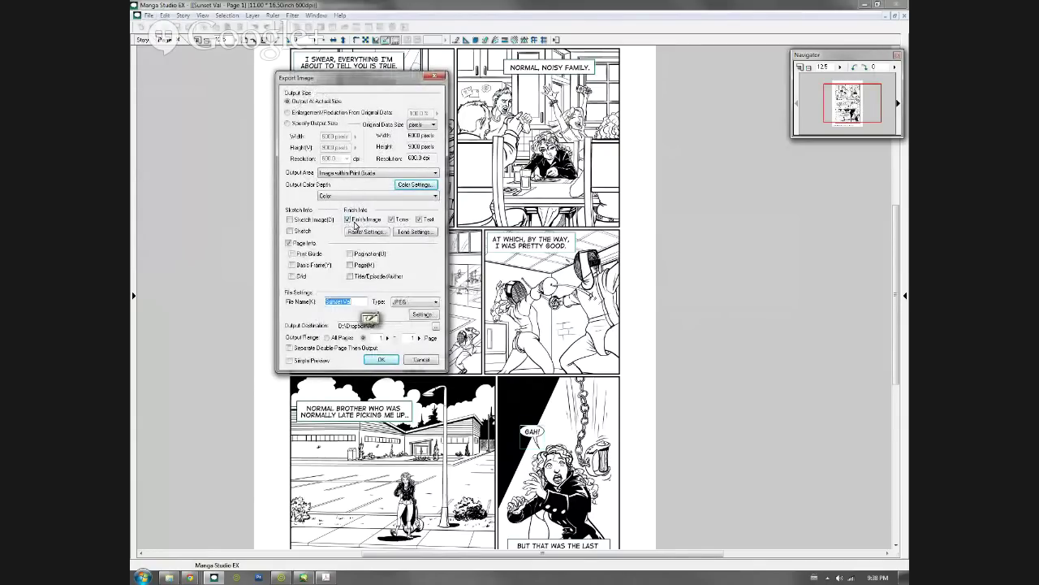
{"action": "left_click", "coordinate": [348, 220]}
{"action": "left_click", "coordinate": [348, 220]}
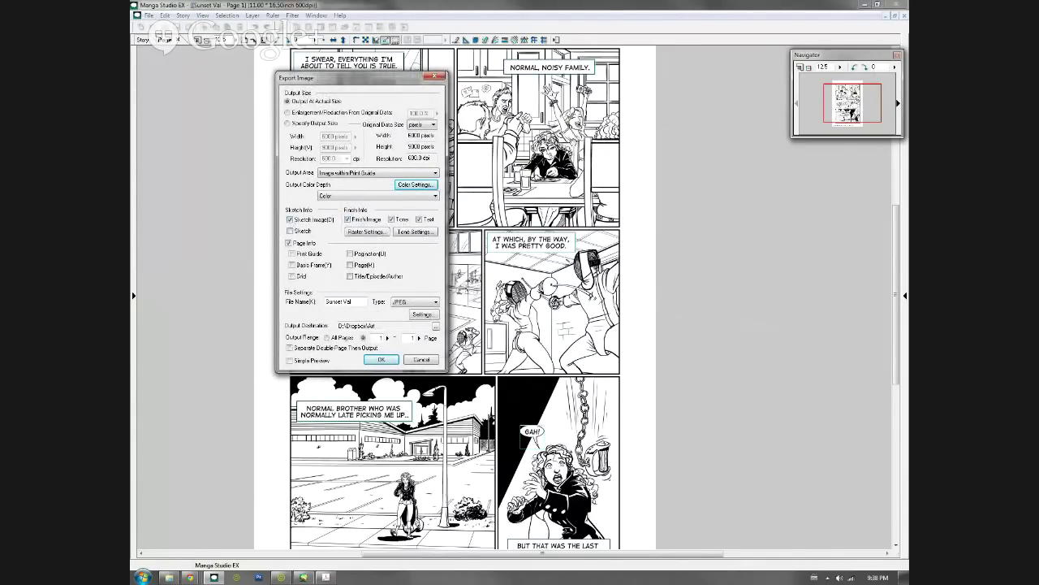
{"action": "left_click", "coordinate": [290, 220]}
{"action": "left_click", "coordinate": [289, 219]}
{"action": "left_click", "coordinate": [420, 219]}
{"action": "left_click", "coordinate": [420, 219]}
{"action": "left_click", "coordinate": [427, 360]}
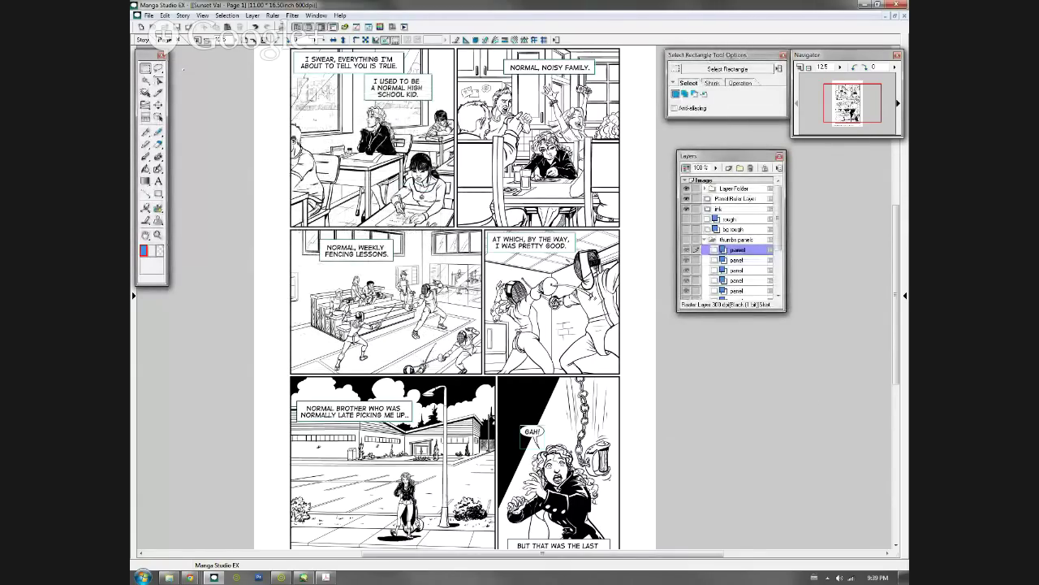
Return to the story's page overview, select page 8, and look at the Preferences without changing them
{"action": "left_click", "coordinate": [242, 41]}
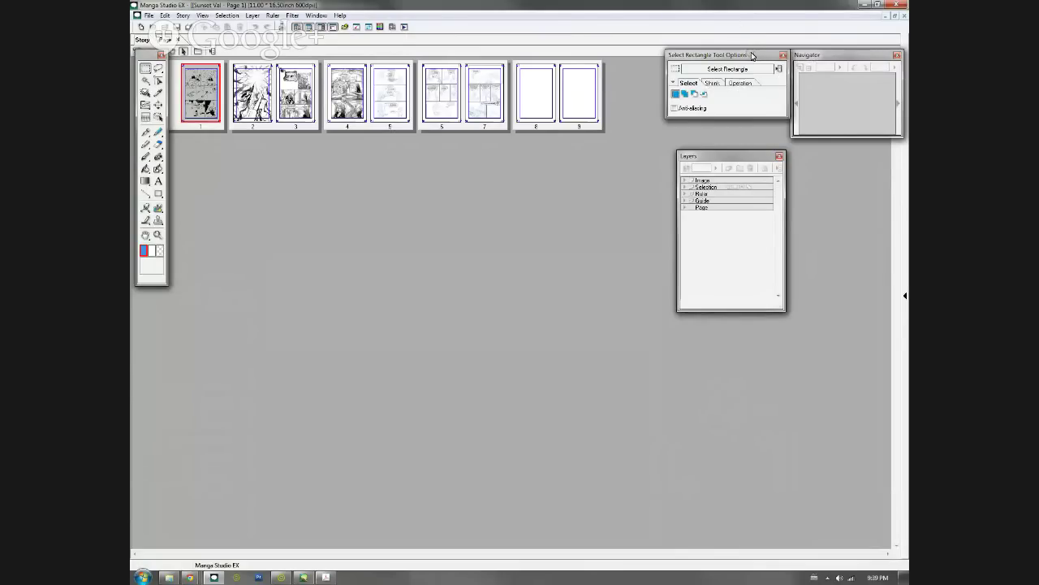
{"action": "left_click", "coordinate": [545, 104]}
{"action": "left_click", "coordinate": [149, 19]}
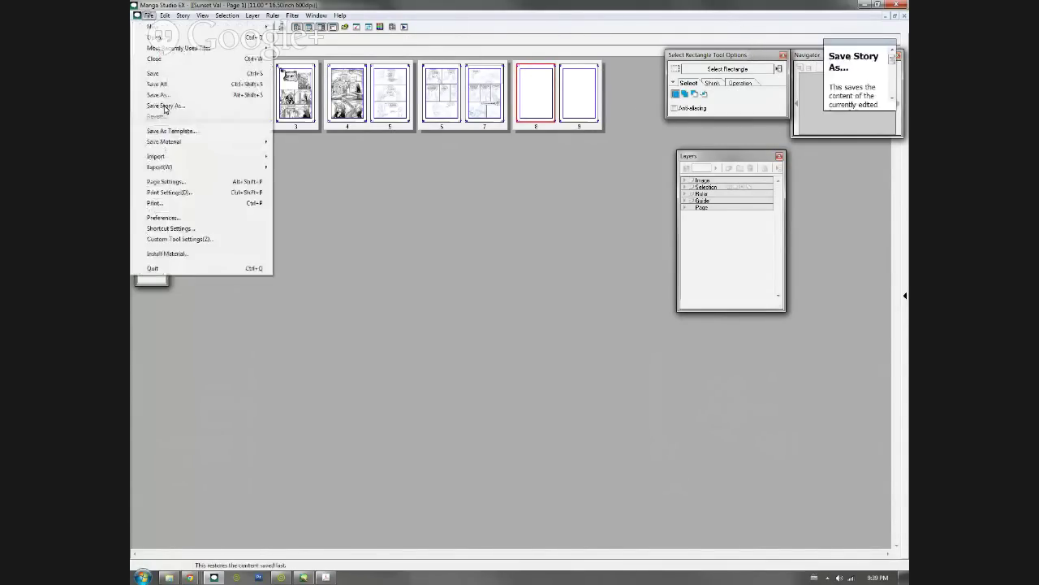
{"action": "left_click", "coordinate": [199, 218]}
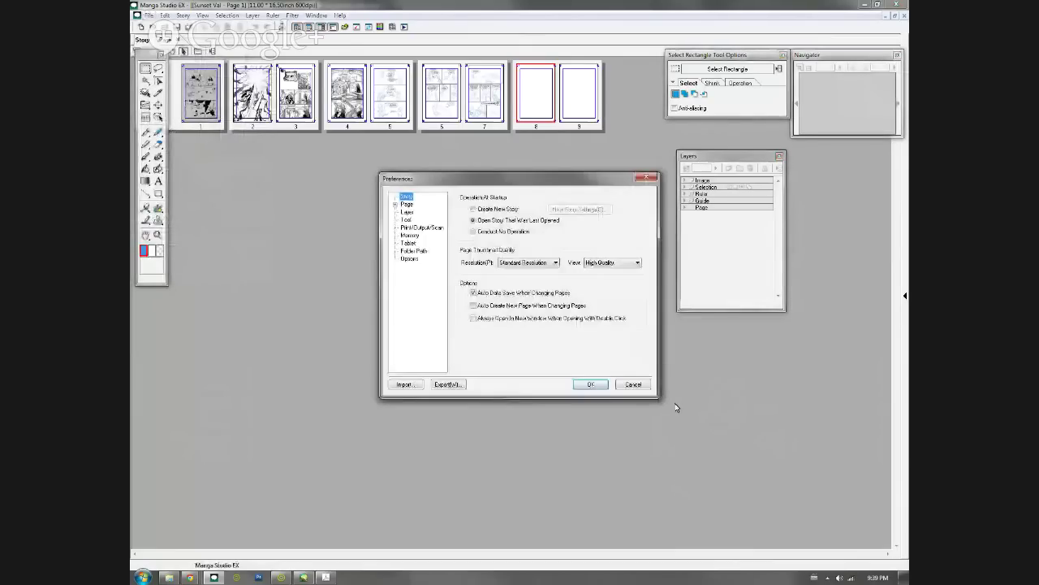
{"action": "left_click", "coordinate": [631, 385]}
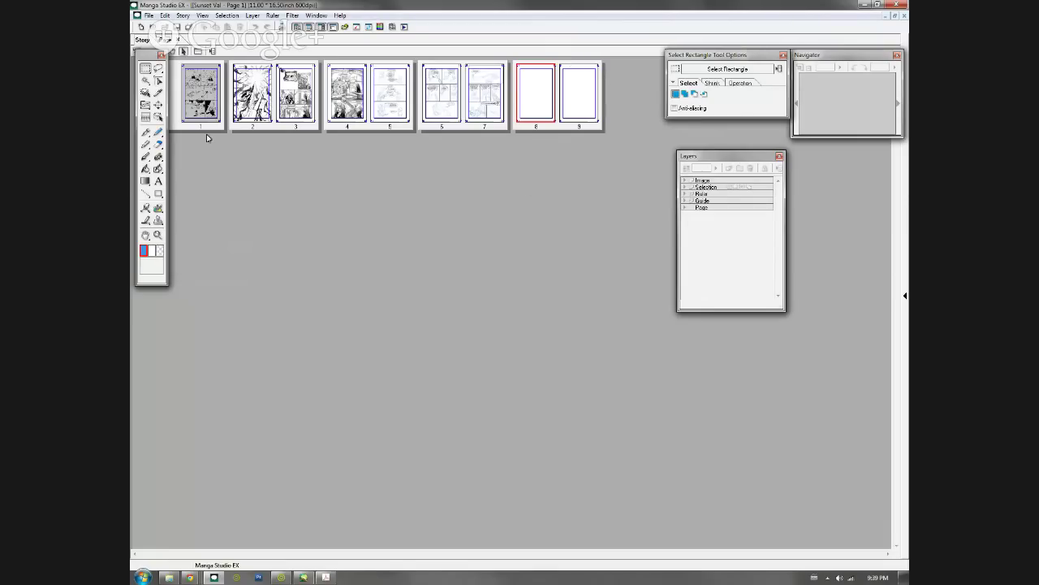
Open page 5 of the story and review its three stacked dialogue panels
{"action": "left_click", "coordinate": [397, 104]}
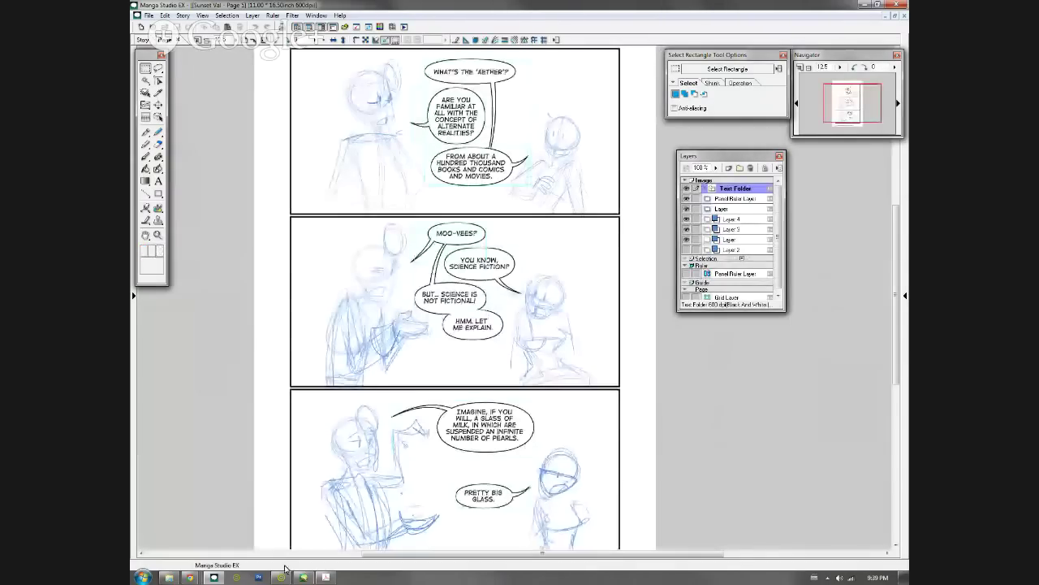
{"action": "mouse_move", "coordinate": [897, 227]}
{"action": "left_mouse_down"}
{"action": "mouse_move", "coordinate": [896, 255]}
{"action": "mouse_move", "coordinate": [899, 216]}
{"action": "left_mouse_up"}
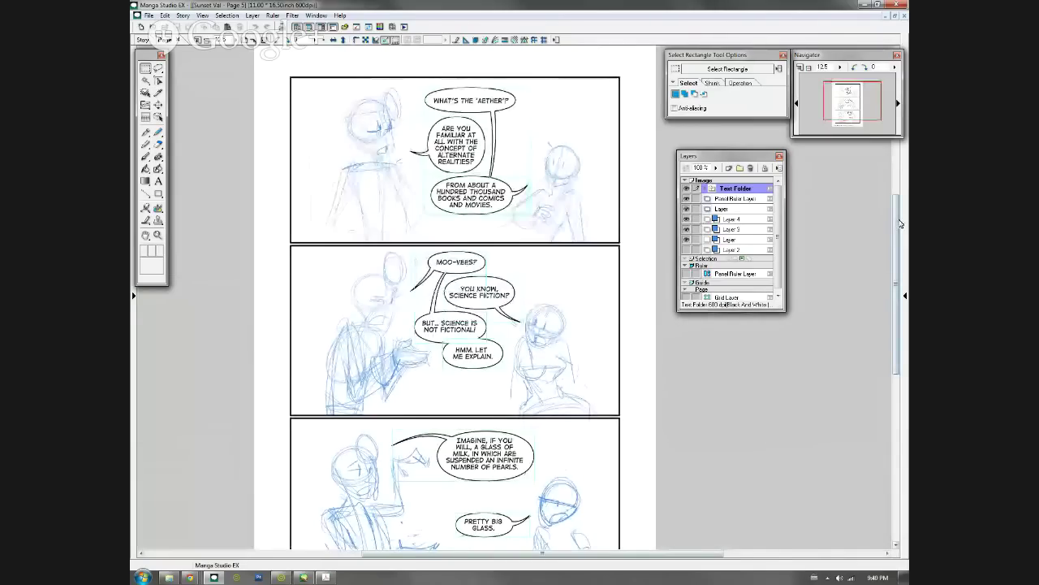
{"action": "left_click_drag", "start_coordinate": [898, 222], "coordinate": [896, 235]}
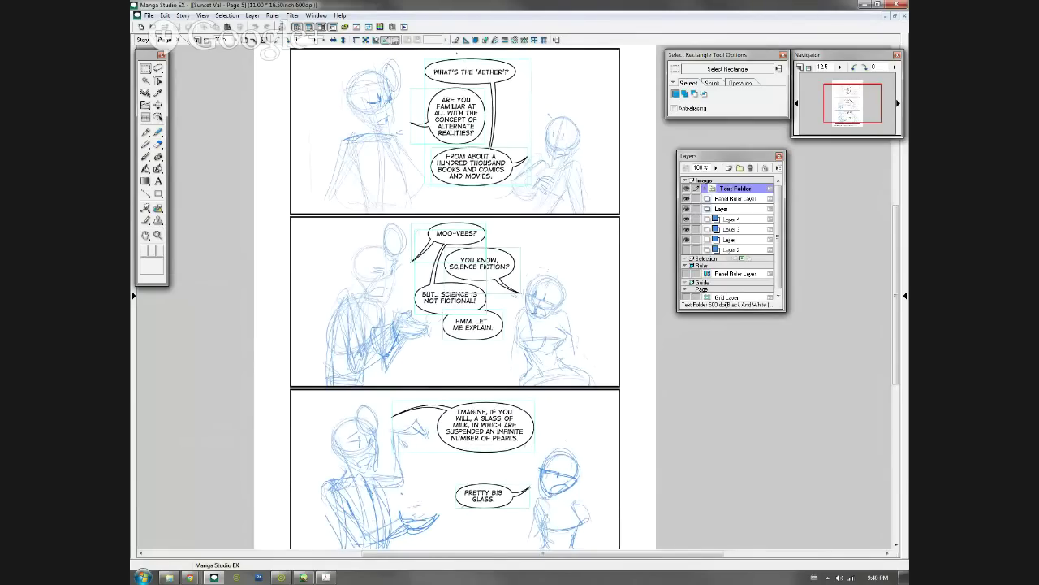
On the Panel Ruler Layer, mark a narrow vertical selection through the speech balloons in all three panels, and clear it
{"action": "left_click", "coordinate": [741, 199]}
{"action": "left_click_drag", "start_coordinate": [453, 50], "coordinate": [482, 524]}
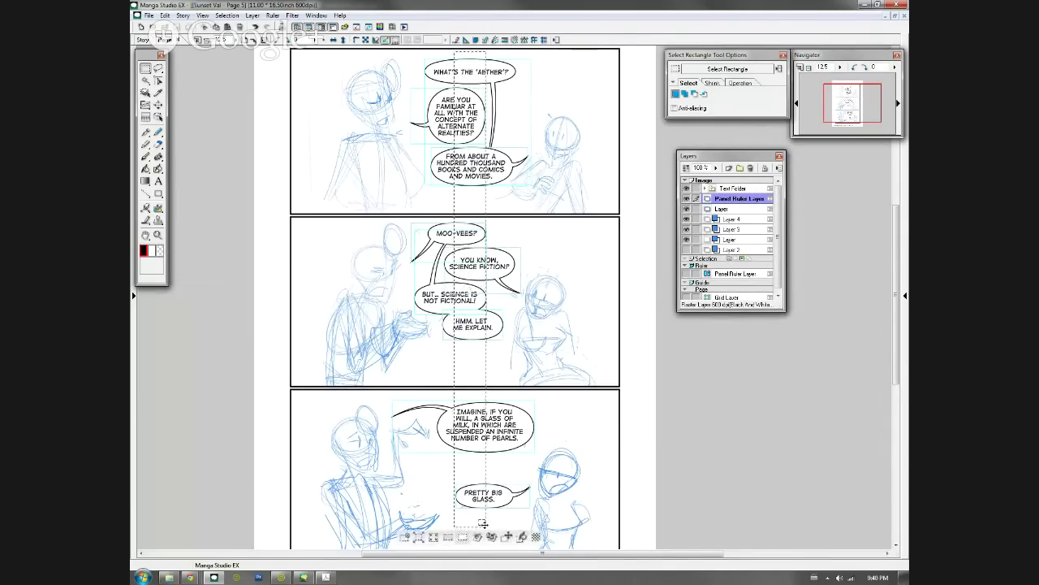
{"action": "key", "text": "ctrl+d"}
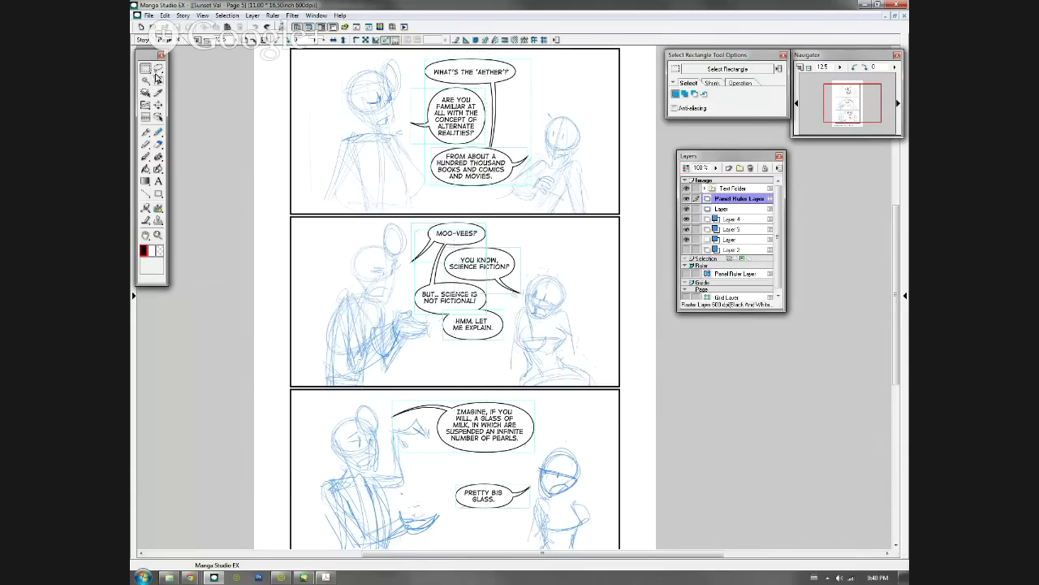
On Layer 4, draw a blue downward arrow with the Pen tool through the speech balloons of all three panels, and undo it
{"action": "left_click_drag", "start_coordinate": [339, 91], "coordinate": [360, 107]}
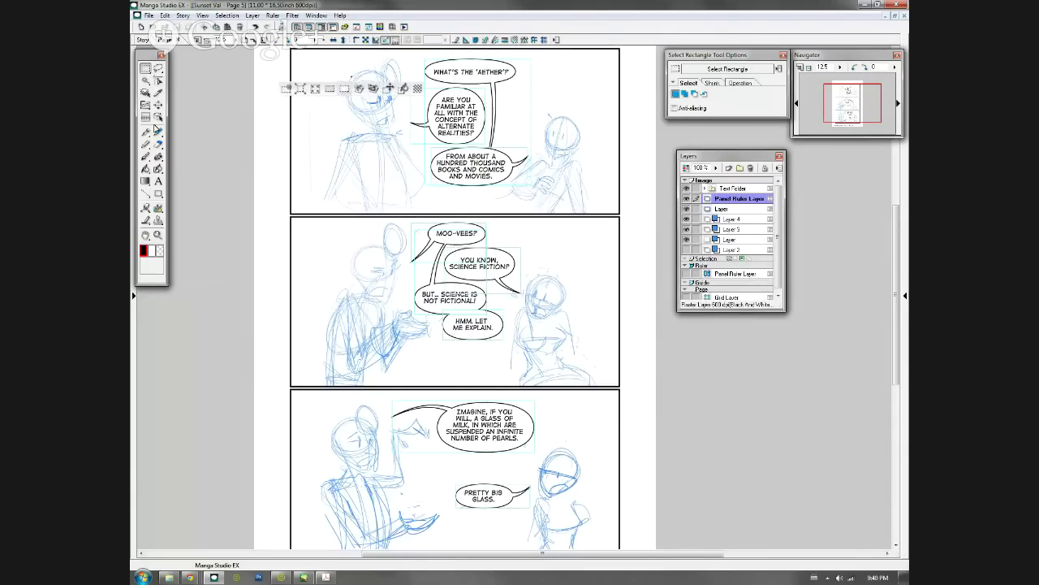
{"action": "left_click", "coordinate": [146, 133]}
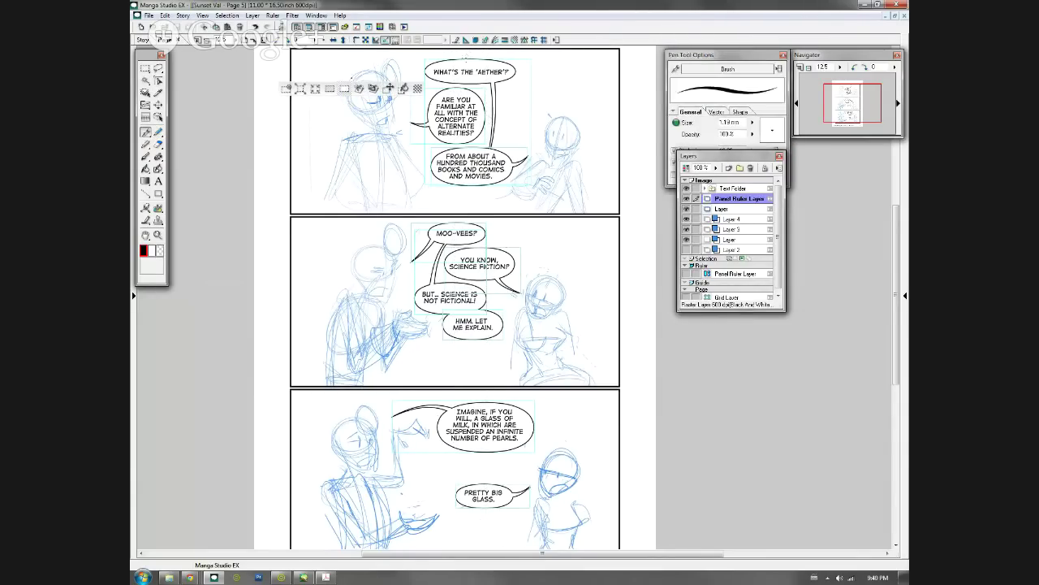
{"action": "left_click", "coordinate": [753, 220]}
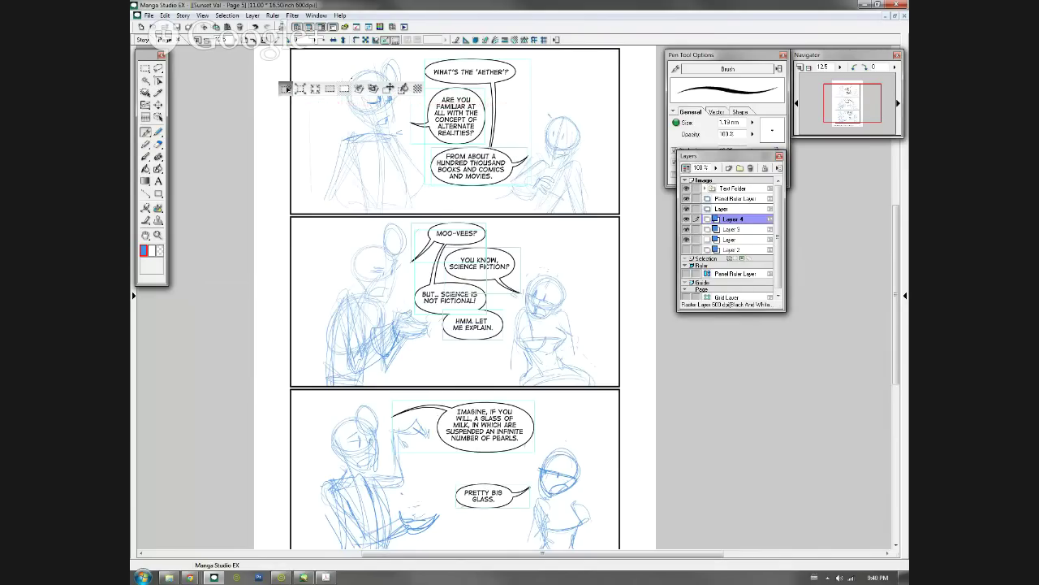
{"action": "left_click", "coordinate": [285, 88]}
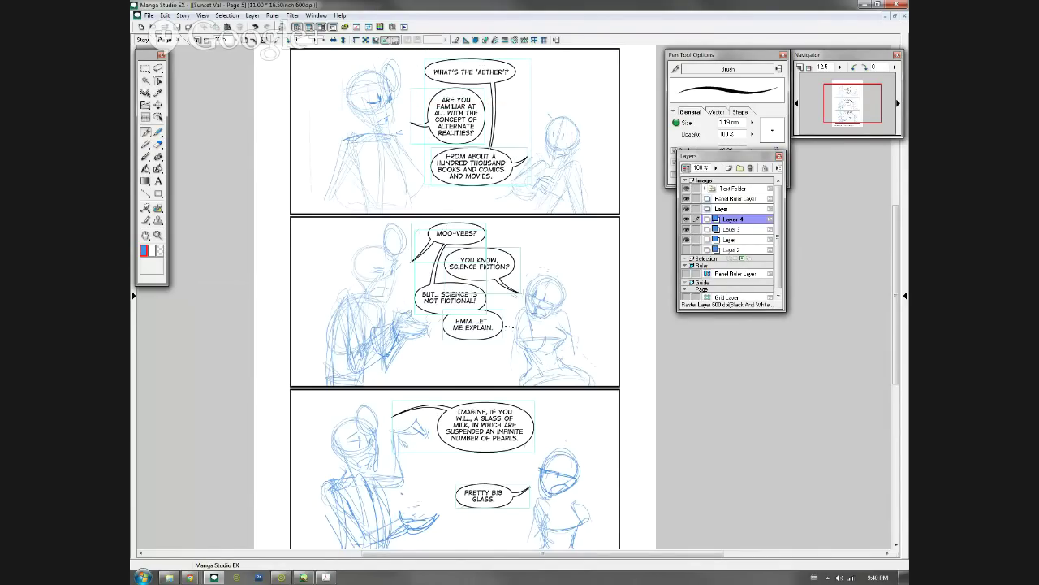
{"action": "mouse_move", "coordinate": [441, 52]}
{"action": "left_mouse_down"}
{"action": "mouse_move", "coordinate": [452, 355]}
{"action": "mouse_move", "coordinate": [470, 488]}
{"action": "mouse_move", "coordinate": [489, 536]}
{"action": "left_mouse_up"}
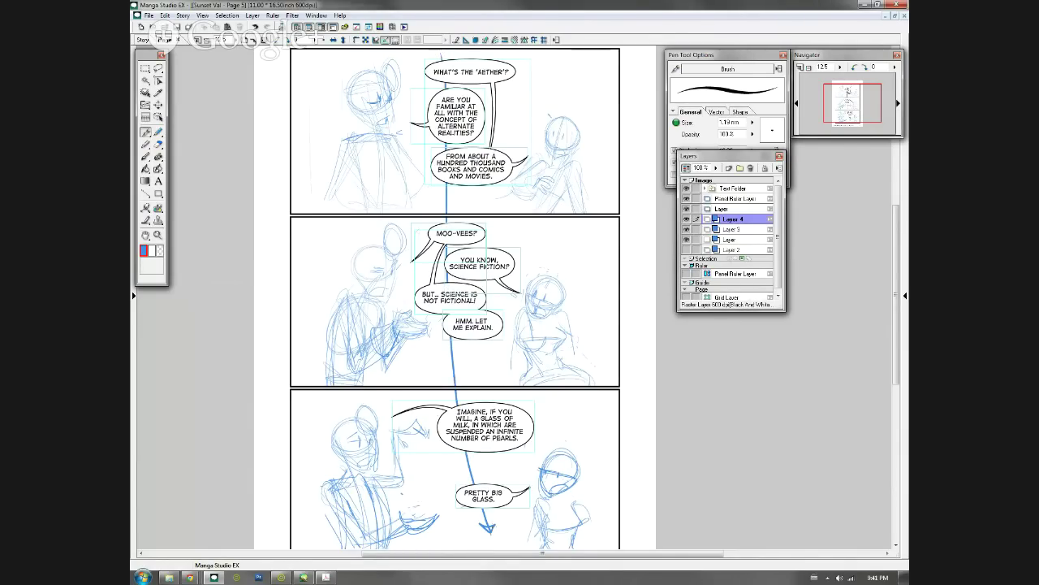
{"action": "key", "text": "ctrl+z"}
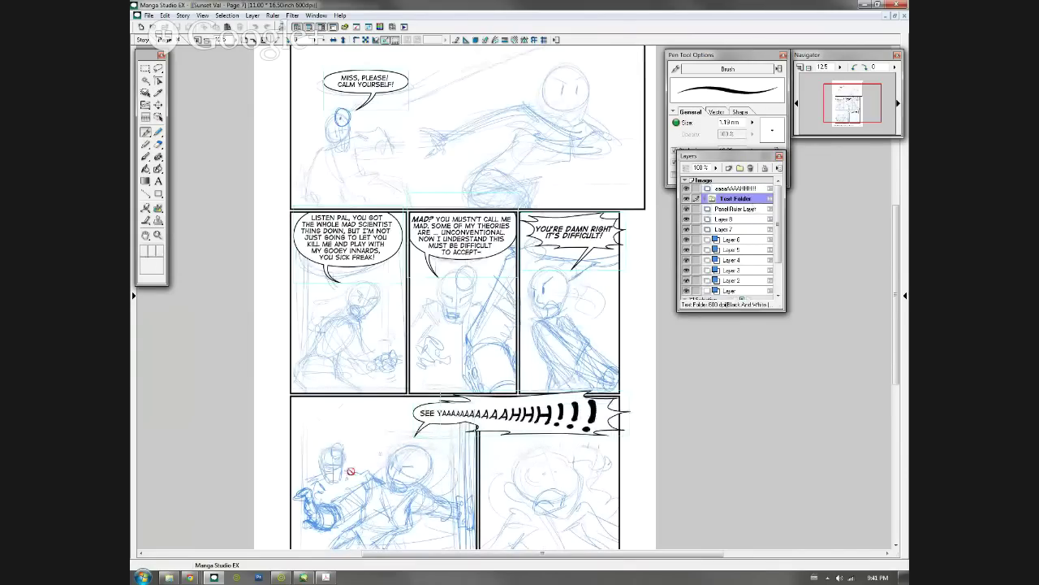
Switch to page 4 and review the balloon placement in its large laboratory panel and the two panels below
{"action": "key", "text": "ctrl+Tab"}
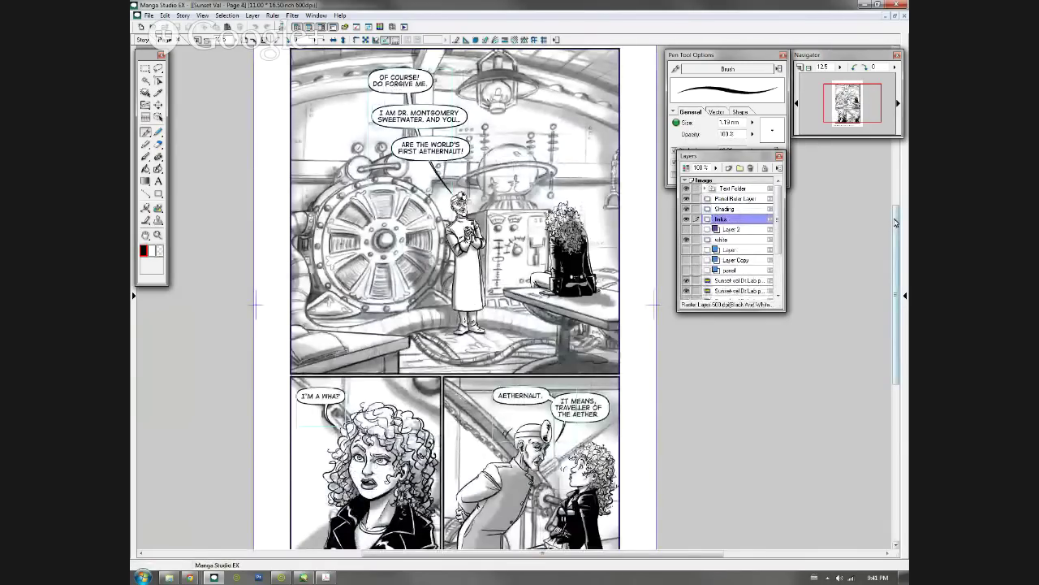
{"action": "mouse_move", "coordinate": [896, 223]}
{"action": "left_mouse_down"}
{"action": "mouse_move", "coordinate": [900, 233]}
{"action": "mouse_move", "coordinate": [900, 211]}
{"action": "left_mouse_up"}
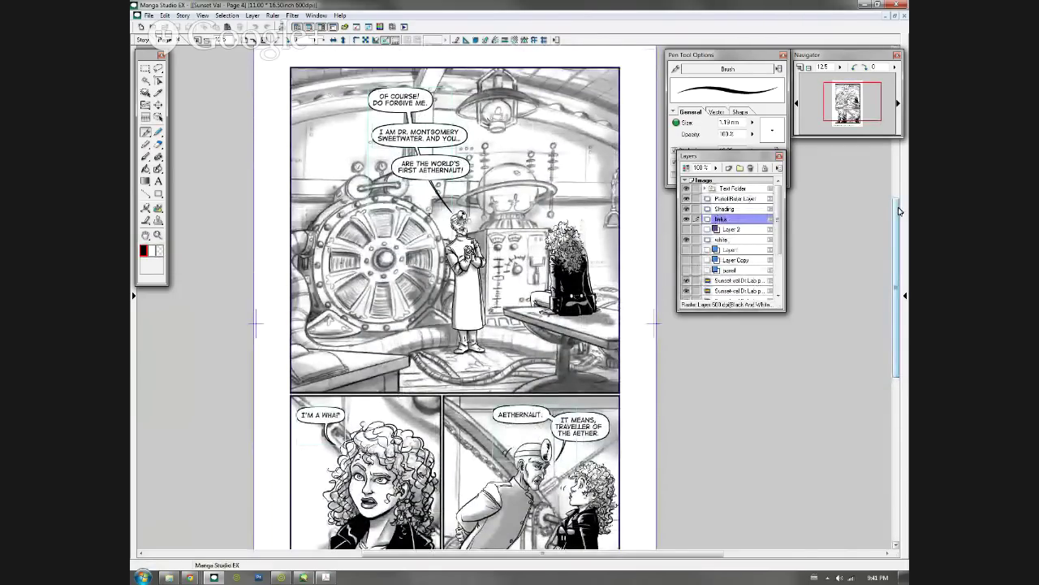
{"action": "left_click_drag", "start_coordinate": [899, 211], "coordinate": [899, 243]}
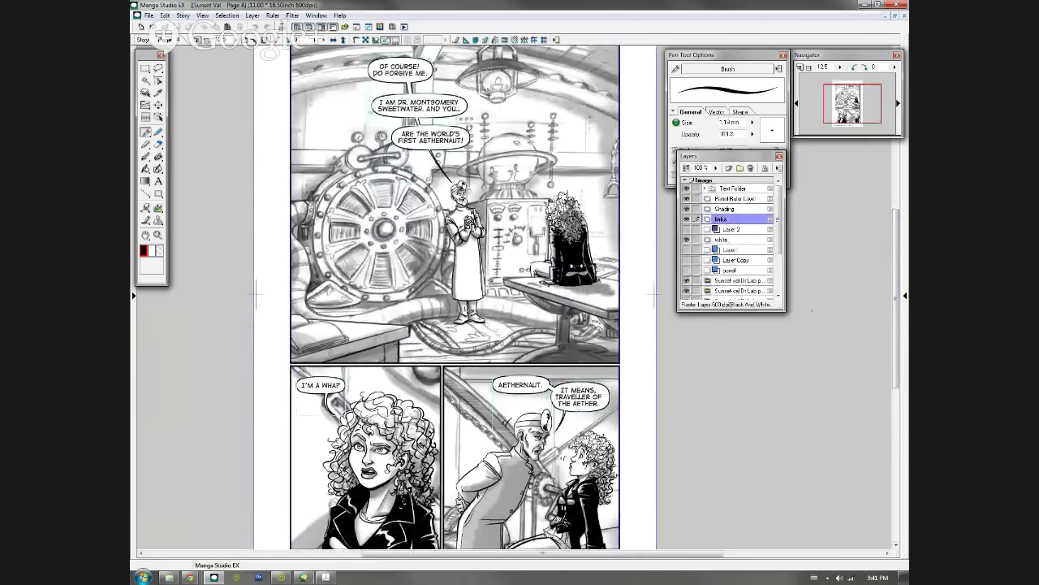